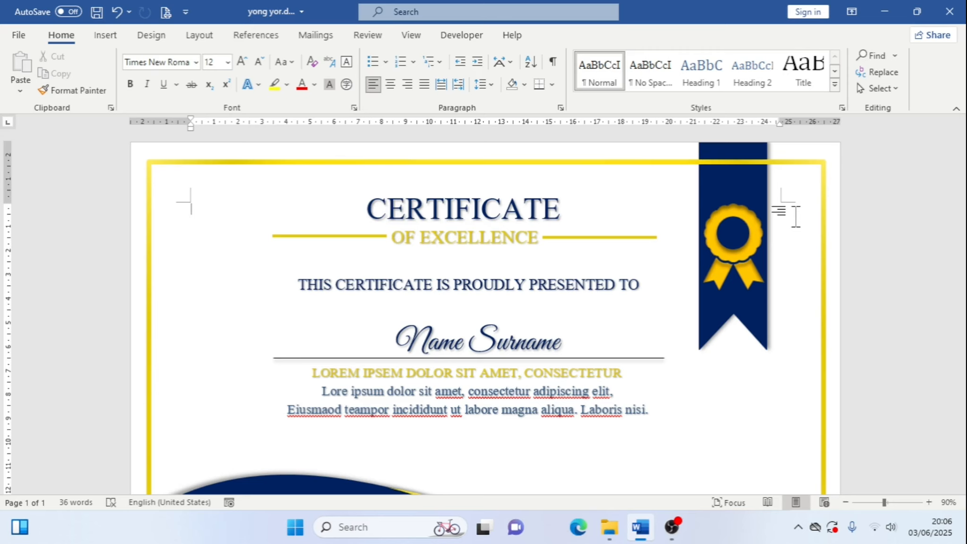
Examine the finished certificate of excellence design by scrolling through the whole page
scroll(712, 324, down, 4)
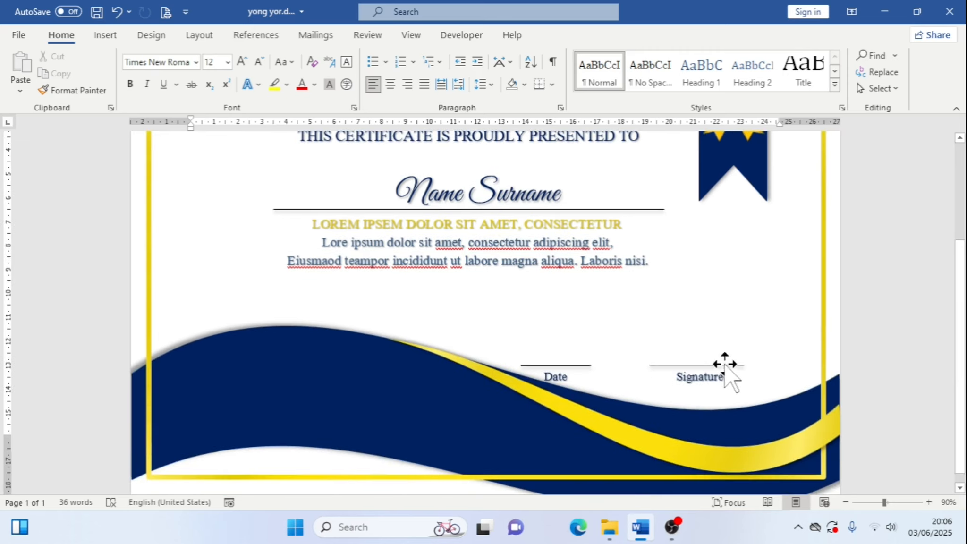
scroll(723, 367, up, 2)
scroll(724, 364, up, 2)
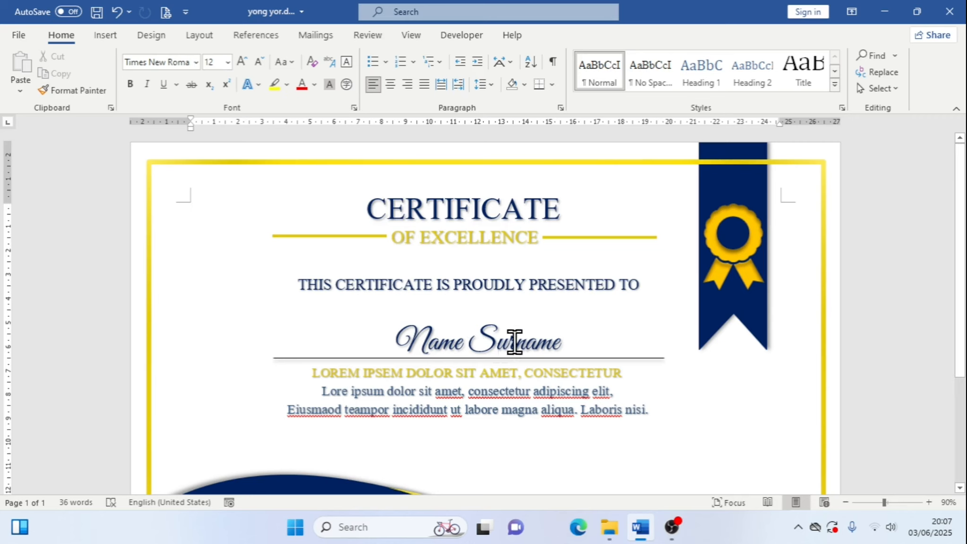
scroll(751, 281, down, 3)
scroll(750, 285, down, 1)
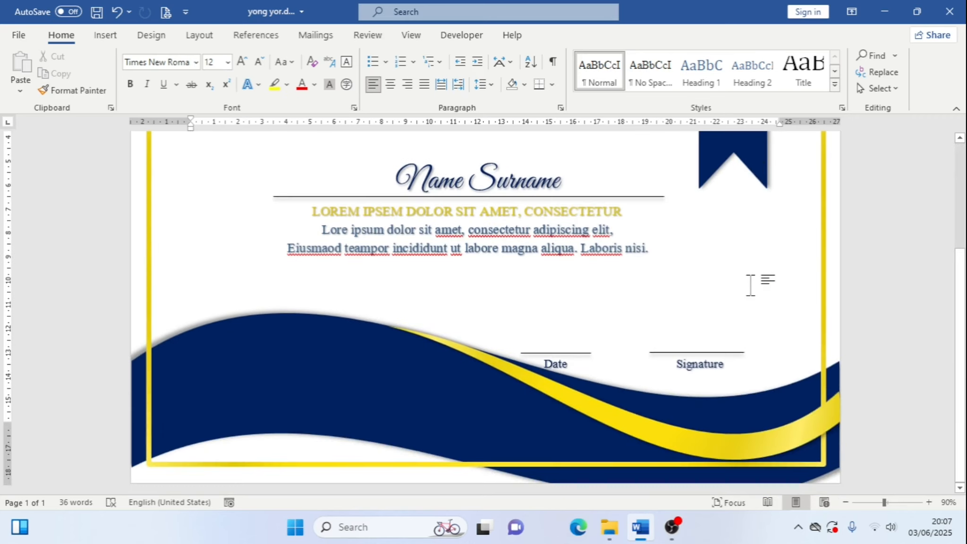
scroll(750, 285, up, 4)
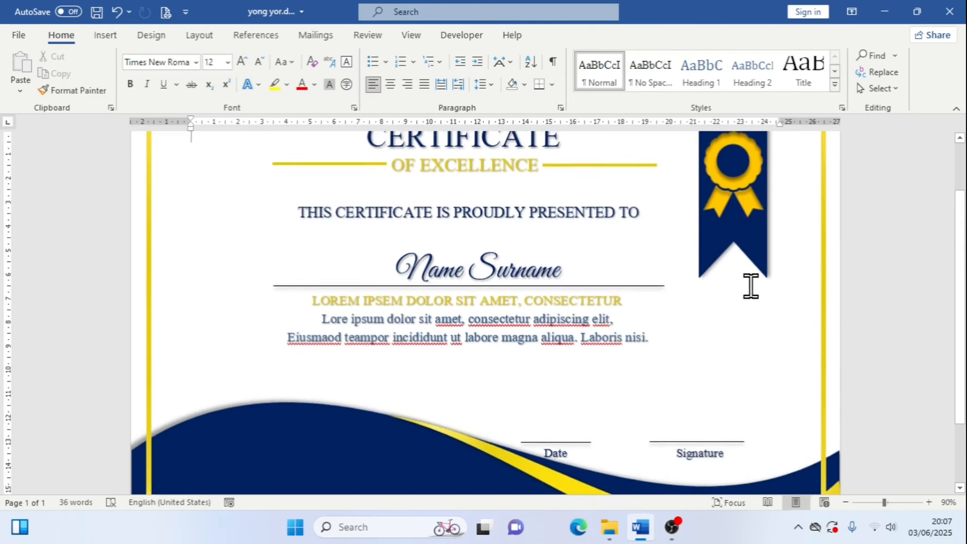
scroll(751, 284, down, 4)
scroll(750, 283, up, 4)
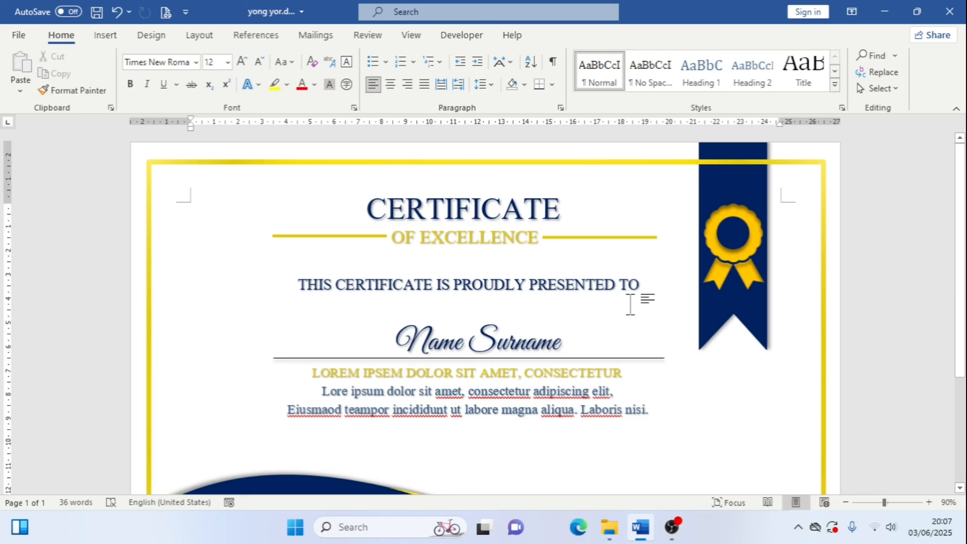
scroll(630, 304, down, 2)
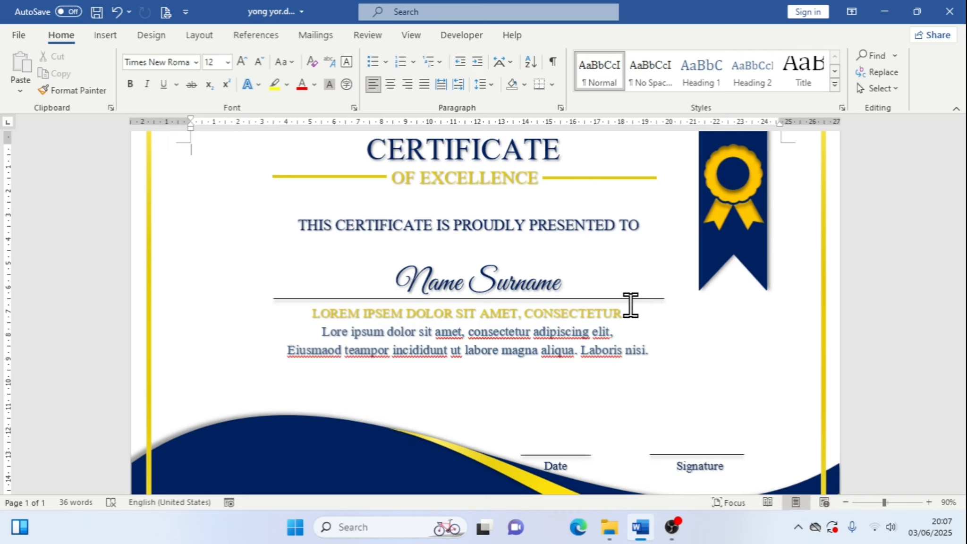
Create a new blank document and set its paper size to A4
key(ctrl+n)
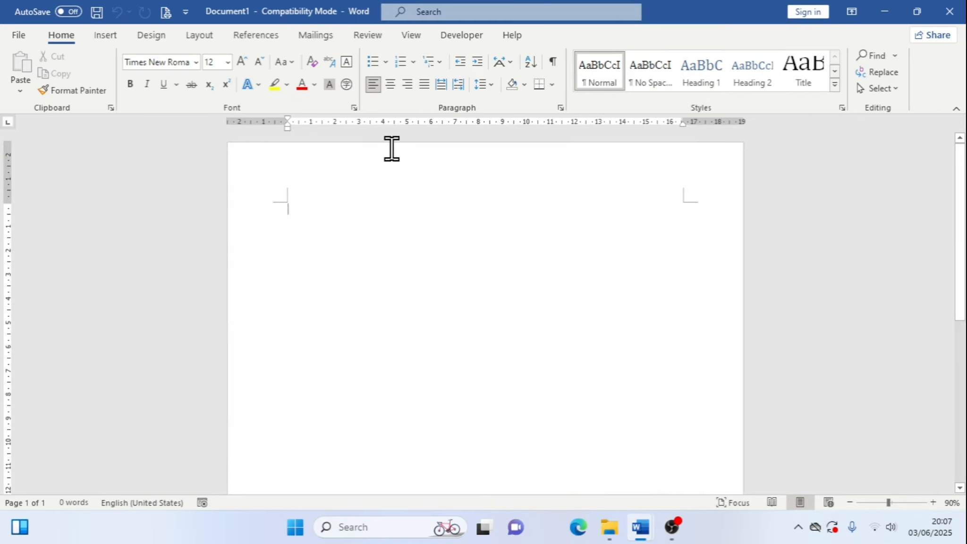
click(205, 39)
click(137, 93)
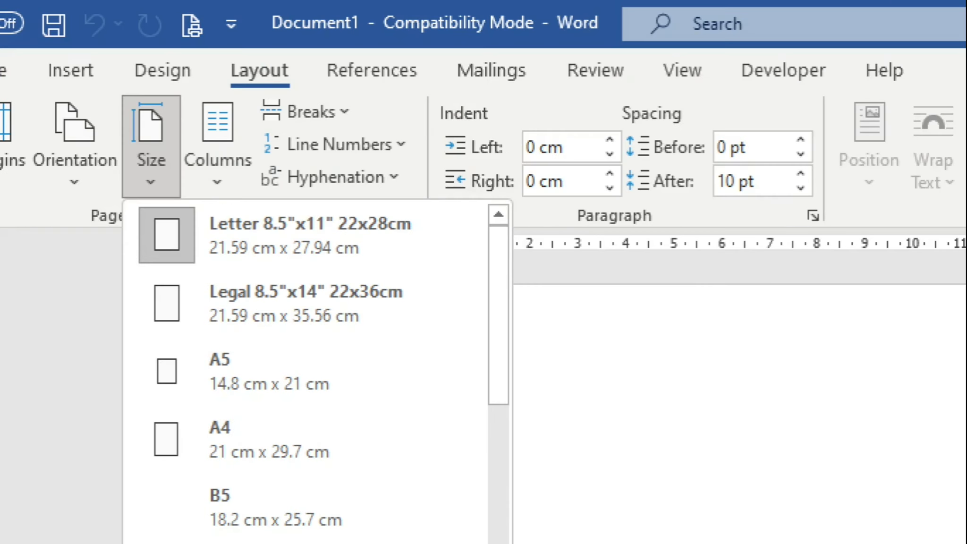
drag(220, 55, 302, 88)
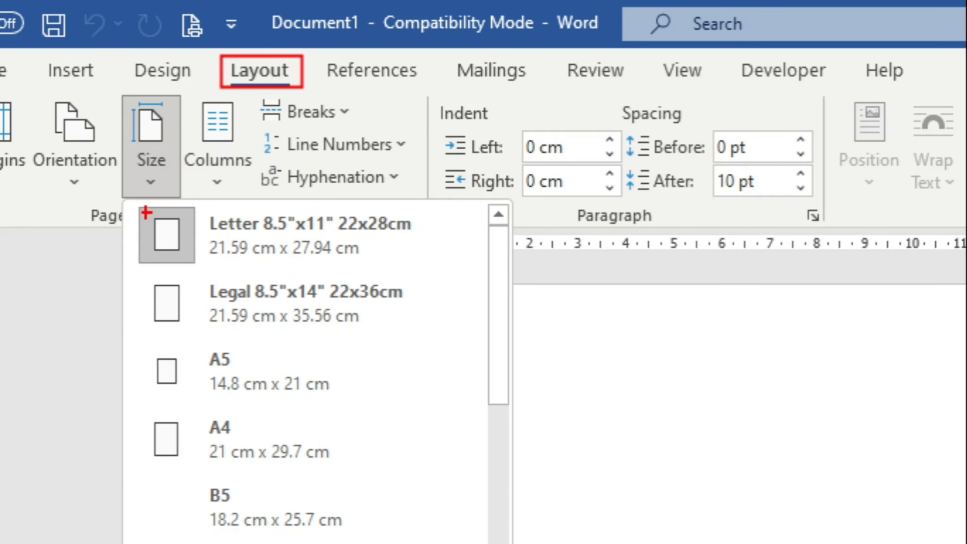
drag(133, 208, 469, 267)
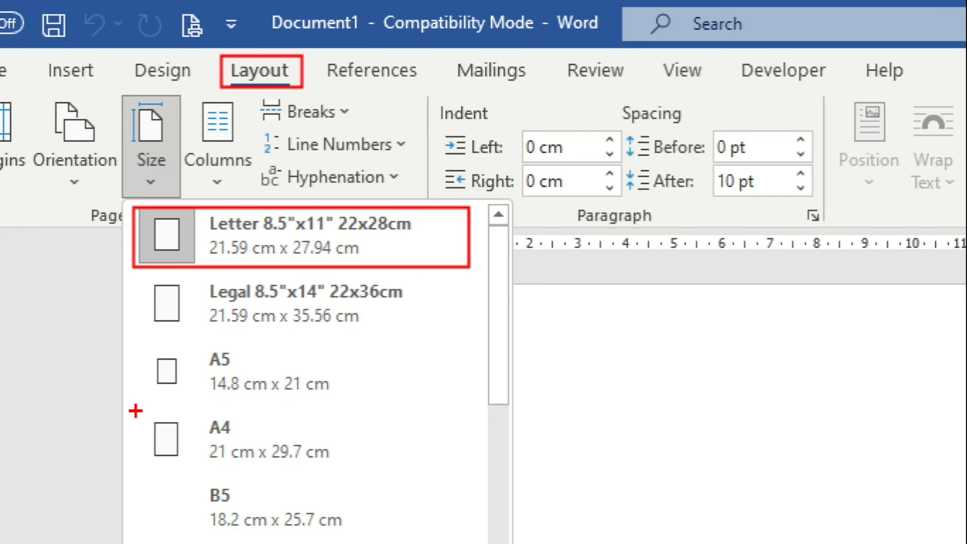
drag(135, 409, 386, 487)
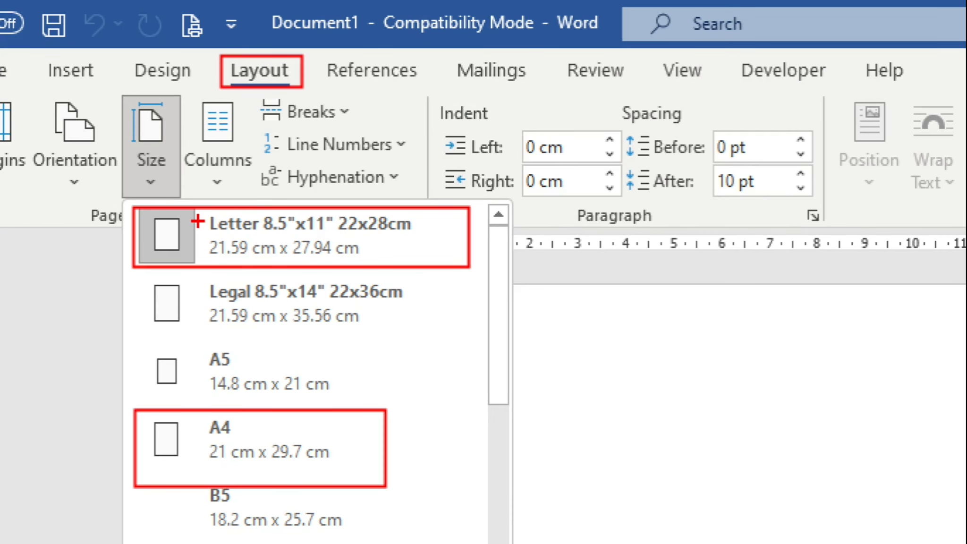
key(Escape)
click(146, 95)
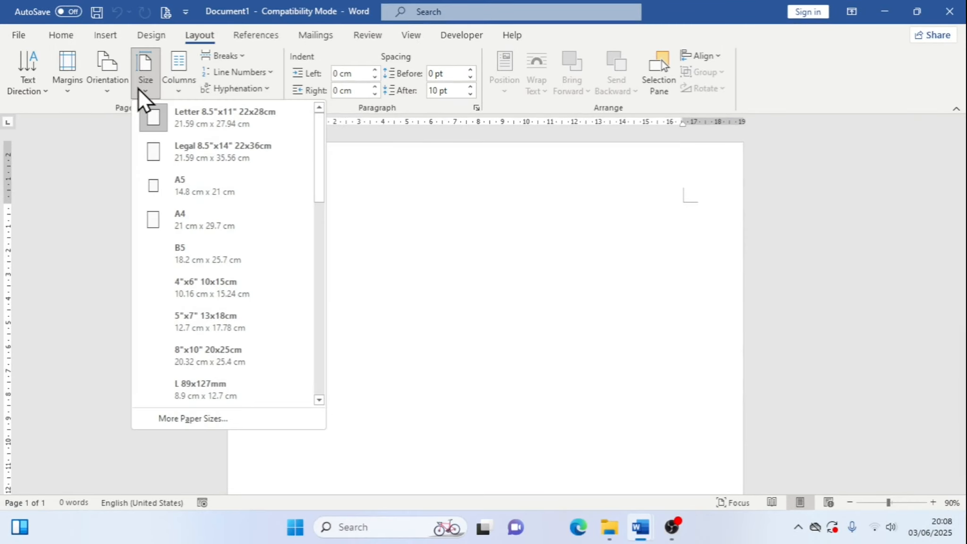
click(181, 215)
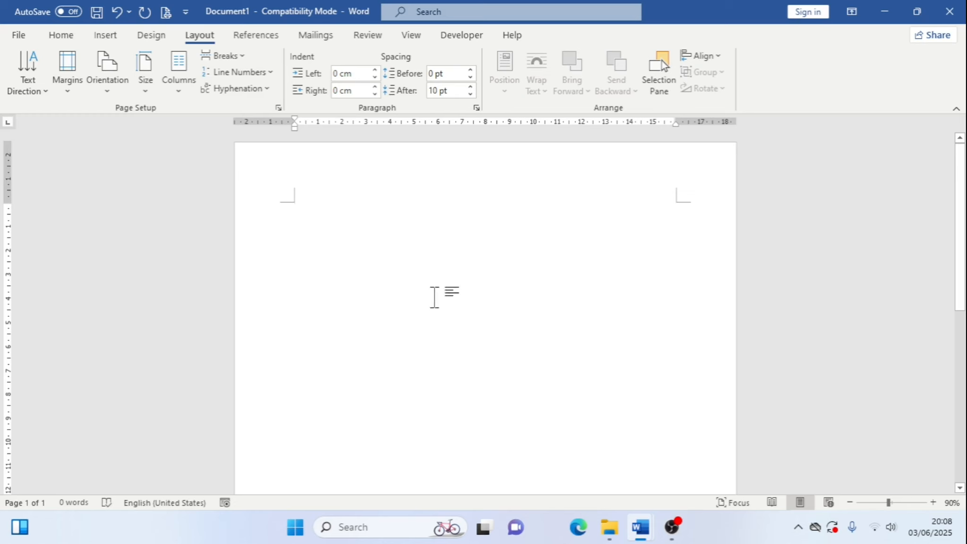
Set the page orientation to Landscape
click(148, 95)
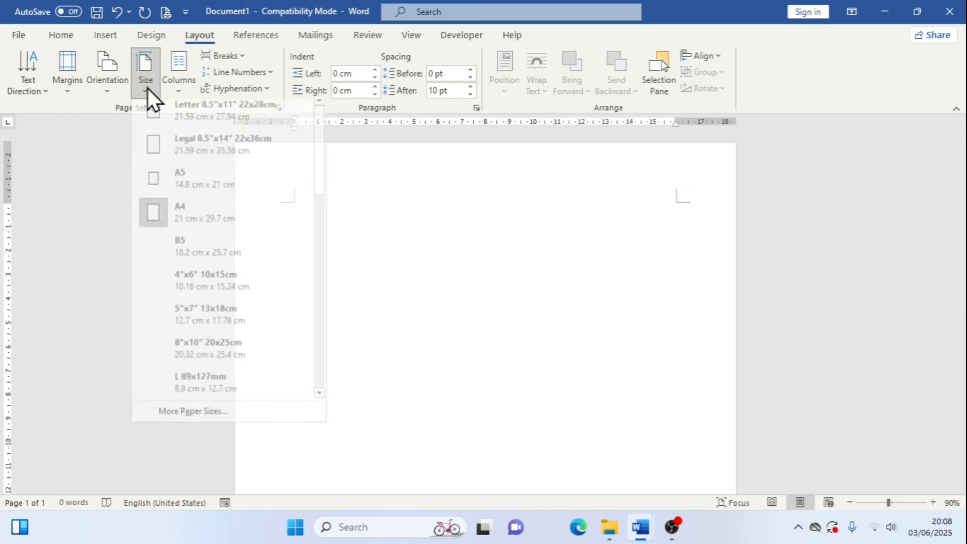
click(429, 236)
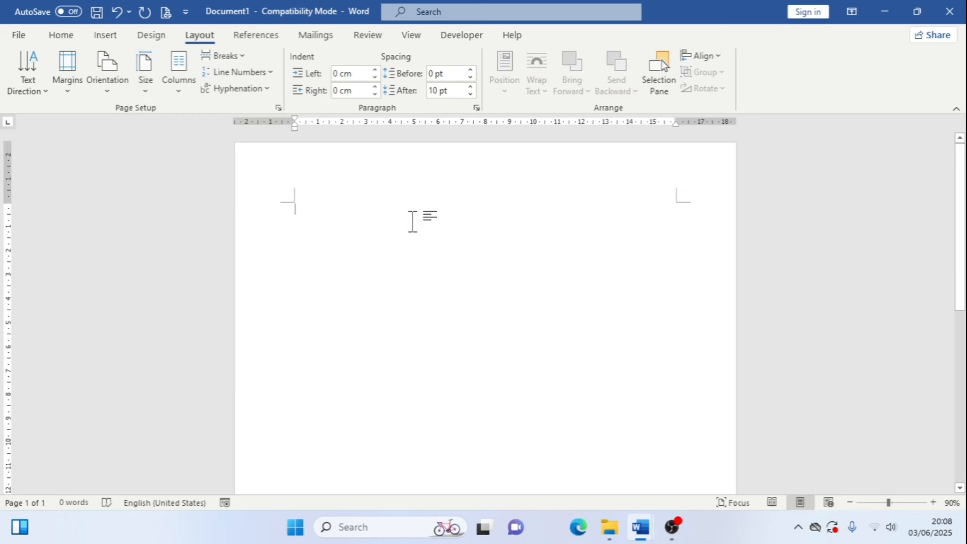
click(111, 97)
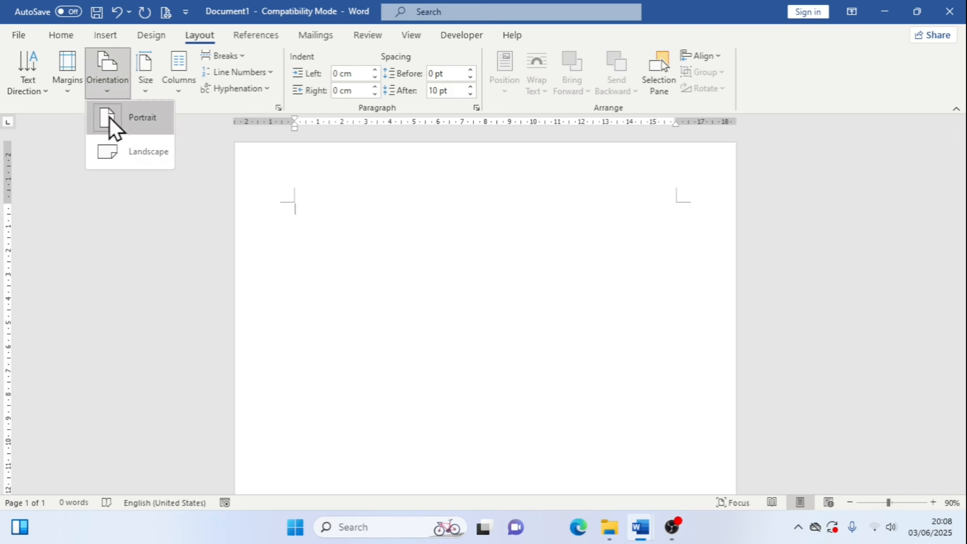
click(139, 162)
scroll(634, 300, down, 3)
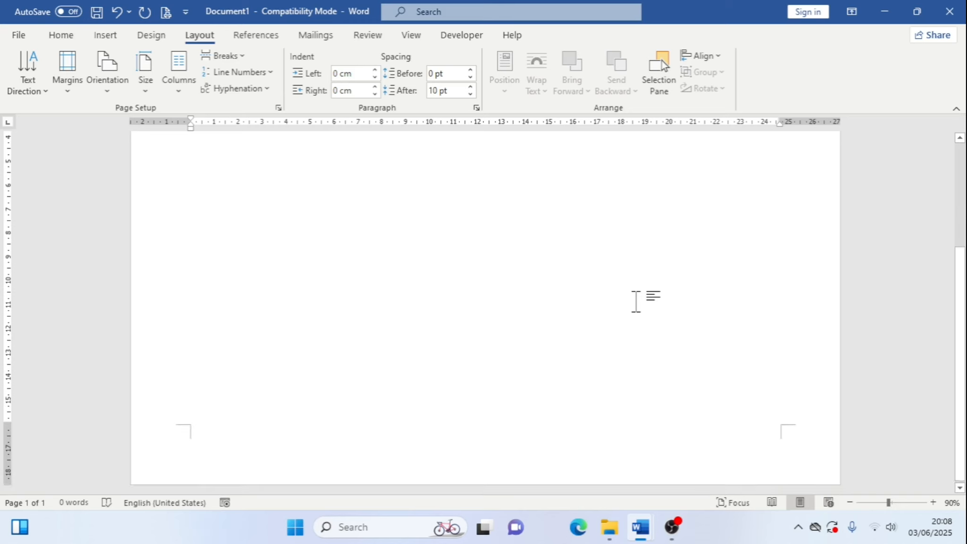
scroll(653, 296, up, 3)
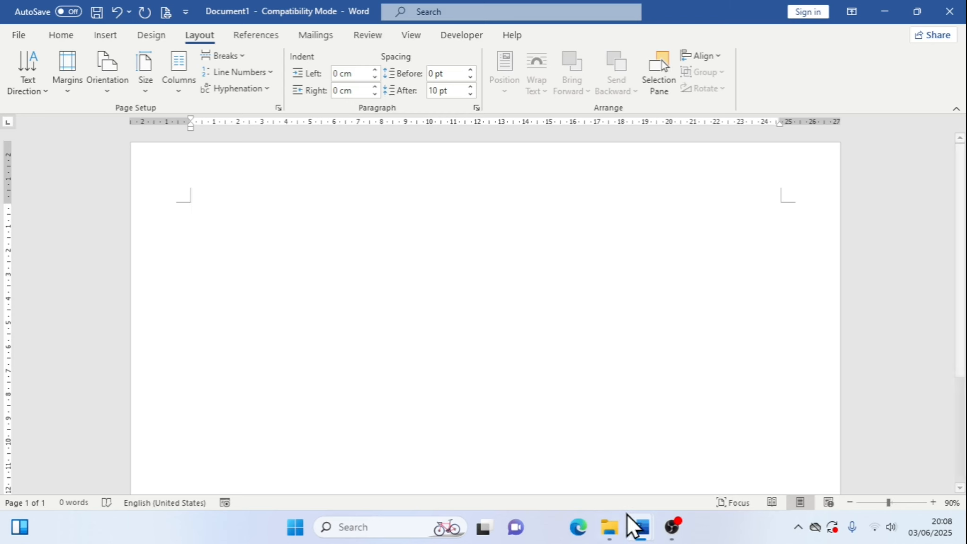
Switch to the sample certificate document to compare it, then return to the new blank document
mouse_move(640, 519)
click(579, 468)
scroll(439, 276, up, 2)
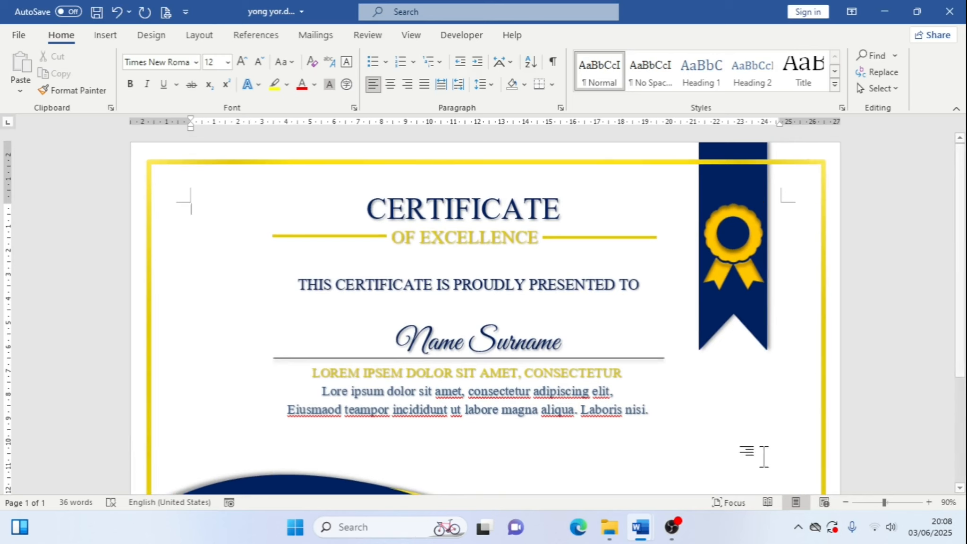
key(alt+Tab)
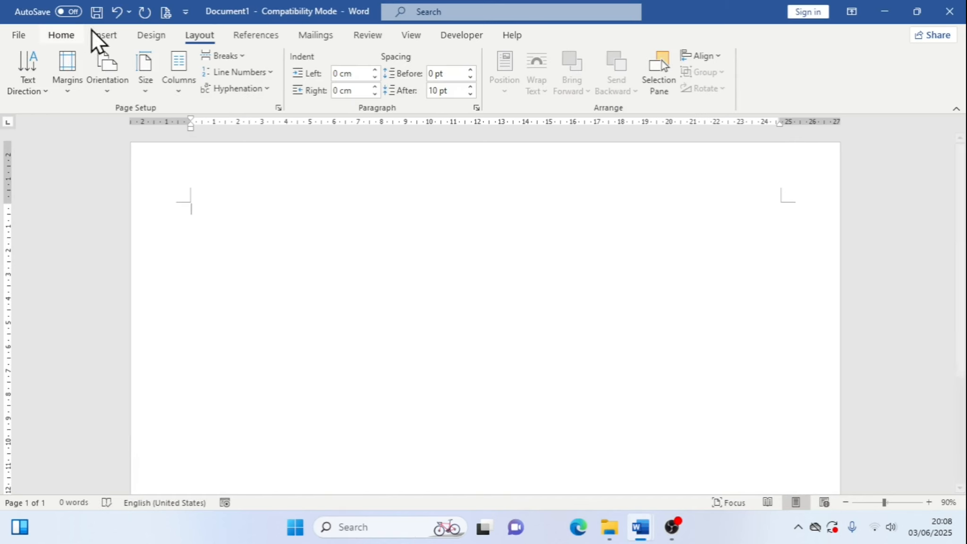
Insert a rectangle shape and draw it across the page, about 25 cm wide and 12.5 cm tall
click(121, 36)
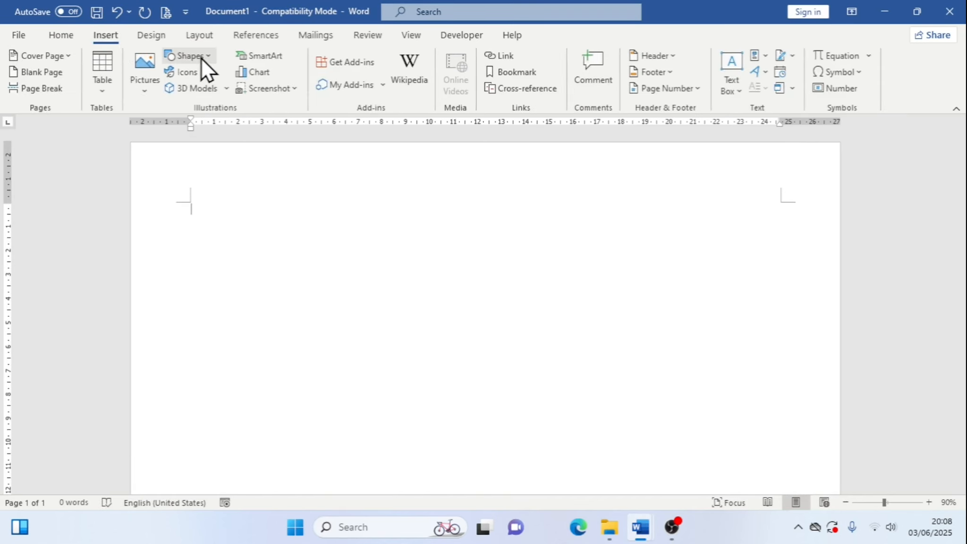
click(201, 58)
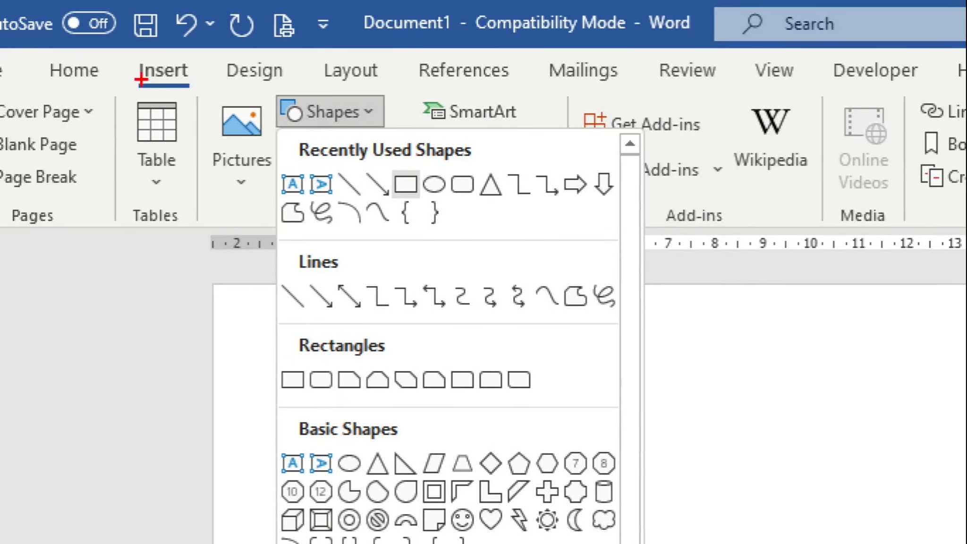
mouse_move(132, 55)
mouse_down()
mouse_move(205, 82)
mouse_move(197, 92)
mouse_up()
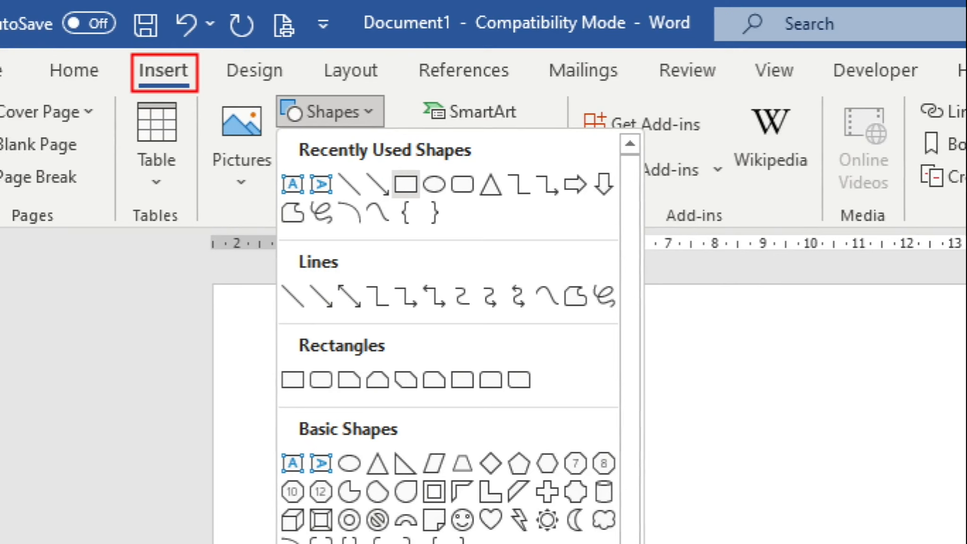
mouse_move(264, 84)
mouse_down()
mouse_move(359, 140)
mouse_move(386, 136)
mouse_up()
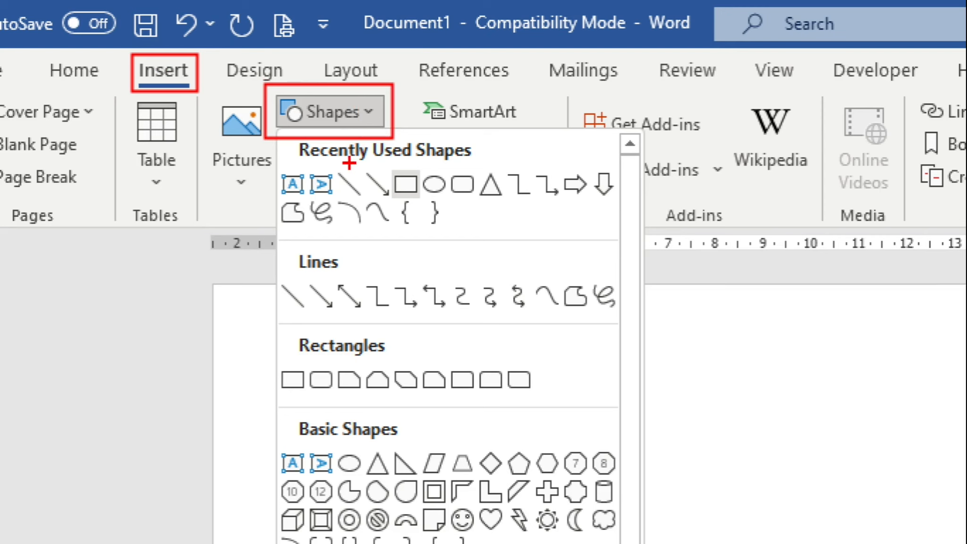
drag(388, 155, 429, 213)
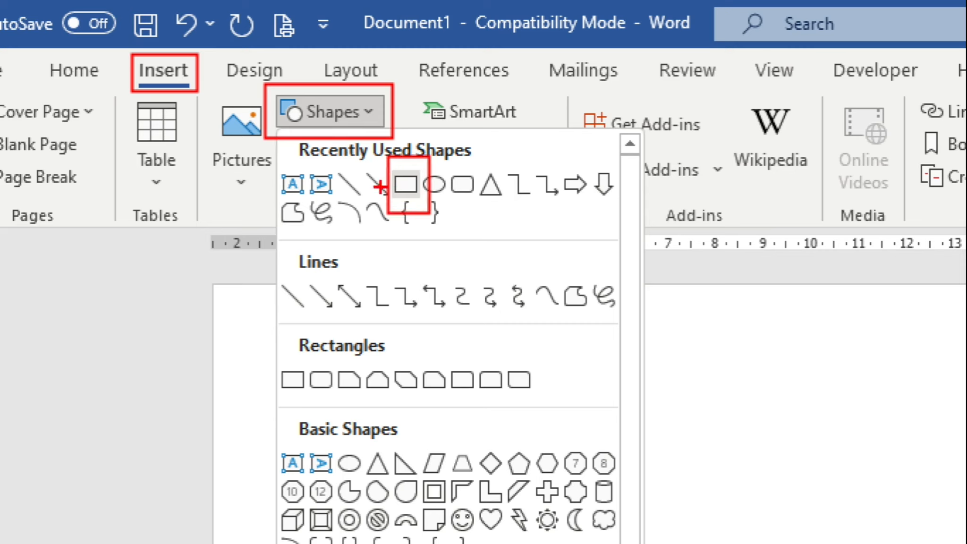
key(Escape)
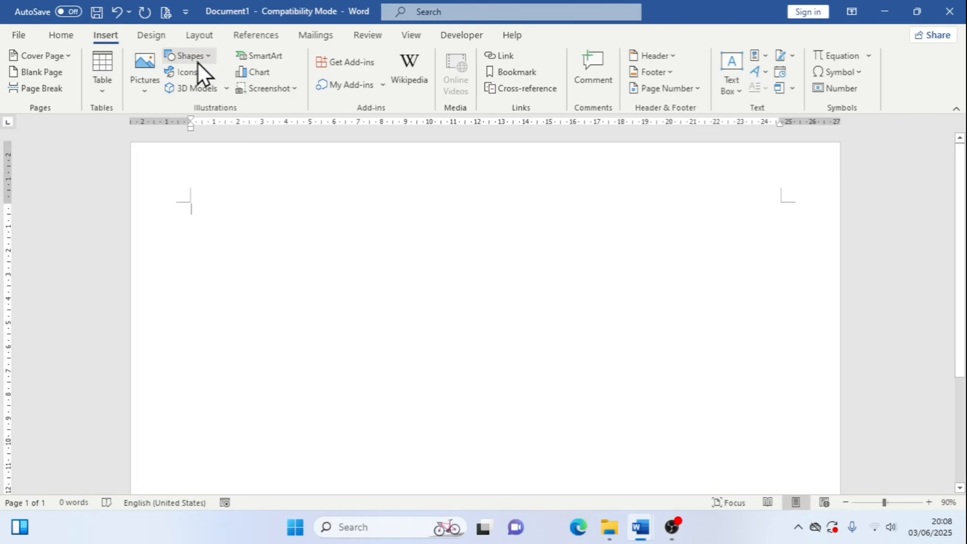
click(197, 61)
click(232, 92)
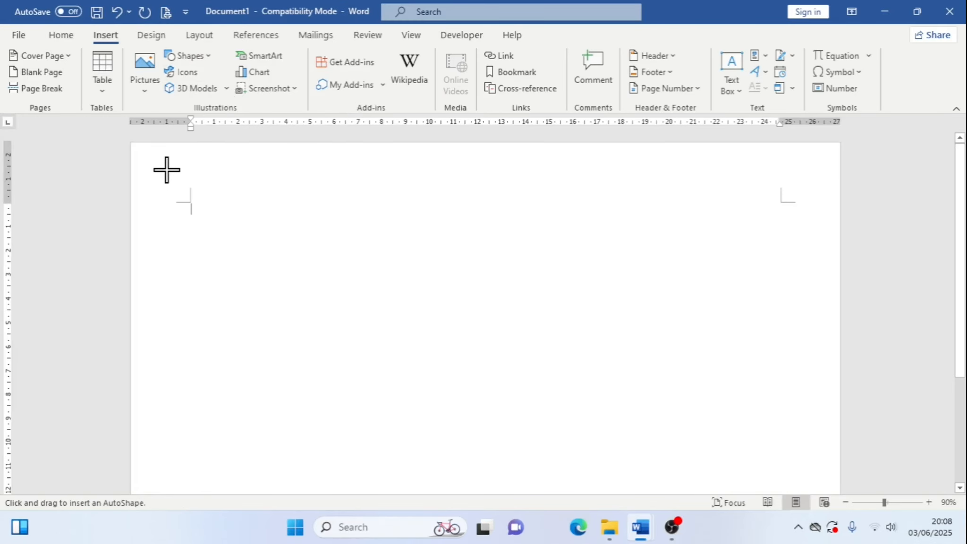
drag(166, 169, 765, 468)
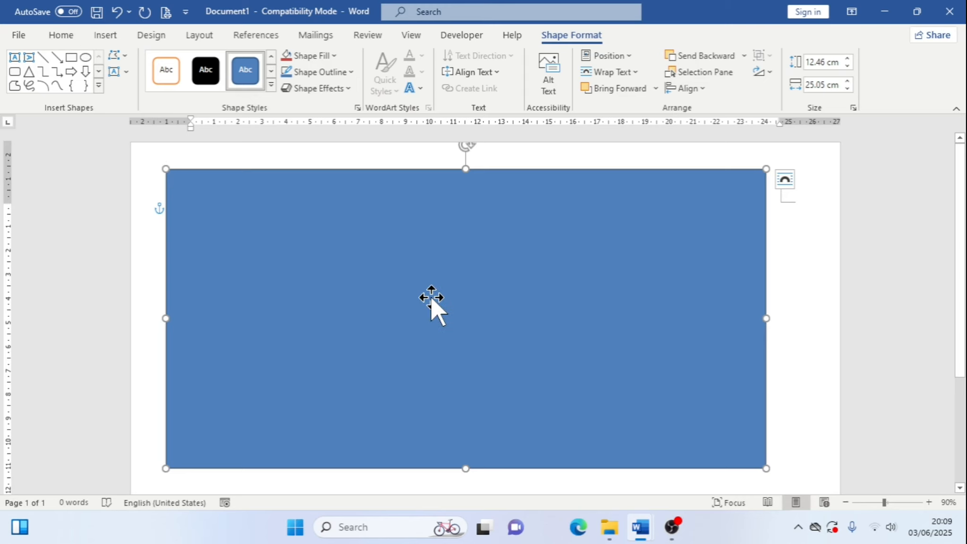
Resize the rectangle to cover the whole page, about 28.1 cm wide and 19.6 cm tall
scroll(463, 285, down, 2)
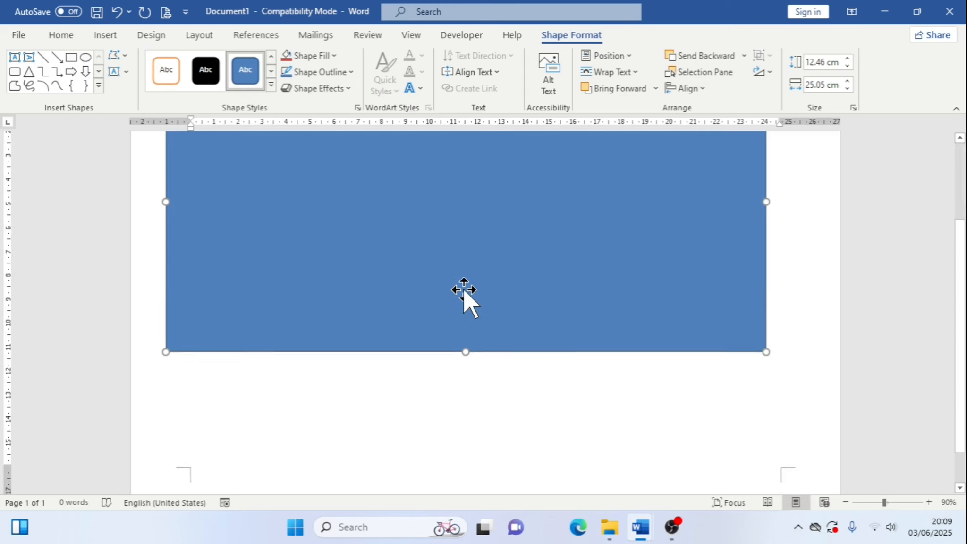
scroll(464, 288, up, 2)
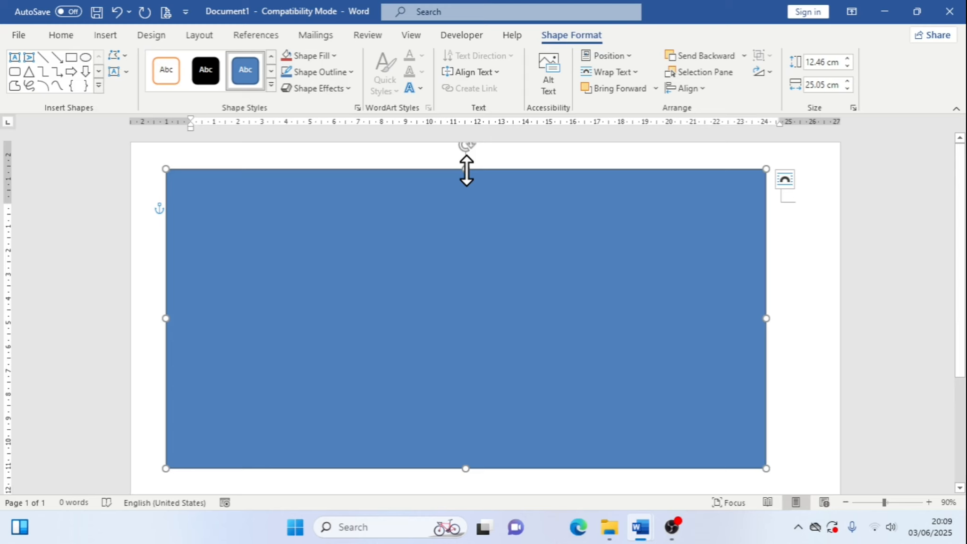
drag(466, 170, 463, 155)
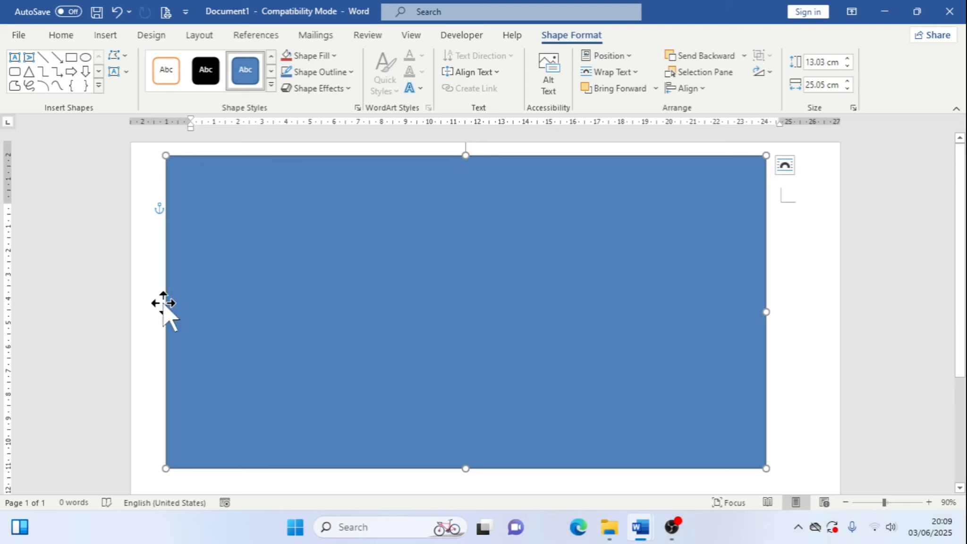
drag(164, 311, 153, 306)
drag(766, 313, 827, 302)
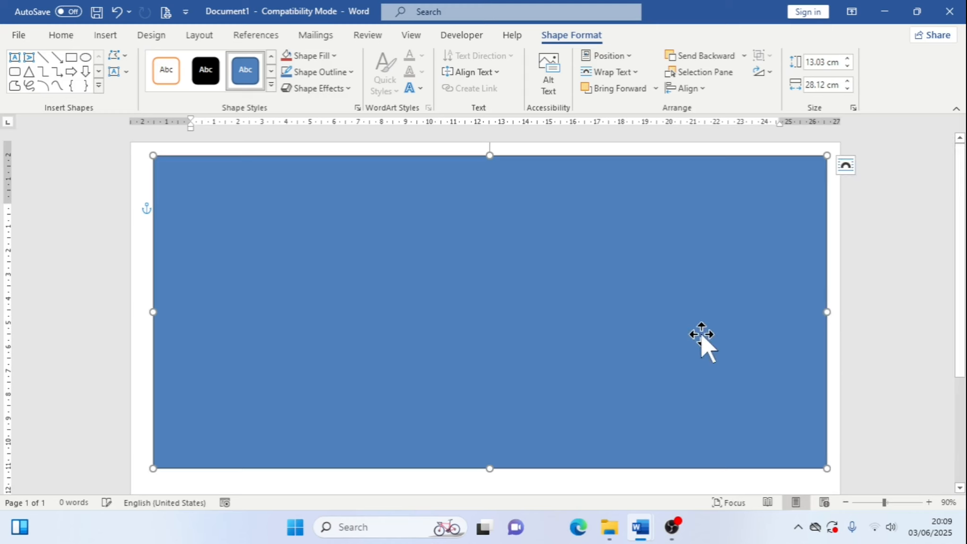
scroll(602, 390, down, 3)
scroll(602, 389, down, 3)
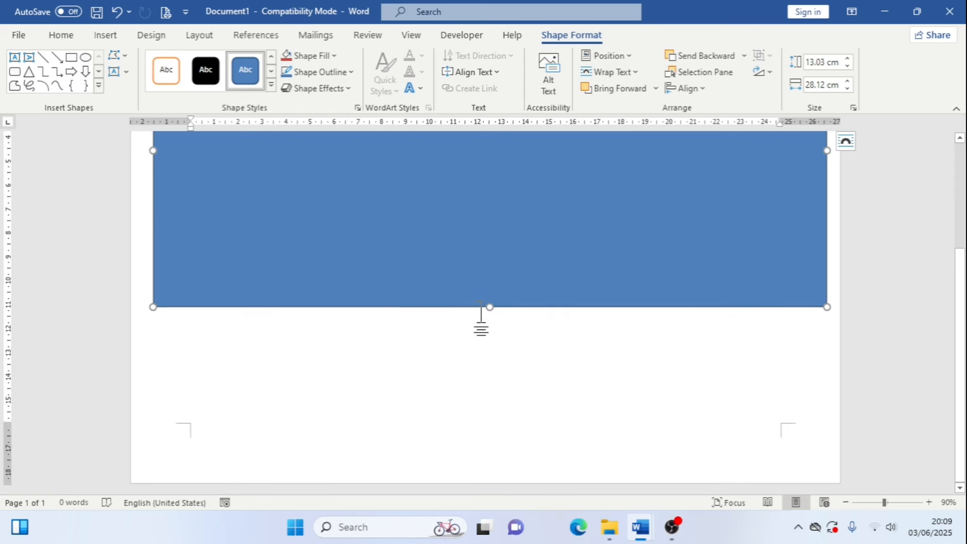
drag(491, 307, 492, 462)
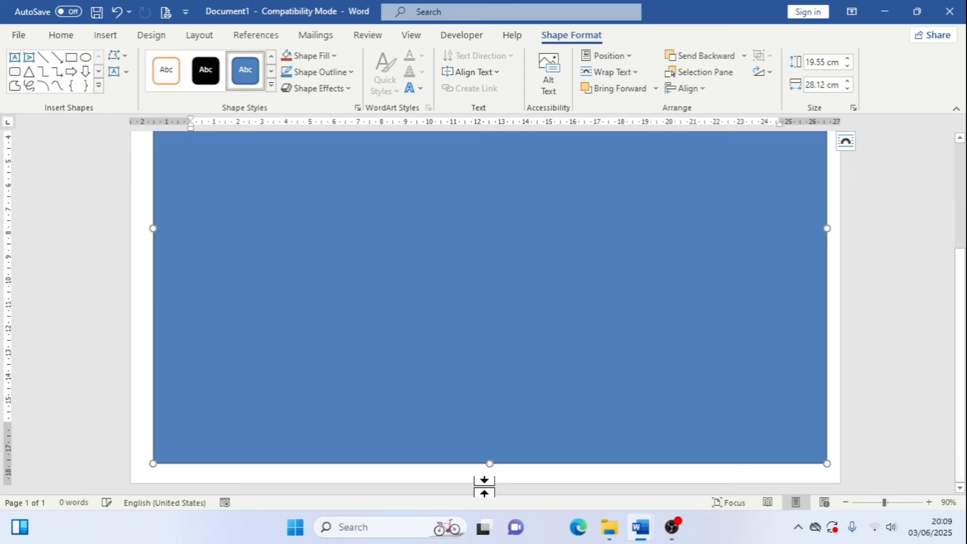
scroll(525, 351, up, 2)
scroll(525, 352, up, 4)
scroll(594, 280, down, 2)
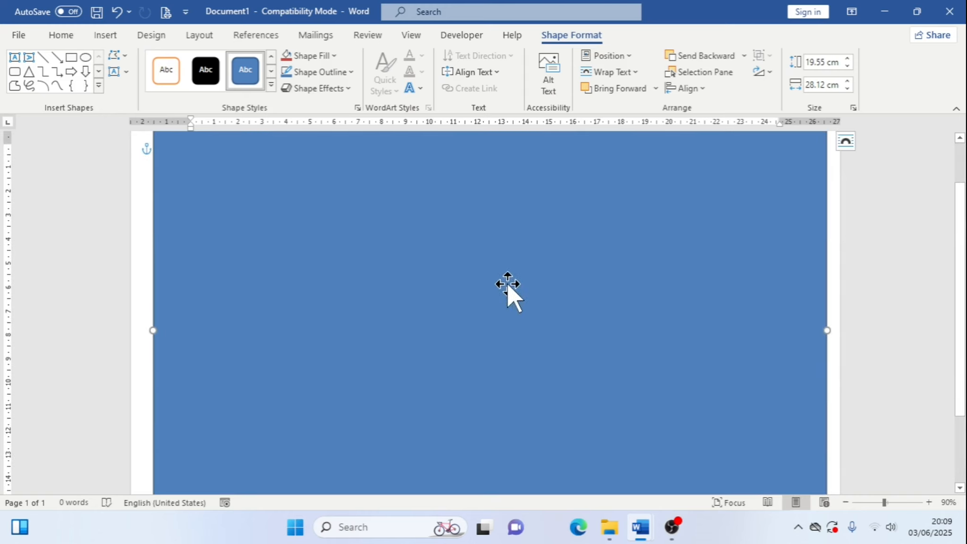
Align the rectangle to the centre and middle of the page
click(688, 88)
click(696, 91)
click(715, 129)
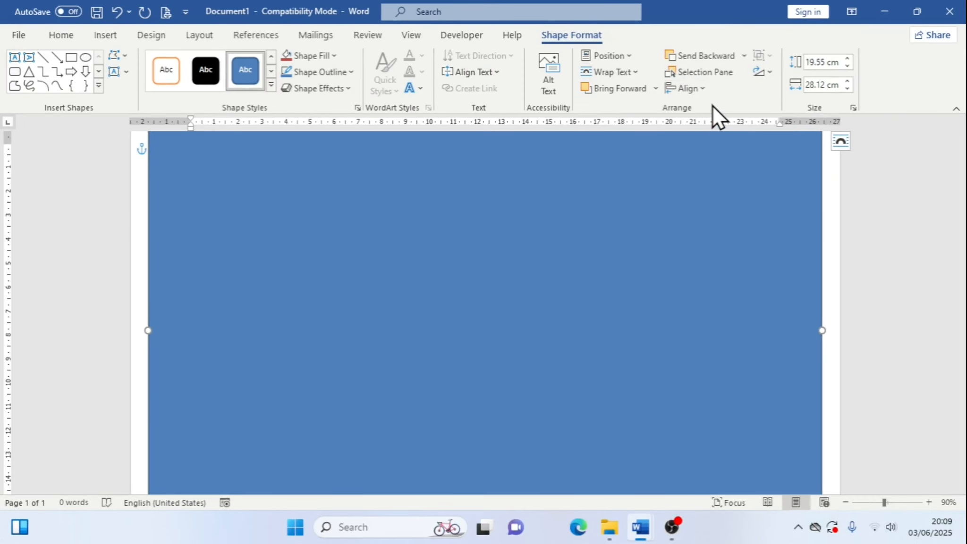
click(704, 88)
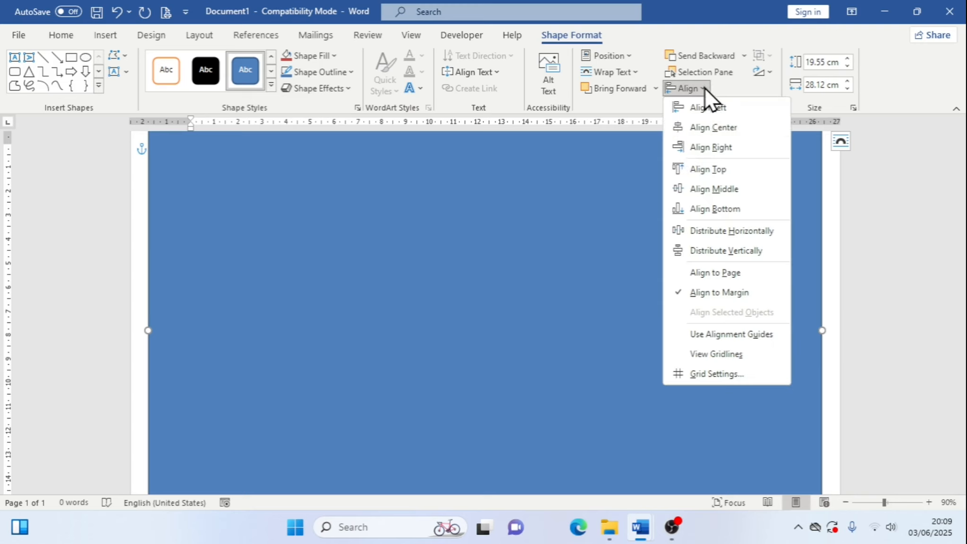
click(743, 190)
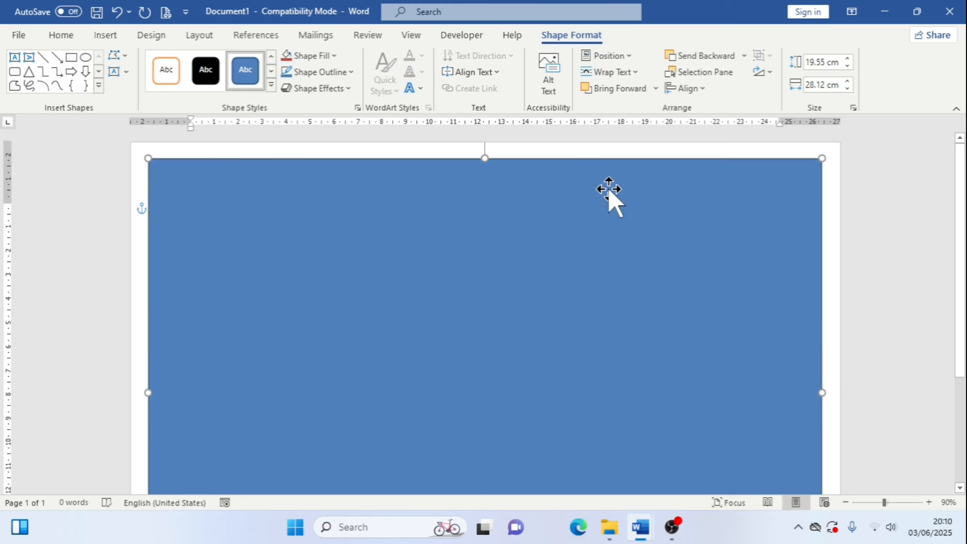
Remove the rectangle's fill by setting Shape Fill to No Fill
scroll(714, 194, down, 5)
scroll(747, 223, up, 5)
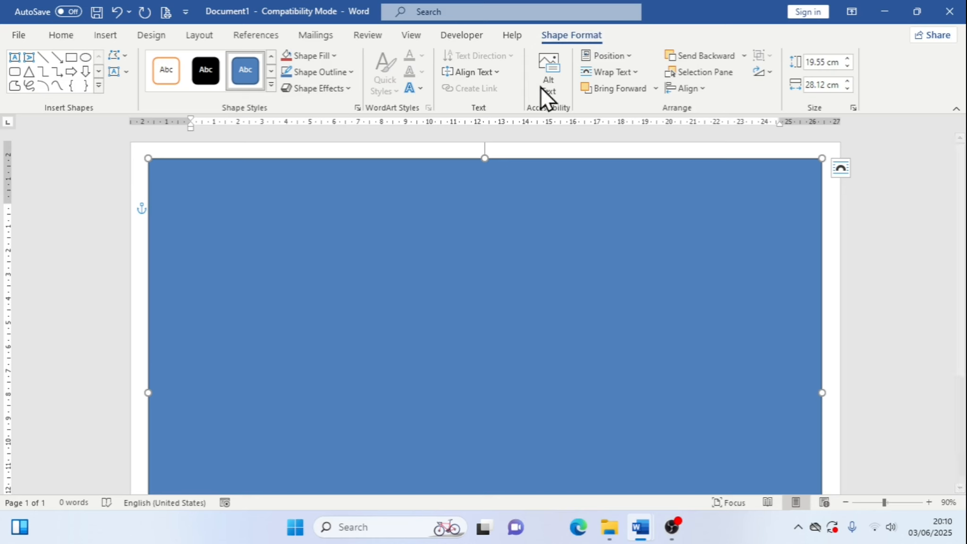
click(843, 226)
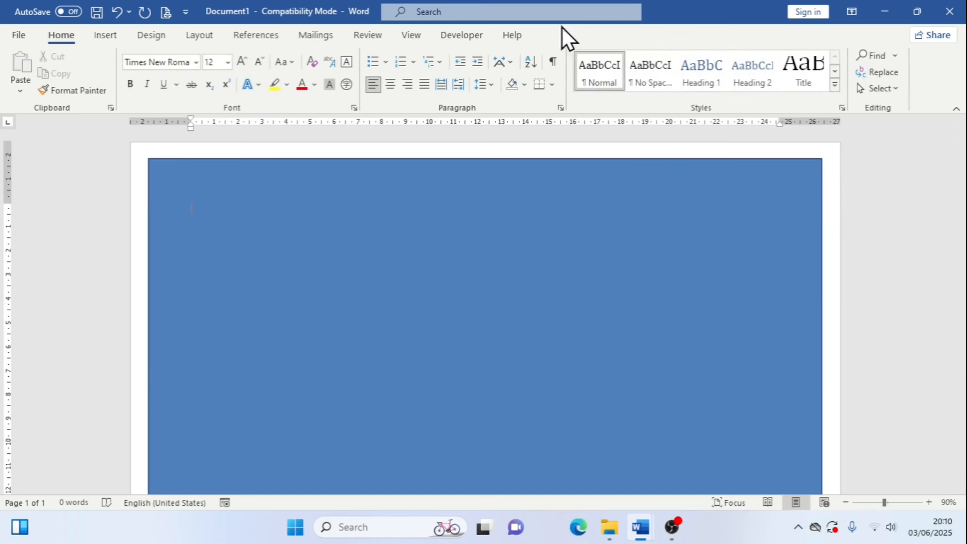
click(622, 218)
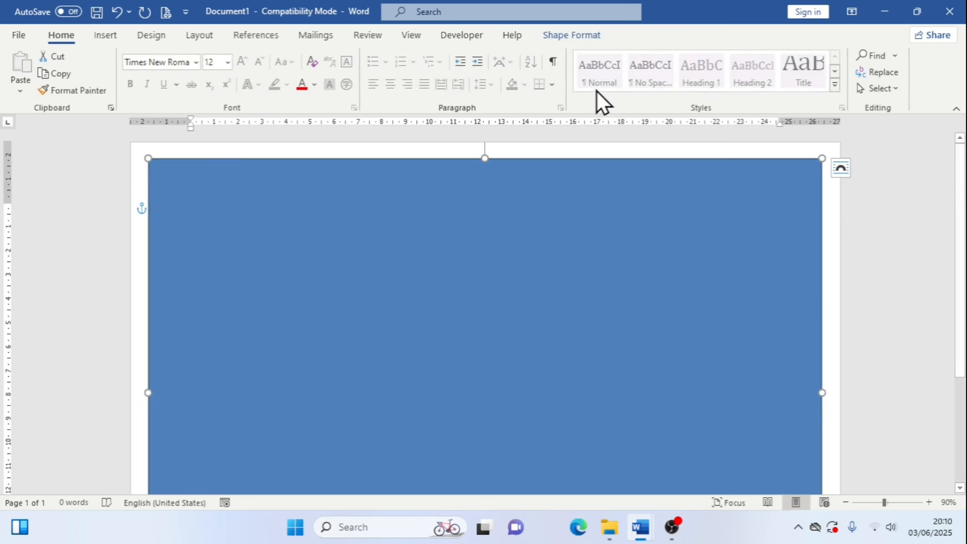
click(581, 34)
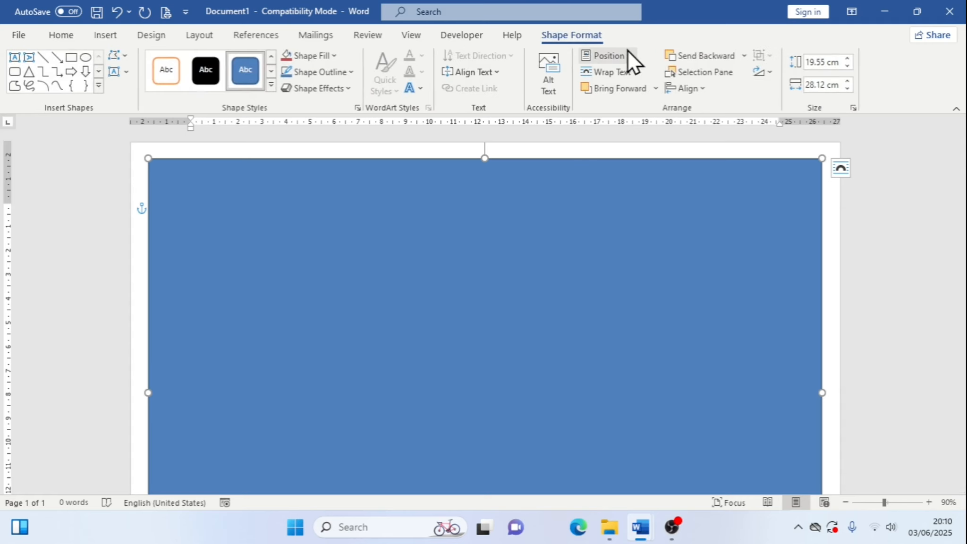
scroll(595, 289, down, 3)
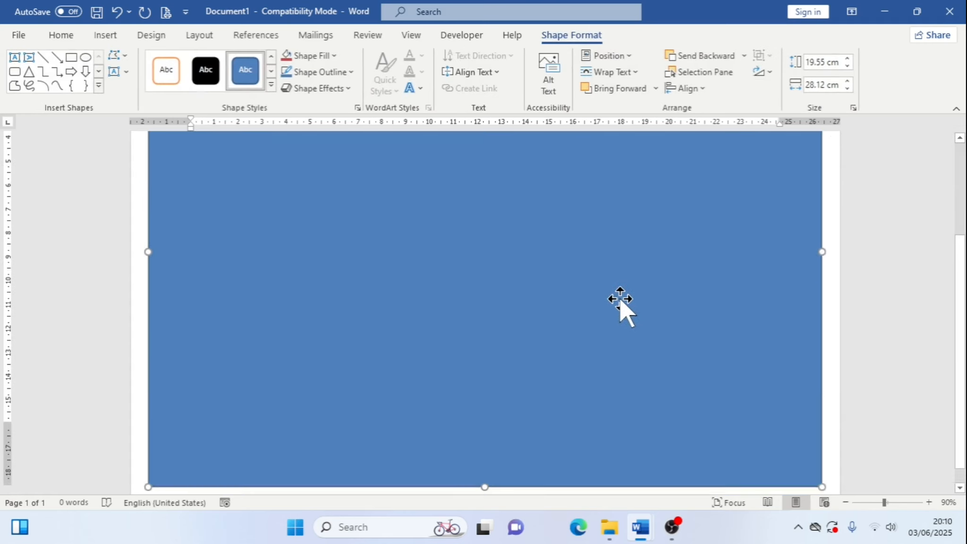
scroll(619, 307, up, 3)
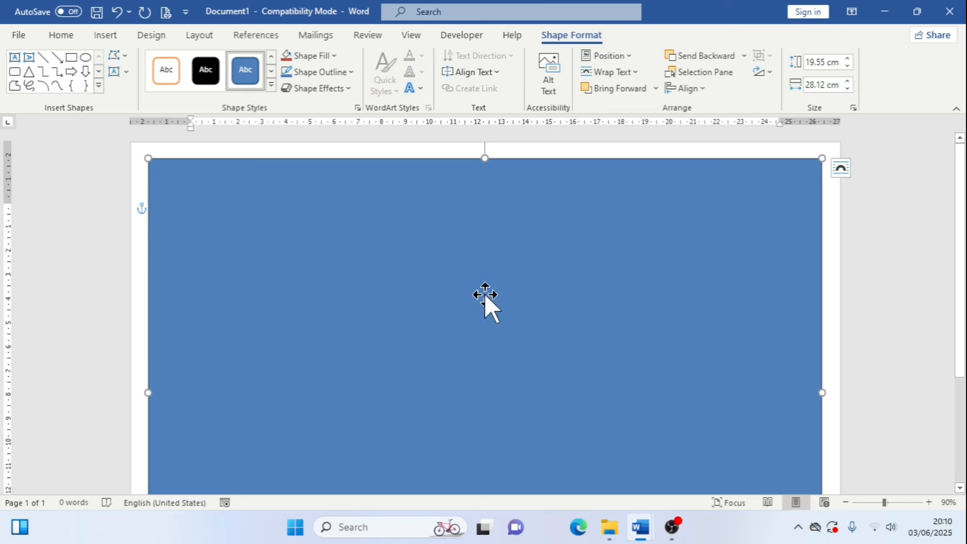
click(339, 63)
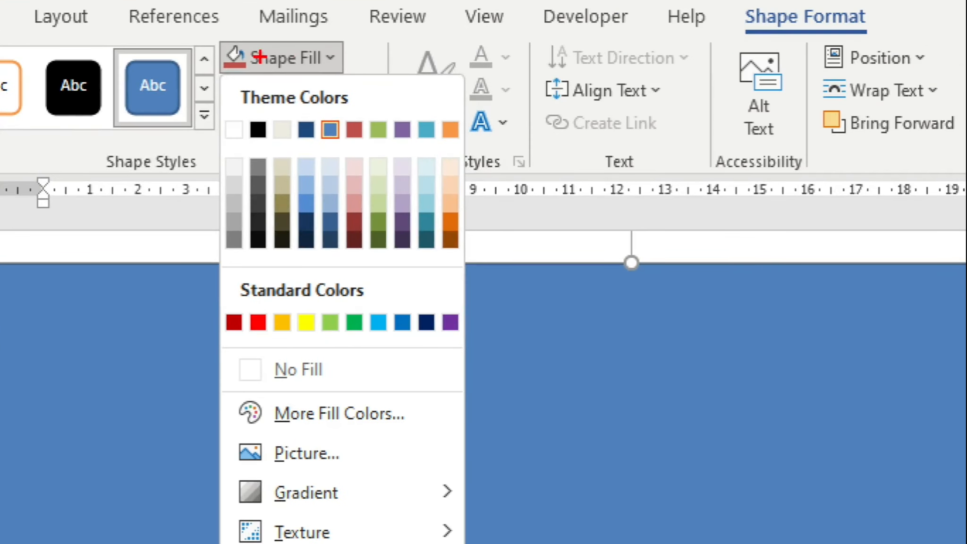
mouse_move(211, 40)
mouse_down()
mouse_move(265, 72)
mouse_move(369, 71)
mouse_up()
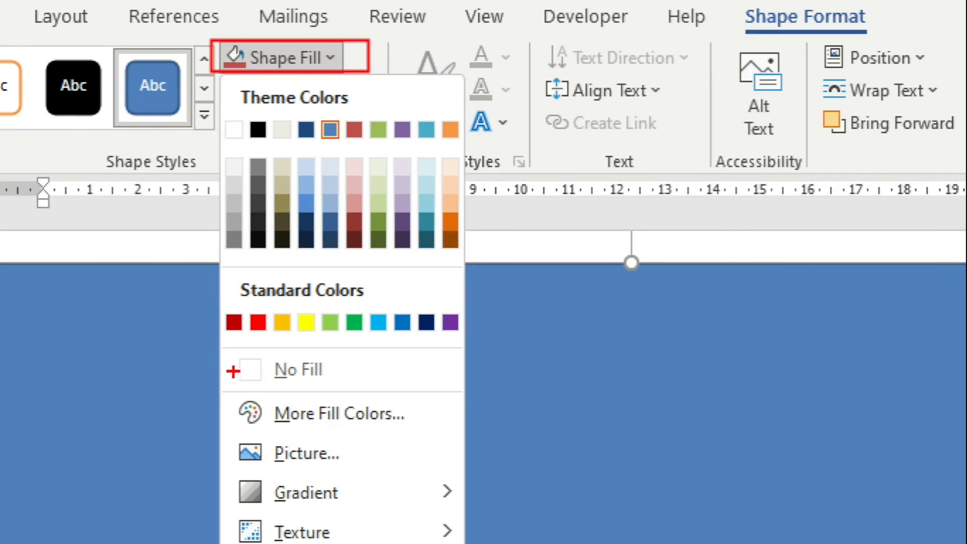
mouse_move(229, 348)
mouse_down()
mouse_move(280, 391)
mouse_move(450, 392)
mouse_up()
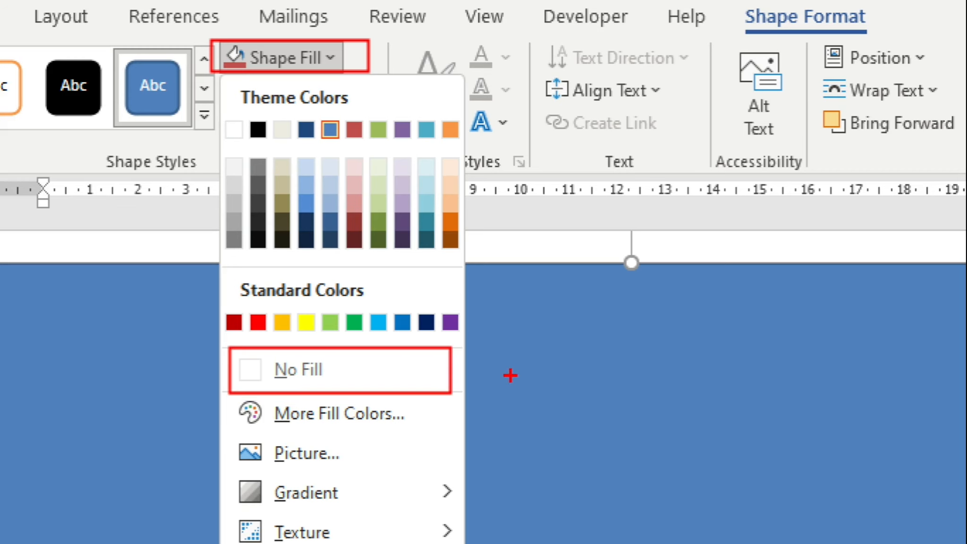
key(Escape)
click(336, 54)
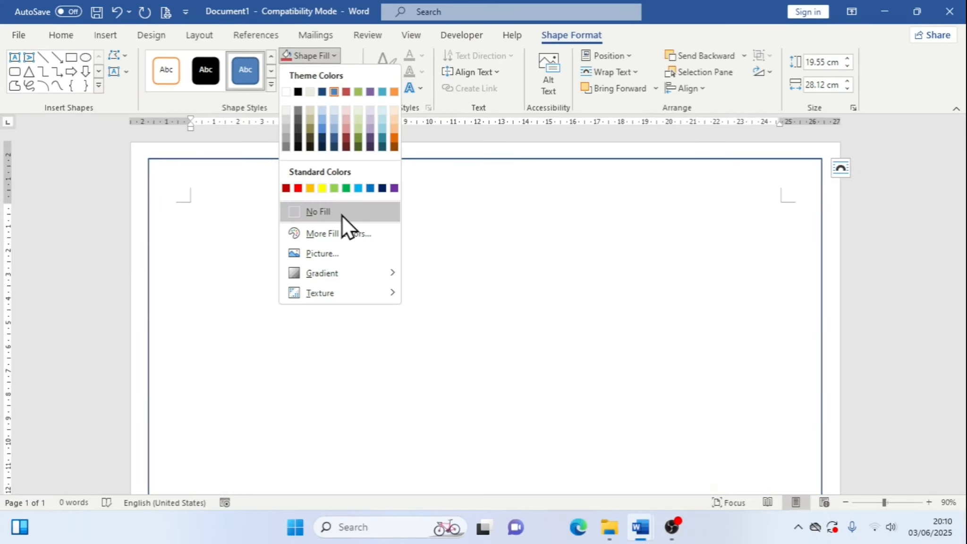
click(341, 215)
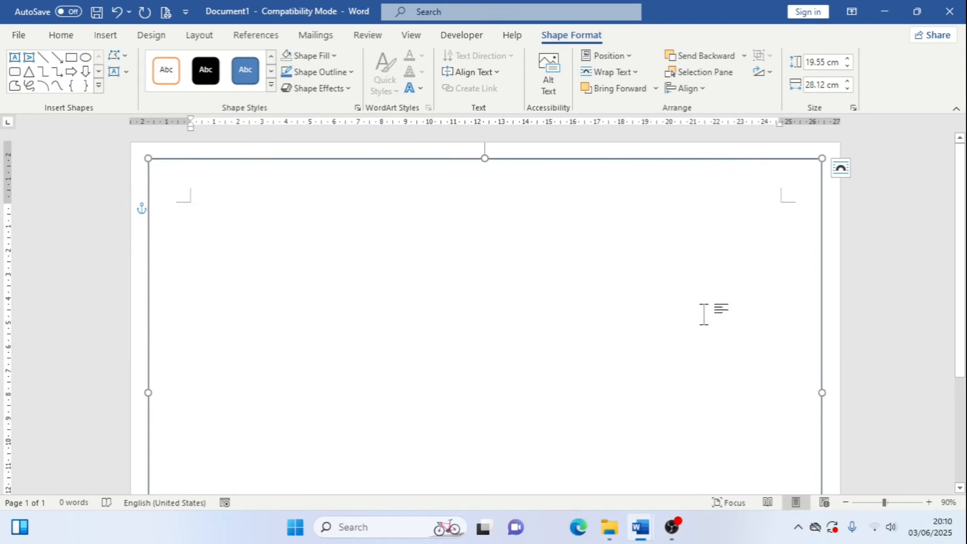
Set the rectangle's outline weight to 4½ pt
click(354, 75)
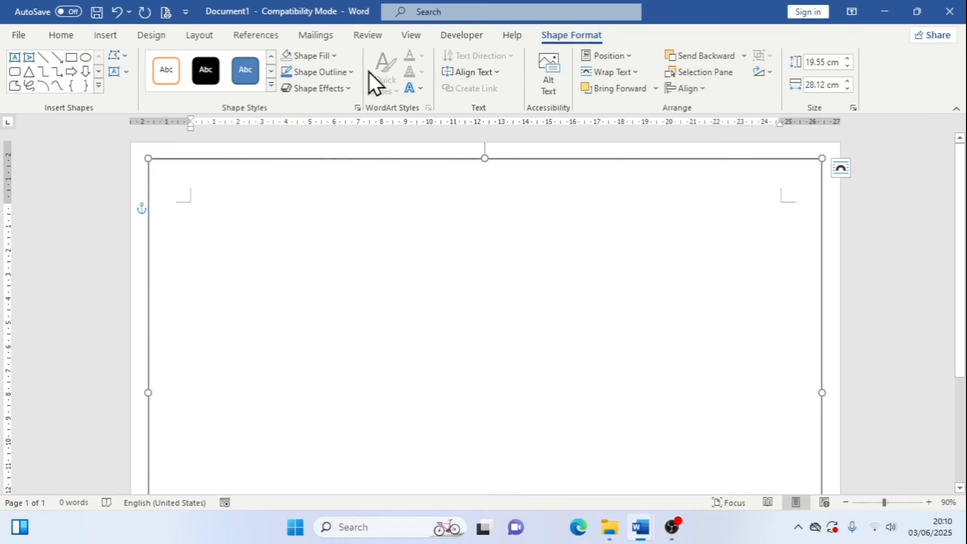
click(344, 68)
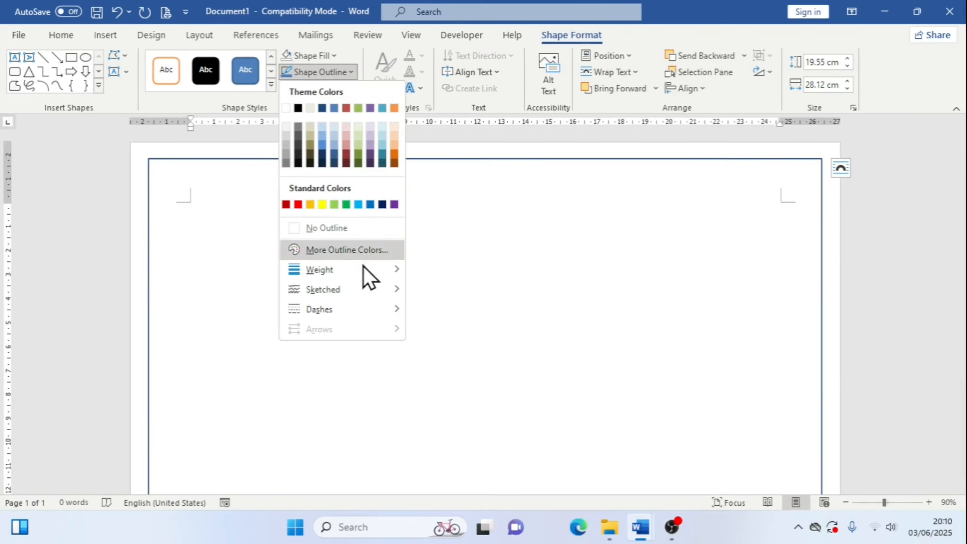
mouse_move(372, 459)
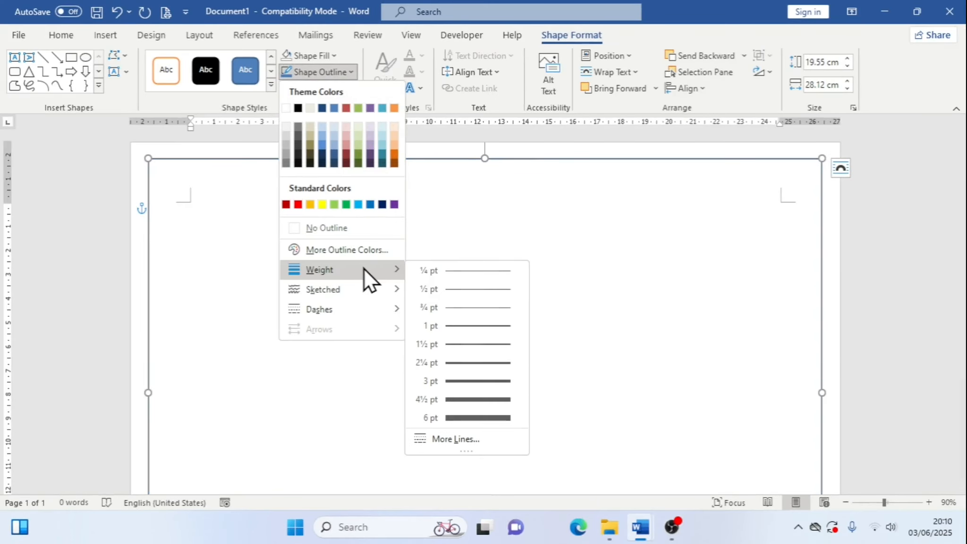
click(473, 397)
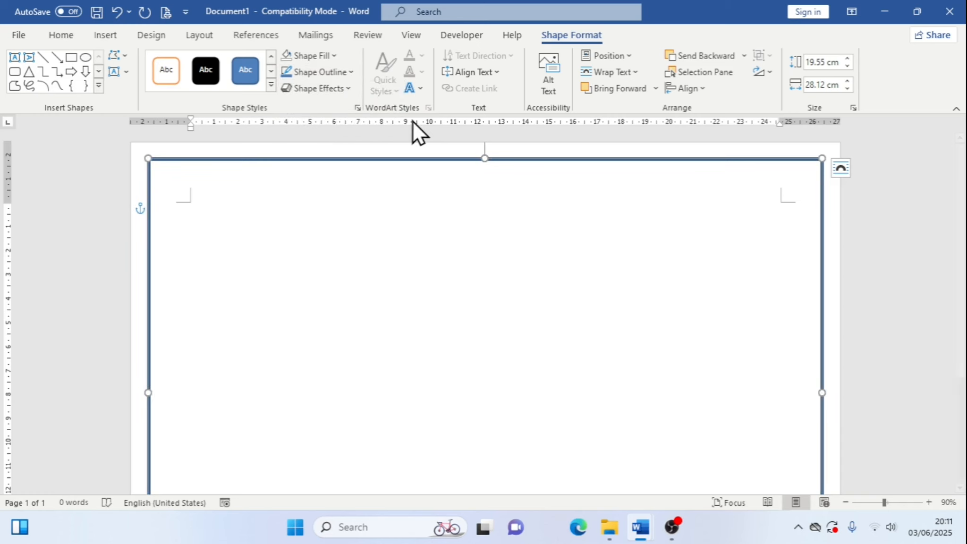
Change the rectangle's outline color to yellow
click(353, 74)
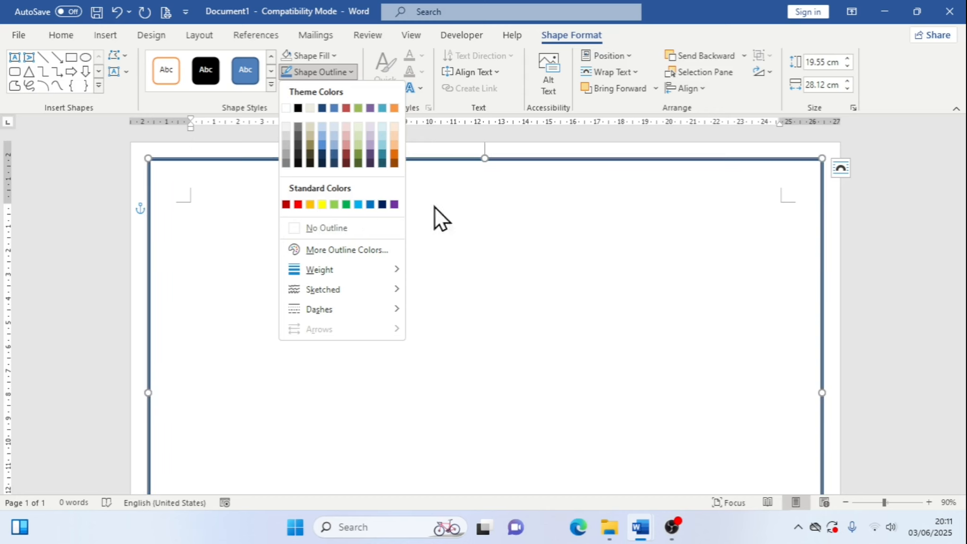
click(322, 206)
click(730, 201)
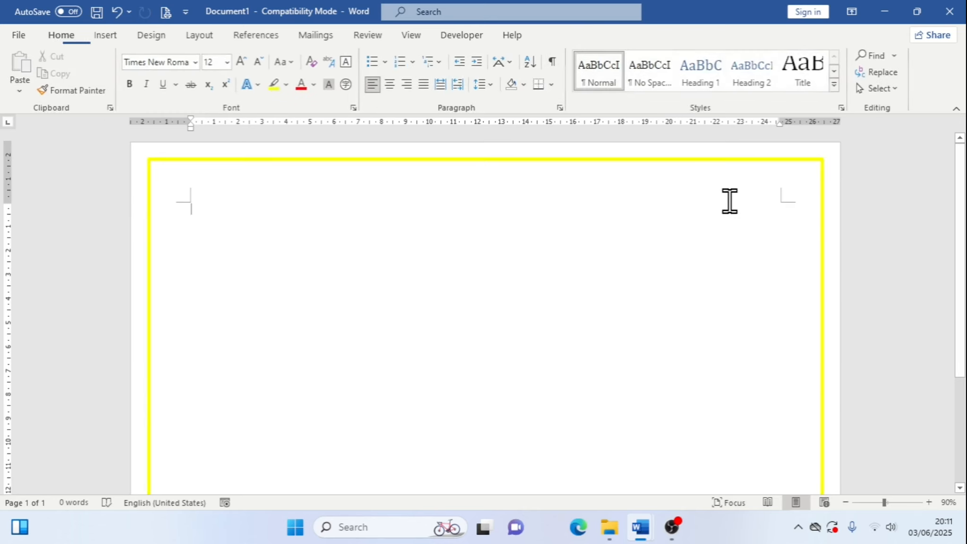
Switch to the sample certificate to compare its border, then return to the new document
scroll(729, 198, down, 8)
scroll(729, 270, up, 8)
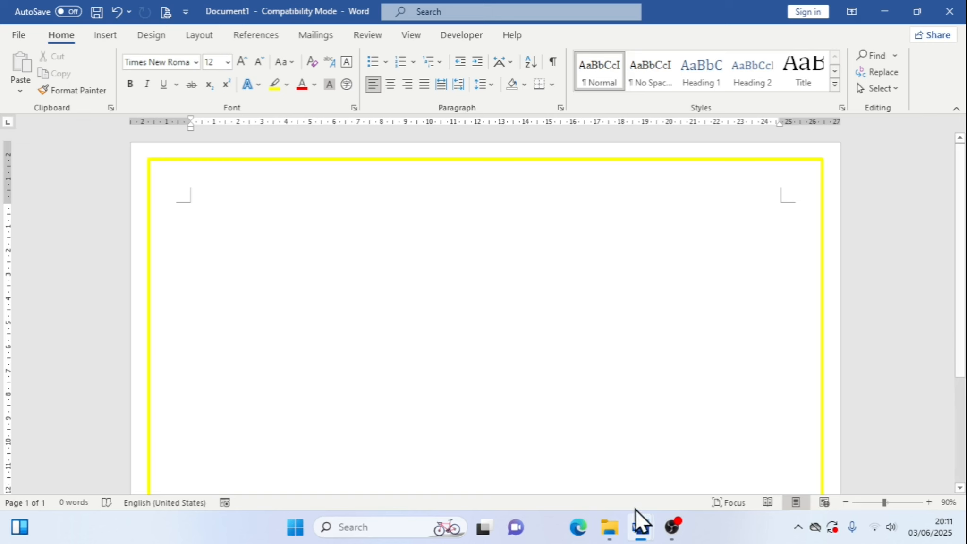
mouse_move(638, 522)
click(570, 472)
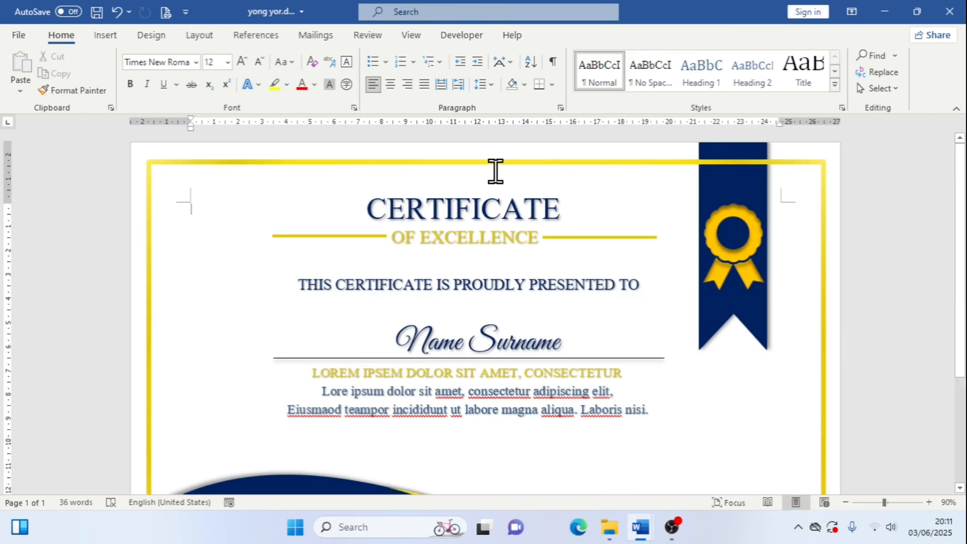
scroll(824, 411, down, 3)
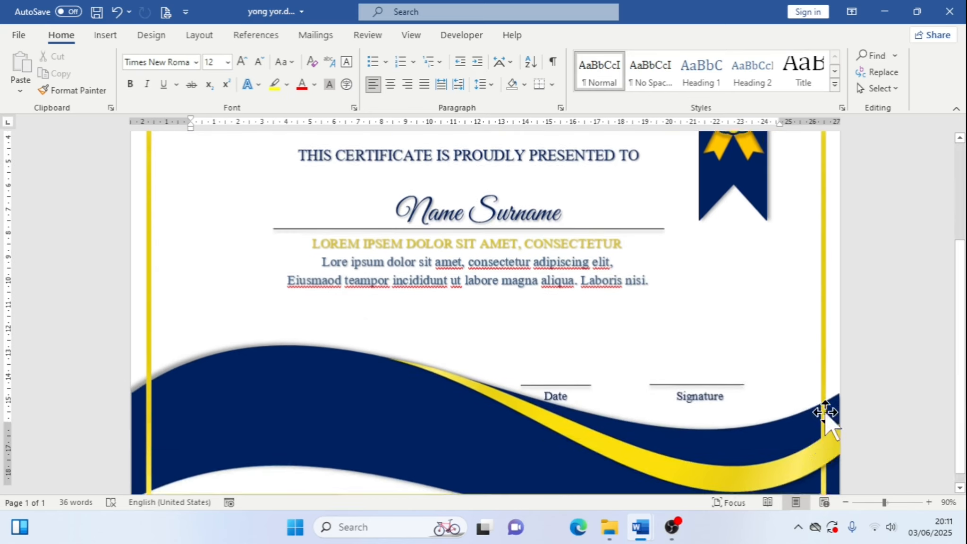
scroll(395, 430, down, 1)
scroll(267, 252, up, 4)
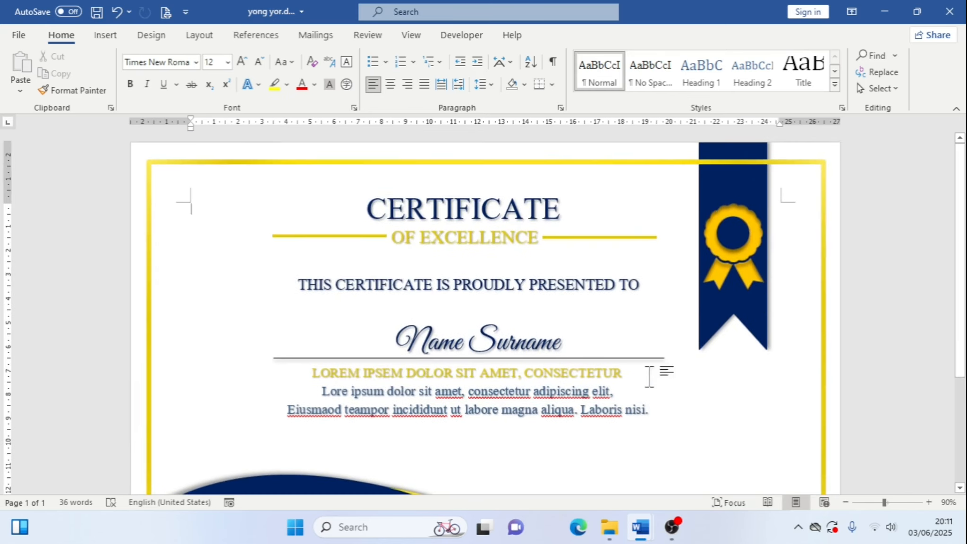
mouse_move(645, 533)
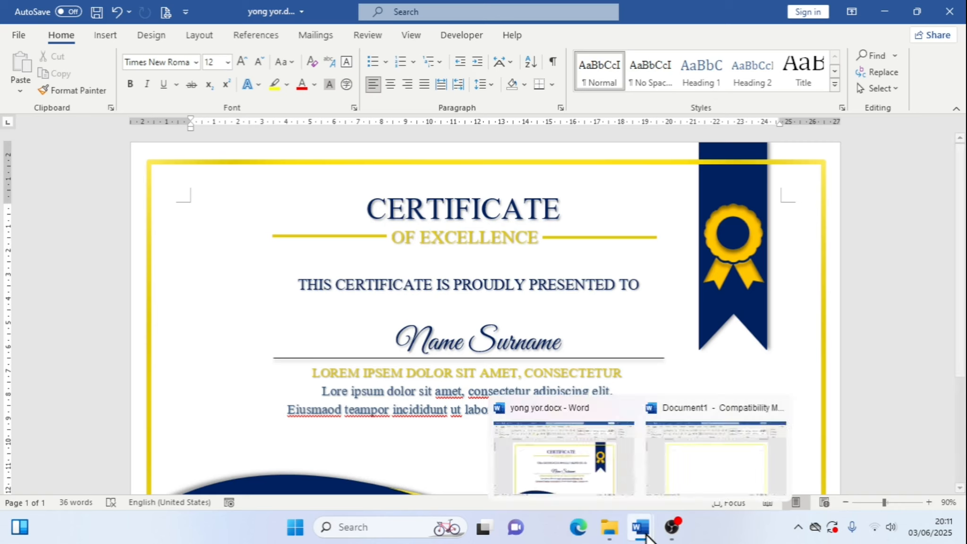
click(678, 478)
Open the rectangle's line formatting options and switch its outline to a gradient line
click(575, 161)
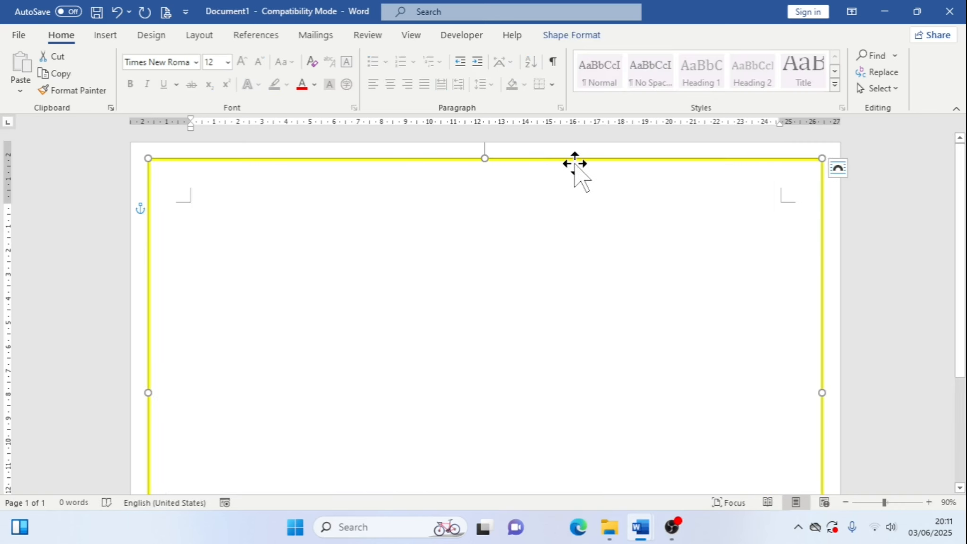
click(560, 35)
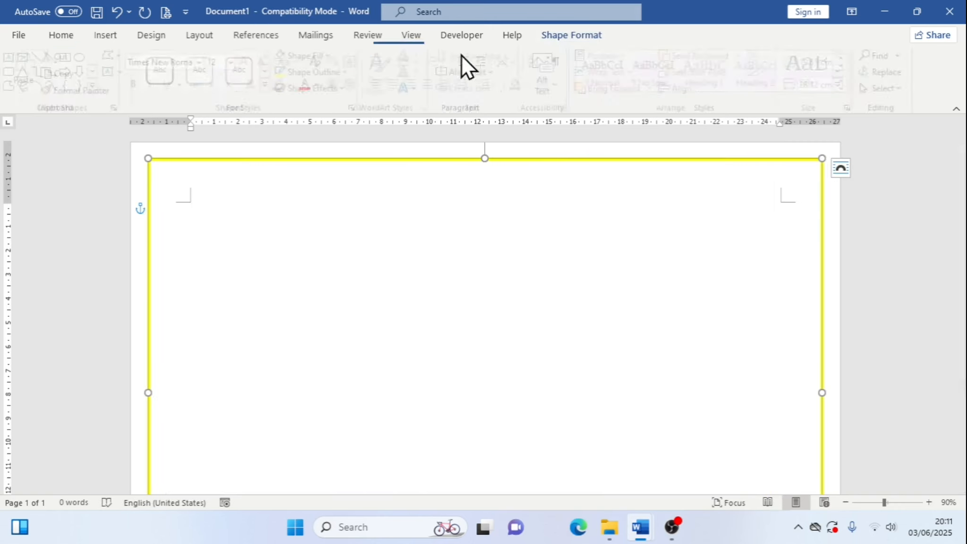
click(351, 72)
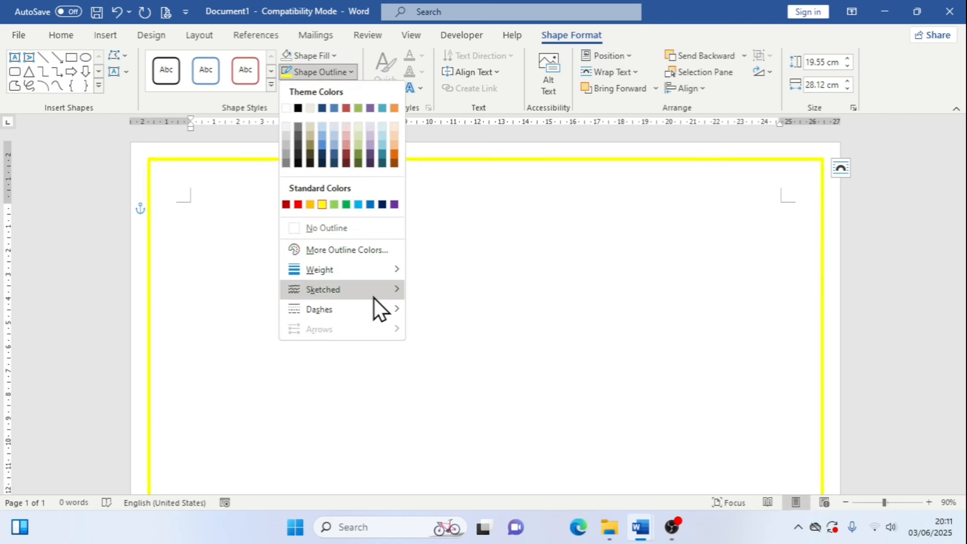
mouse_move(379, 273)
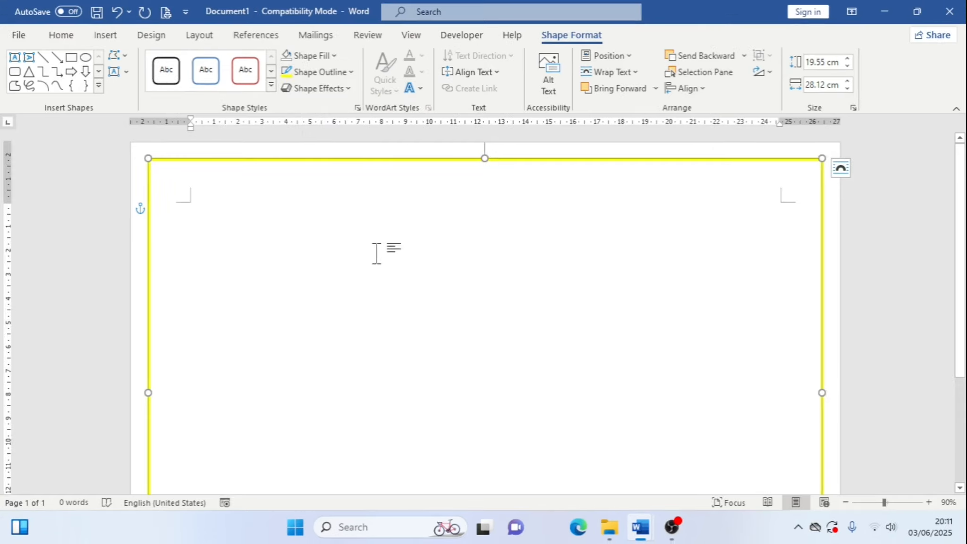
click(347, 70)
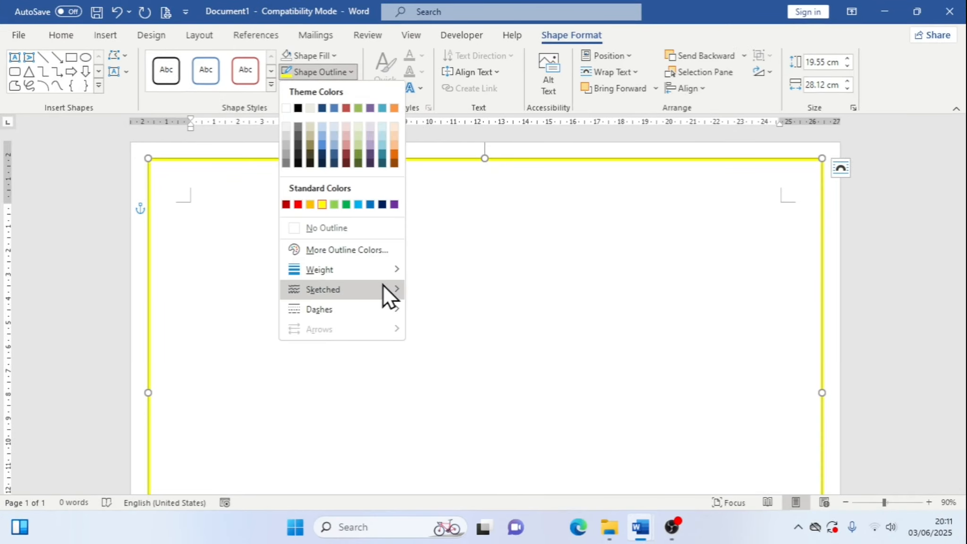
mouse_move(391, 270)
click(457, 442)
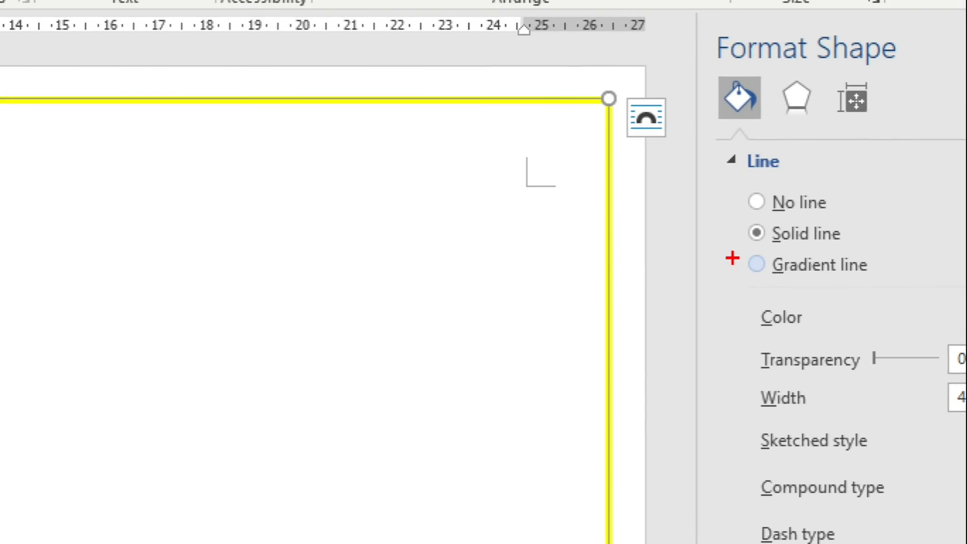
drag(735, 248, 906, 279)
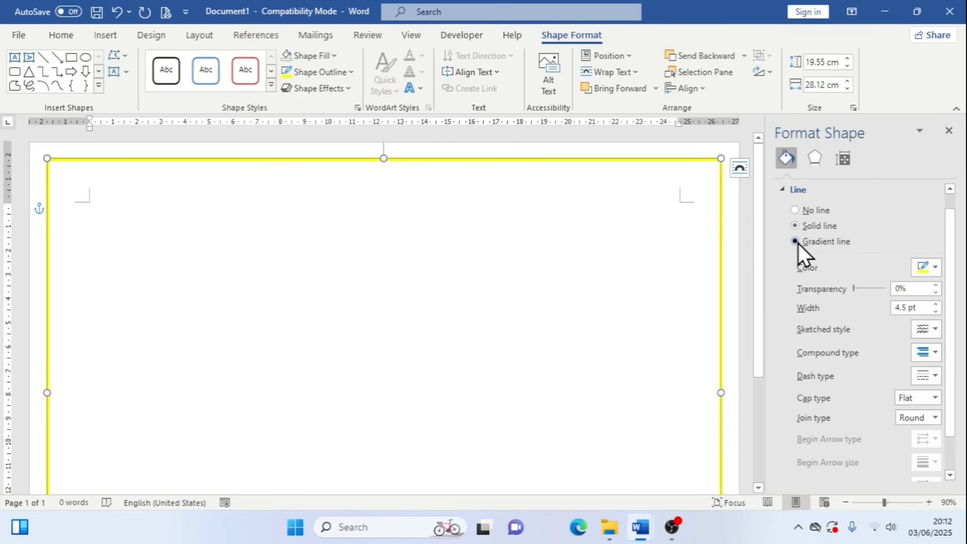
click(761, 265)
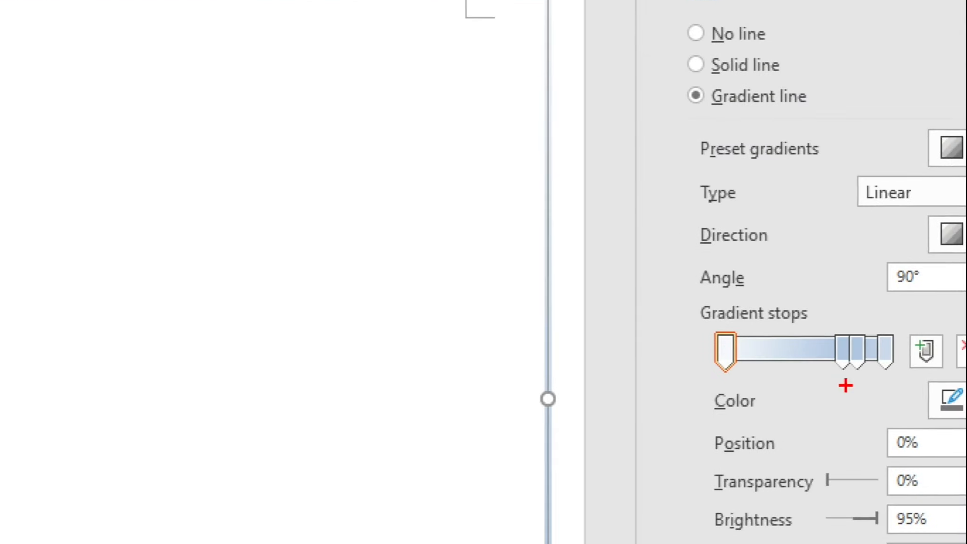
Set the last gradient stop of the rectangle's outline to an orange color from the standard color palette
drag(799, 357, 852, 368)
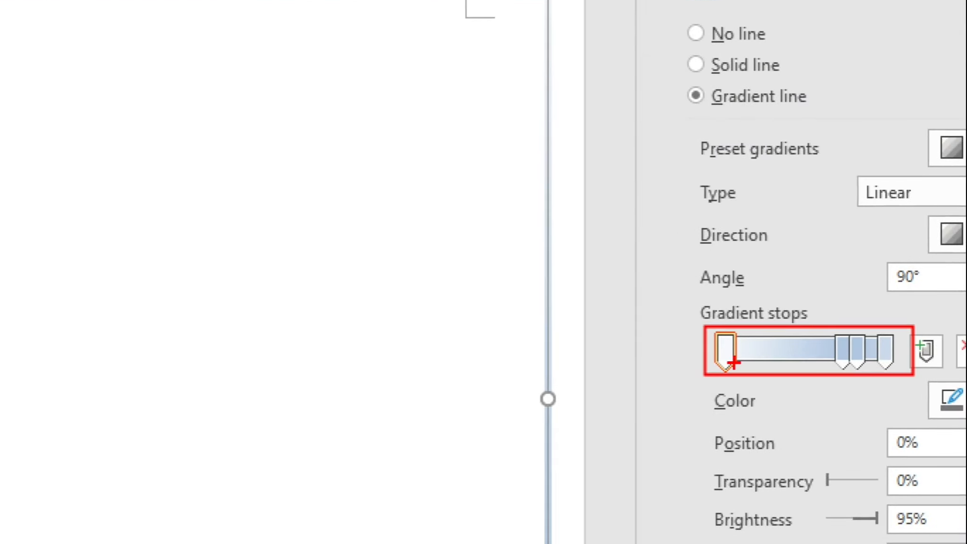
drag(883, 313, 902, 286)
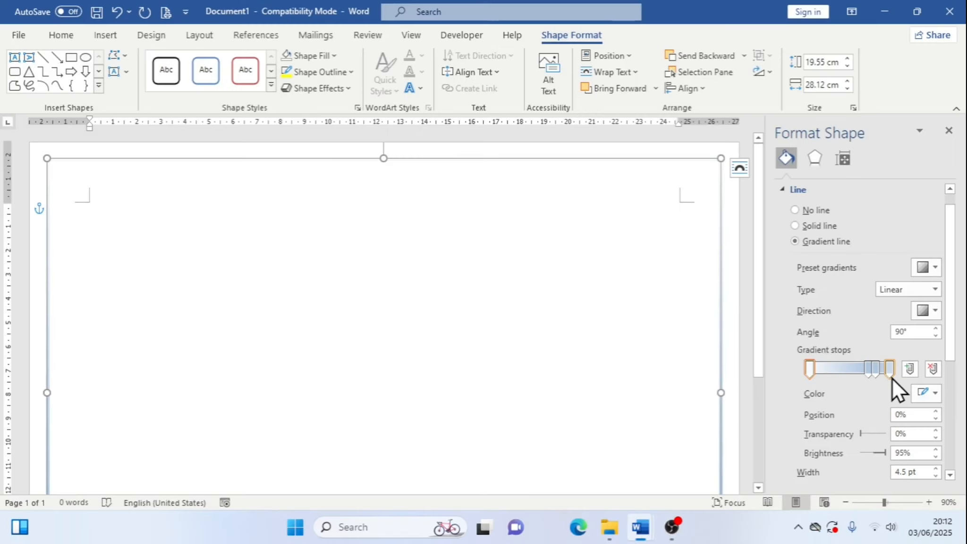
click(886, 352)
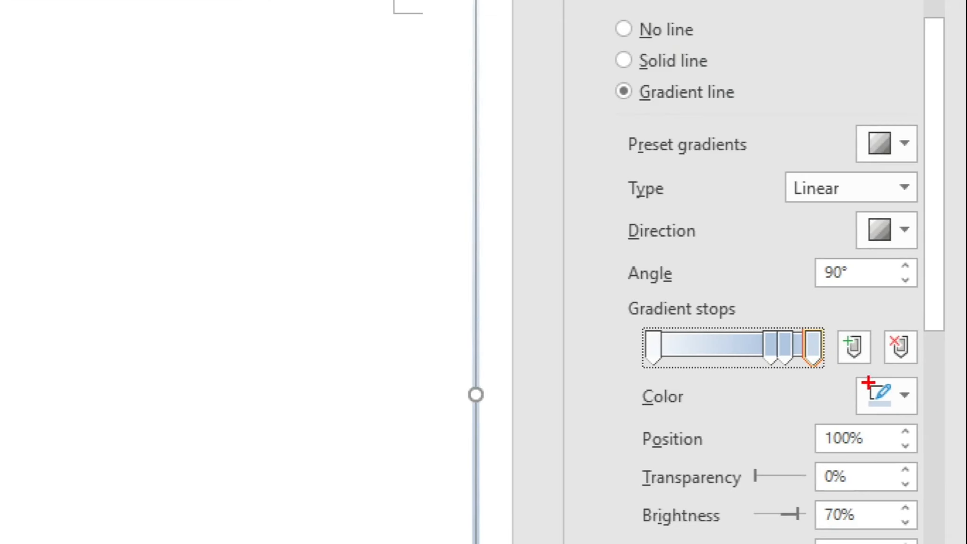
drag(848, 376, 920, 422)
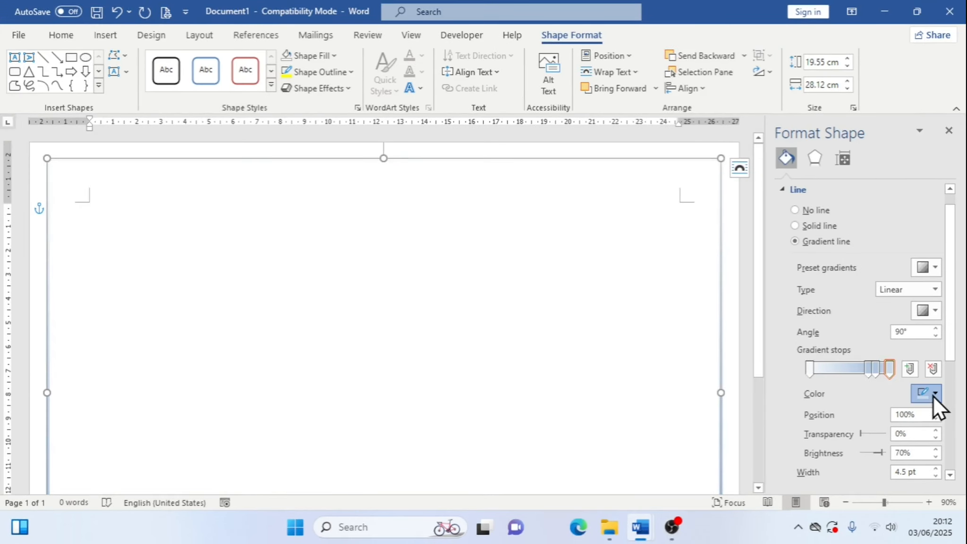
click(901, 400)
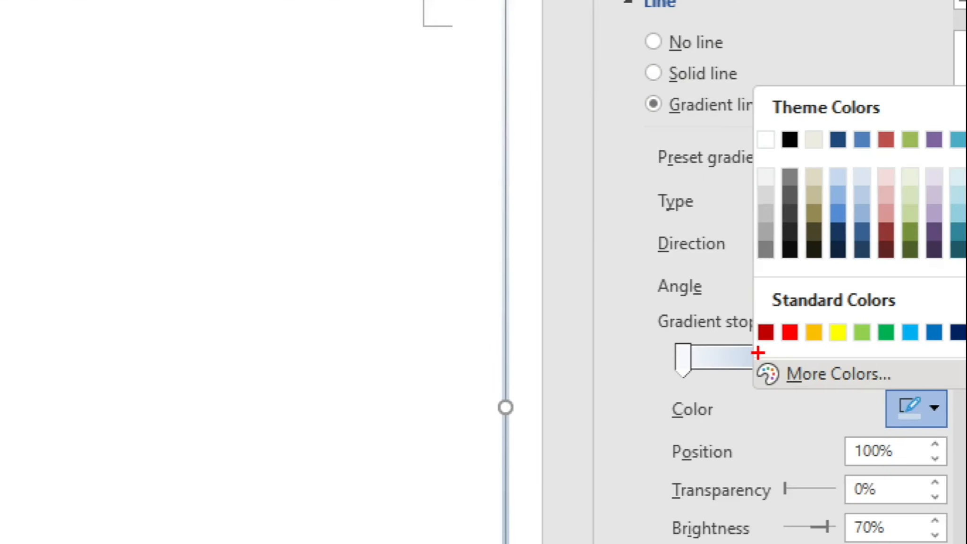
drag(758, 353, 954, 396)
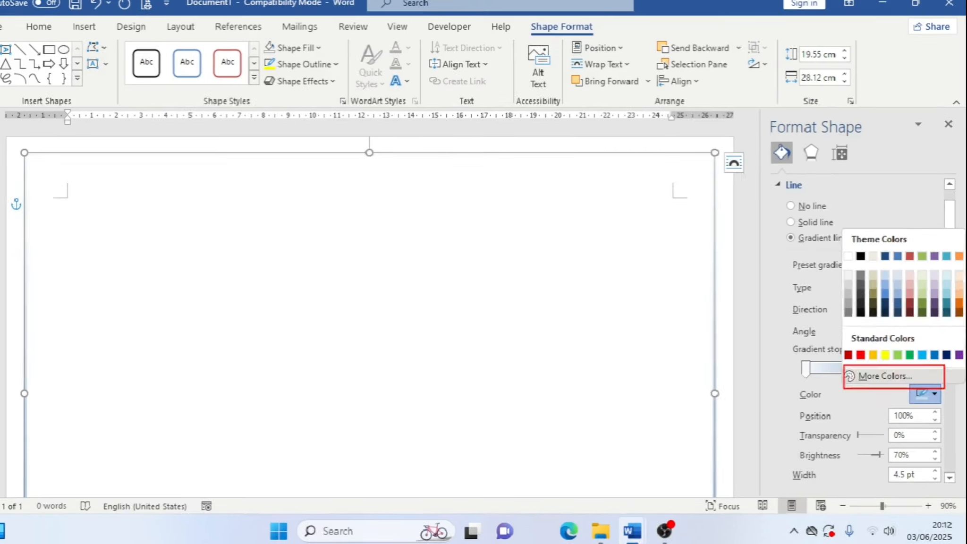
click(934, 407)
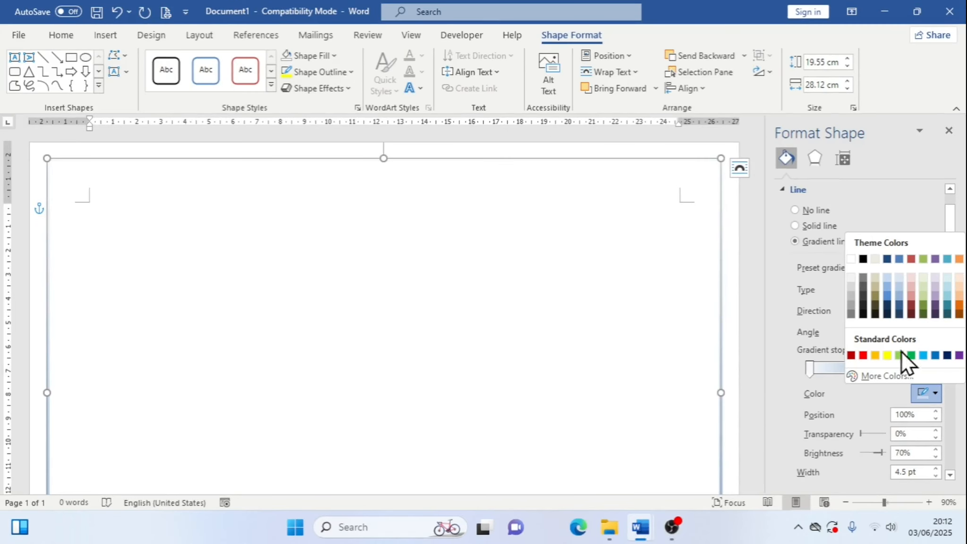
click(898, 377)
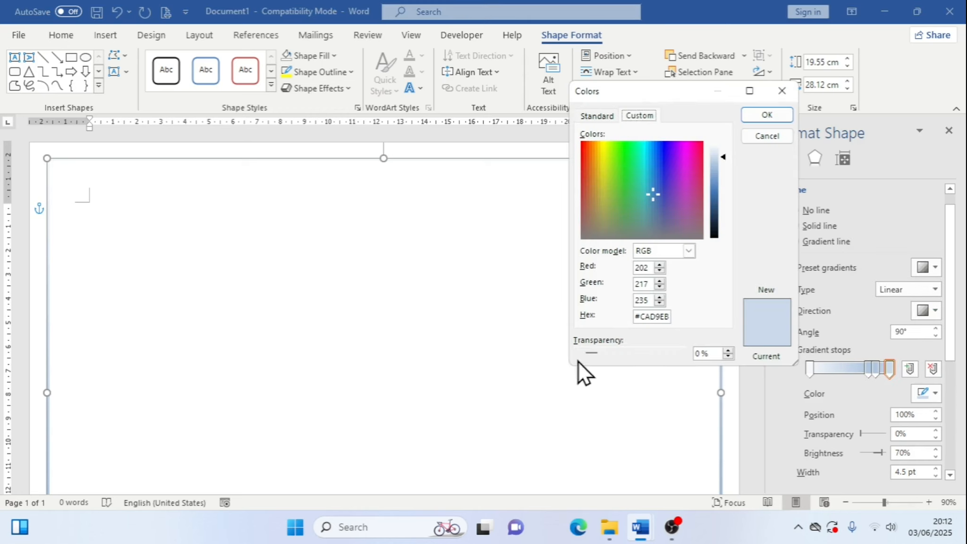
drag(614, 178, 604, 159)
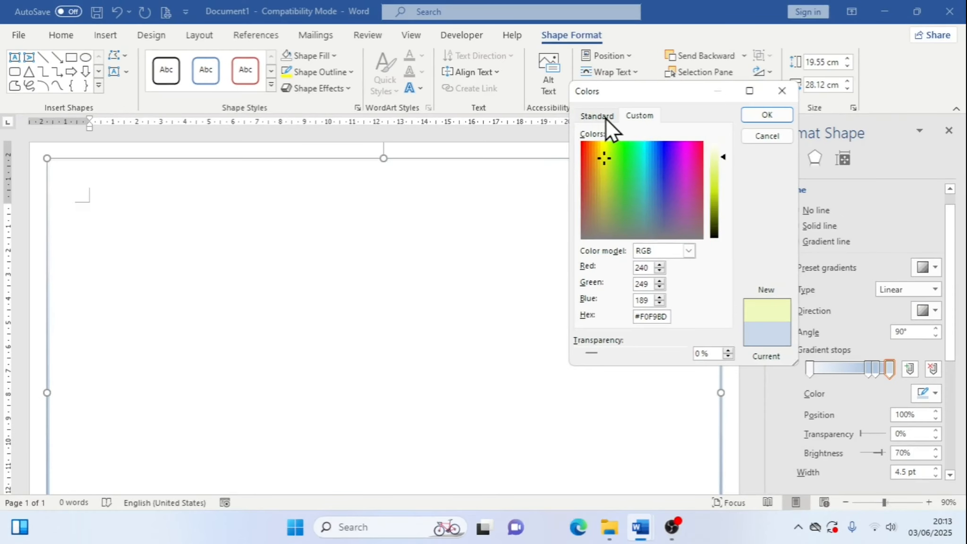
click(602, 114)
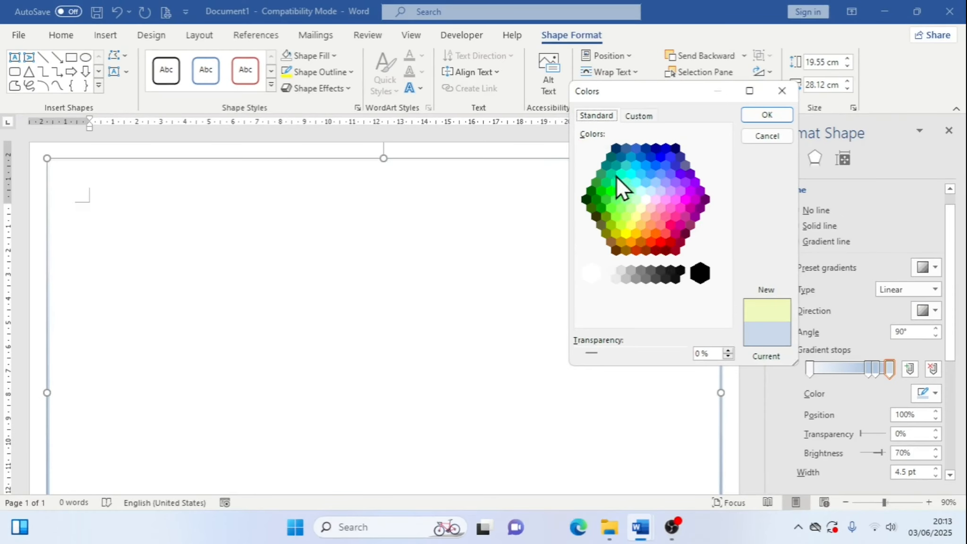
click(625, 233)
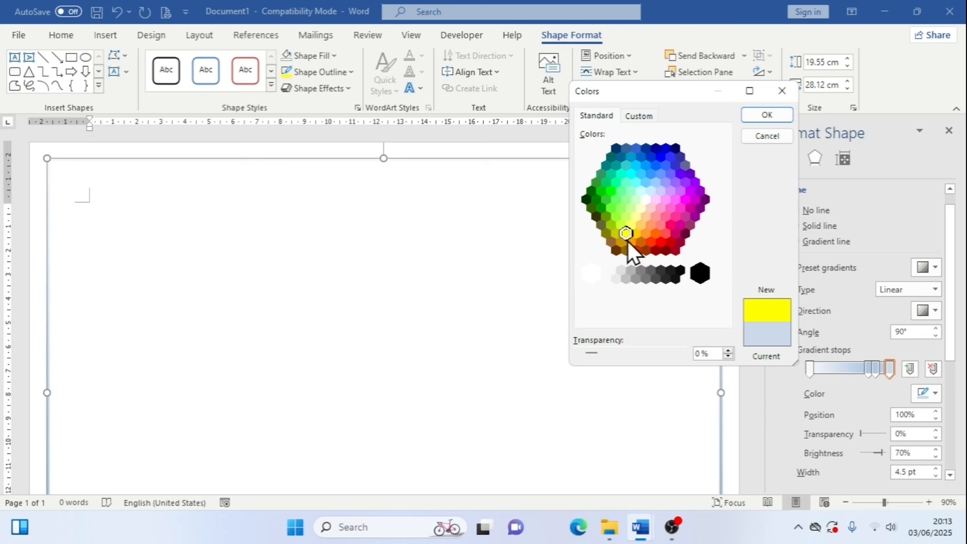
click(635, 232)
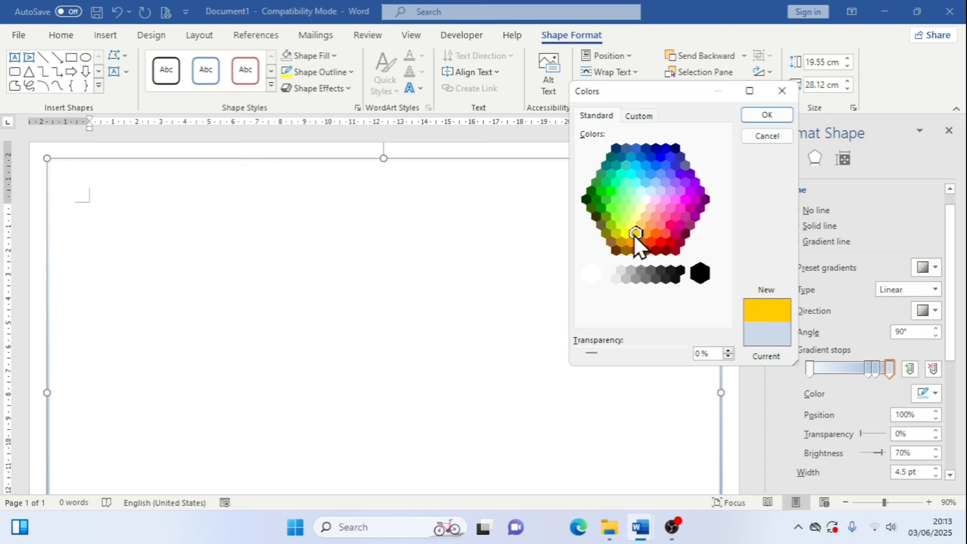
click(646, 234)
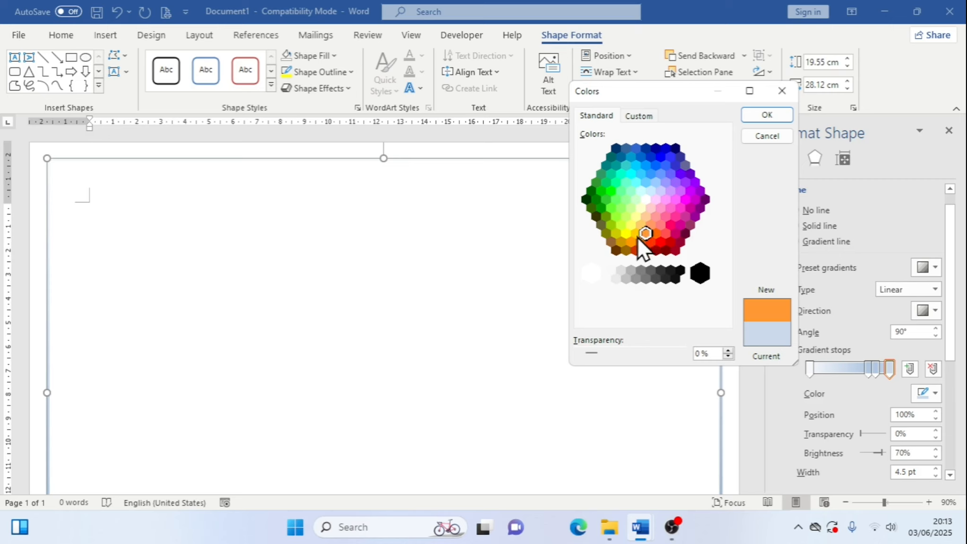
click(636, 234)
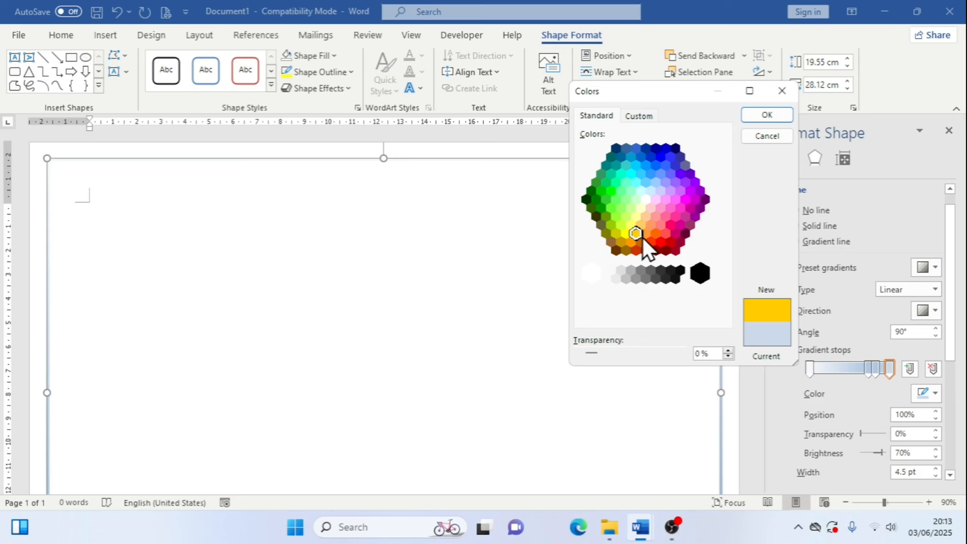
click(646, 234)
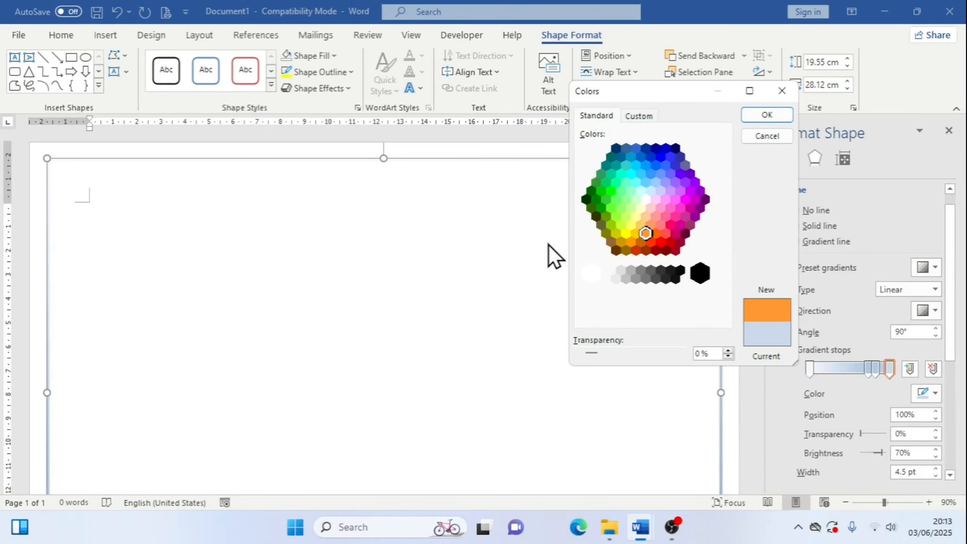
click(757, 119)
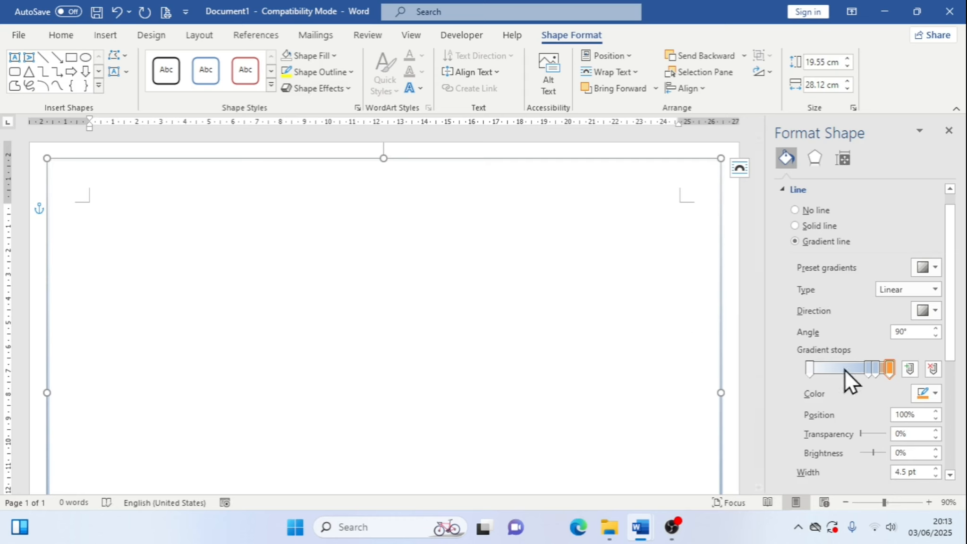
Select the third gradient stop and set its color to gold from the standard color palette
click(876, 368)
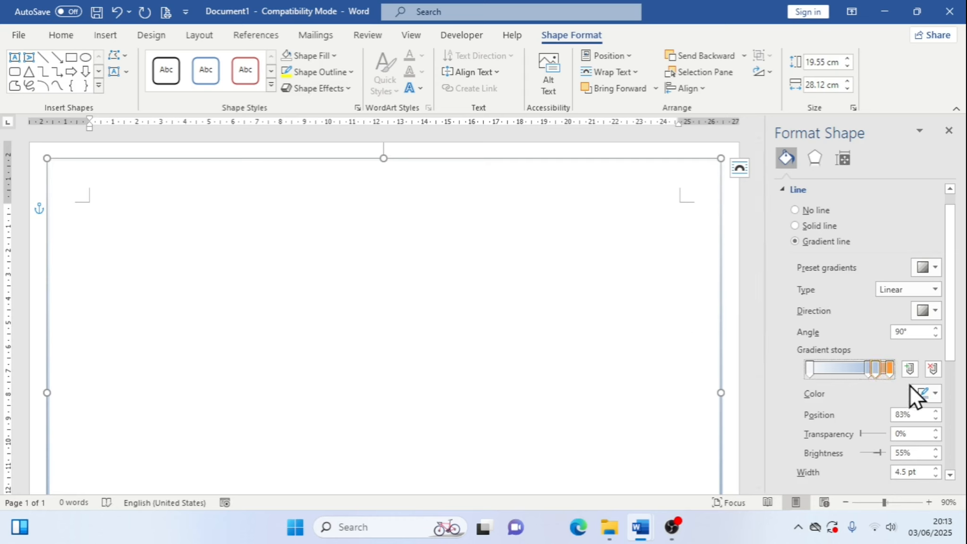
click(935, 395)
click(916, 375)
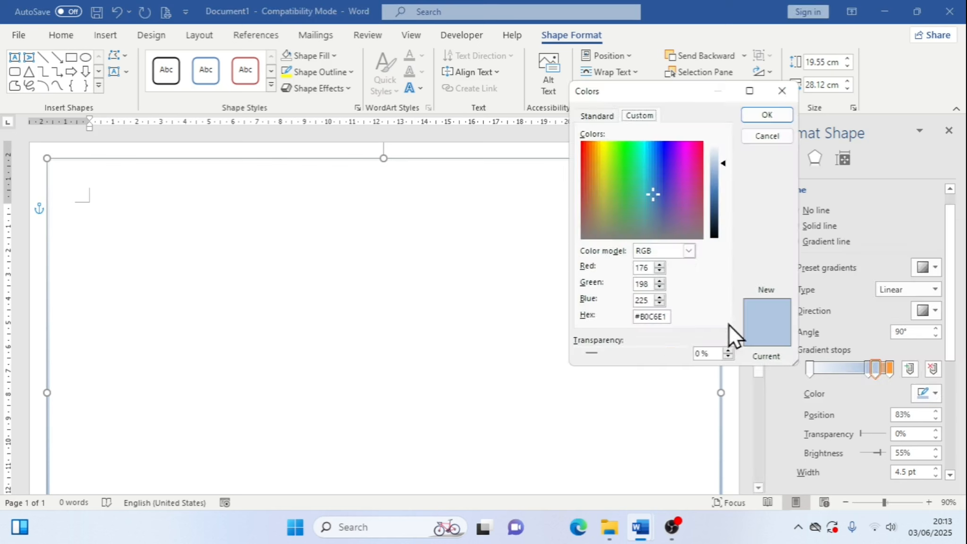
click(584, 118)
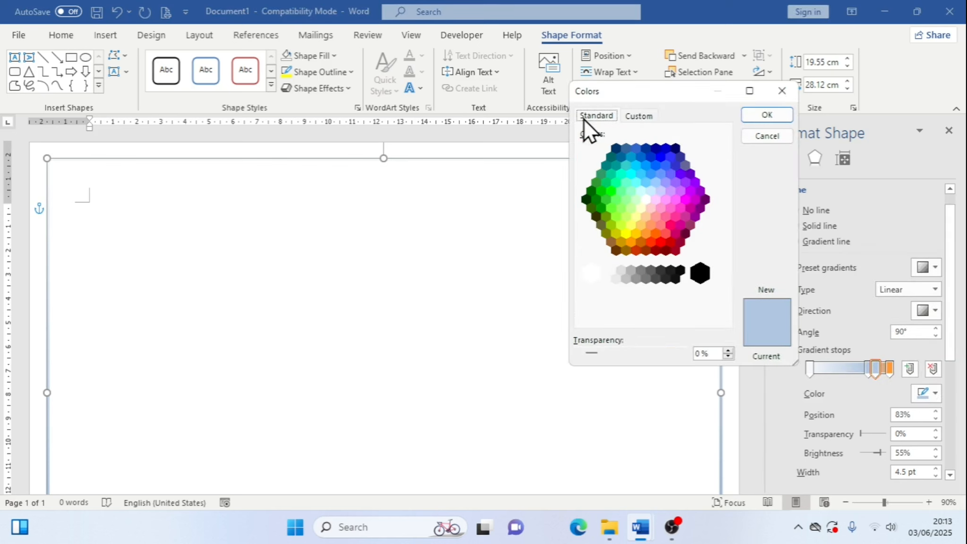
click(645, 233)
click(636, 233)
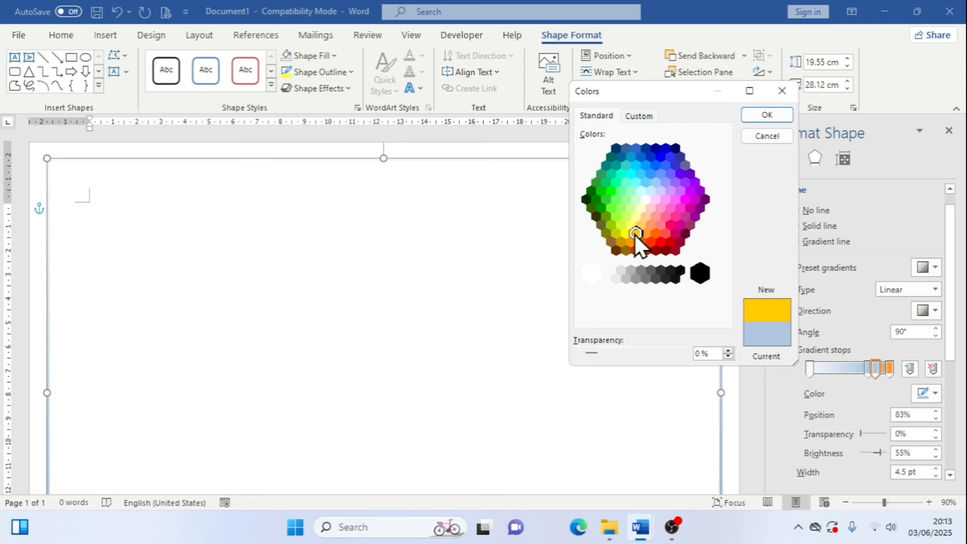
click(783, 121)
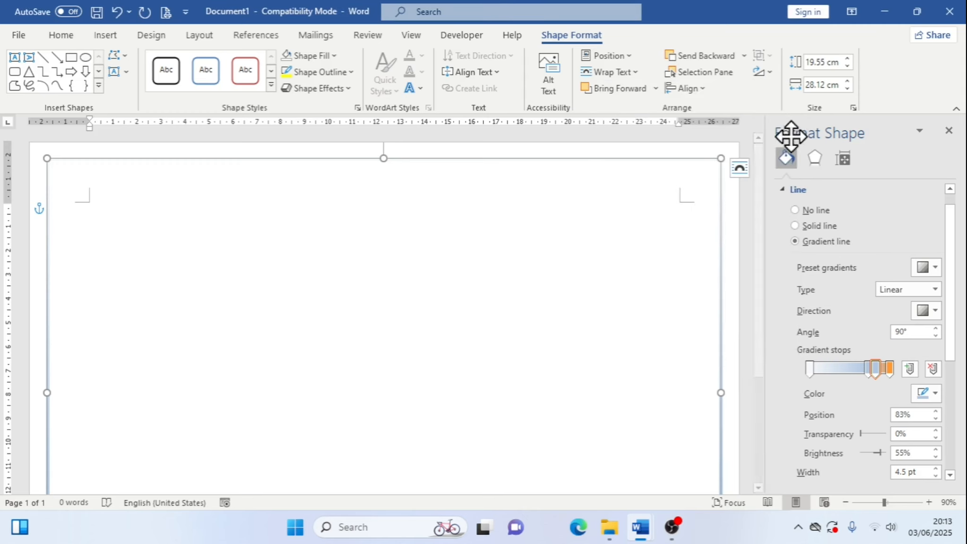
Select the second gradient stop and set its color to yellow from the standard color palette
click(868, 370)
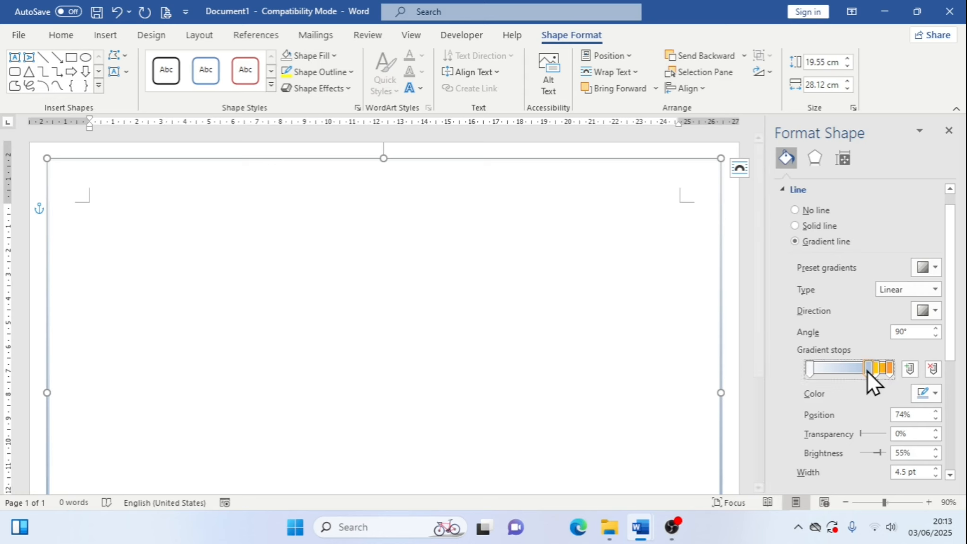
click(934, 398)
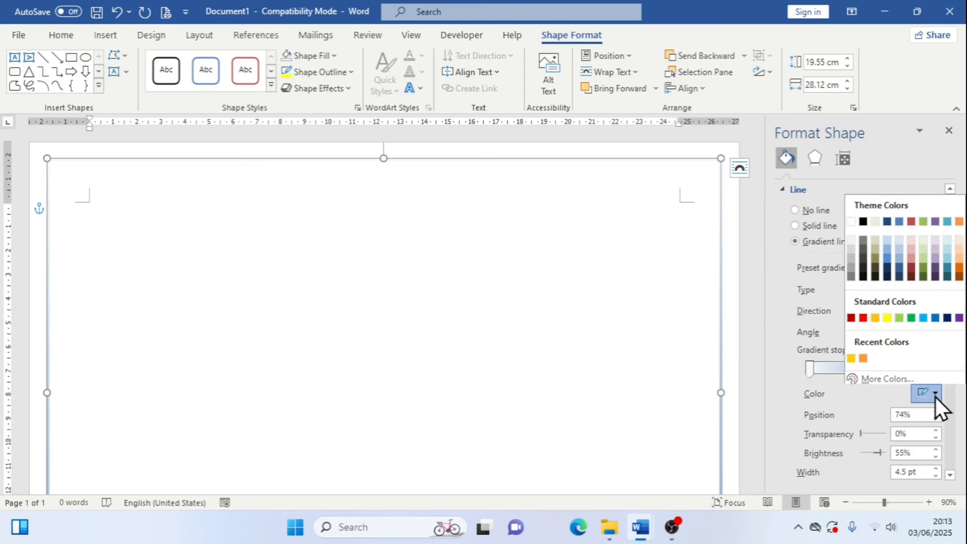
click(911, 376)
click(587, 116)
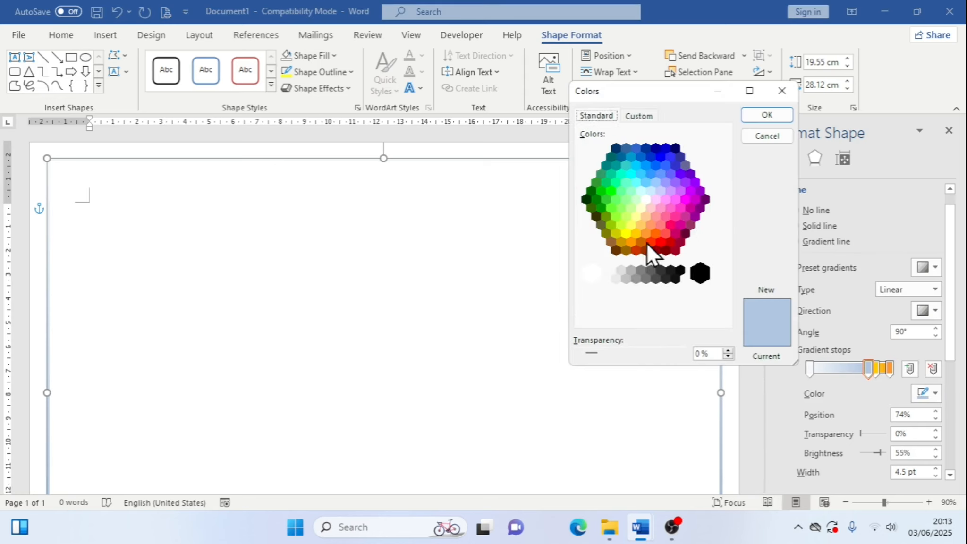
click(626, 234)
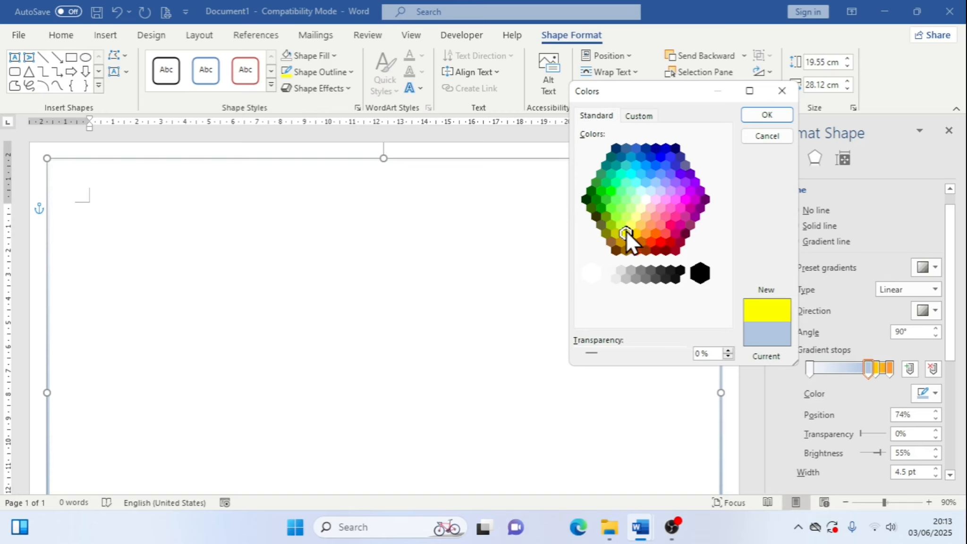
click(754, 118)
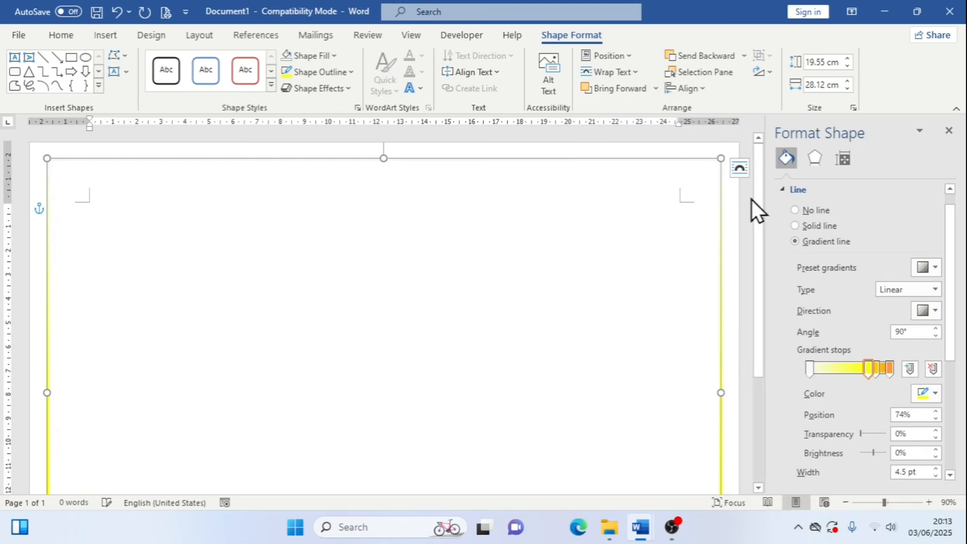
Select the first gradient stop and set its color to a light yellow from the standard color palette
click(809, 367)
click(938, 393)
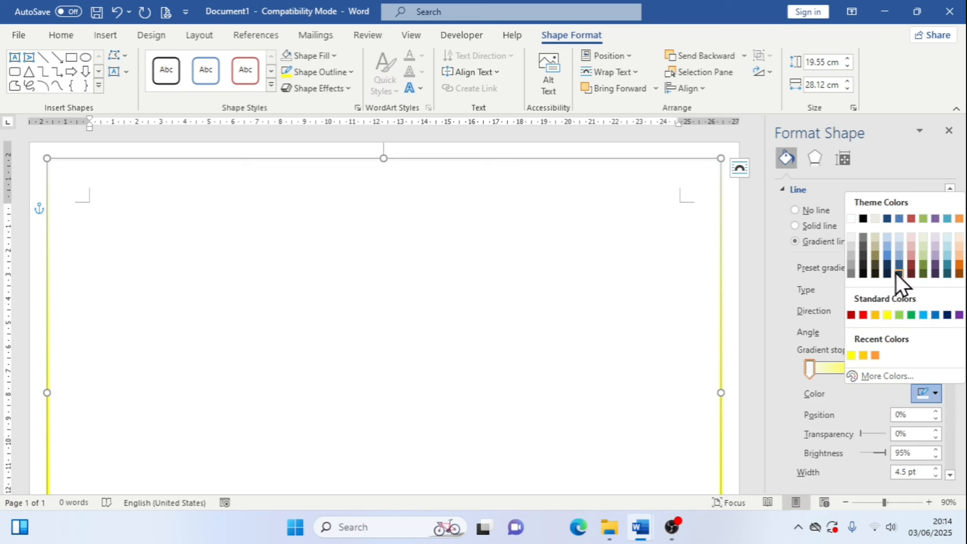
click(900, 375)
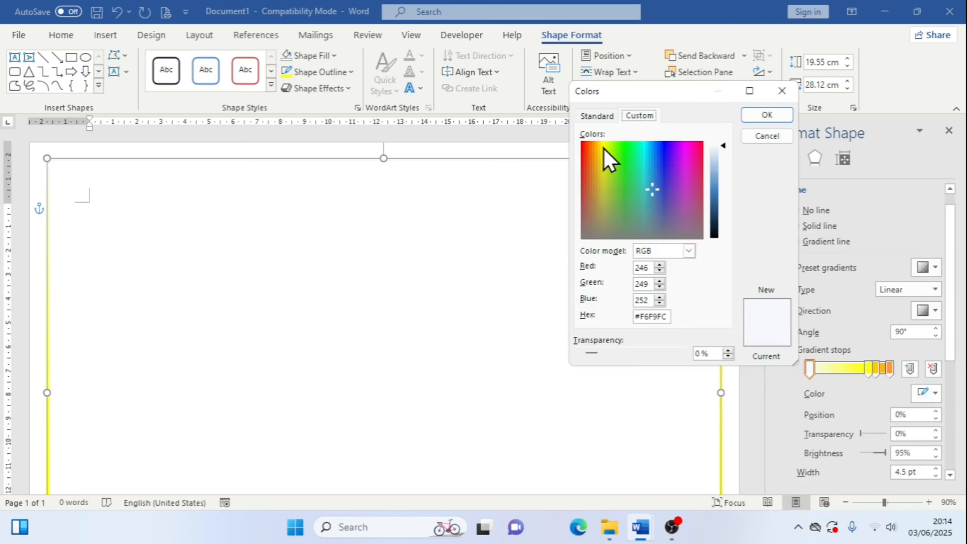
click(600, 114)
click(629, 225)
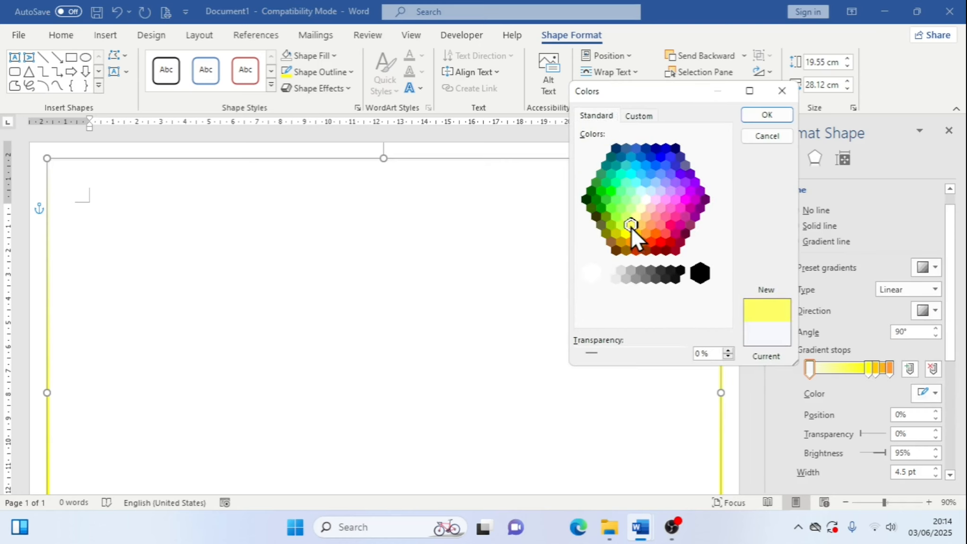
click(758, 120)
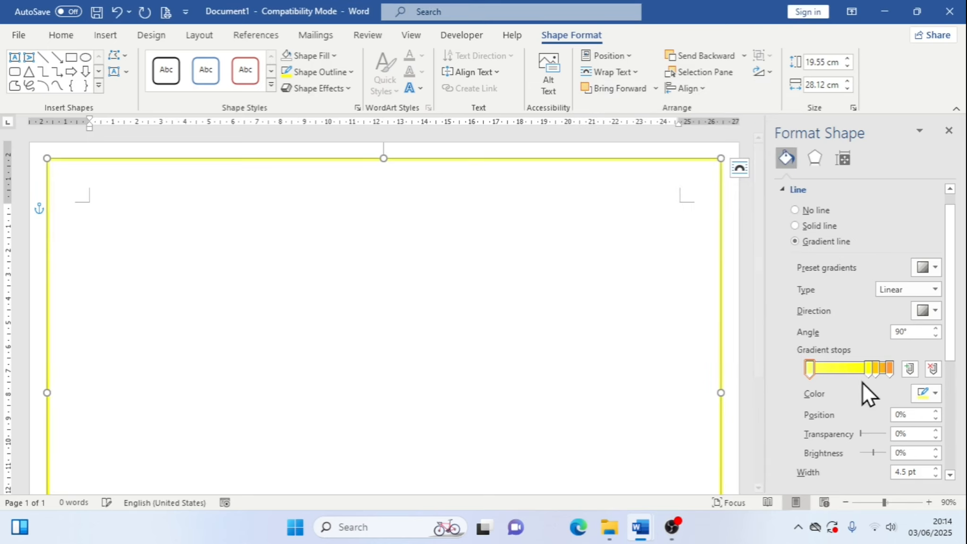
Deselect the rectangle and scroll down and up the page to inspect the gradient border
click(747, 297)
scroll(740, 286, down, 3)
scroll(740, 286, down, 2)
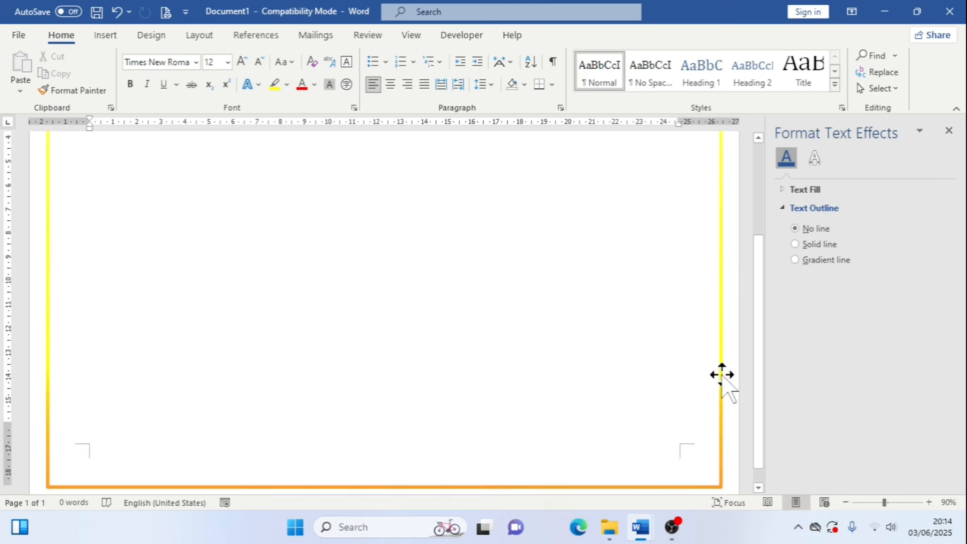
scroll(112, 391, up, 5)
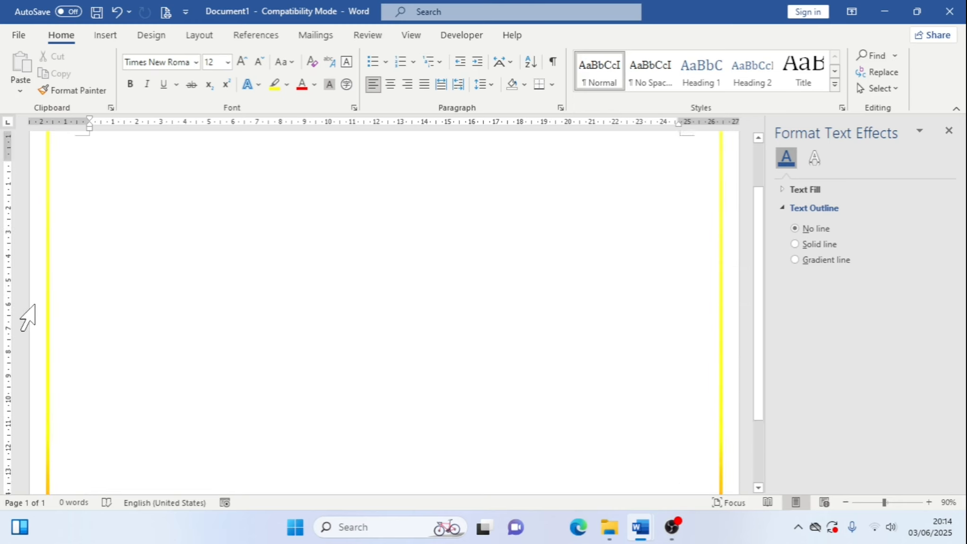
scroll(678, 296, down, 5)
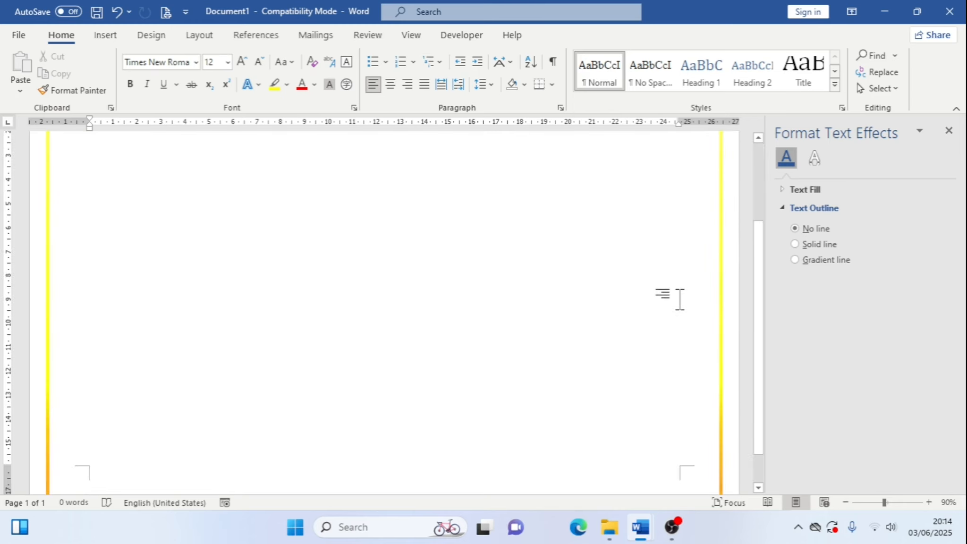
scroll(688, 307, up, 1)
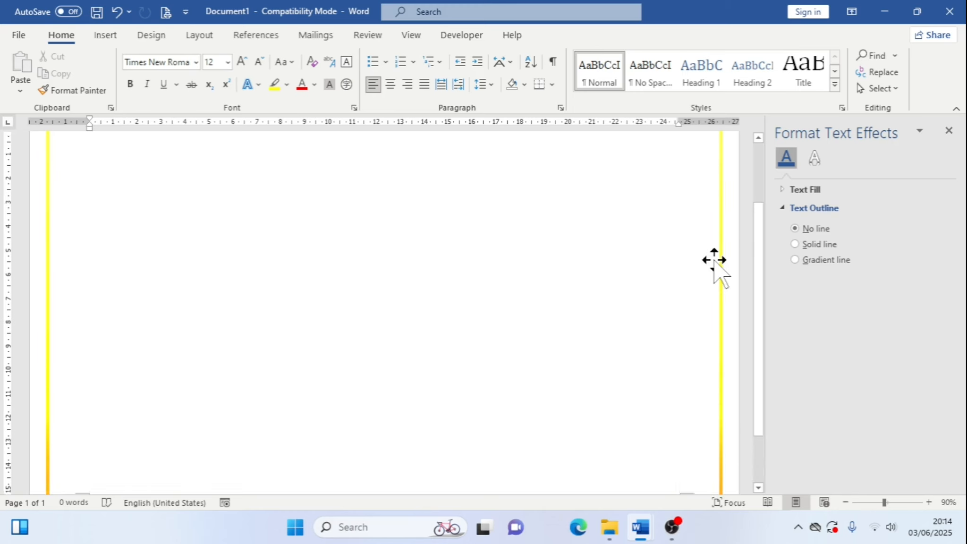
scroll(713, 257, up, 2)
scroll(713, 254, up, 2)
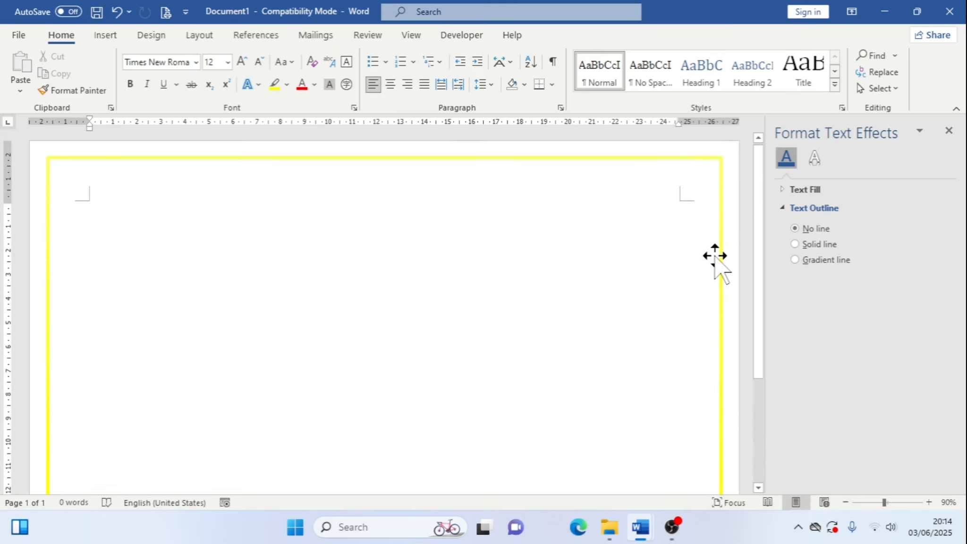
Reselect the rectangle and move the second gradient stop to the 45% position
click(715, 255)
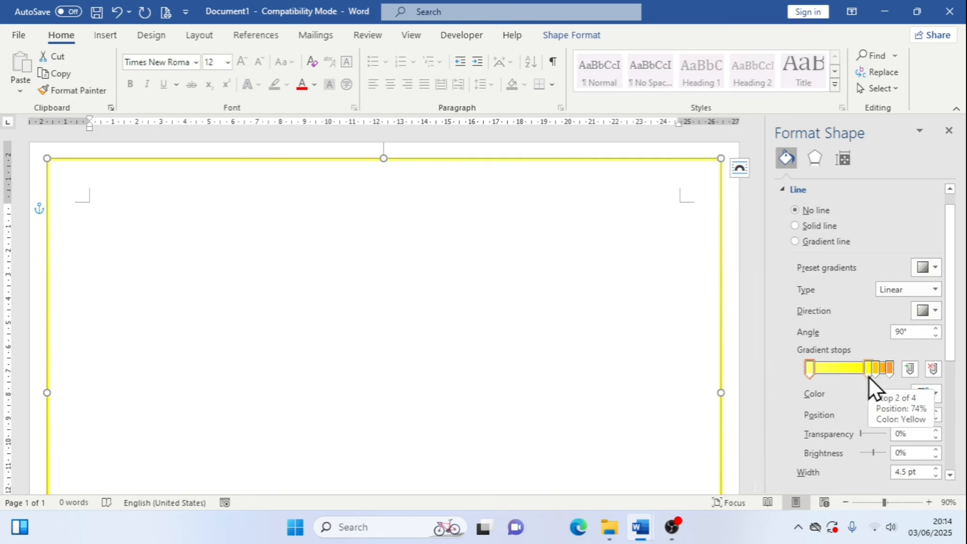
drag(868, 373, 844, 375)
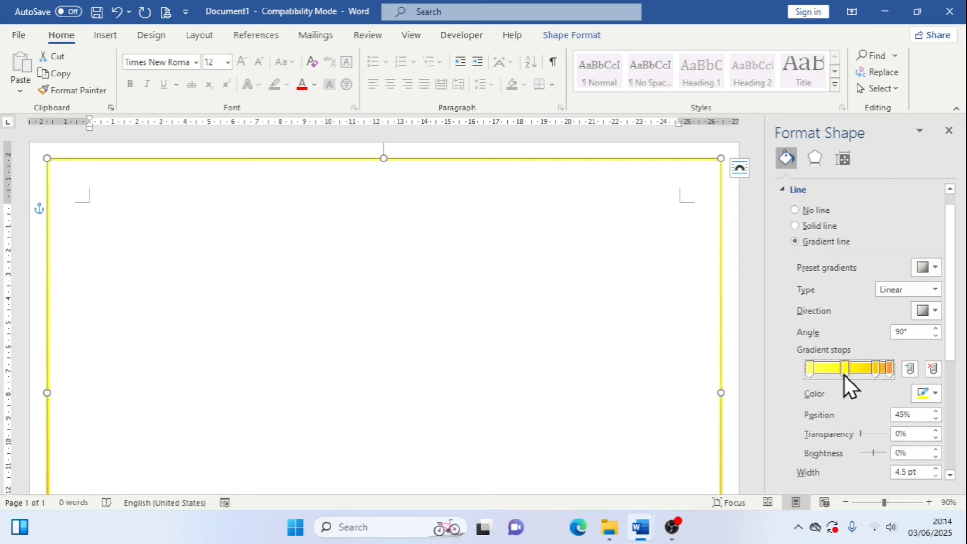
Select the third gradient stop and set its position to 68%
key(Right)
key(Left)
click(877, 367)
key(Left)
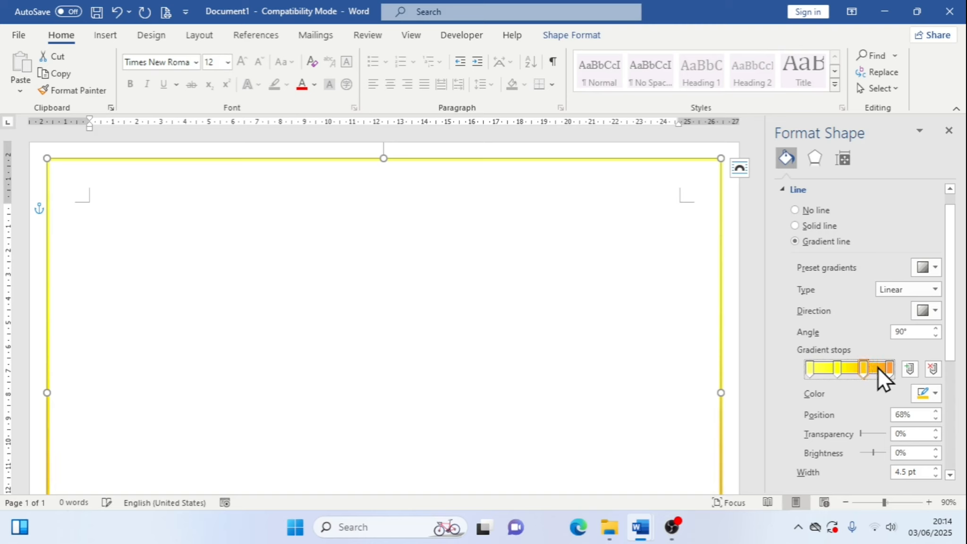
key(Right)
key(Left)
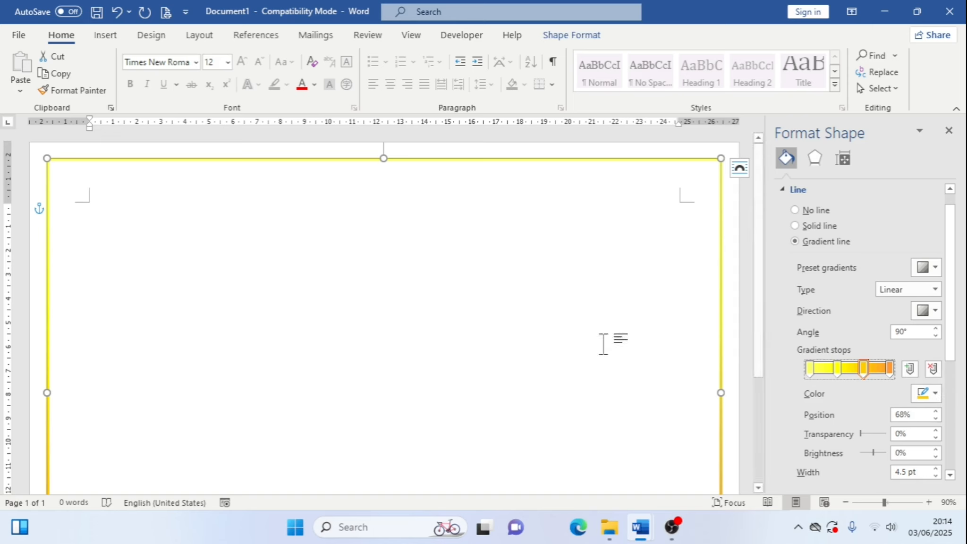
Switch the border's gradient type to Radial
drag(764, 309, 763, 446)
scroll(762, 447, up, 5)
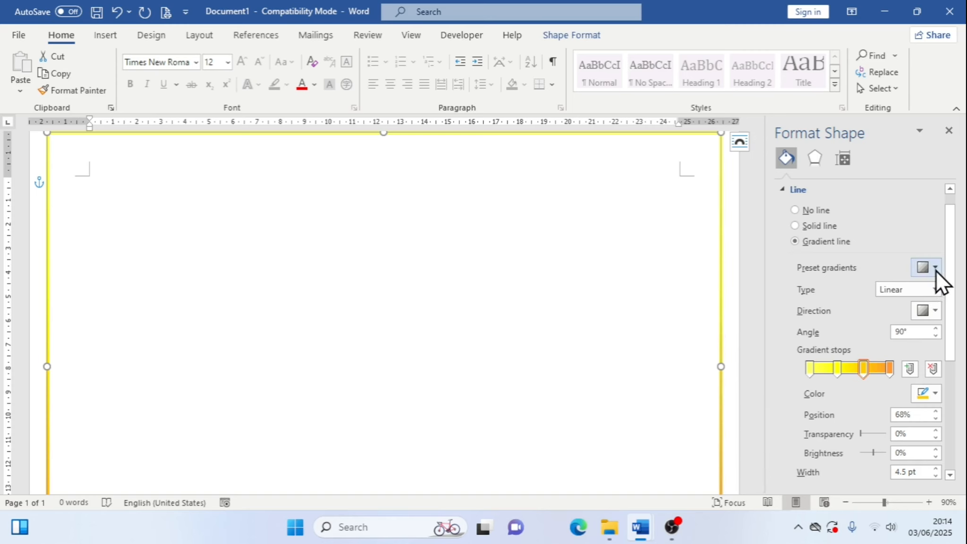
click(935, 290)
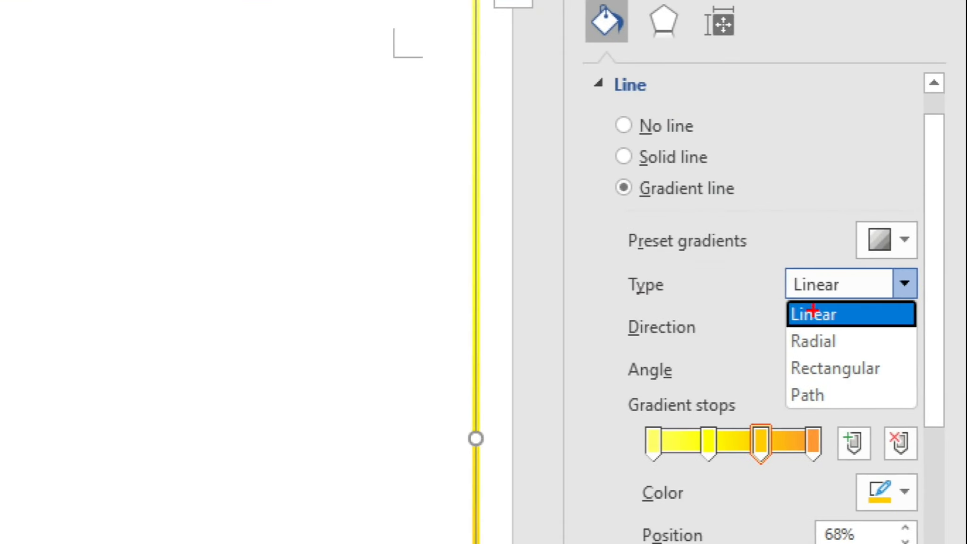
click(952, 445)
mouse_move(772, 292)
mouse_down()
mouse_move(798, 309)
mouse_move(890, 322)
mouse_up()
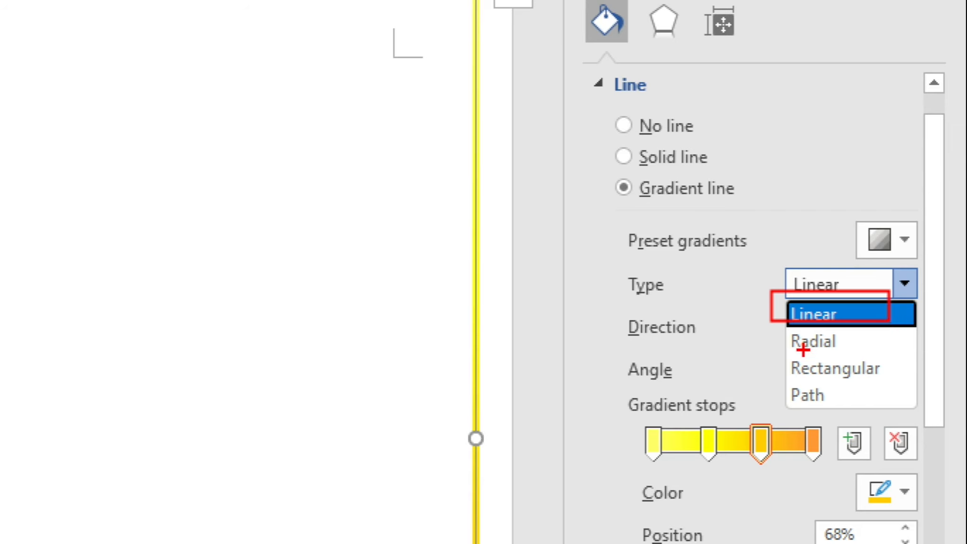
key(Escape)
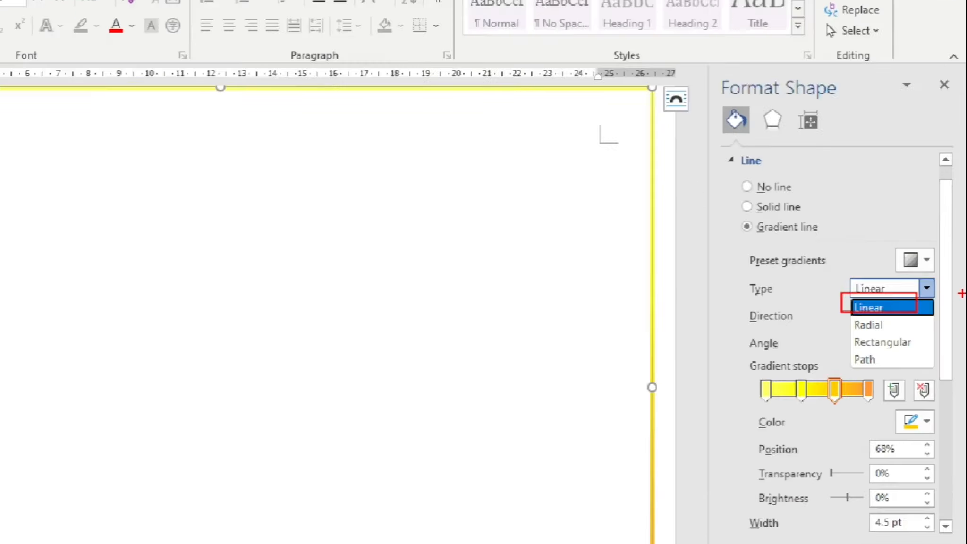
click(936, 292)
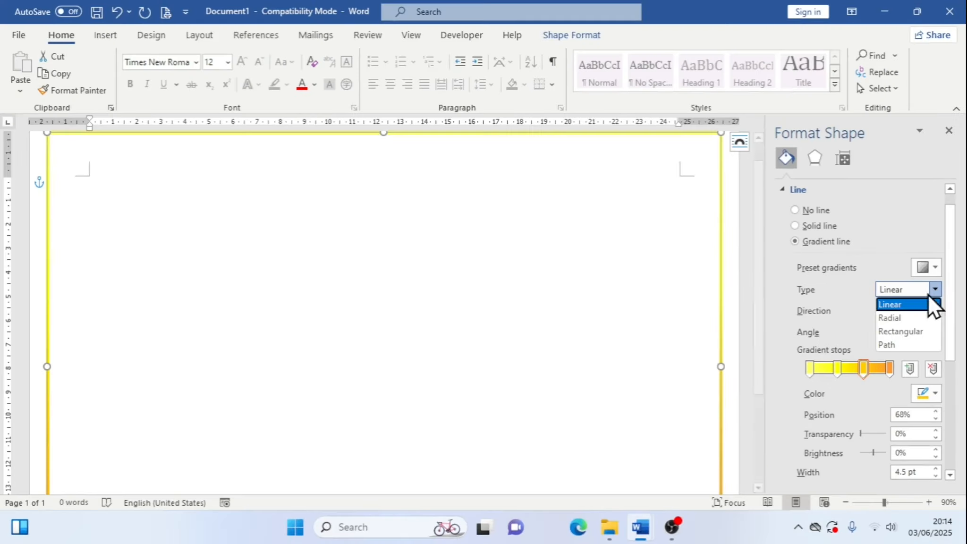
click(906, 315)
scroll(523, 227, up, 2)
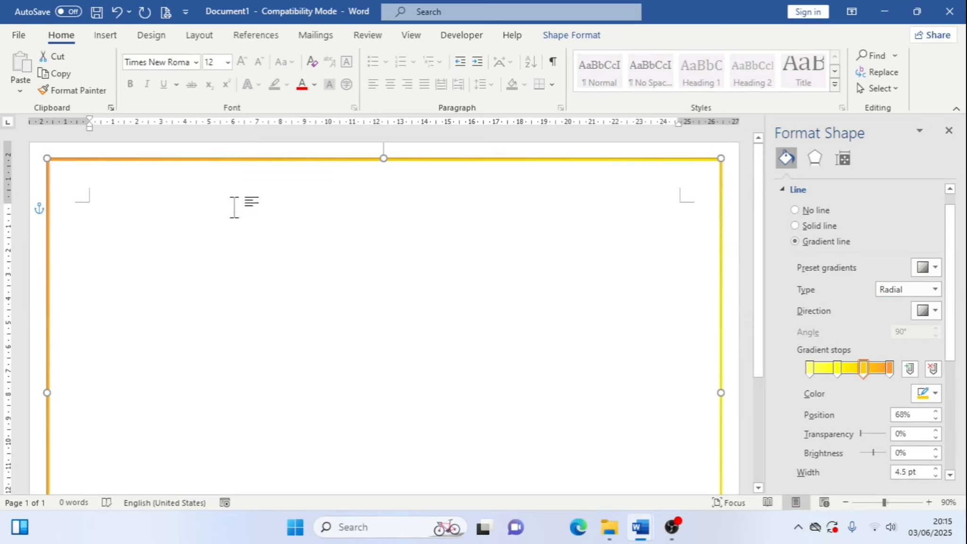
scroll(270, 213, down, 4)
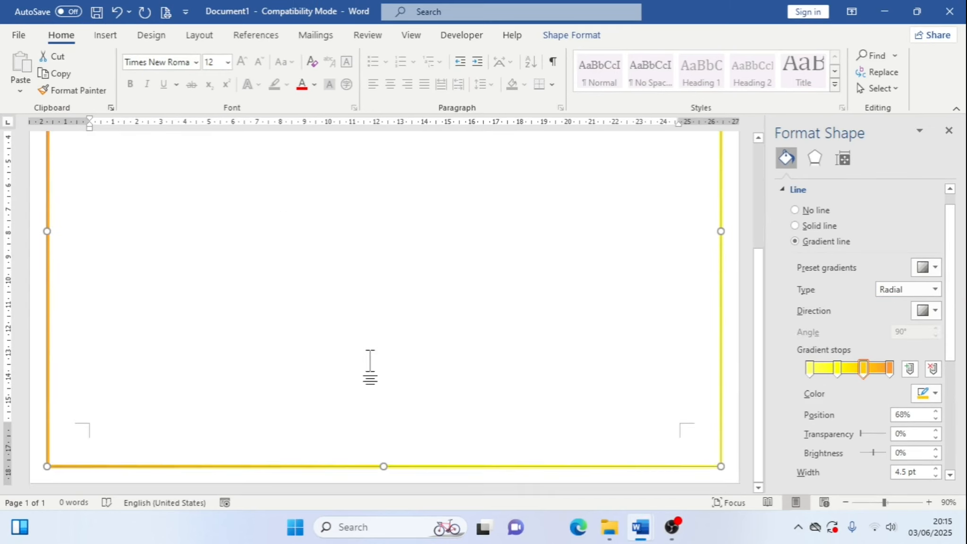
scroll(369, 367, up, 2)
scroll(115, 320, up, 4)
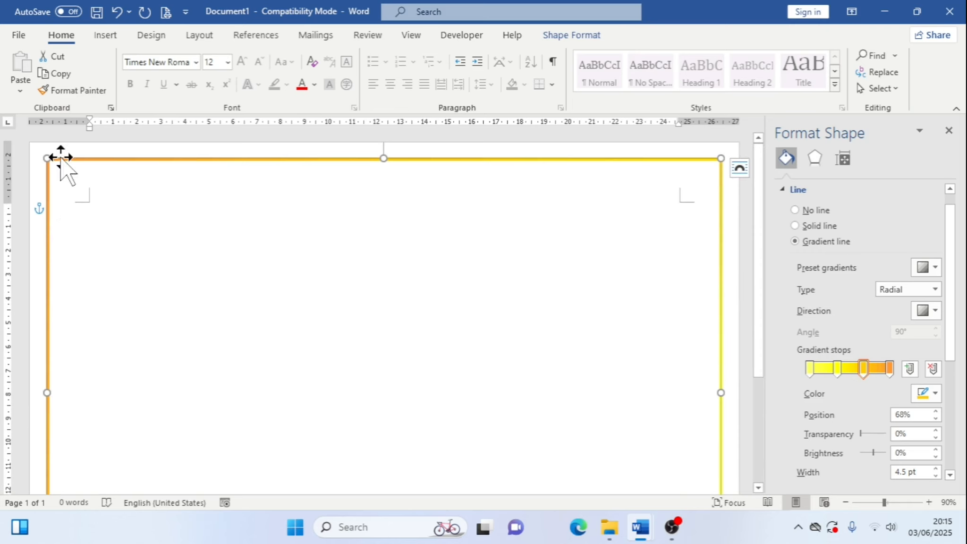
Switch the border's gradient type to Rectangular
click(935, 292)
click(913, 334)
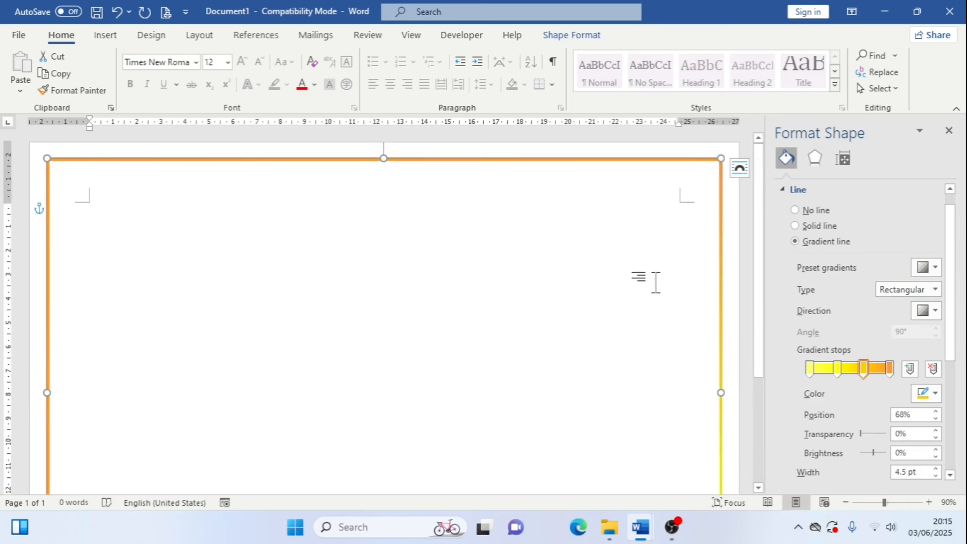
scroll(655, 282, down, 6)
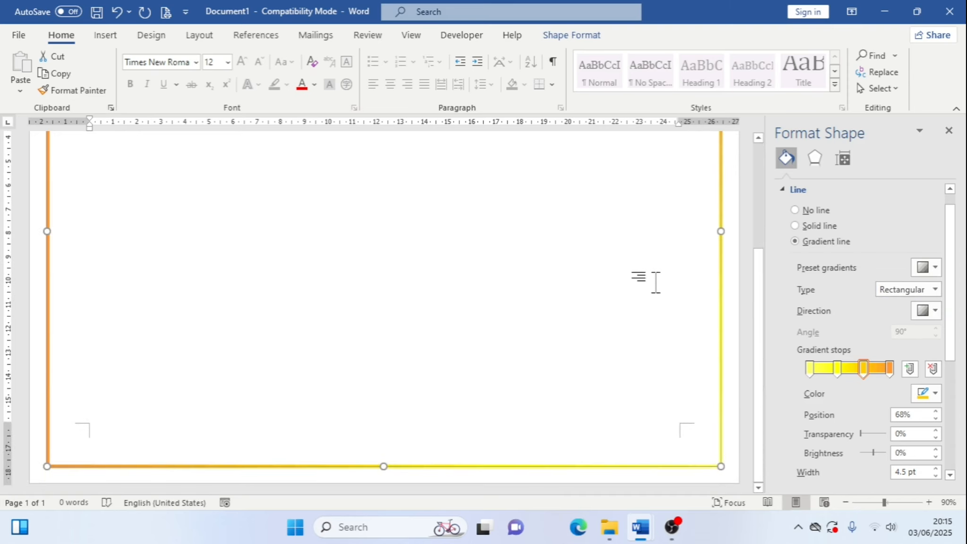
scroll(656, 282, up, 8)
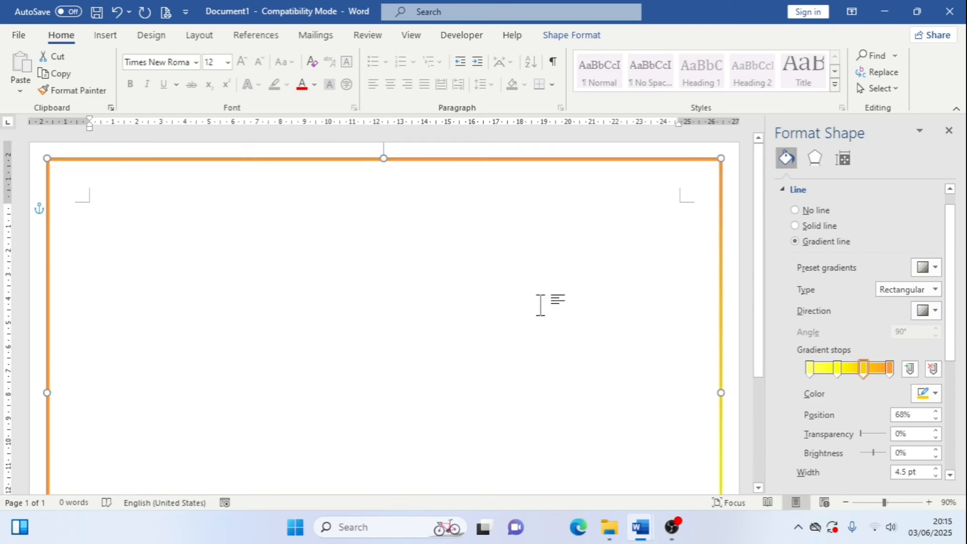
scroll(619, 395, down, 6)
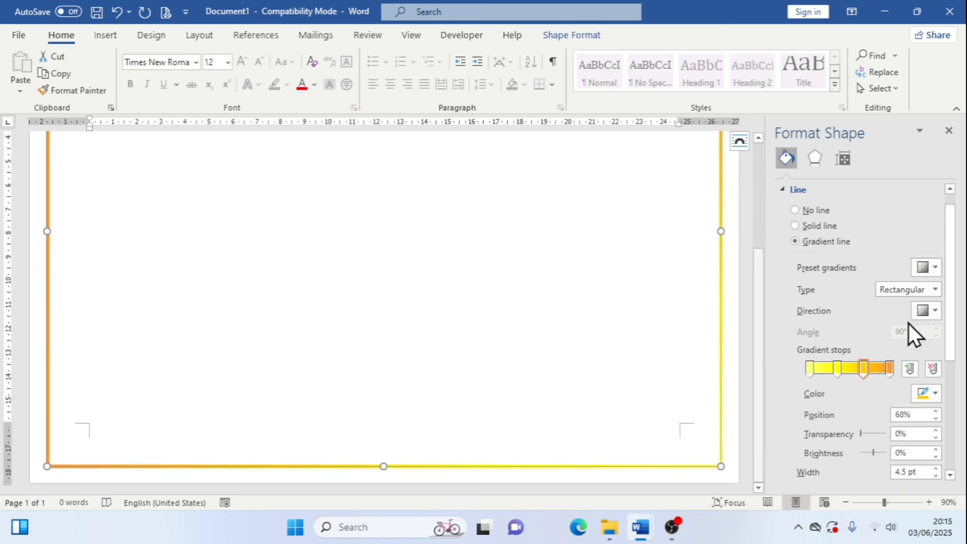
Set the border's gradient type to Path, then deselect and reselect the rectangle
click(936, 289)
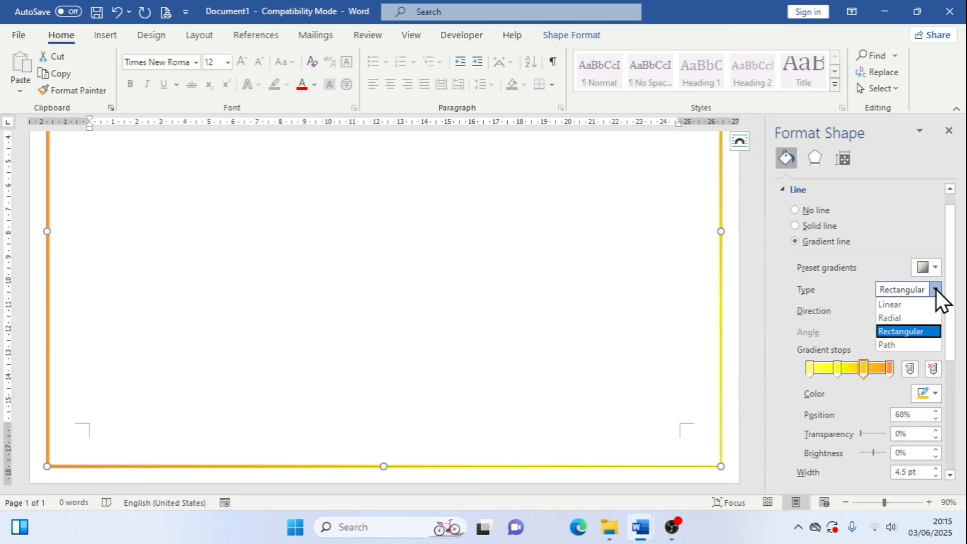
click(901, 343)
scroll(590, 338, up, 2)
scroll(591, 338, up, 4)
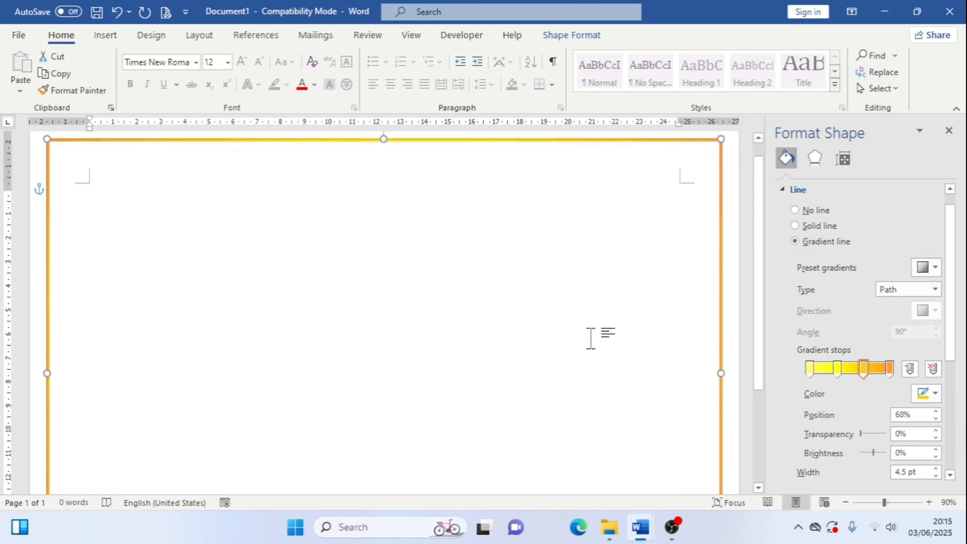
click(591, 338)
scroll(591, 339, down, 6)
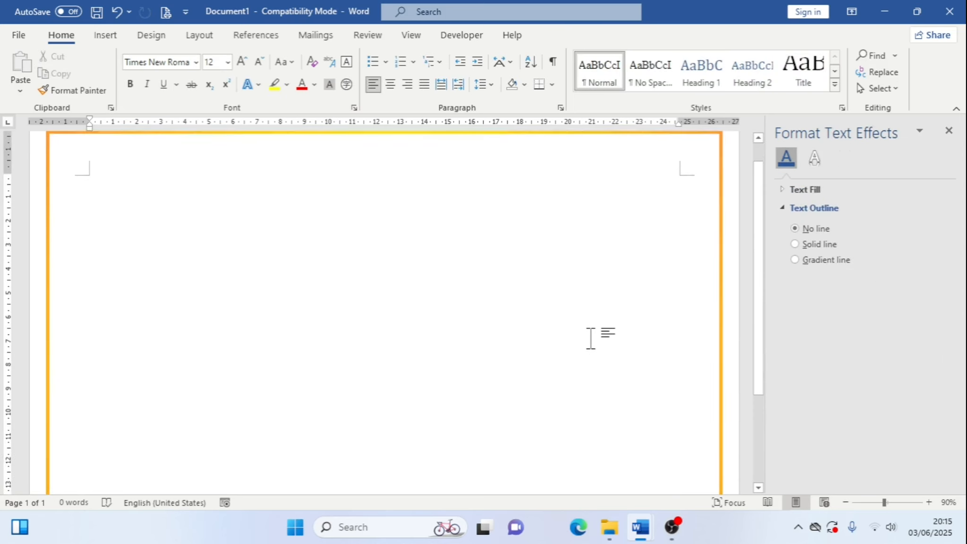
scroll(503, 431, up, 6)
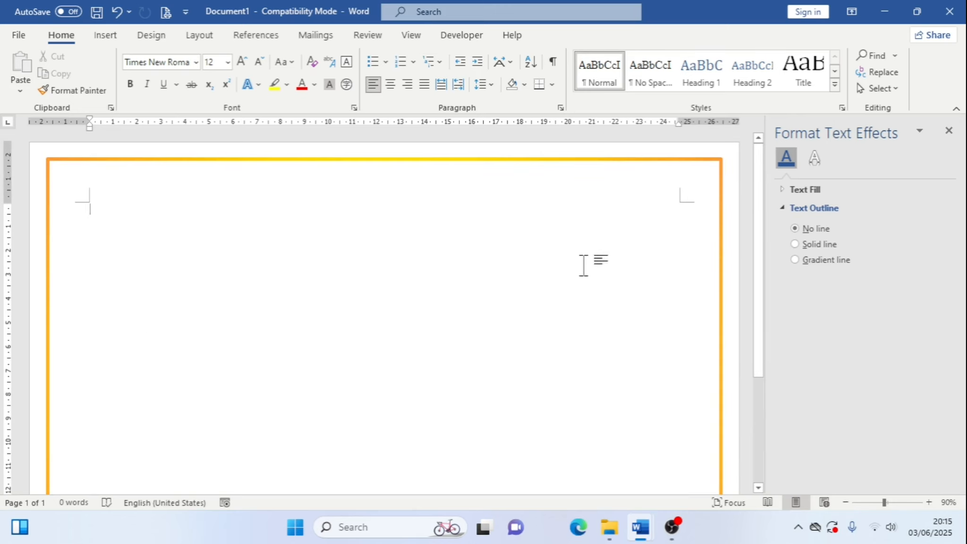
click(529, 163)
click(890, 376)
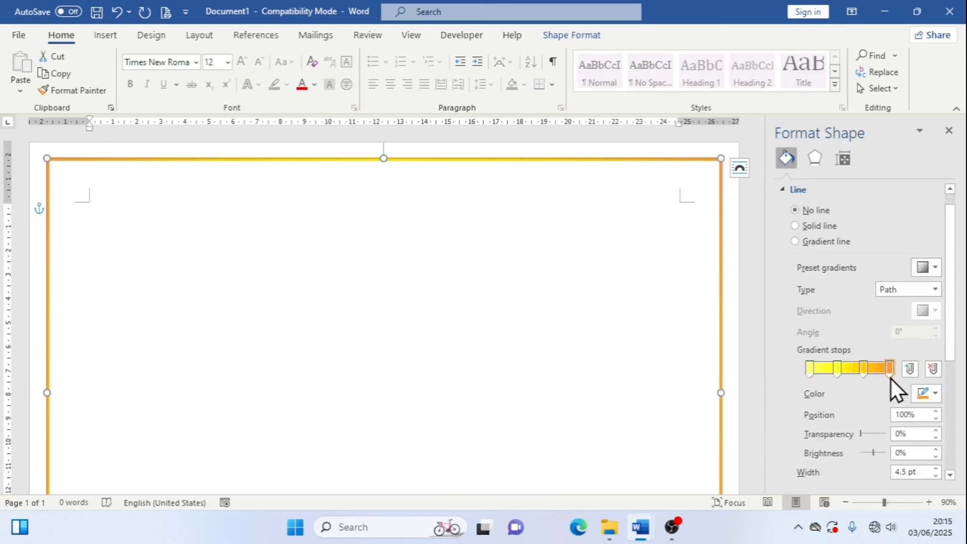
click(936, 394)
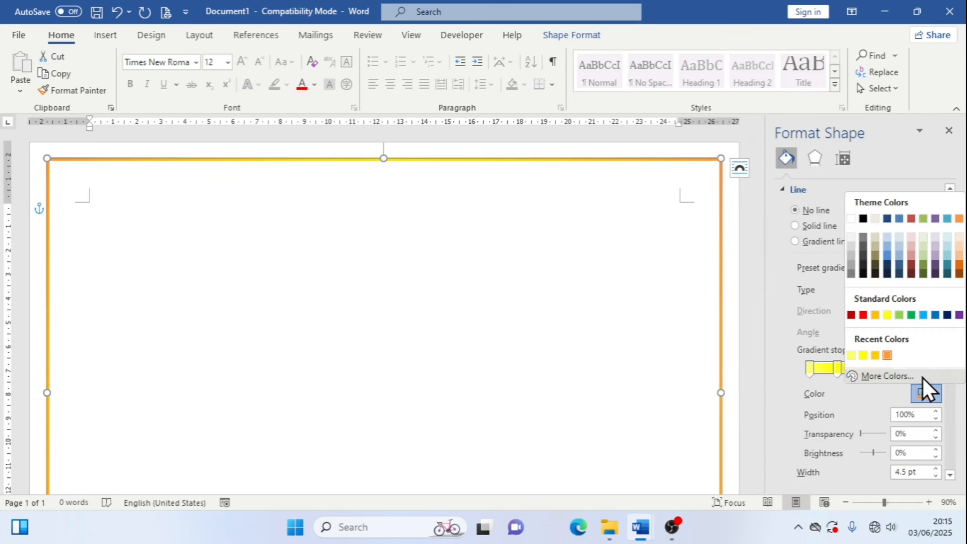
click(922, 376)
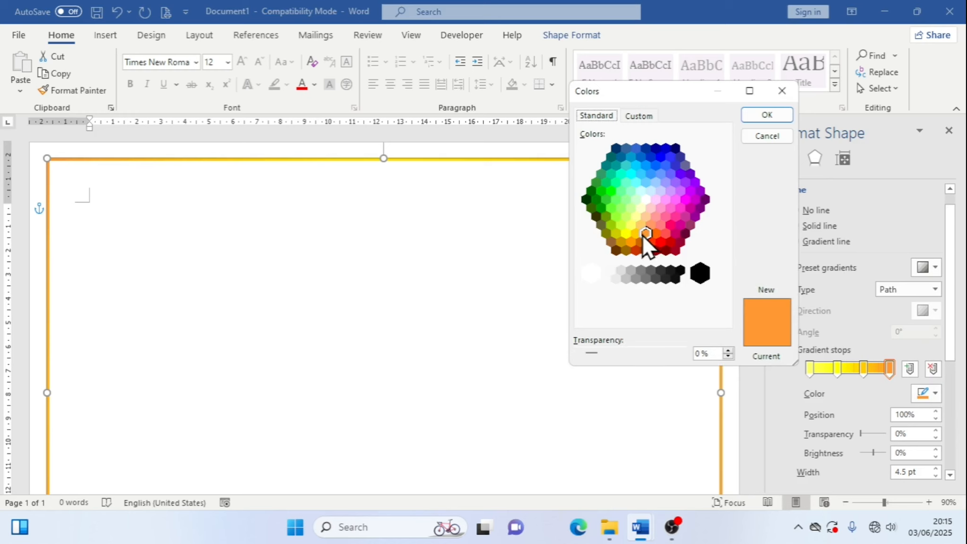
click(650, 225)
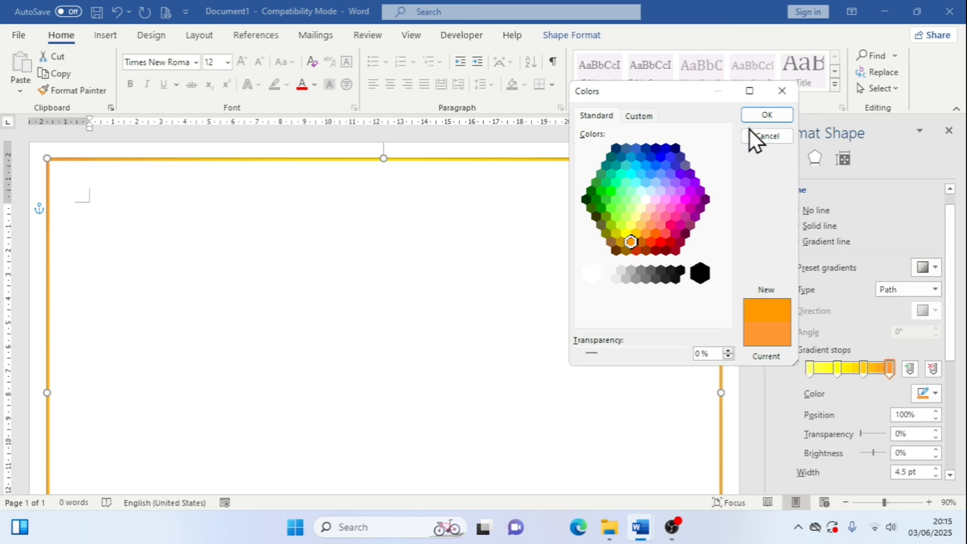
click(635, 232)
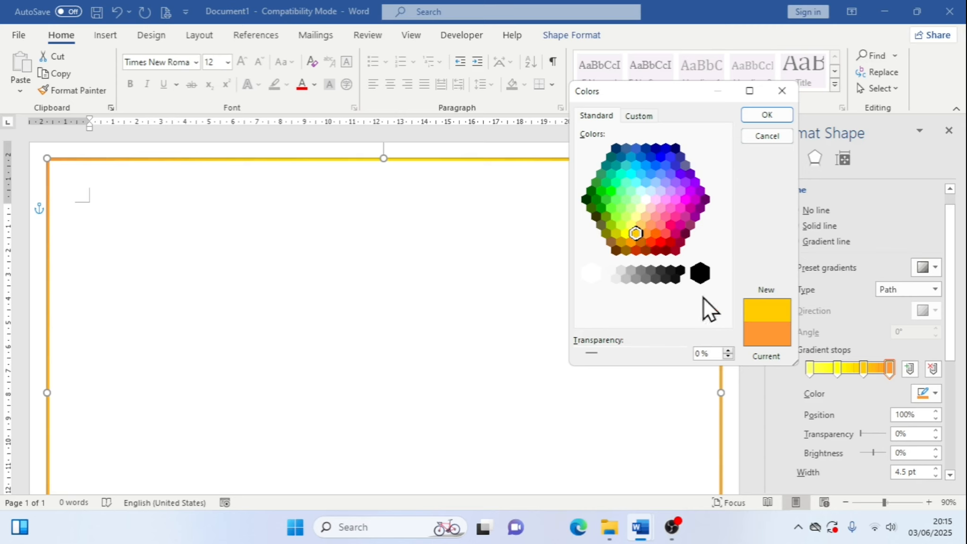
click(809, 366)
click(782, 91)
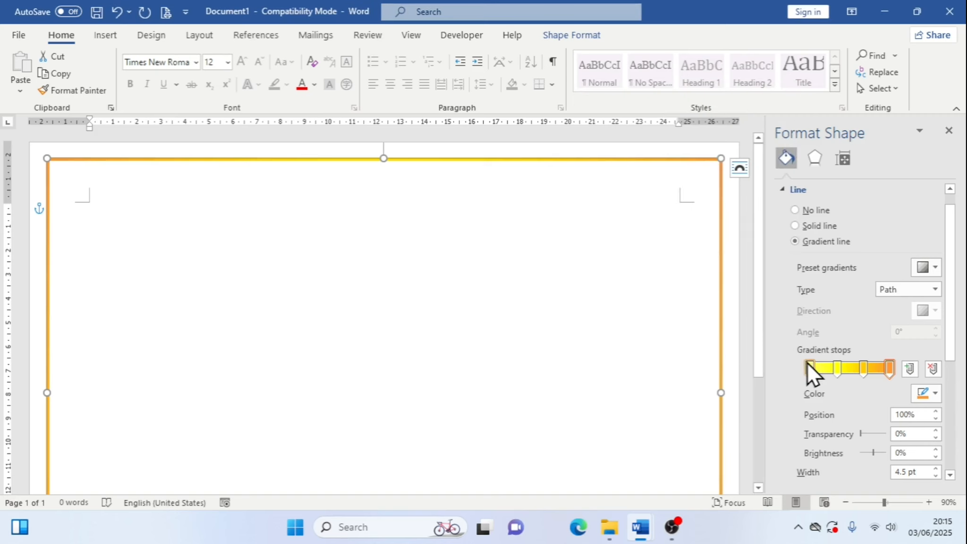
Set the first gradient stop's color to a pale yellow from the custom colors dialog
click(810, 366)
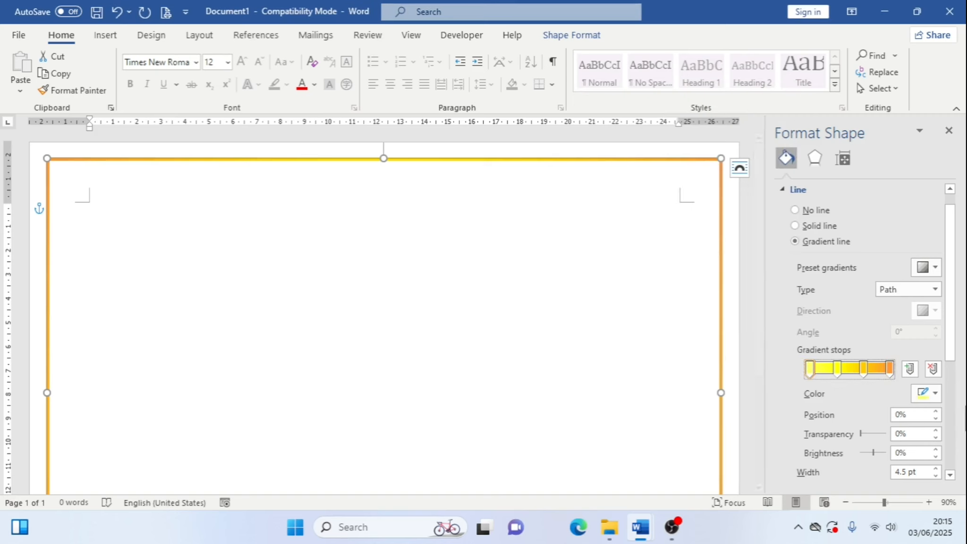
click(932, 395)
click(887, 373)
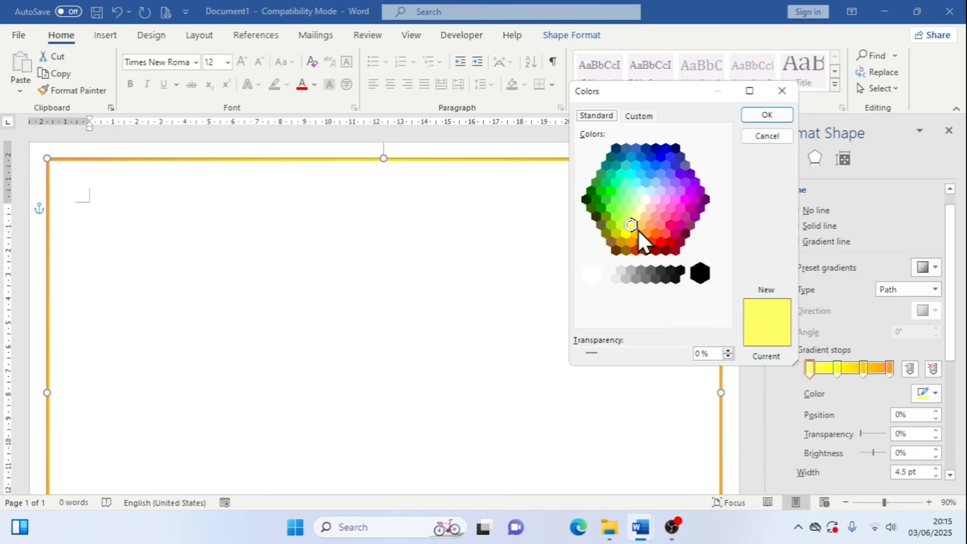
click(636, 215)
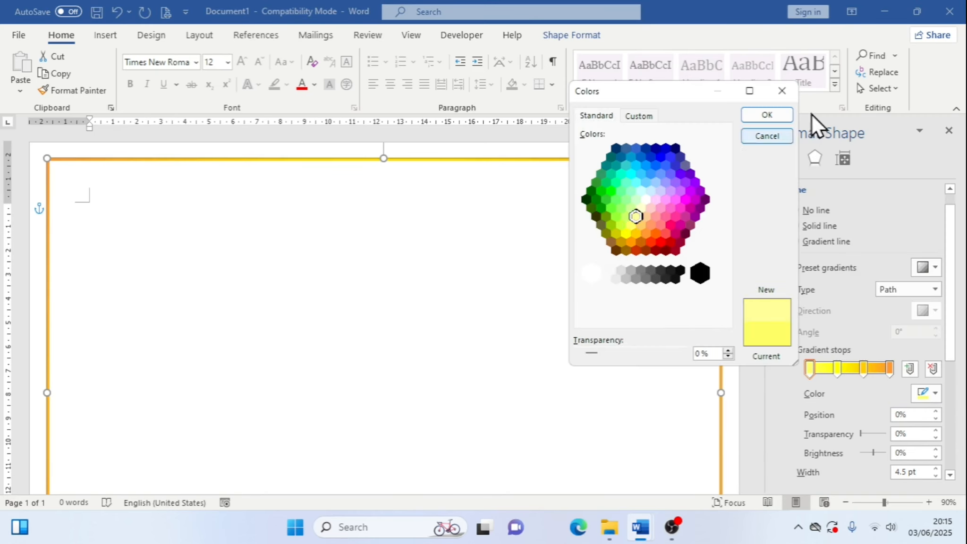
click(781, 118)
Set the second gradient stop's color to a light yellow from the custom colors dialog
click(839, 373)
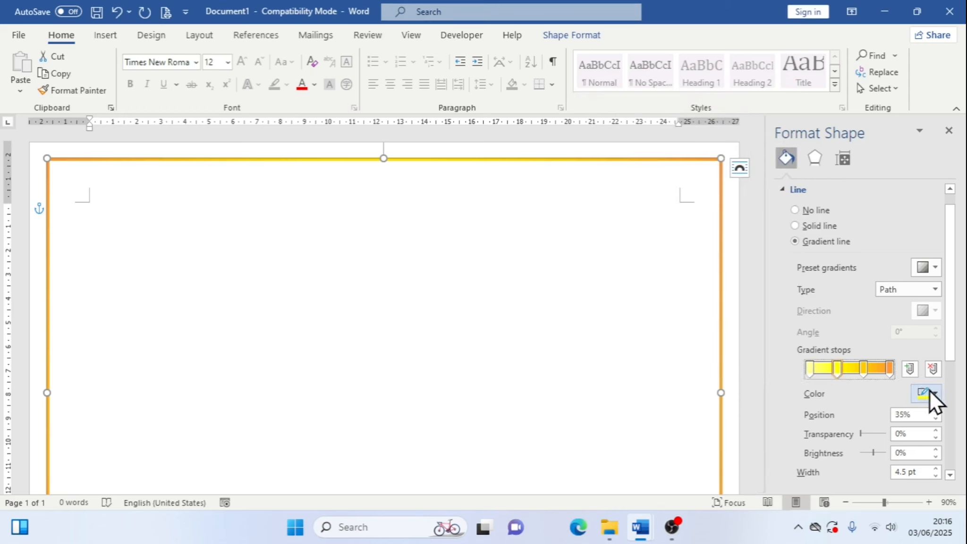
click(931, 392)
click(904, 373)
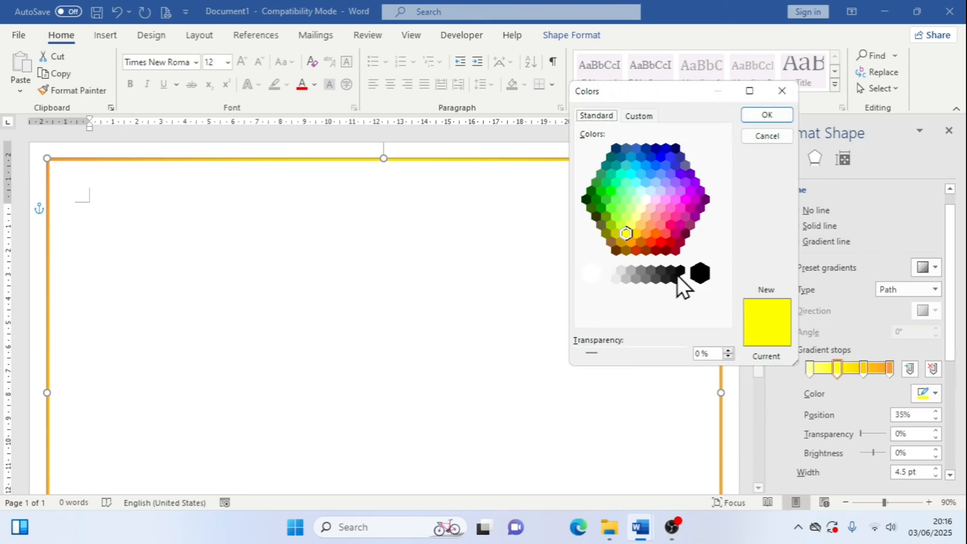
click(631, 225)
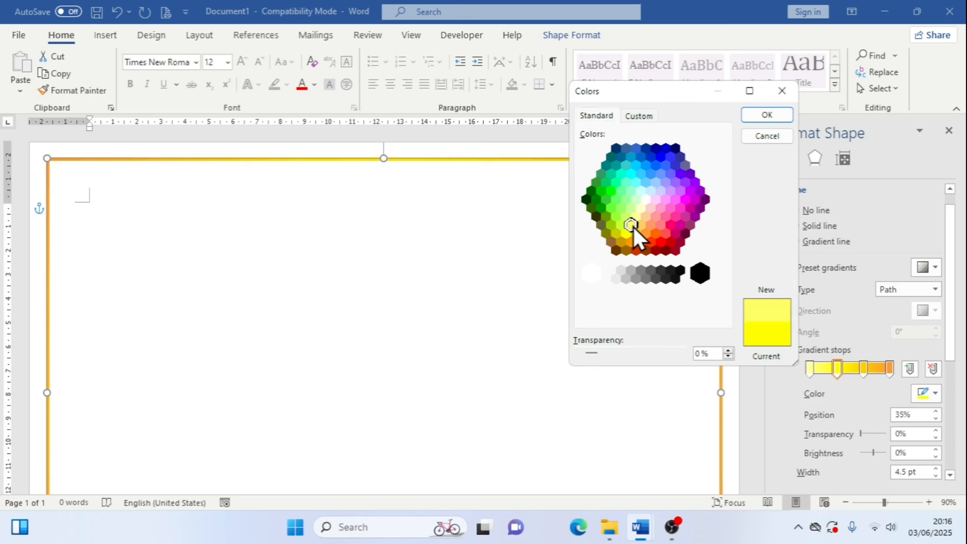
click(790, 117)
Set the third gradient stop's color to a golden yellow from the custom colors dialog
click(862, 369)
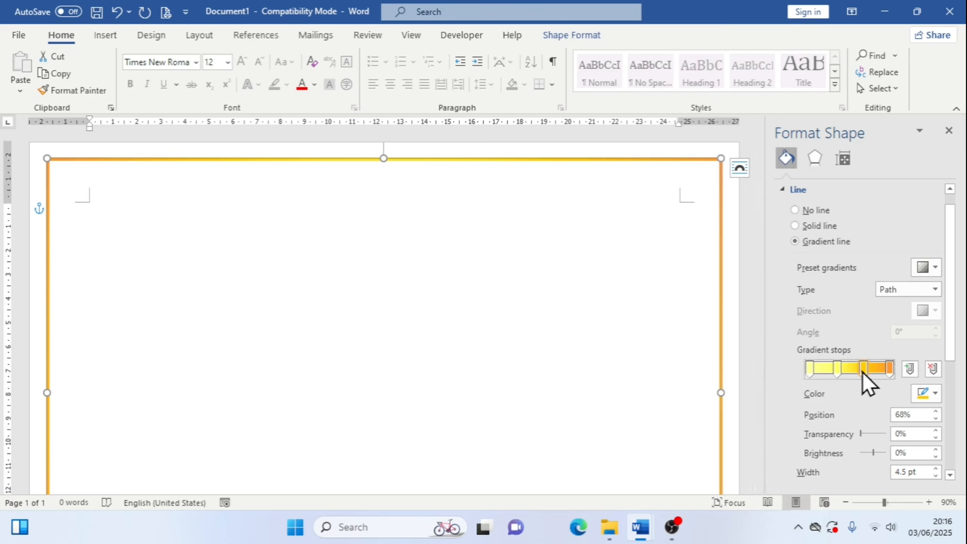
click(933, 397)
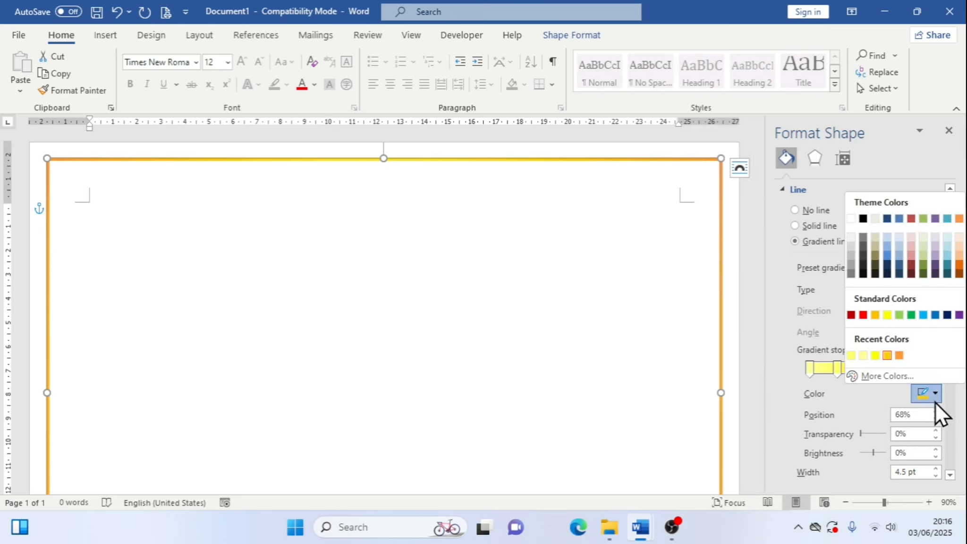
click(920, 371)
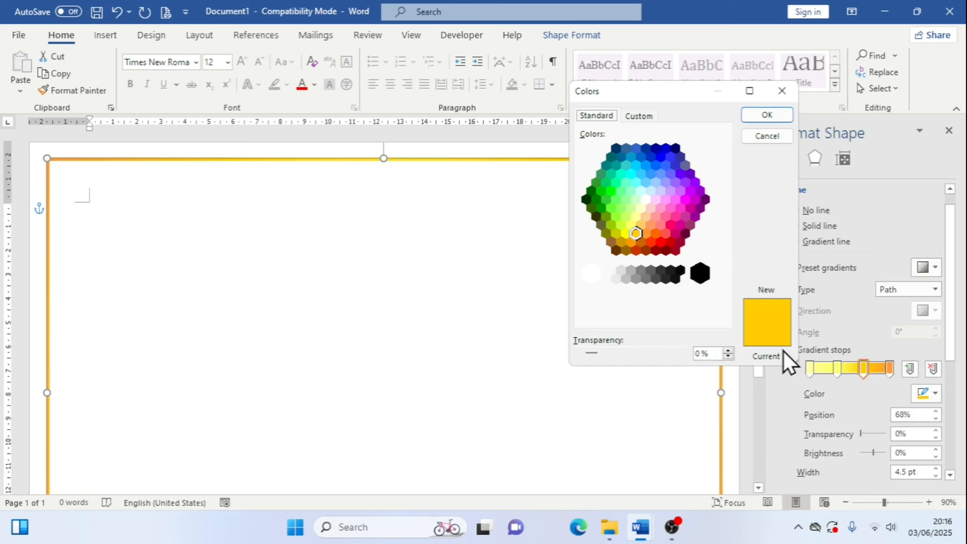
click(628, 234)
click(766, 115)
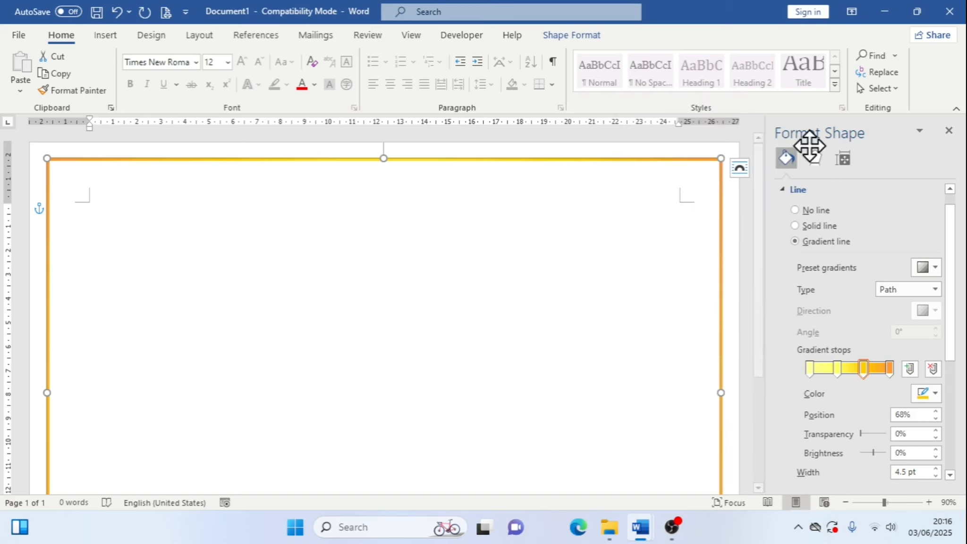
Set the fourth gradient stop's color to orange from the custom colors dialog
click(890, 367)
click(934, 396)
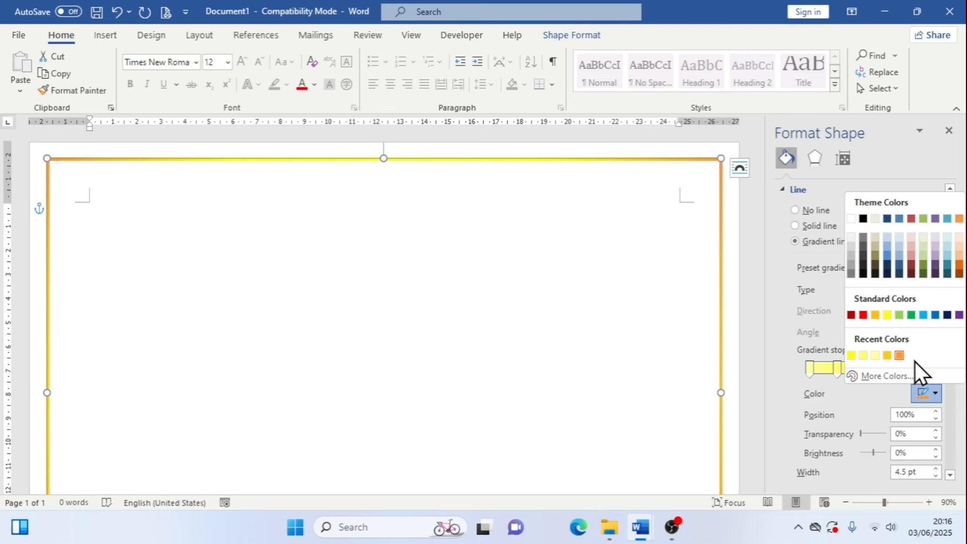
click(910, 375)
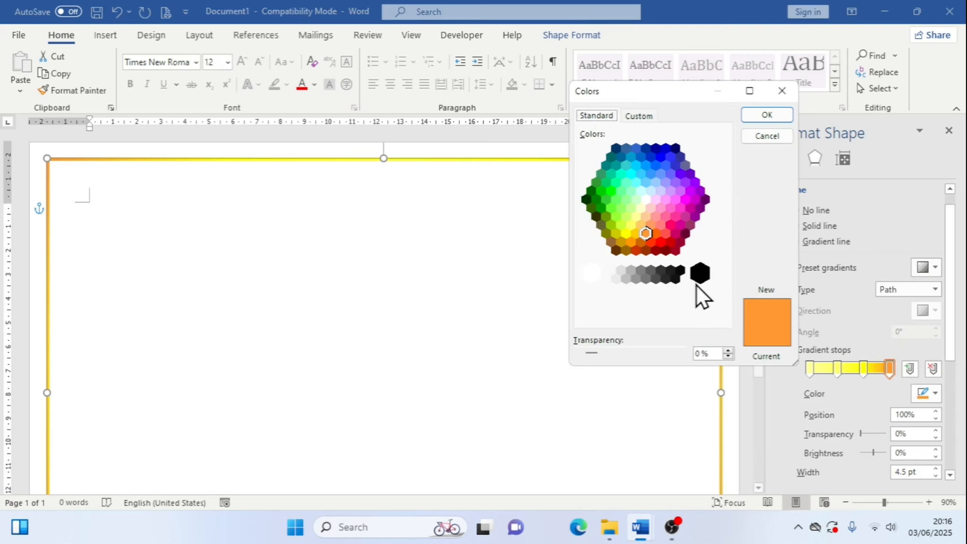
click(636, 236)
click(768, 117)
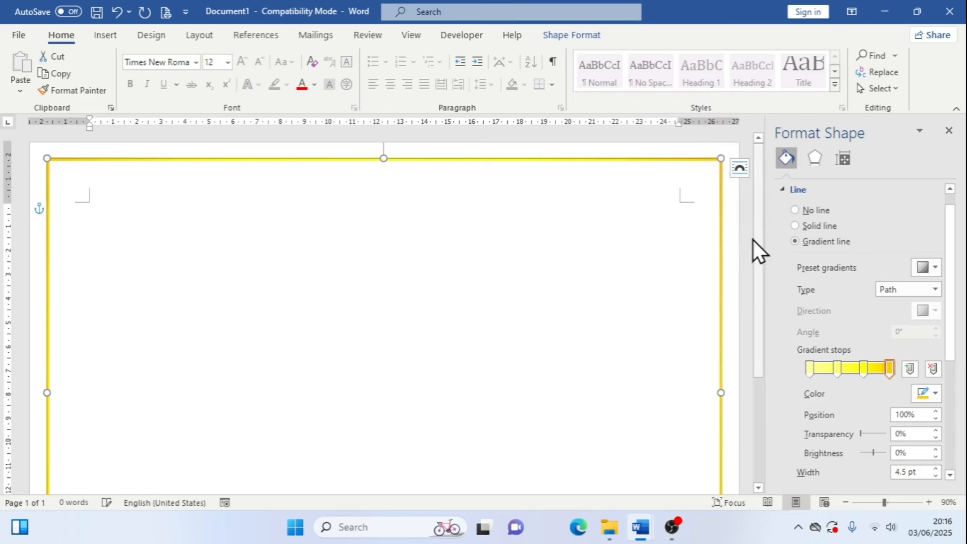
click(749, 267)
Review the border on the page and the rectangle's gradient line settings
scroll(756, 264, down, 5)
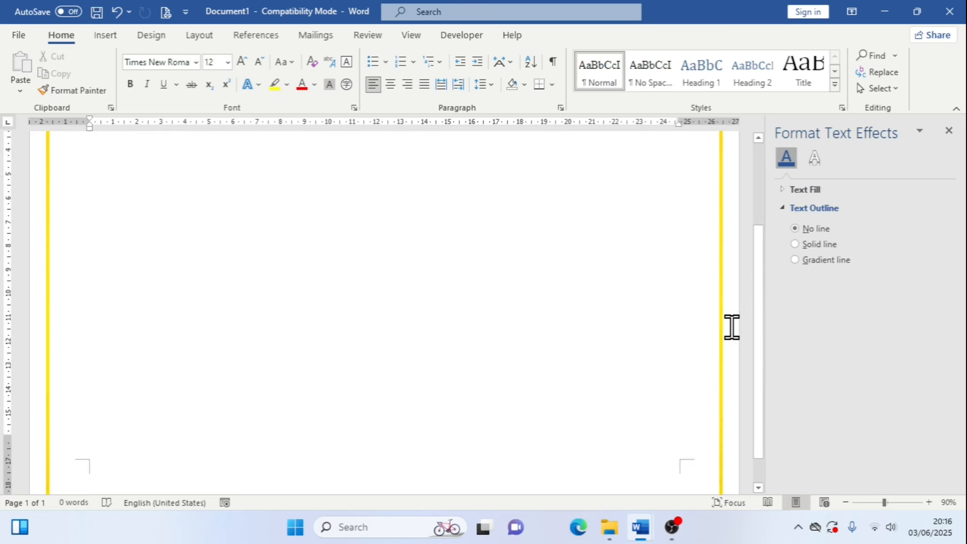
scroll(731, 326, up, 5)
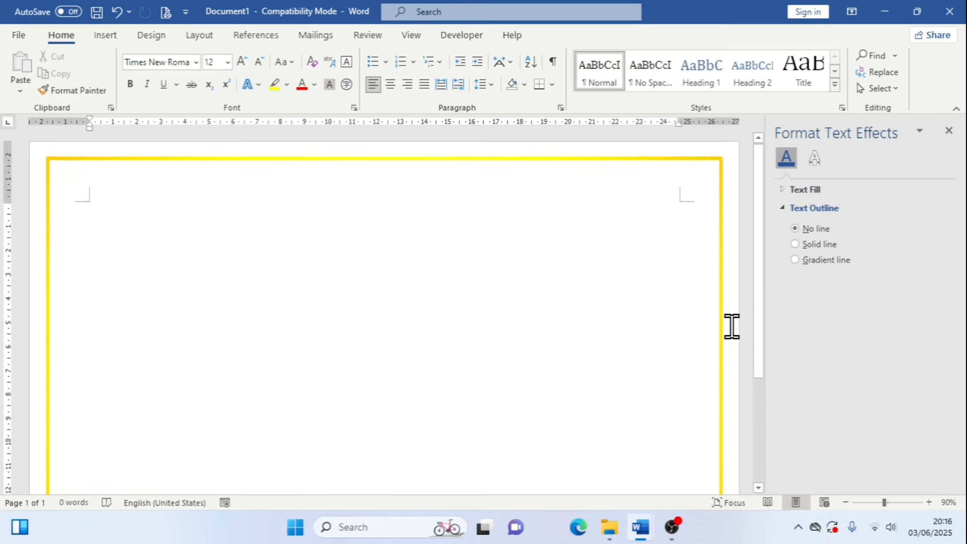
click(719, 225)
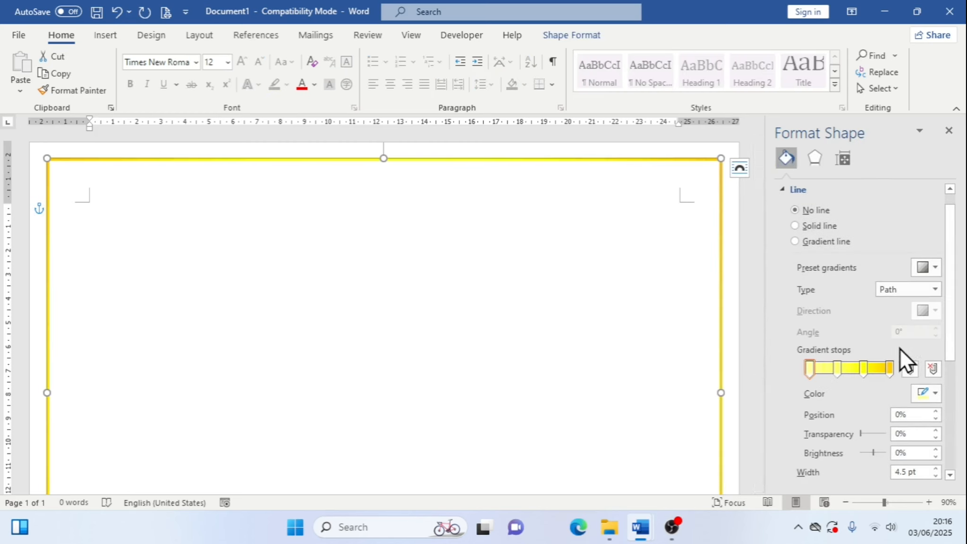
click(936, 289)
click(936, 289)
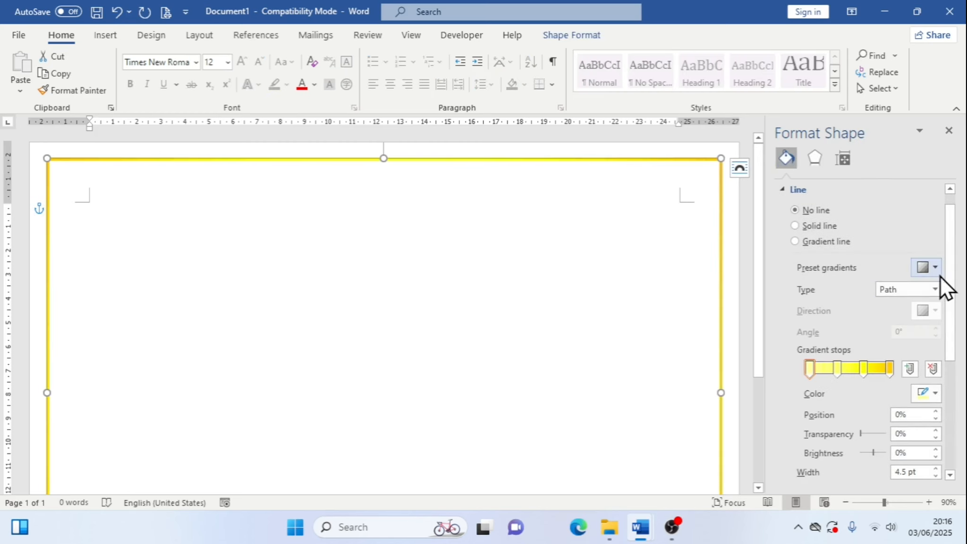
click(935, 267)
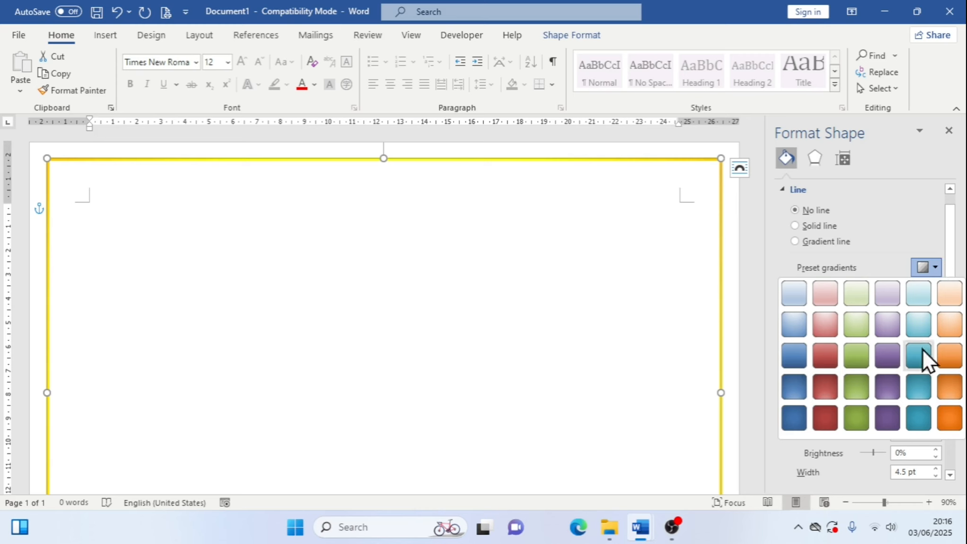
click(934, 267)
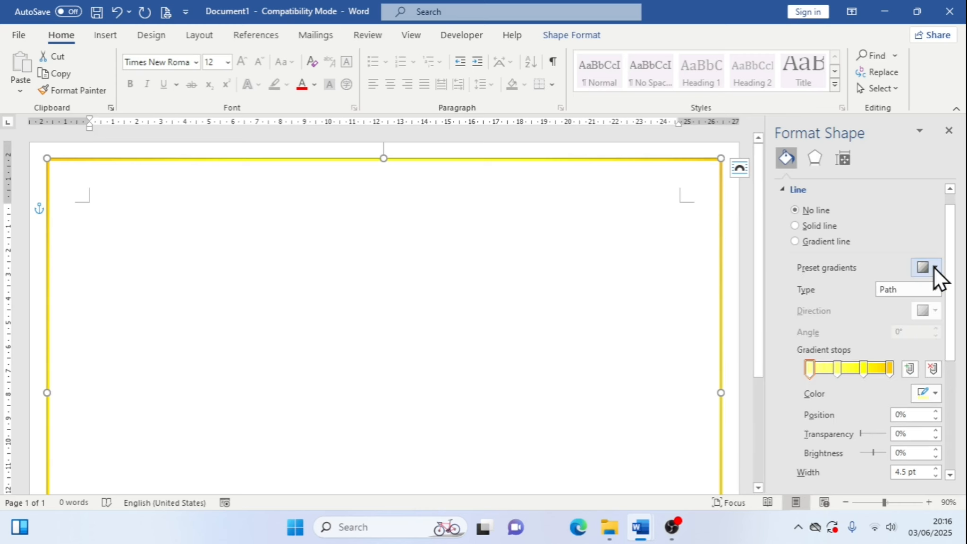
scroll(957, 389, down, 3)
scroll(954, 380, down, 3)
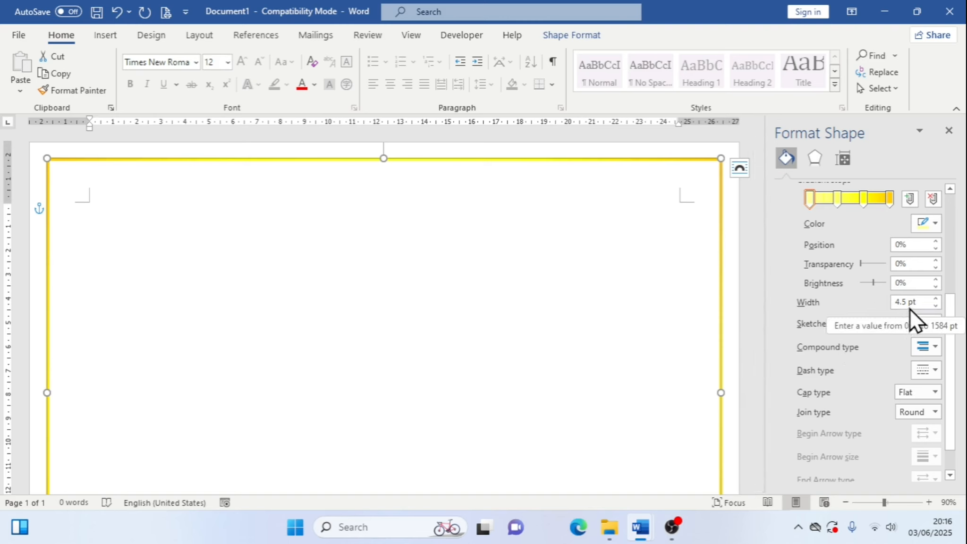
Increase the border's line width to 10 pt
key(ctrl+1)
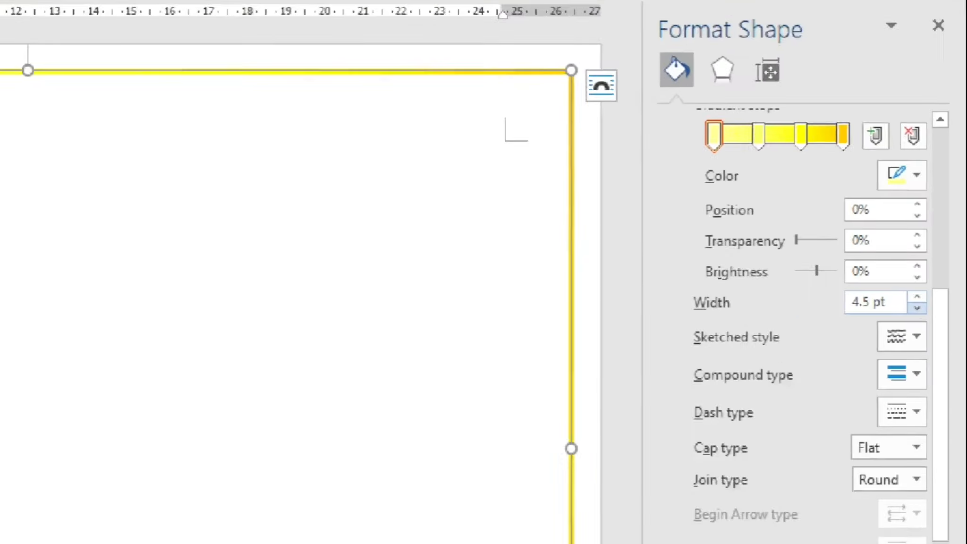
click(934, 303)
drag(609, 287, 941, 326)
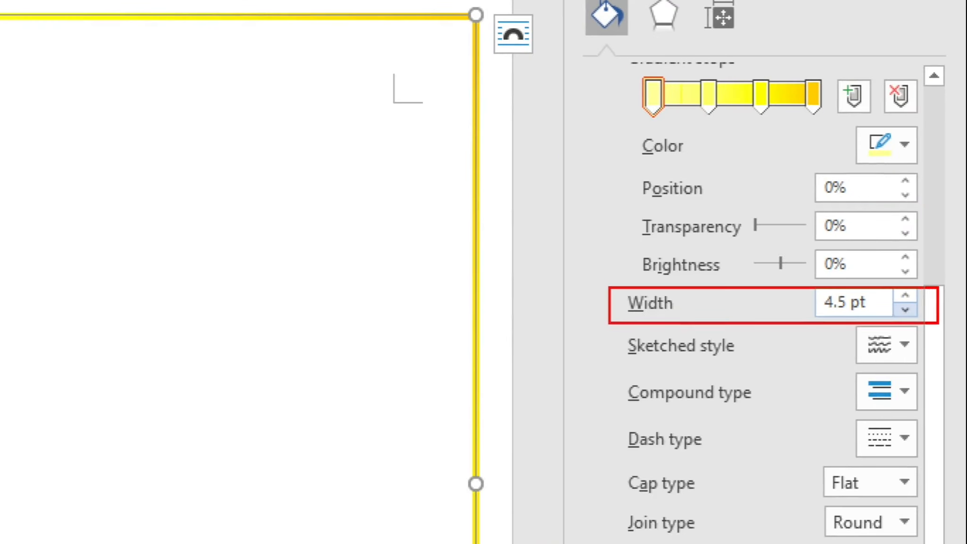
key(Escape)
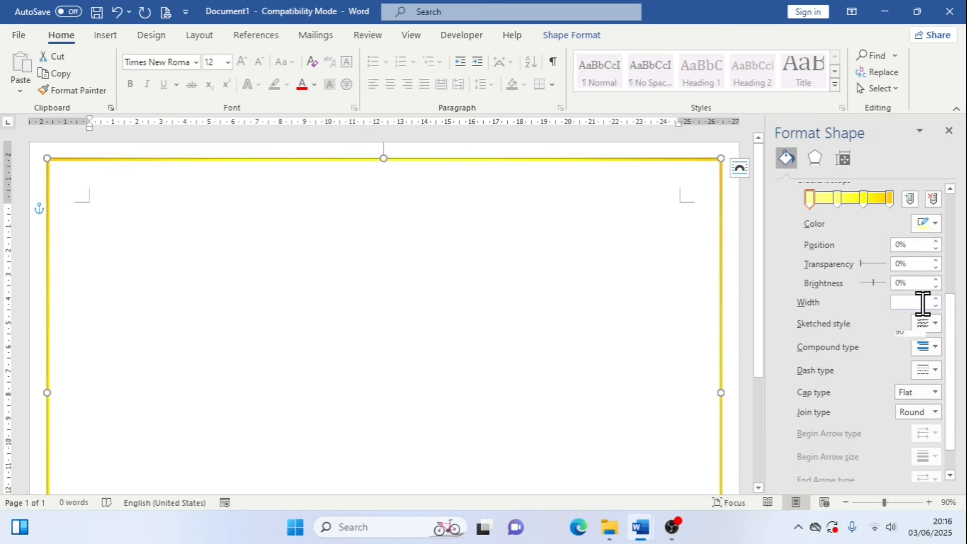
scroll(918, 378, up, 1)
click(937, 371)
click(937, 371)
click(938, 371)
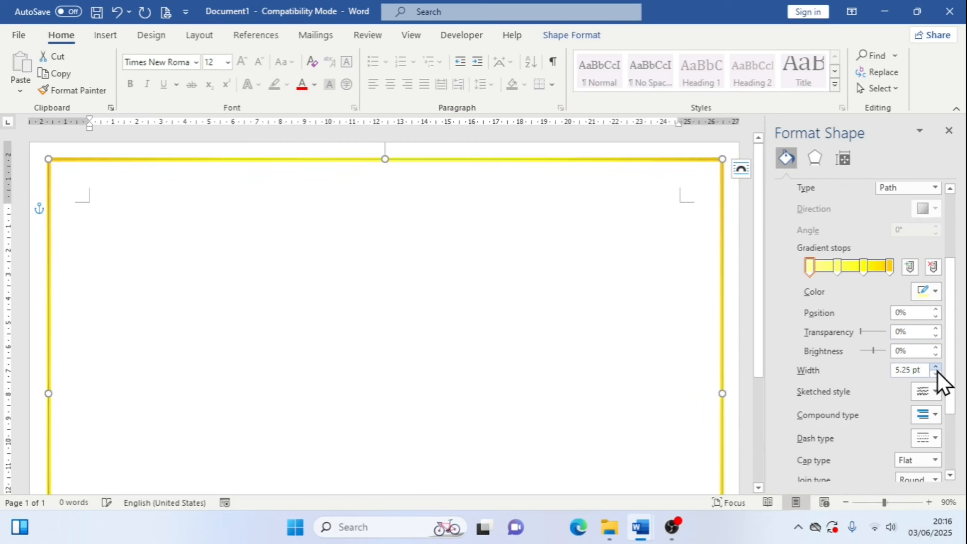
click(937, 371)
click(937, 370)
click(937, 370)
click(935, 367)
click(936, 368)
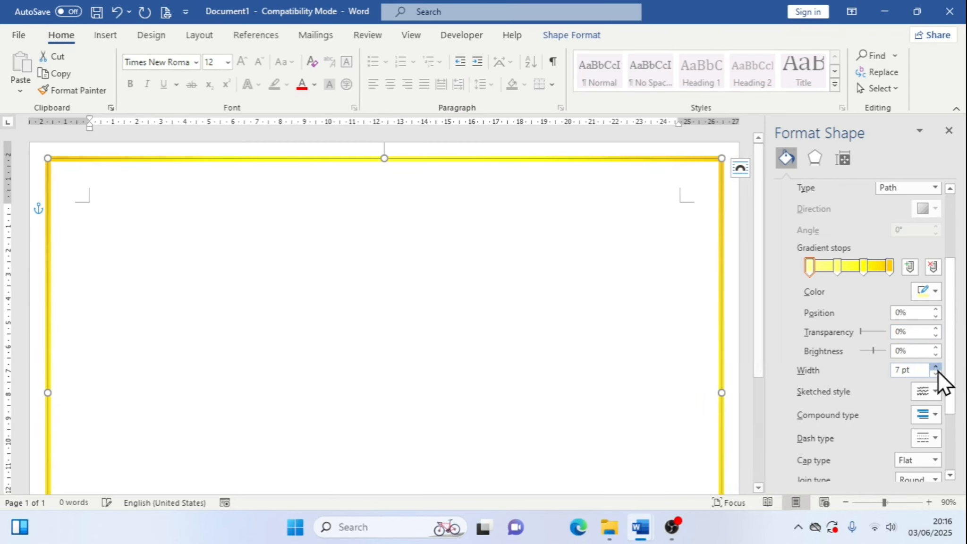
click(936, 368)
click(936, 368)
click(936, 368)
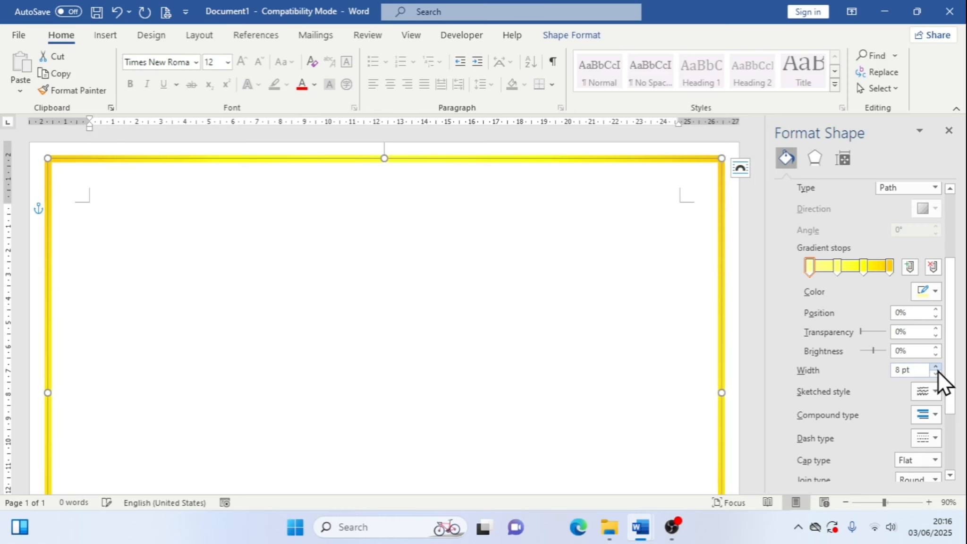
click(935, 368)
click(936, 368)
click(936, 368)
click(936, 368)
click(936, 368)
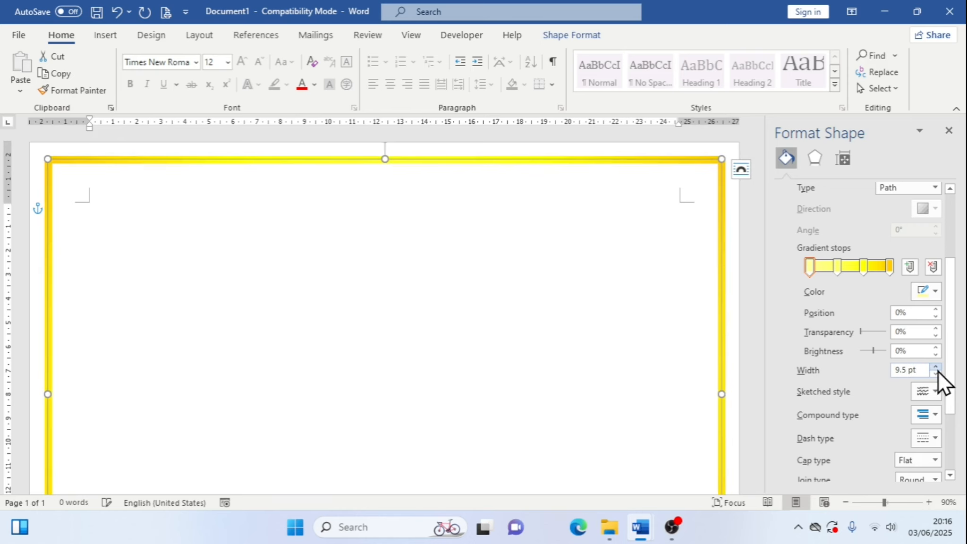
click(935, 367)
click(935, 368)
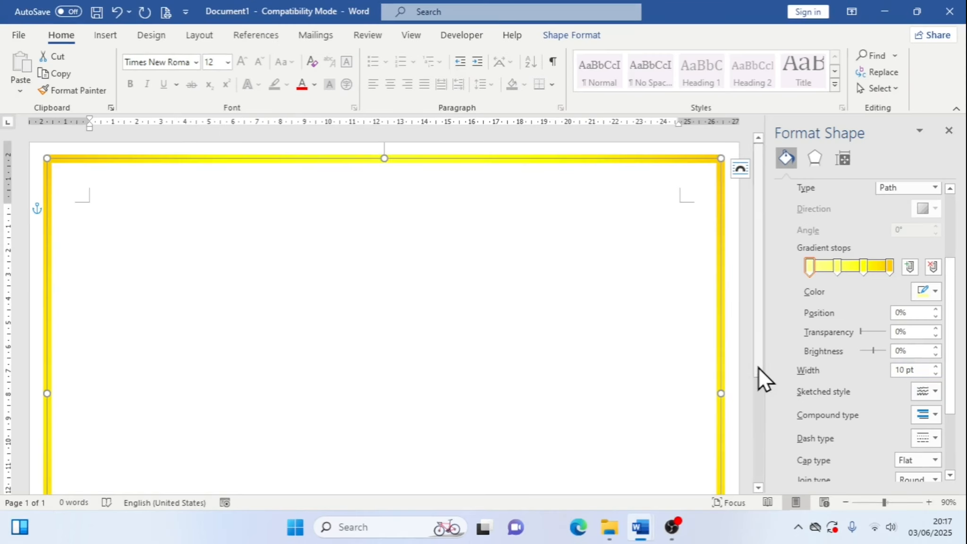
Compare the border with the sample certificate's border in the other document
click(746, 380)
scroll(745, 370, down, 5)
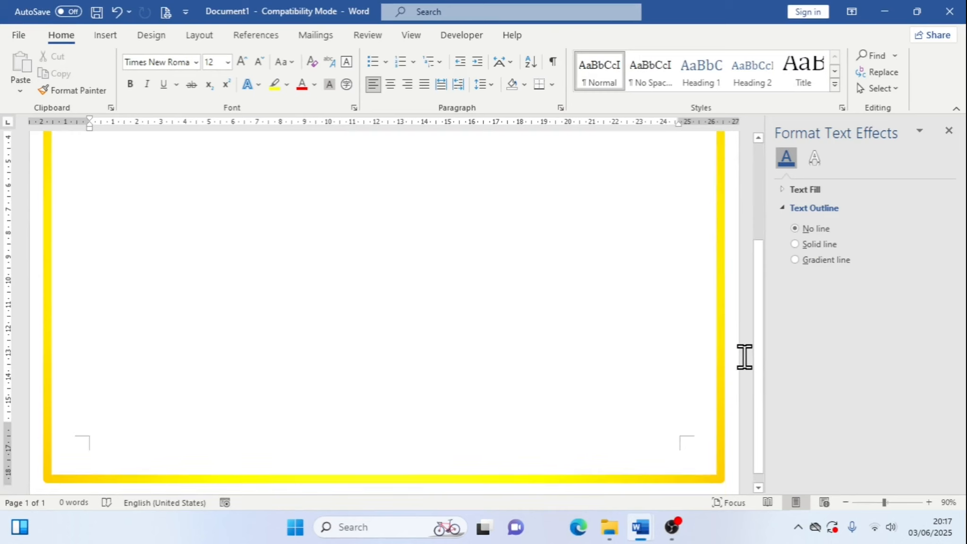
scroll(756, 359, up, 5)
scroll(755, 359, up, 1)
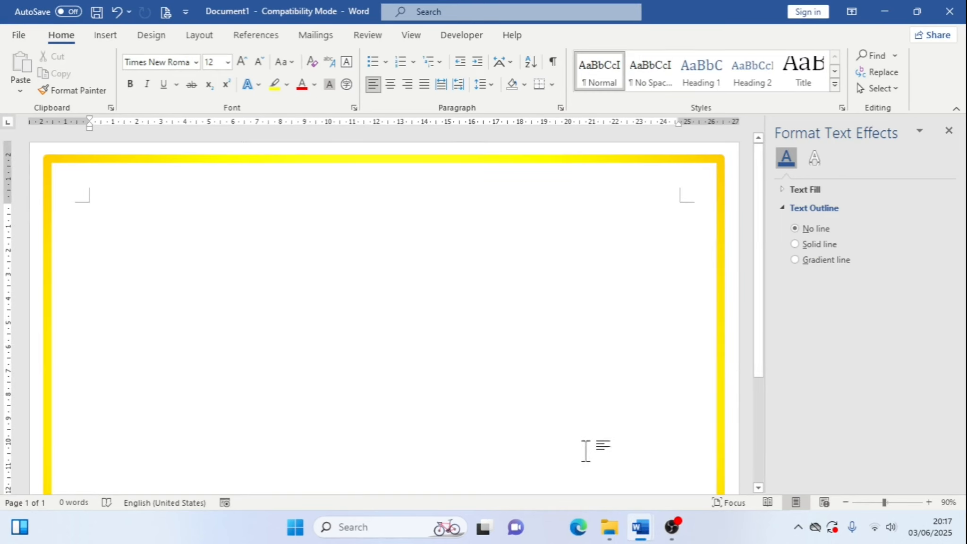
mouse_move(634, 512)
click(621, 460)
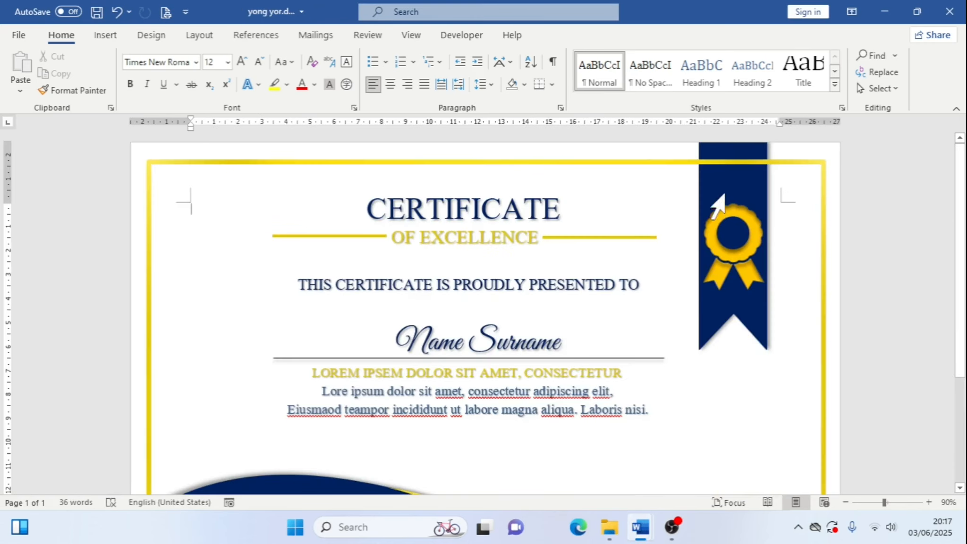
click(822, 228)
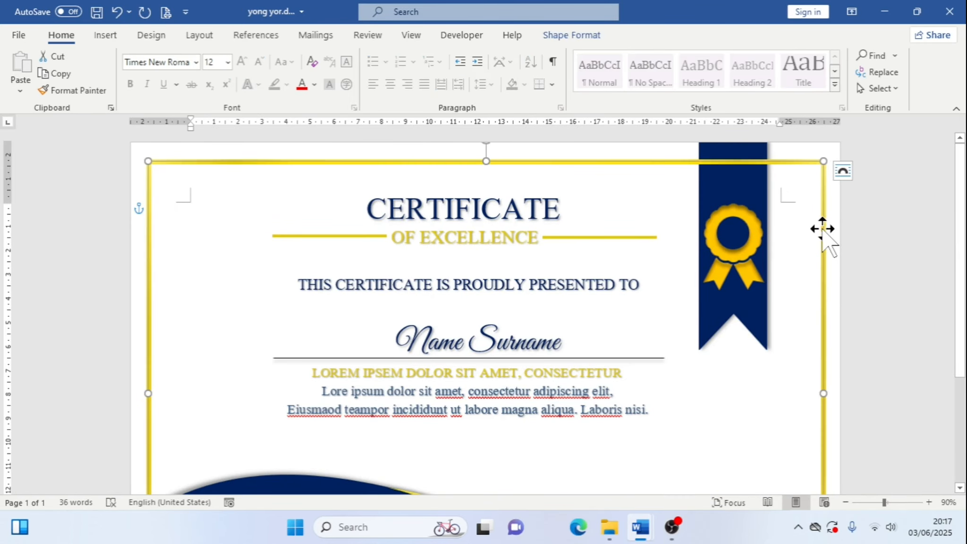
click(552, 40)
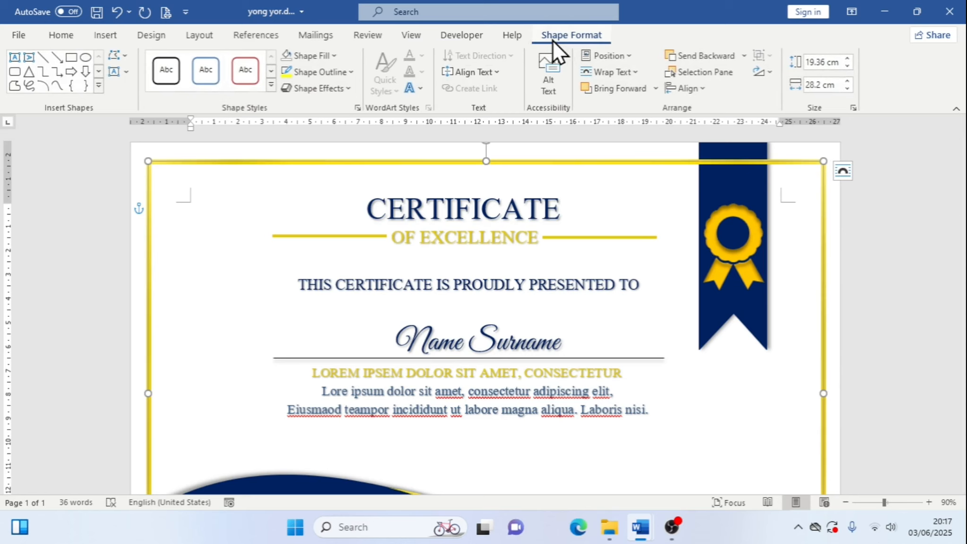
mouse_move(645, 519)
click(709, 480)
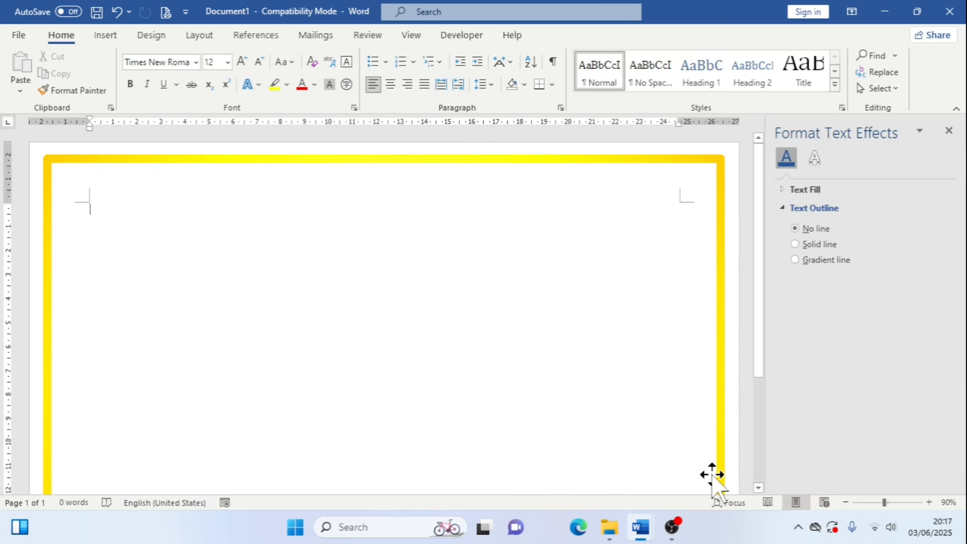
Reduce the border's line width to 8 pt
click(718, 406)
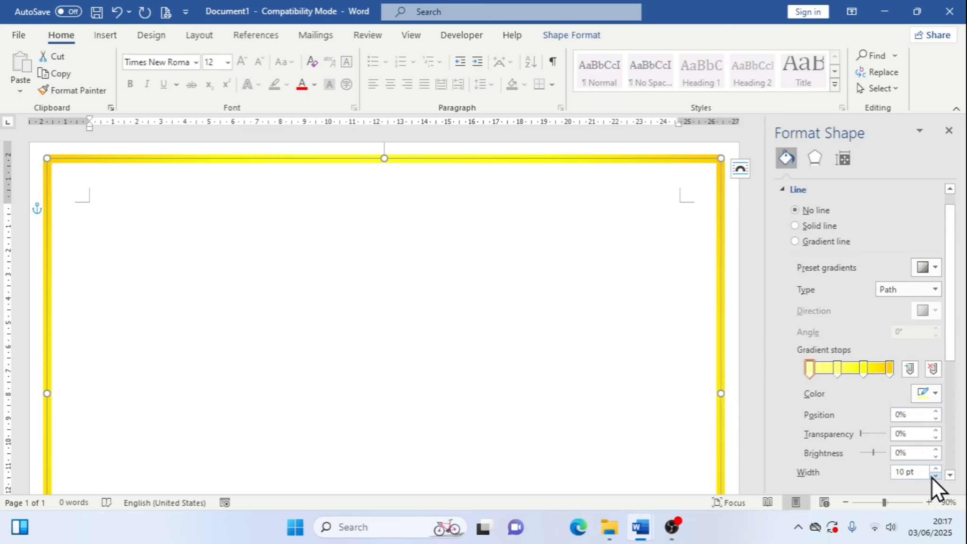
triple_click(936, 476)
click(936, 477)
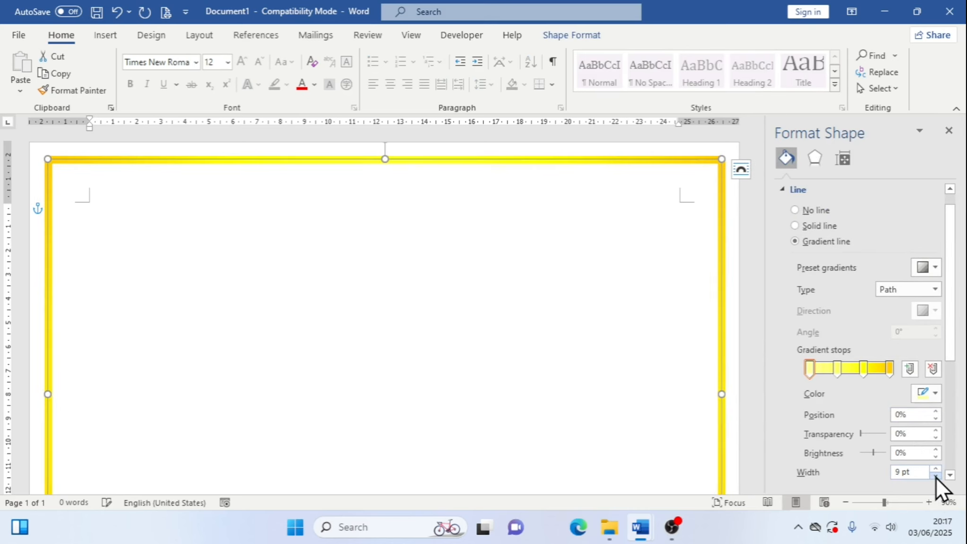
click(936, 478)
click(936, 477)
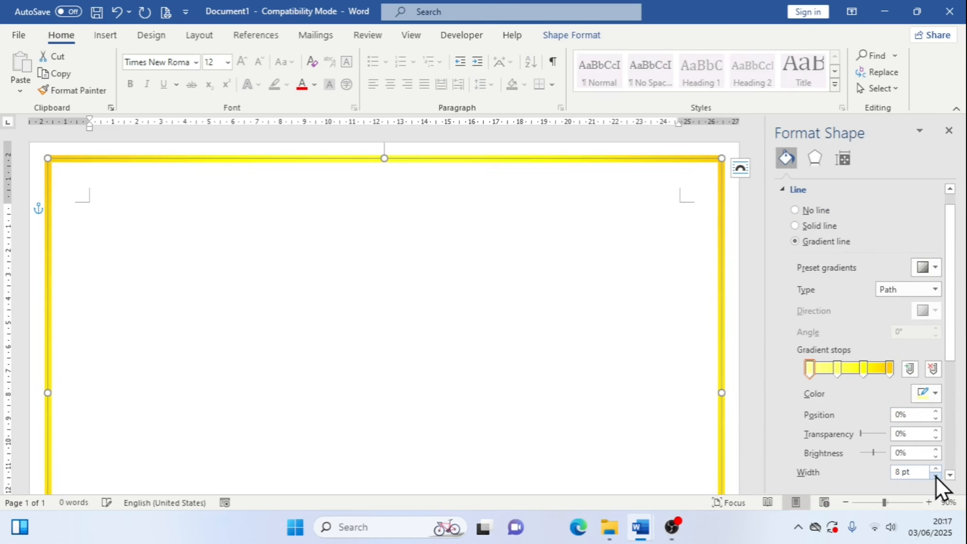
click(750, 351)
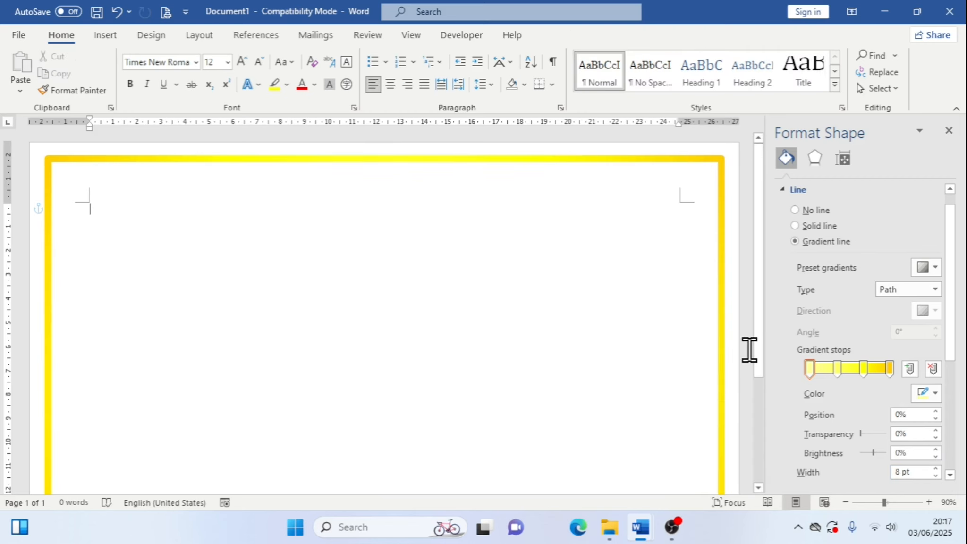
Close the formatting pane
scroll(751, 350, down, 10)
scroll(740, 390, up, 10)
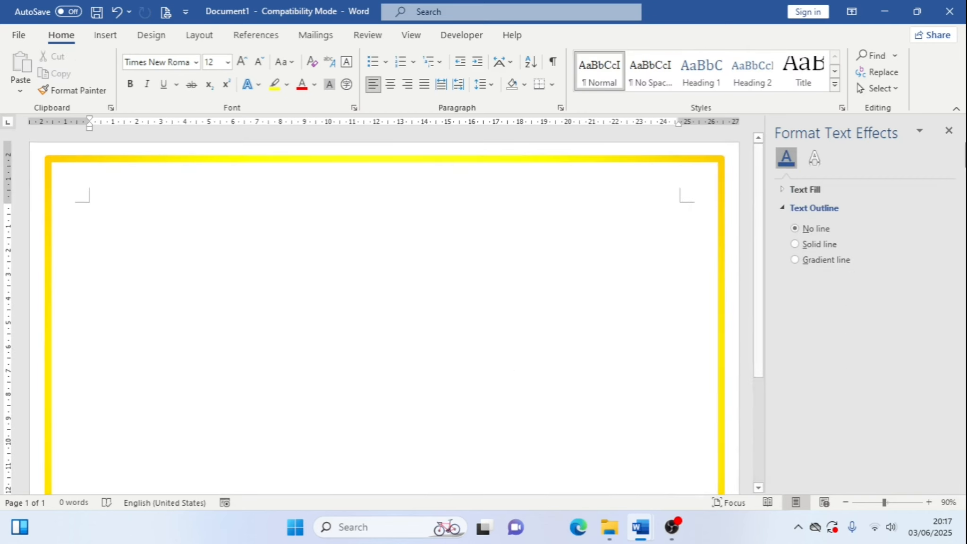
click(949, 130)
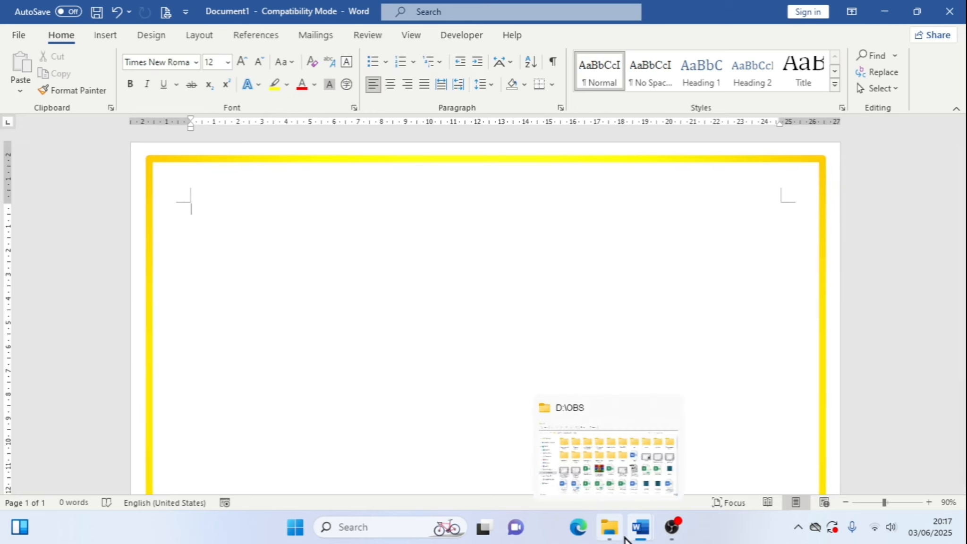
Check the sample certificate once more before continuing
mouse_move(641, 539)
click(562, 457)
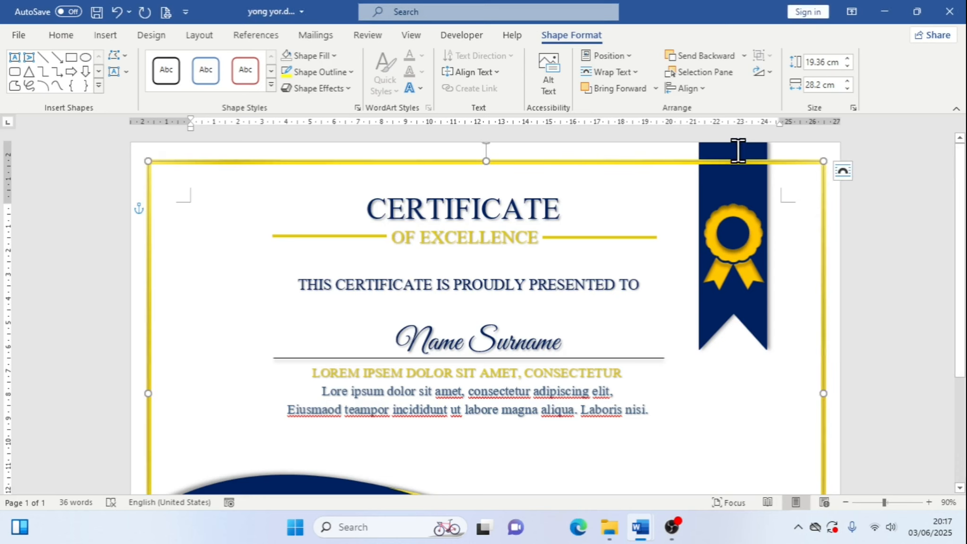
click(717, 453)
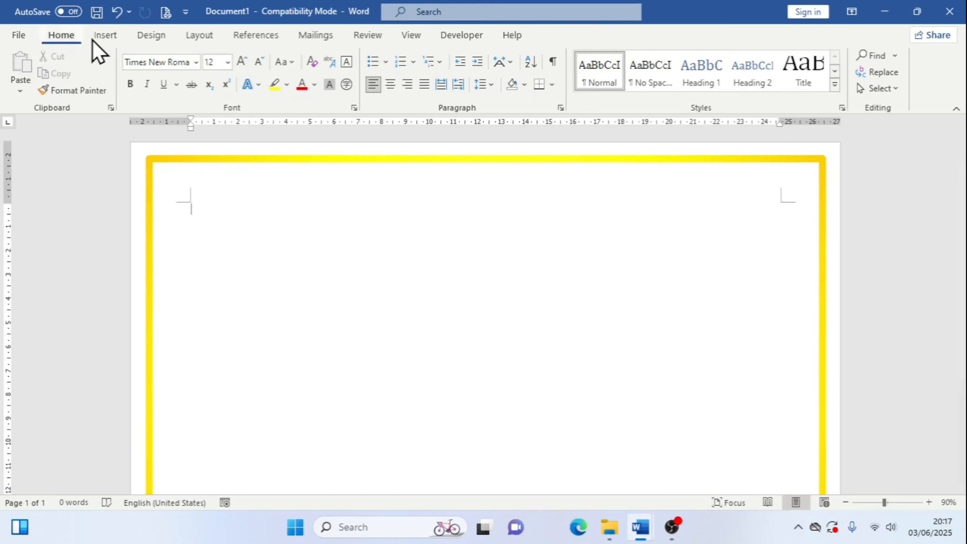
Insert a pentagon arrow shape about 4.7 cm high and 5.6 cm wide near the page's upper-right corner
click(112, 34)
click(205, 53)
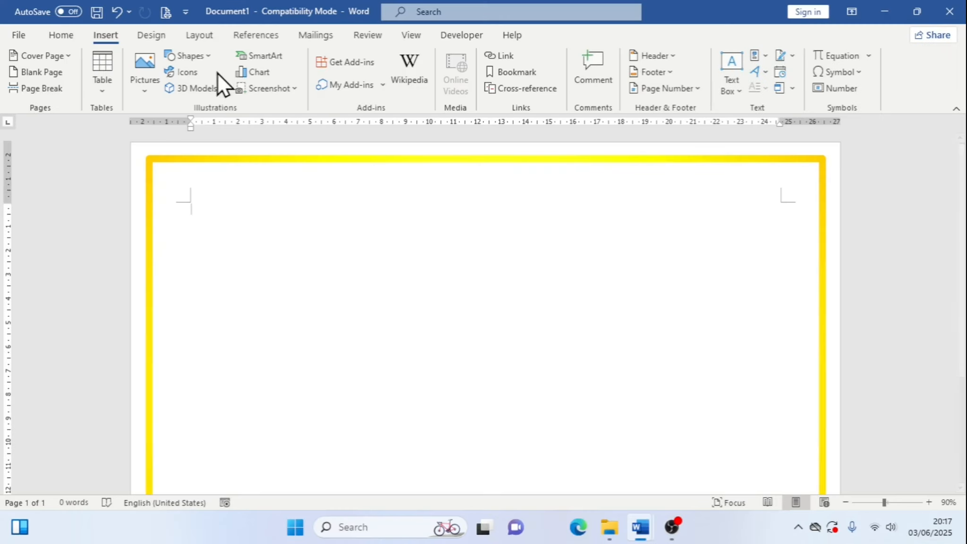
click(212, 61)
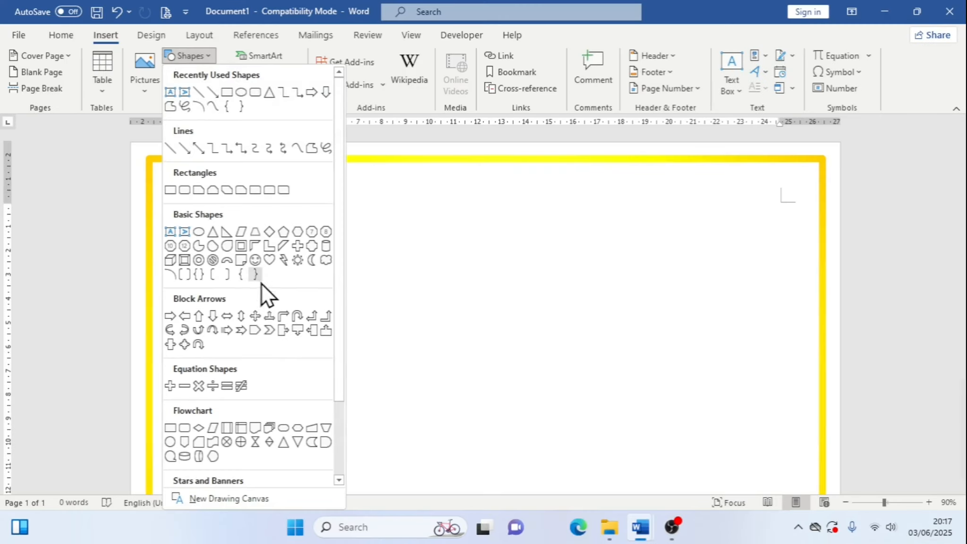
click(254, 331)
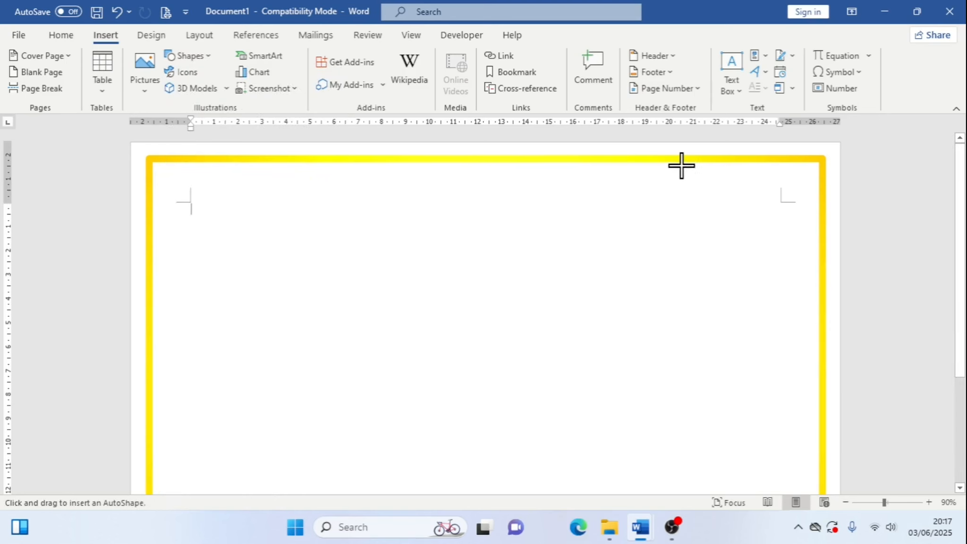
drag(680, 164, 816, 279)
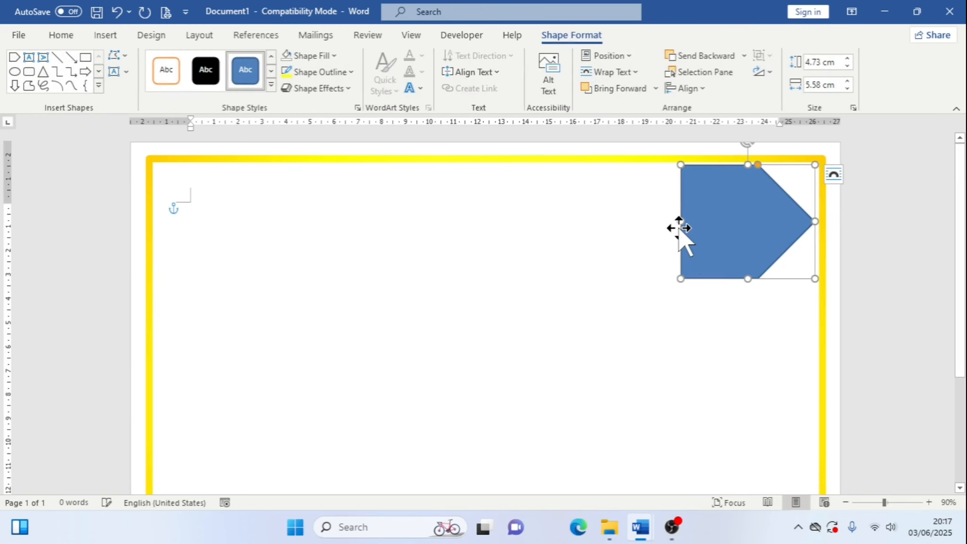
Resize the arrow to about 12.2 cm wide and 3.5 cm high
drag(681, 220, 523, 220)
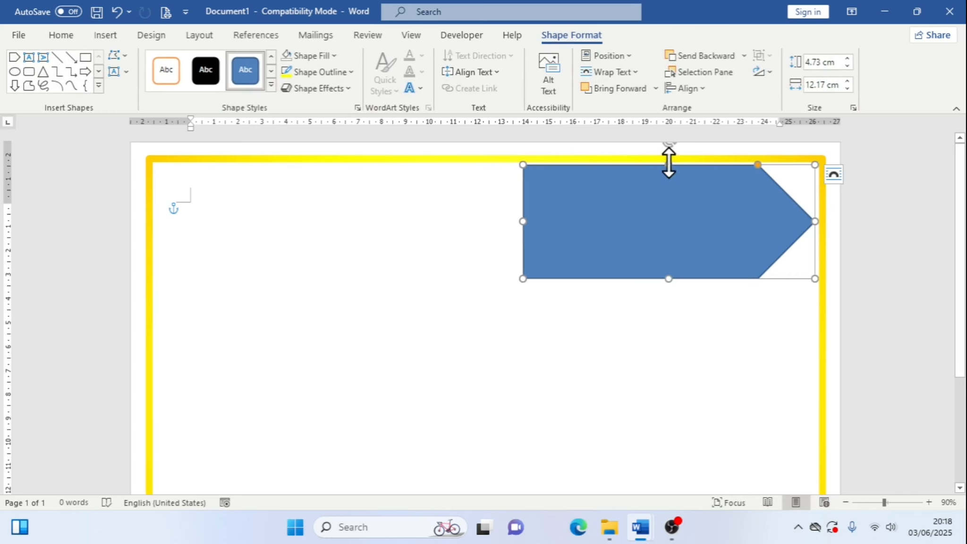
drag(668, 164, 670, 194)
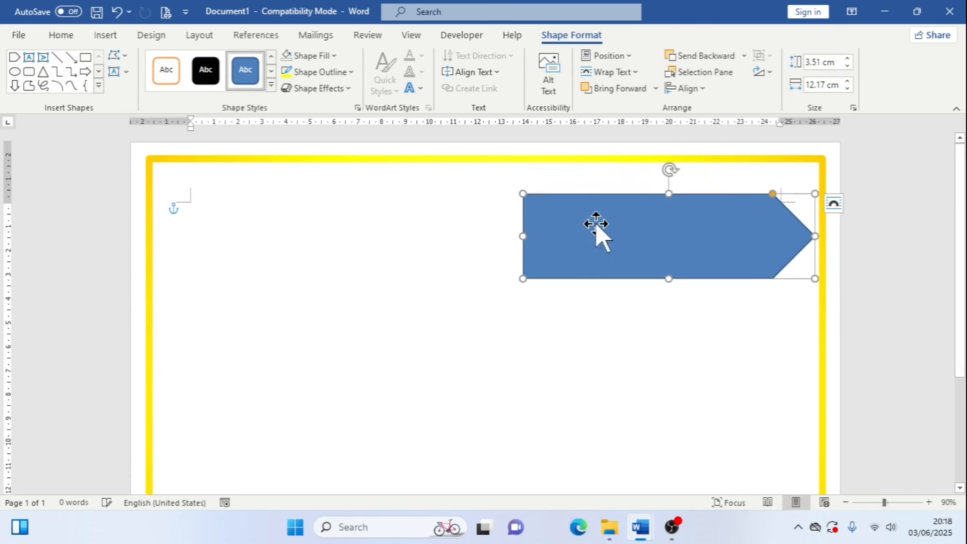
Try to rotate the arrow freehand and undo the rotation
key(ctrl+1)
click(692, 171)
drag(622, 144, 702, 197)
key(Escape)
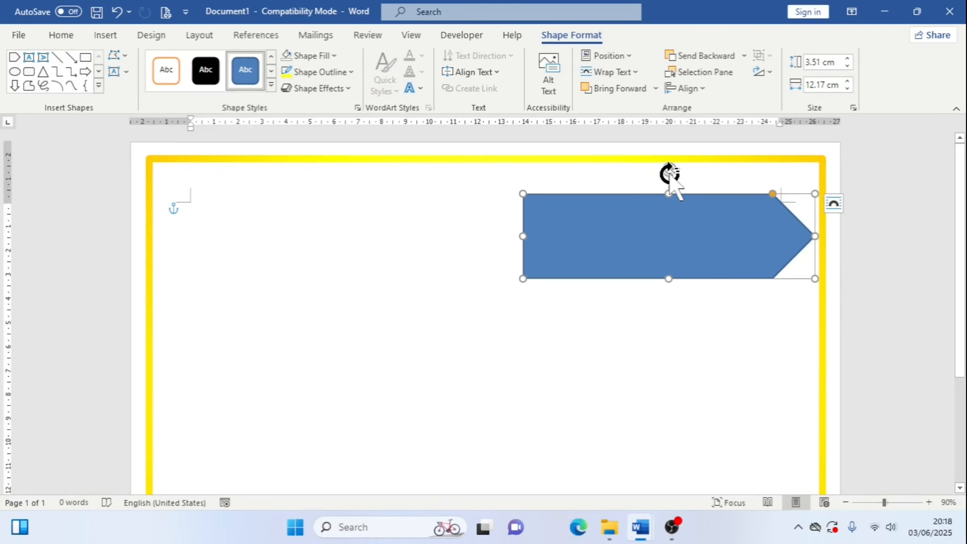
drag(669, 175, 701, 236)
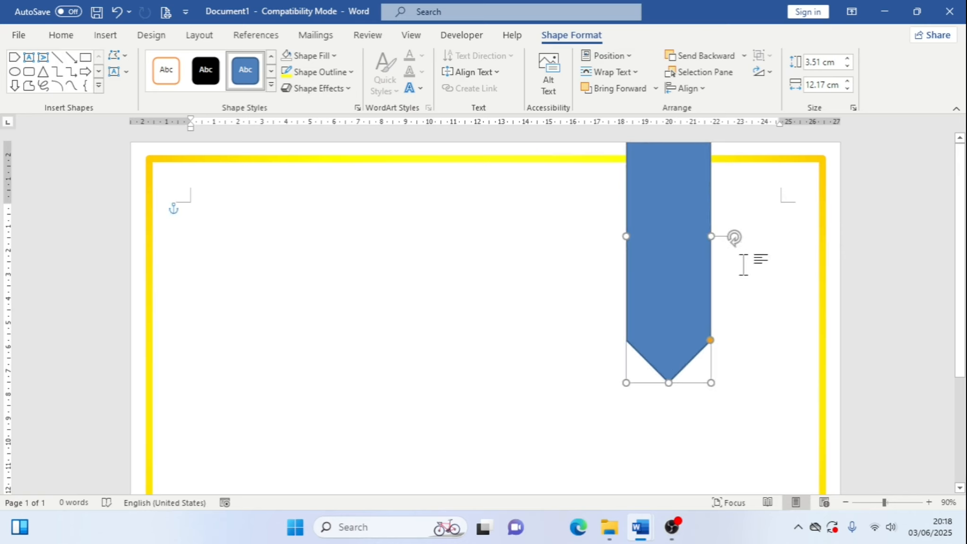
key(ctrl+z)
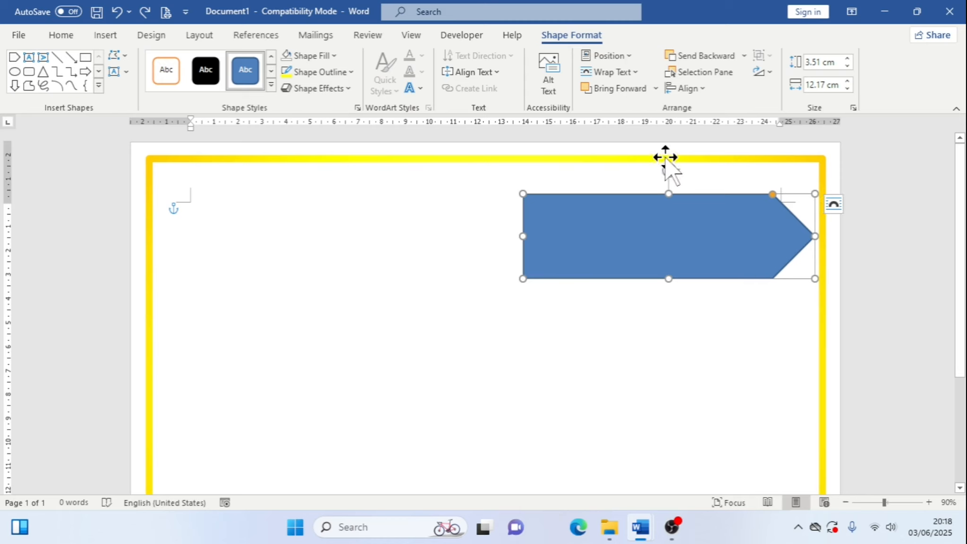
Rotate the arrow right by 90° so it points downward
click(772, 70)
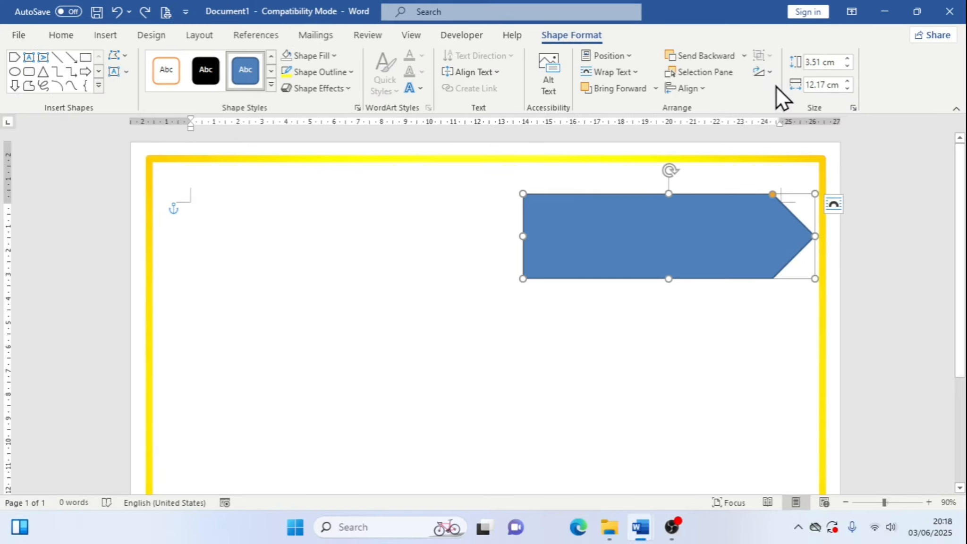
click(749, 74)
click(831, 114)
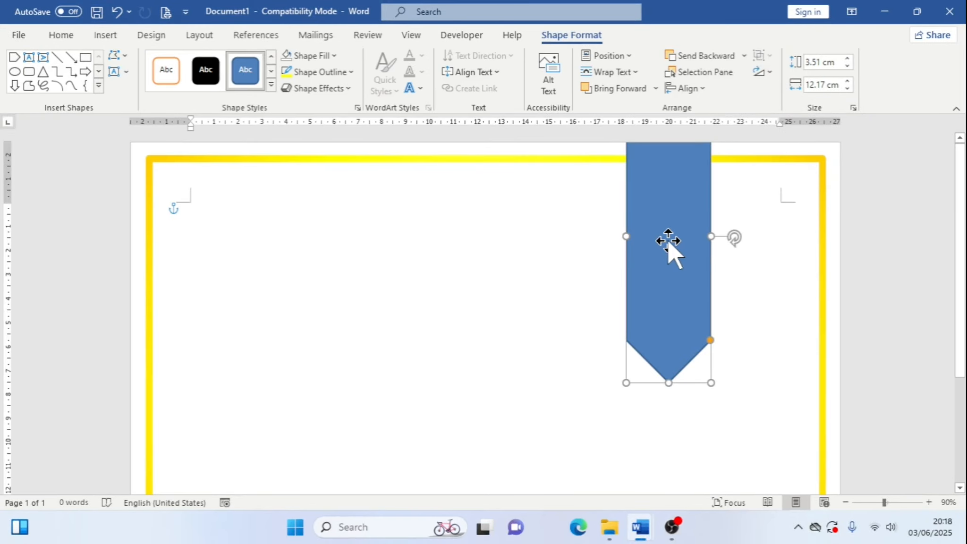
Nudge the rotated arrow down and to the right so its top overlaps the upper border
key(Down)
key(Down)
key(Down)
key(Down)
key(Down)
key(Down)
key(Down)
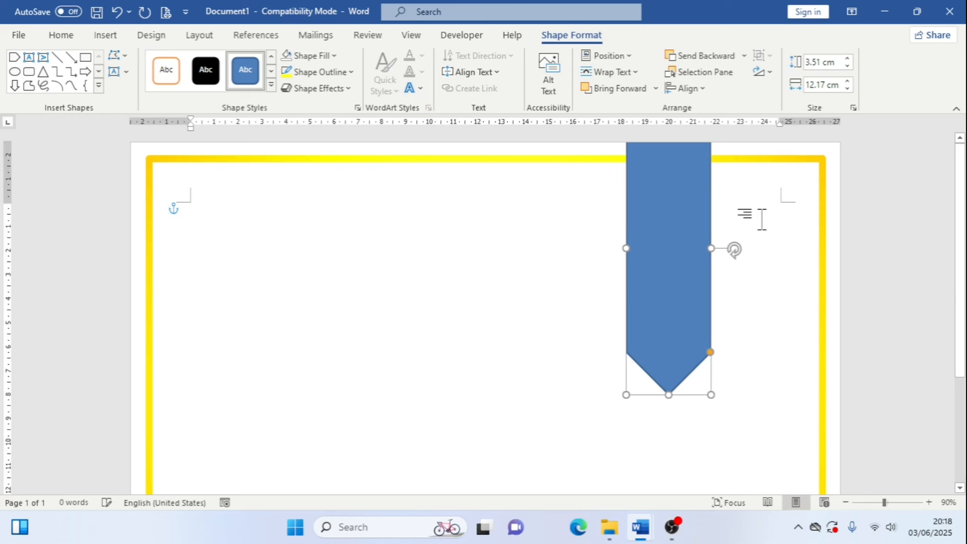
key(Down)
key(Down)
key(Down)
key(Down)
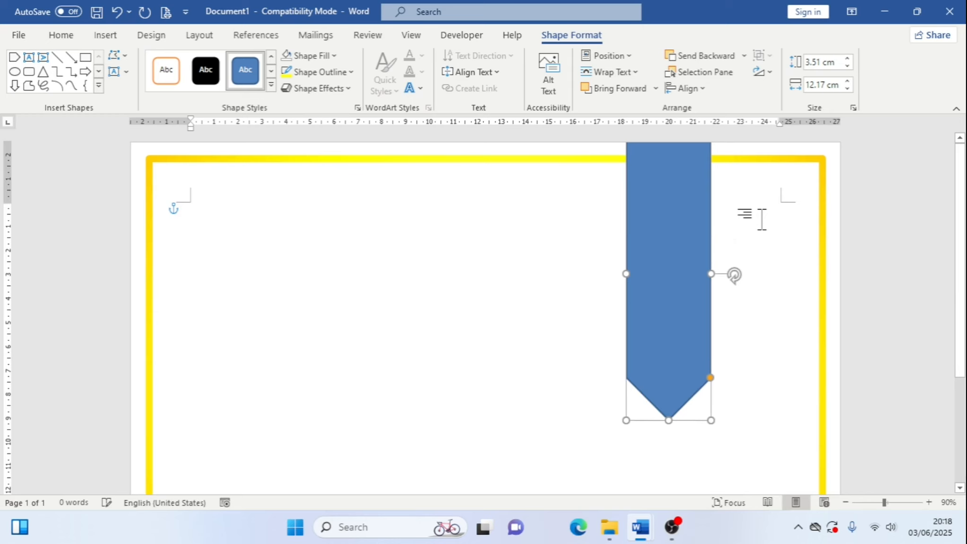
key(ctrl+Up)
key(ctrl+Up)
key(ctrl+Up)
key(ctrl+Up)
key(ctrl+Up)
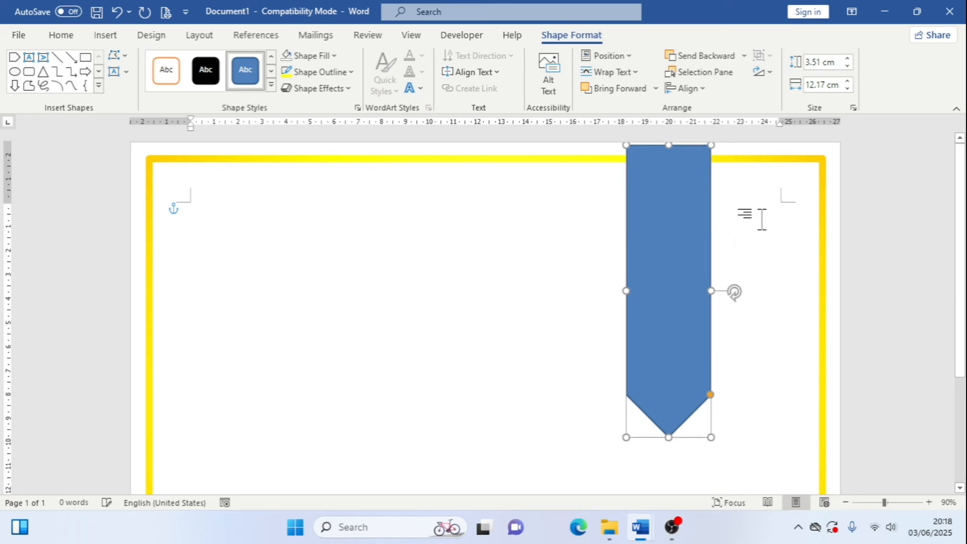
key(Right)
key(Right)
key(Right)
key(Right)
key(Right)
key(Right)
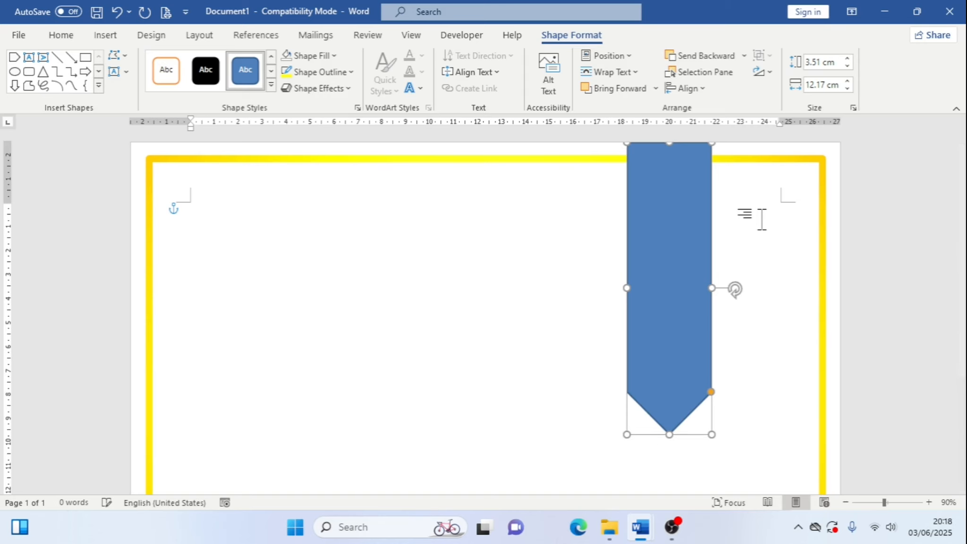
key(ctrl+Right)
key(ctrl+Right)
key(ctrl+Right)
key(ctrl+Right)
key(ctrl+Right)
key(ctrl+Right)
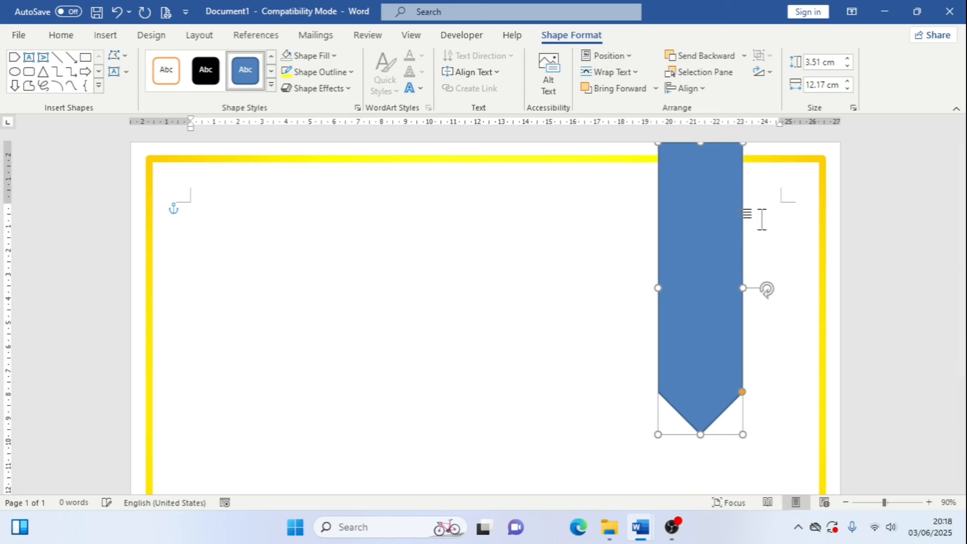
Shorten the arrow to about 10.1 cm and narrow it to about 3.3 cm
scroll(762, 220, down, 1)
scroll(734, 324, down, 3)
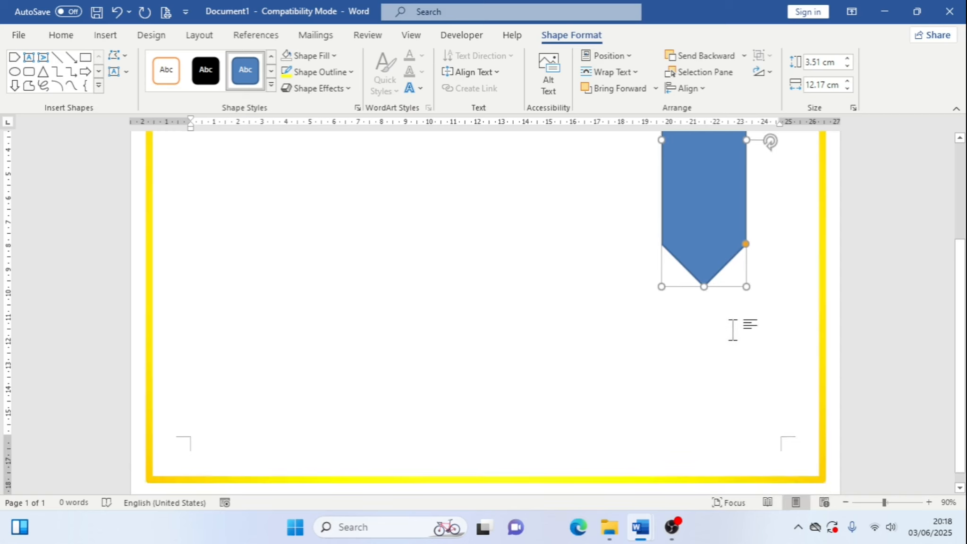
scroll(699, 280, up, 1)
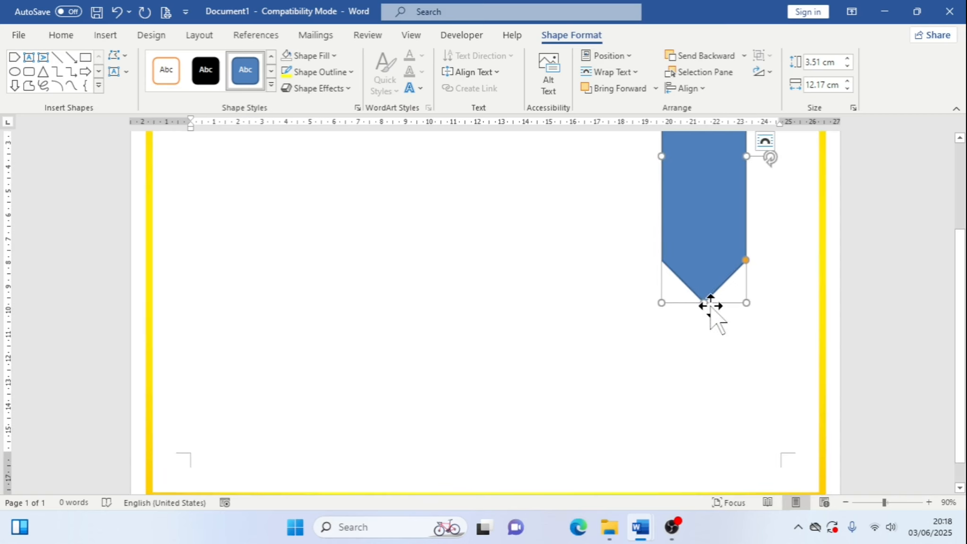
drag(703, 302, 703, 282)
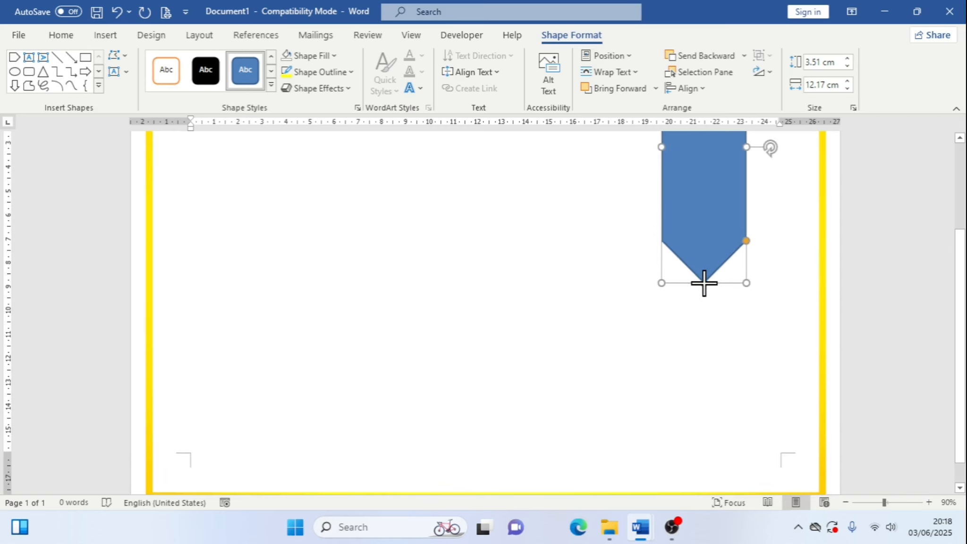
scroll(831, 272, up, 3)
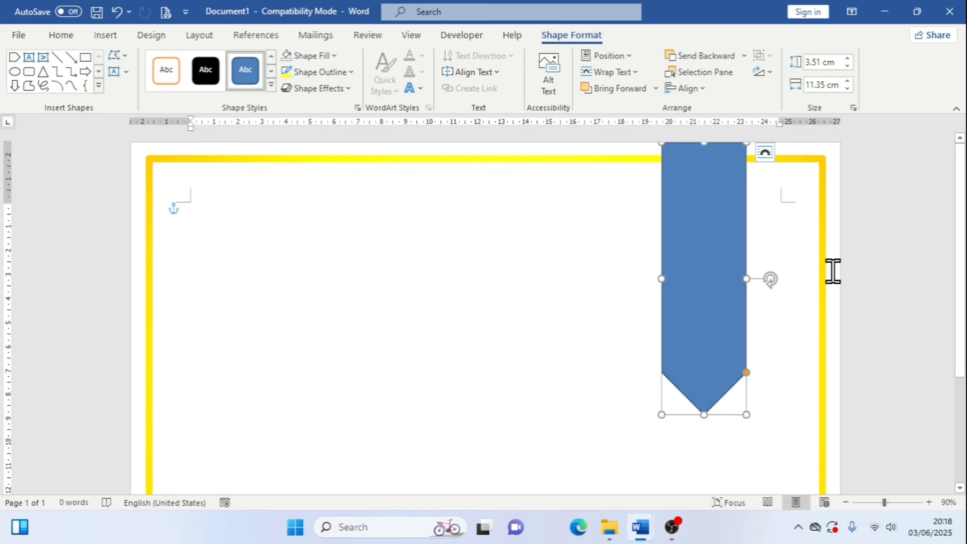
drag(703, 415, 702, 385)
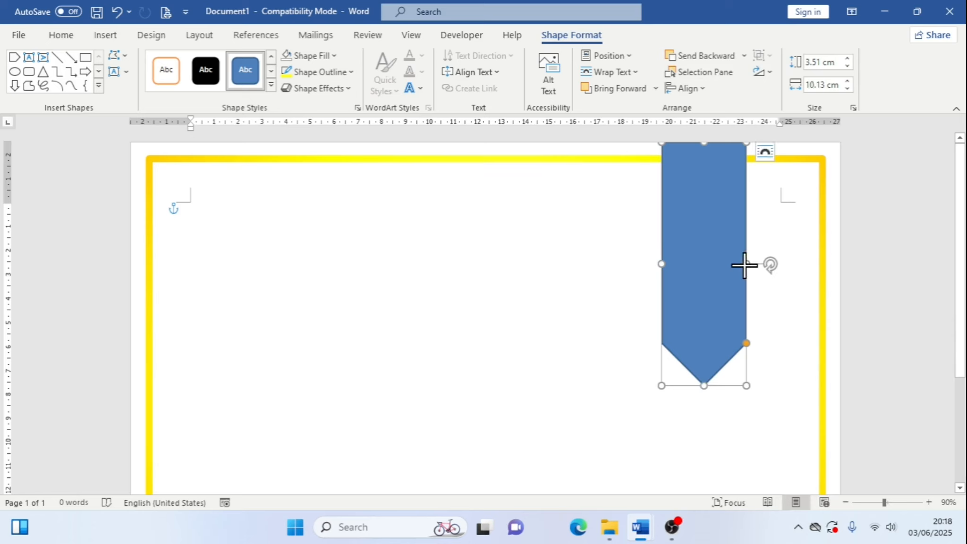
drag(744, 265, 742, 265)
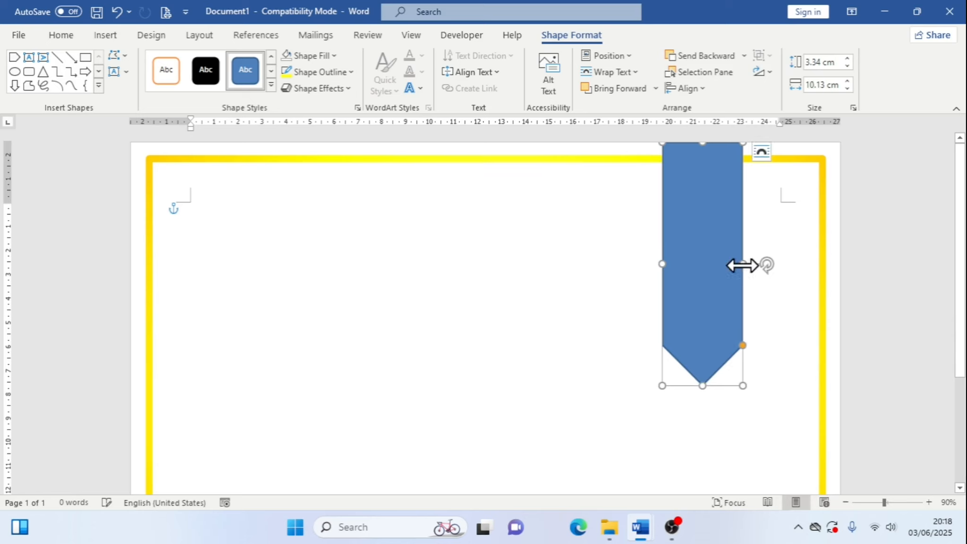
click(765, 305)
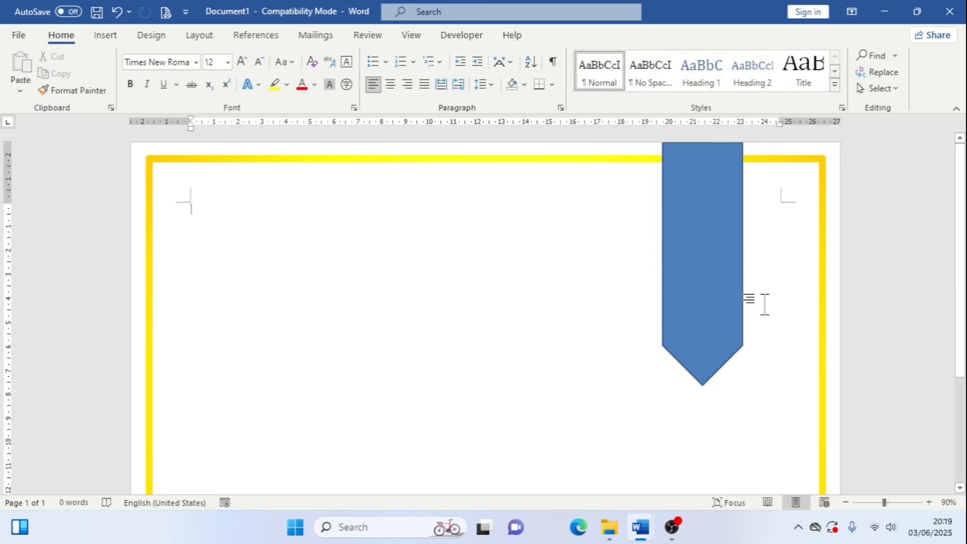
click(675, 304)
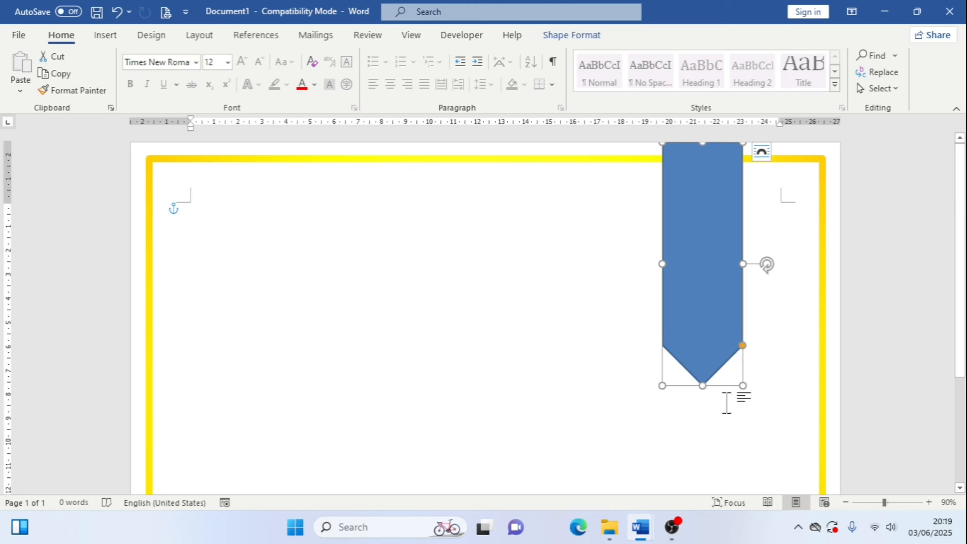
click(791, 317)
scroll(793, 317, down, 3)
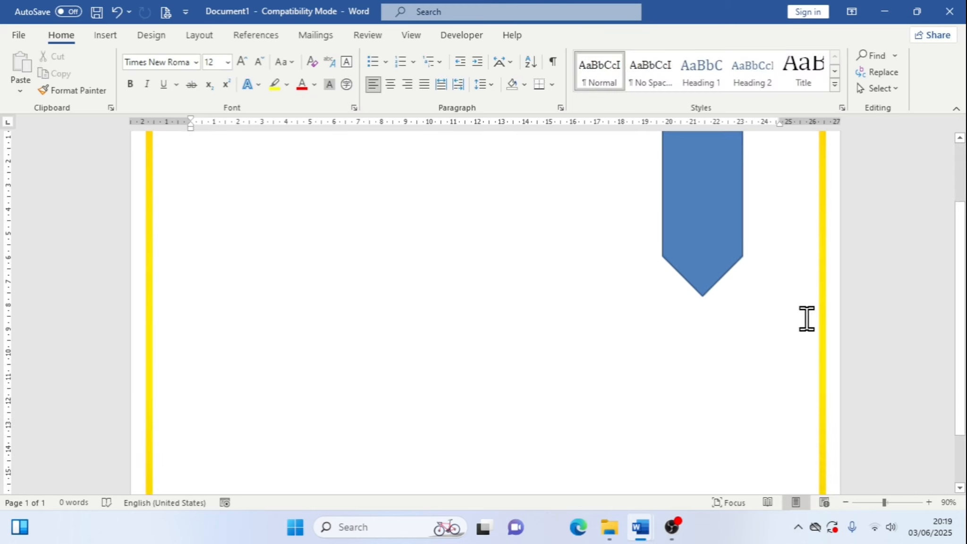
scroll(797, 317, up, 3)
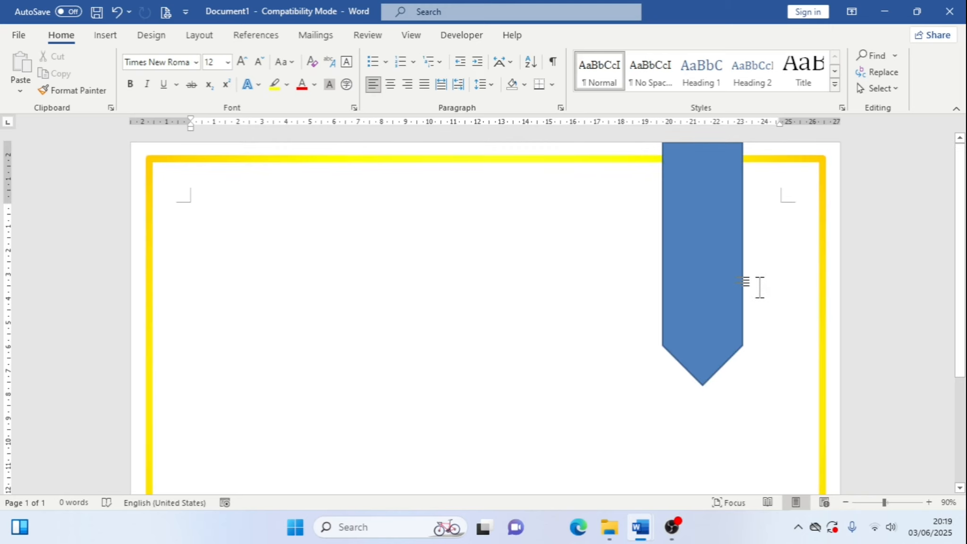
click(718, 252)
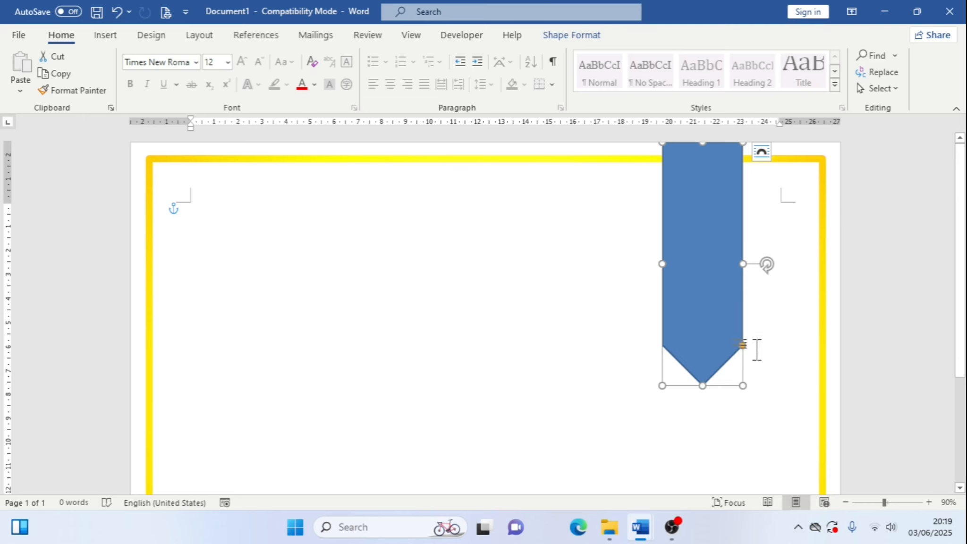
click(591, 41)
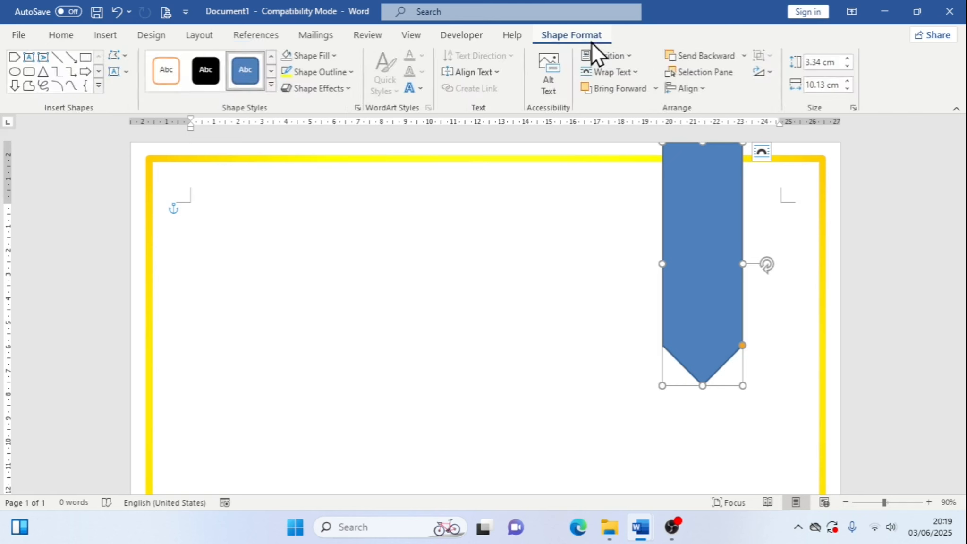
click(130, 58)
key(ctrl+1)
click(131, 68)
drag(80, 50, 146, 64)
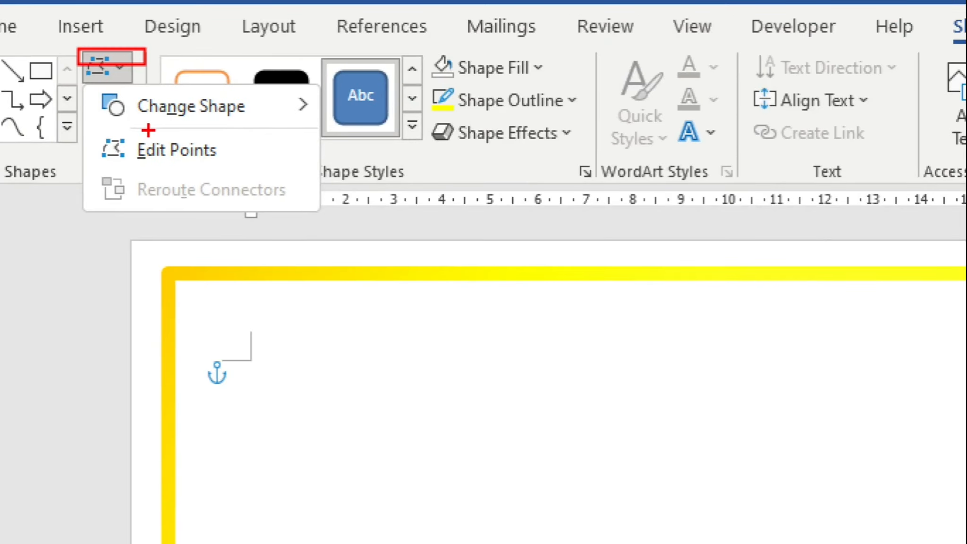
drag(84, 128, 246, 170)
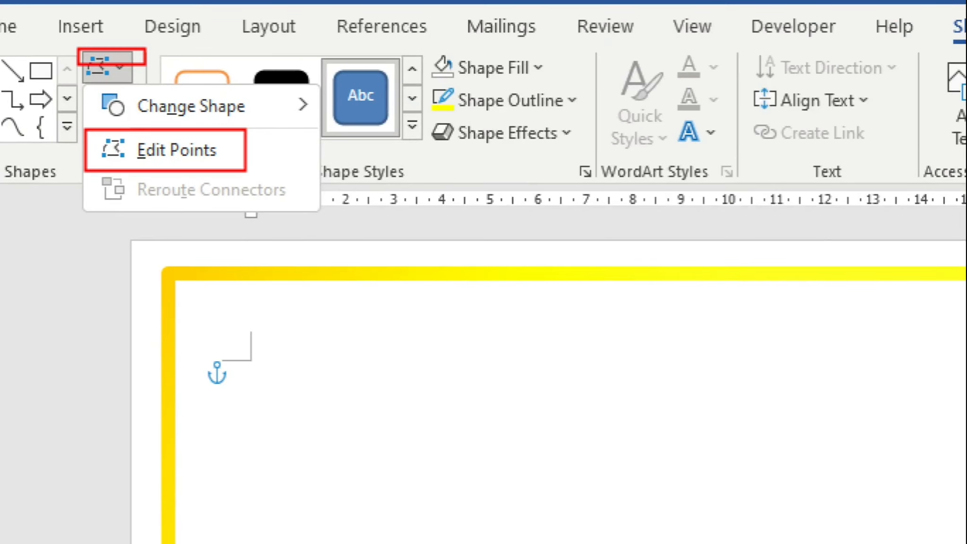
key(Escape)
click(127, 56)
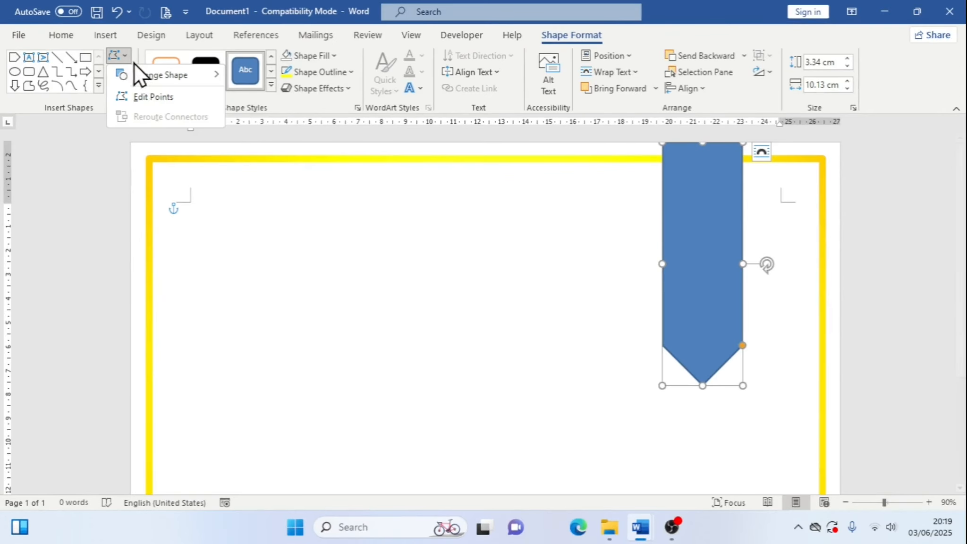
click(160, 97)
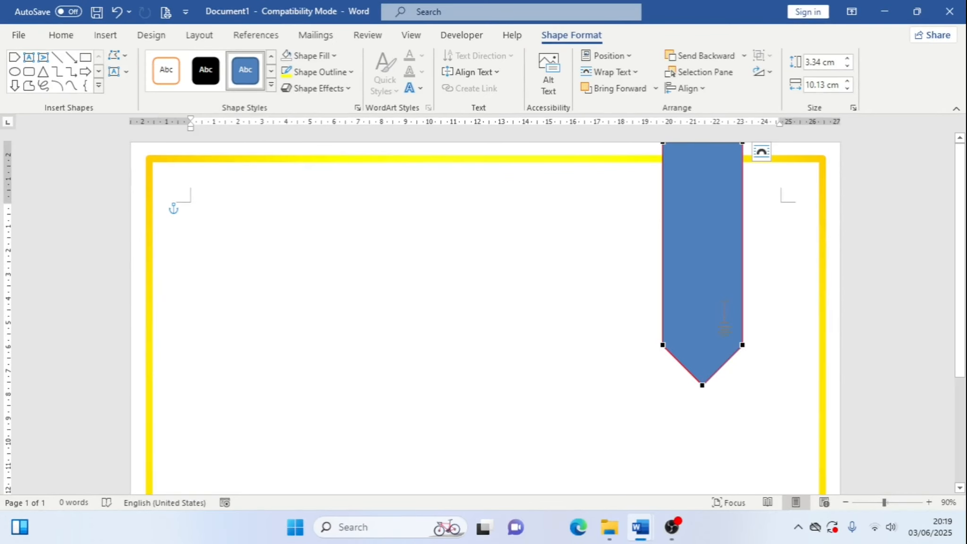
click(702, 392)
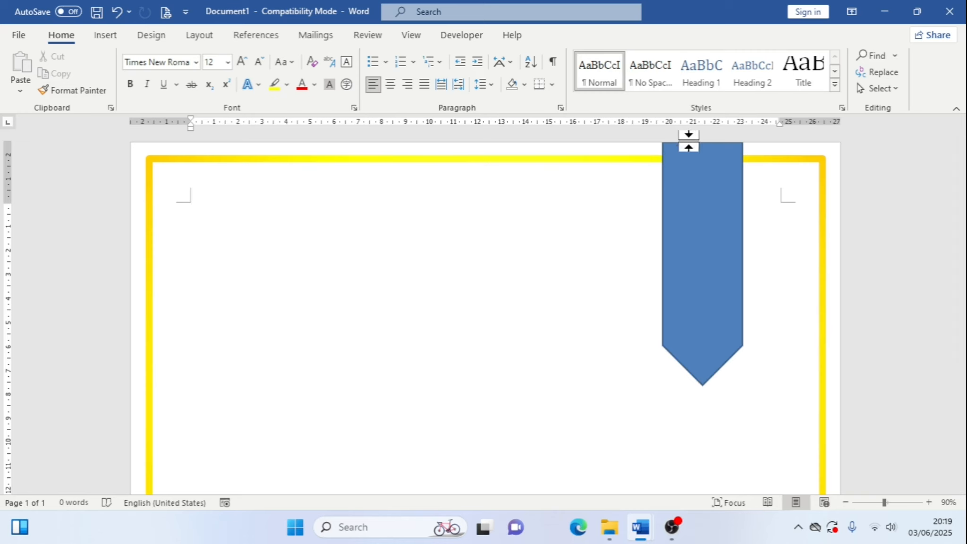
Edit the arrow's points, pulling its tip up into the shape to form a ribbon notch
click(710, 163)
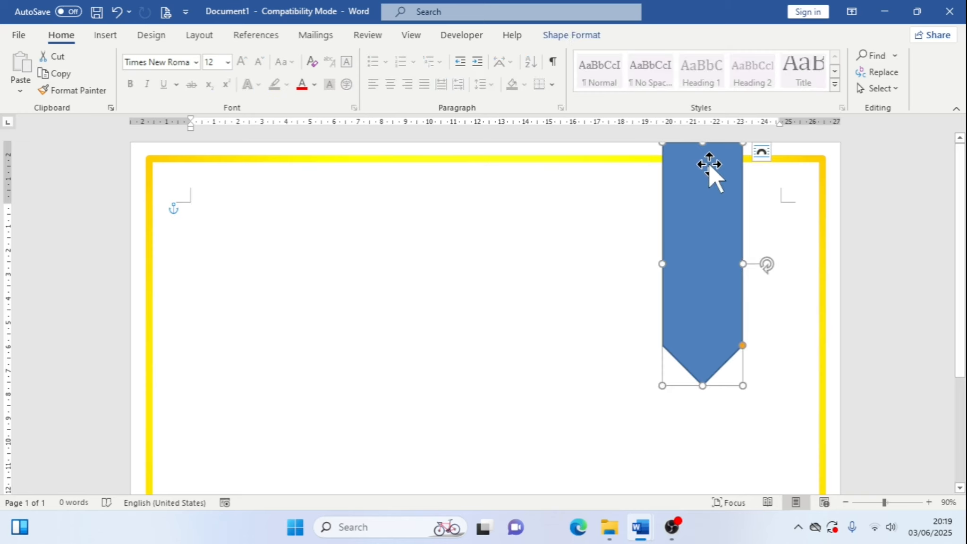
click(561, 36)
click(117, 55)
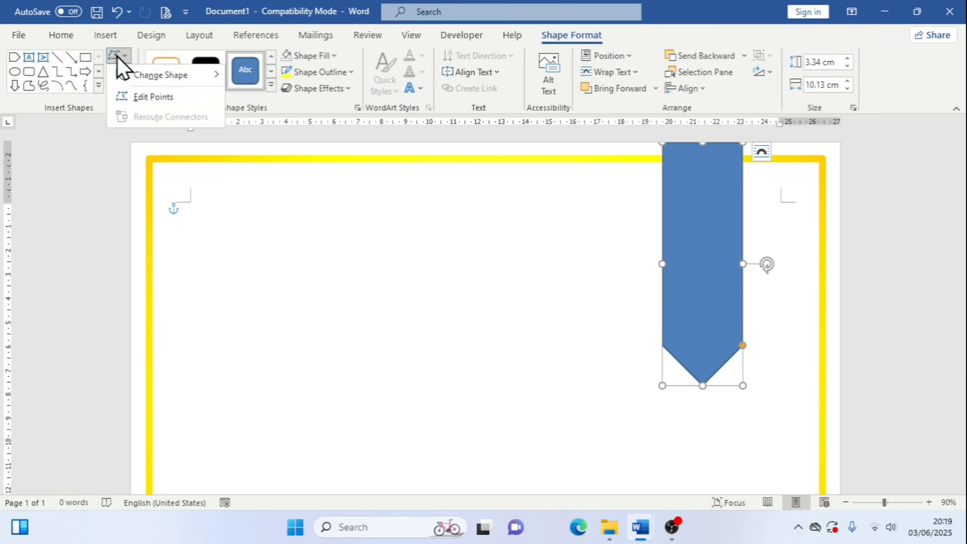
click(167, 96)
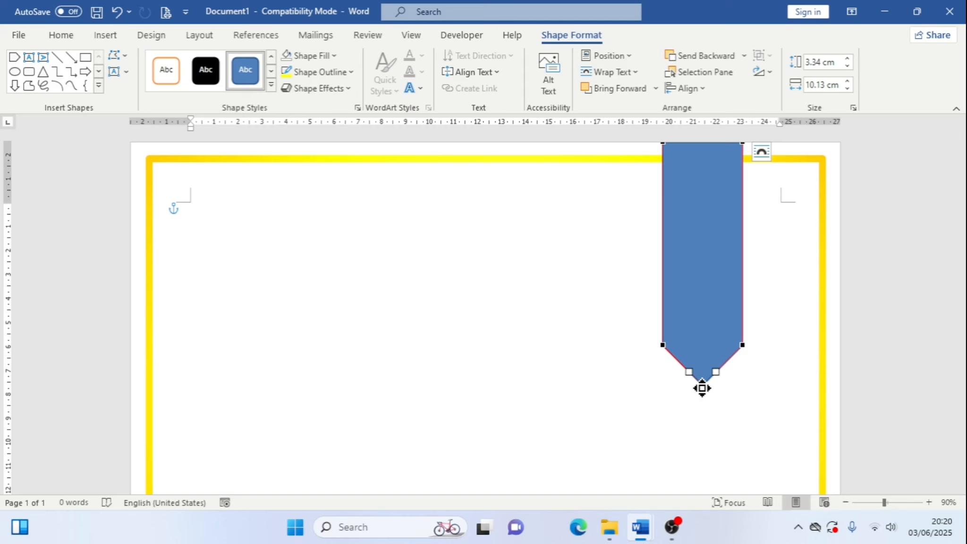
drag(708, 375, 703, 308)
click(755, 406)
click(767, 379)
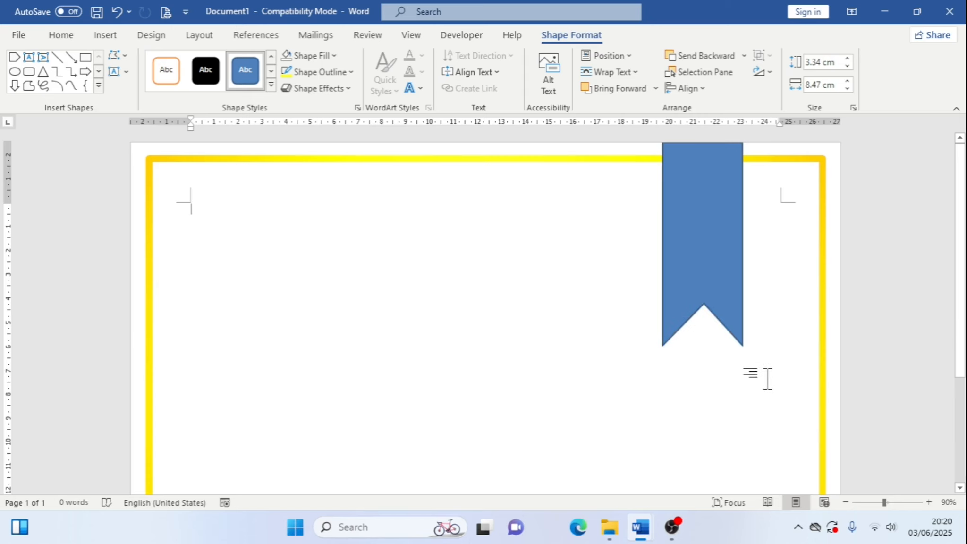
Inspect the layout options of the ribbon and of the yellow border
click(731, 287)
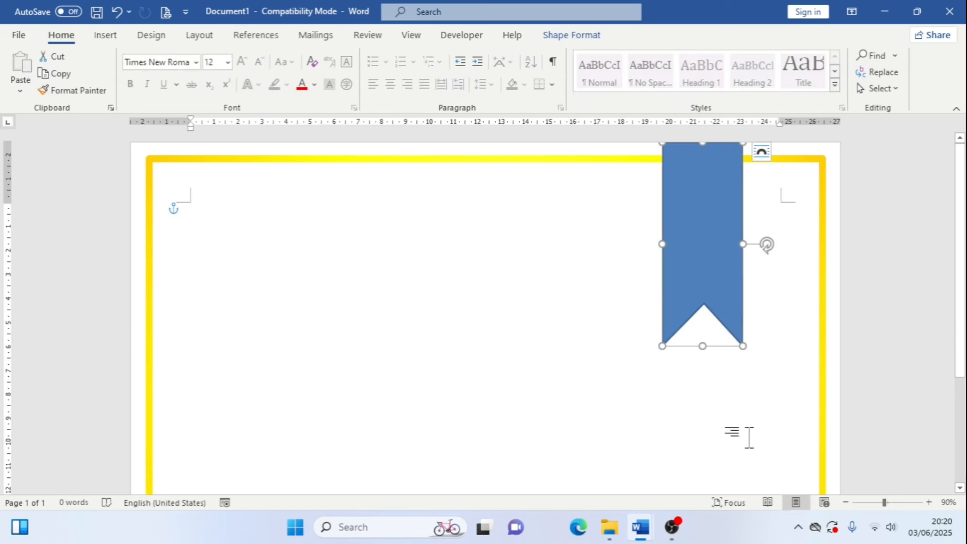
click(697, 395)
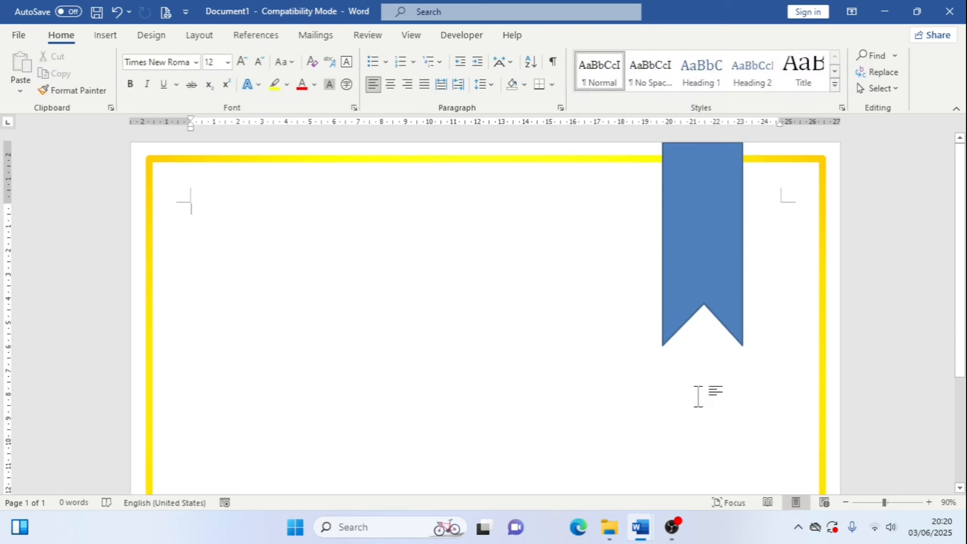
click(720, 274)
click(763, 157)
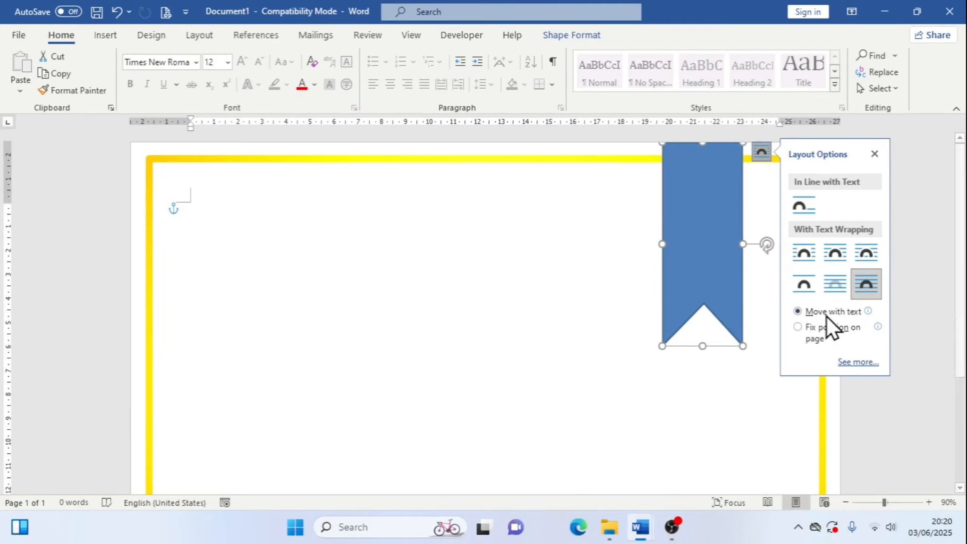
click(779, 505)
click(874, 154)
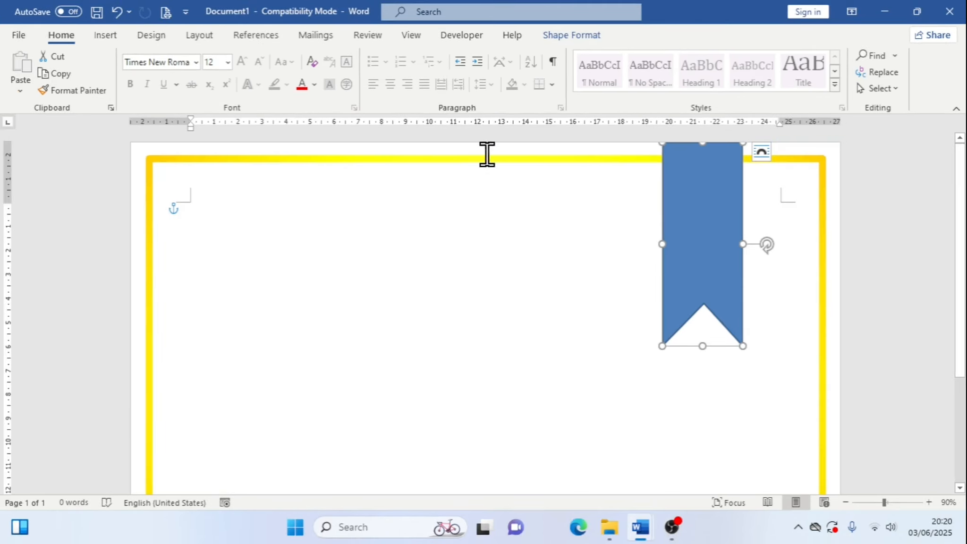
click(500, 163)
click(842, 169)
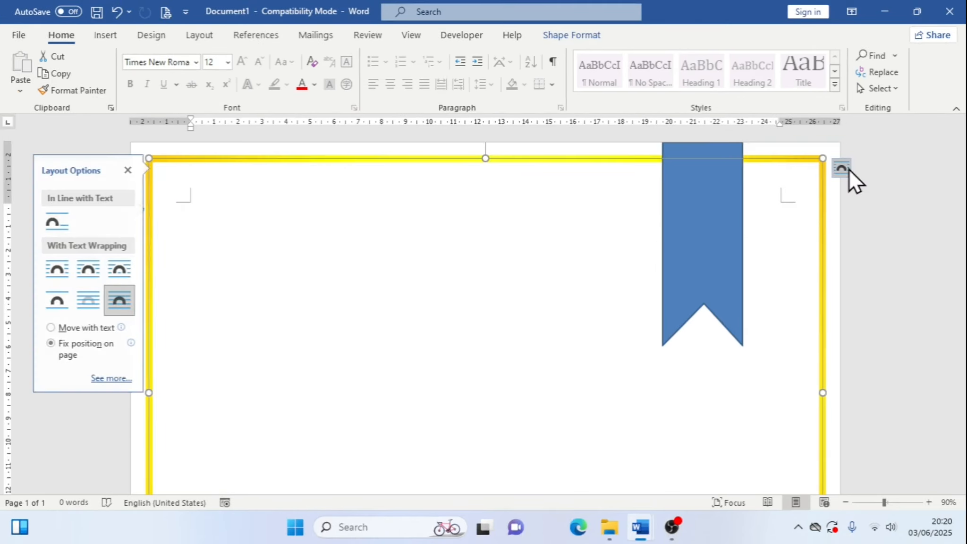
click(122, 169)
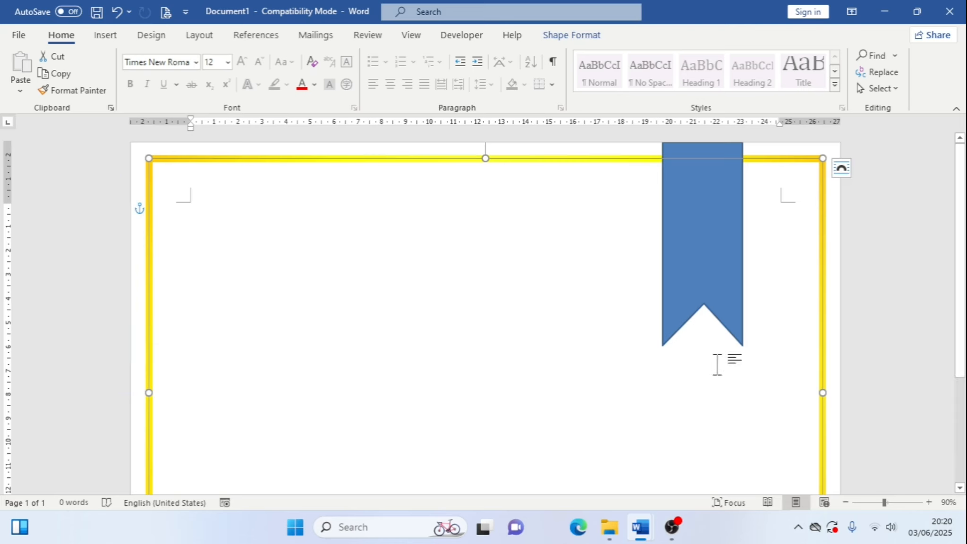
click(668, 452)
mouse_move(644, 531)
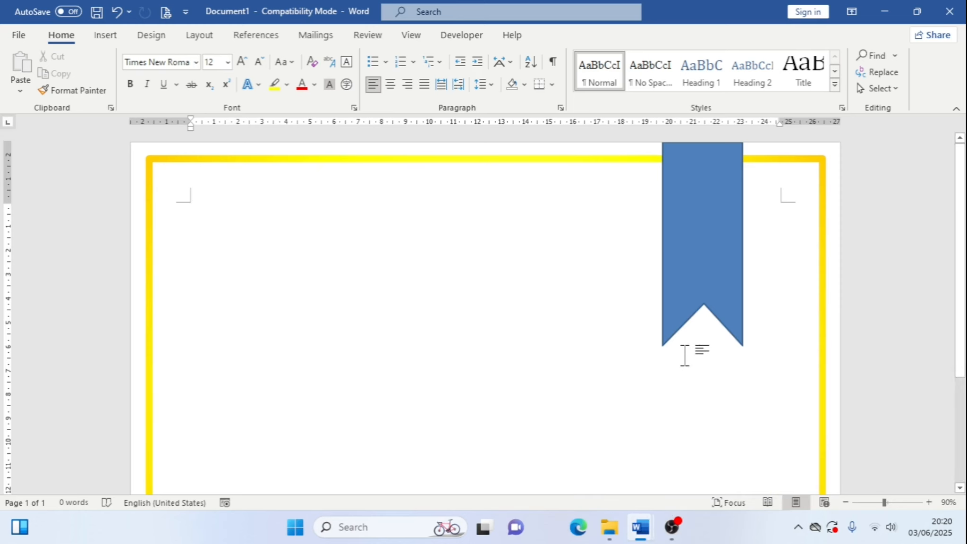
Fill the ribbon with the Dark Blue standard colour
click(718, 221)
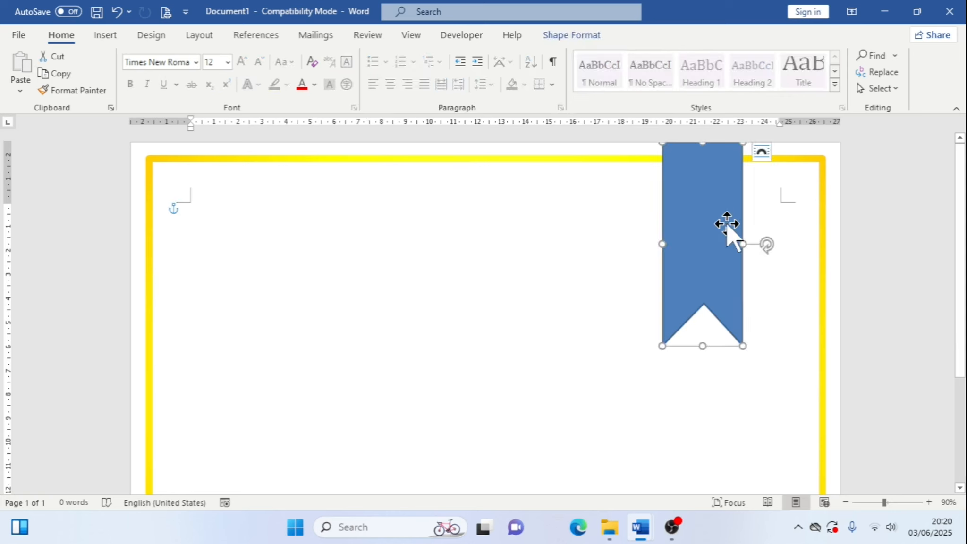
click(577, 34)
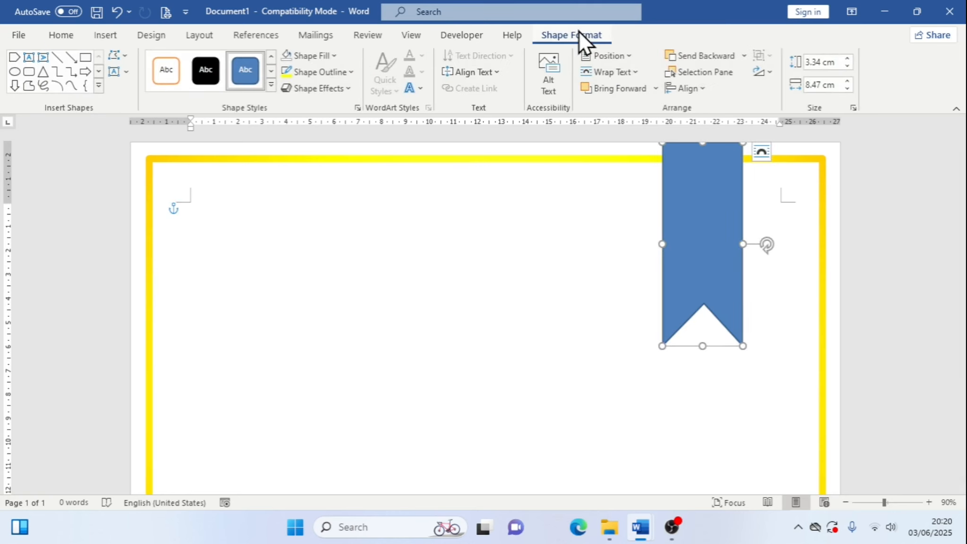
click(341, 56)
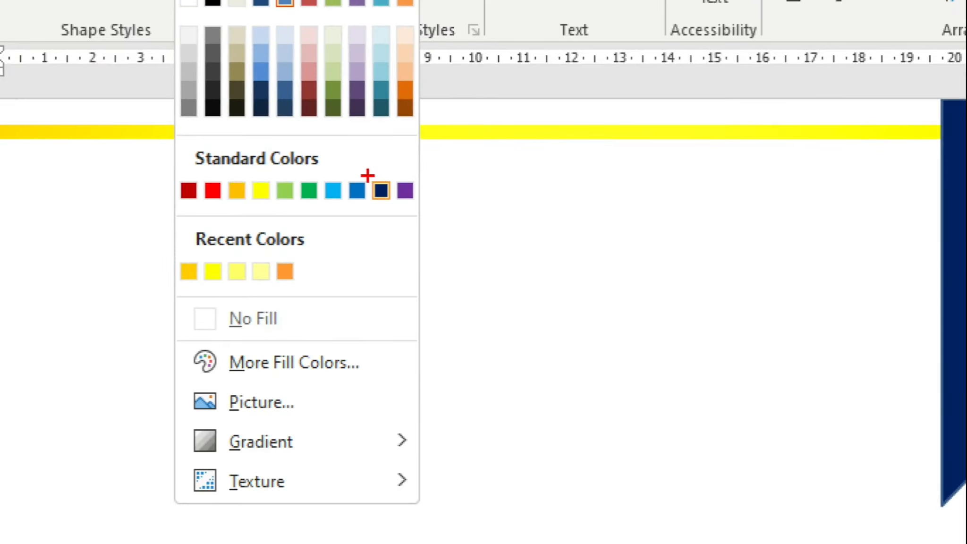
drag(367, 176, 401, 213)
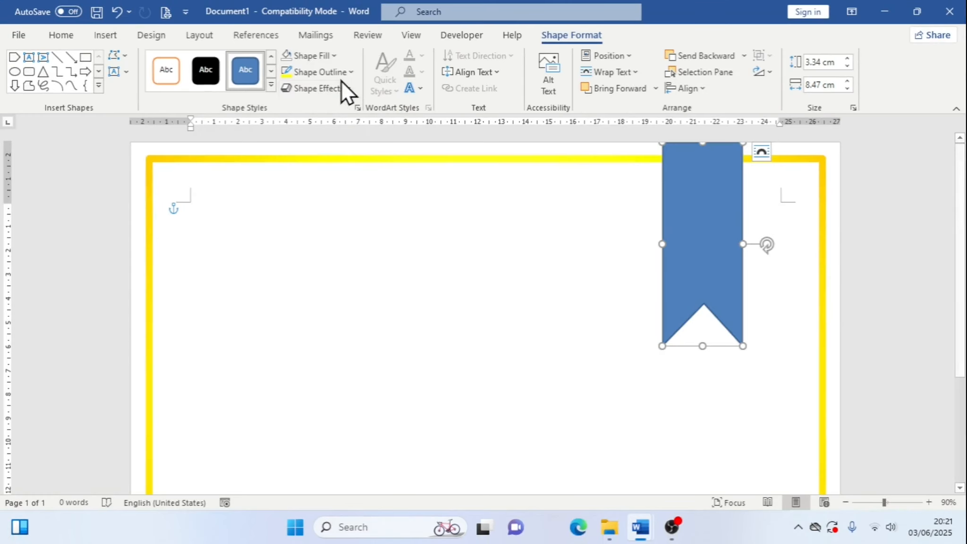
click(334, 55)
click(383, 189)
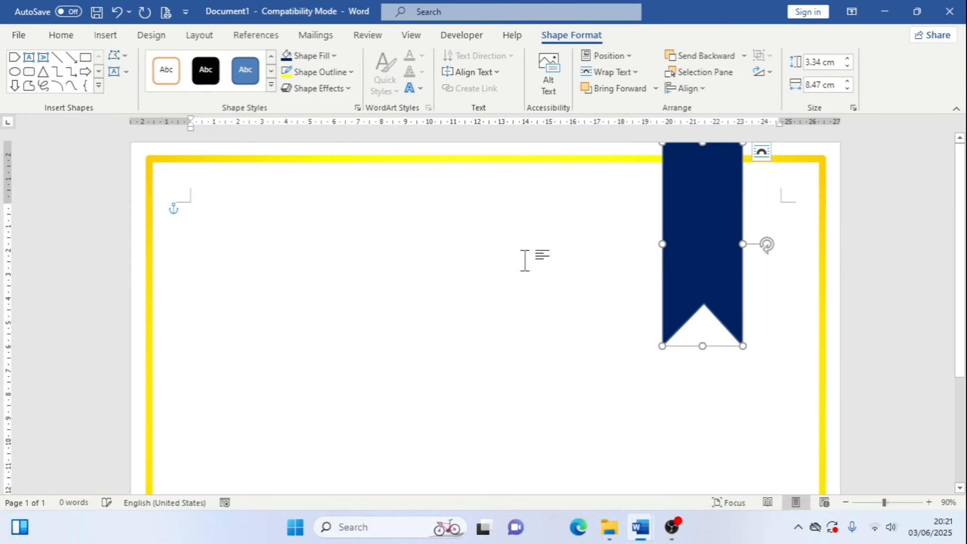
Remove the outline from the ribbon shape
click(619, 159)
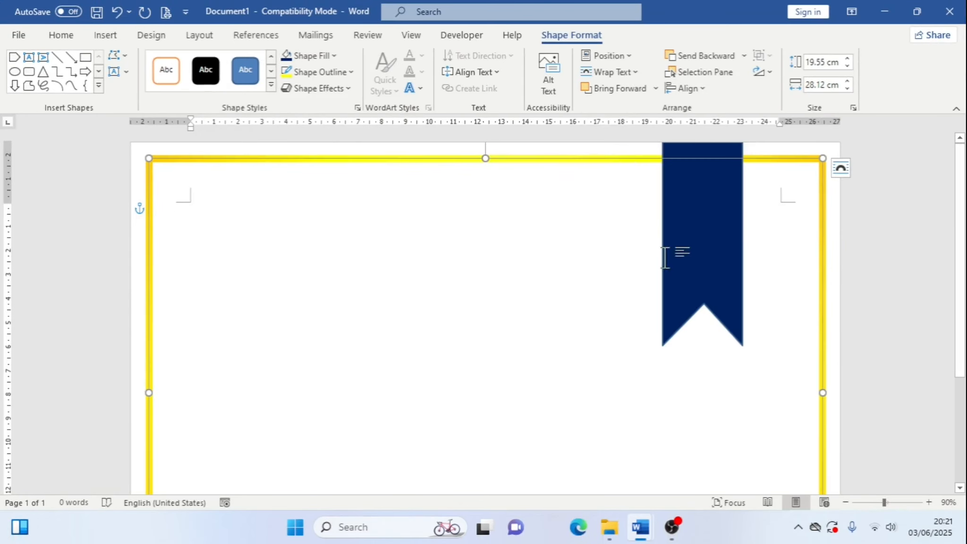
click(731, 243)
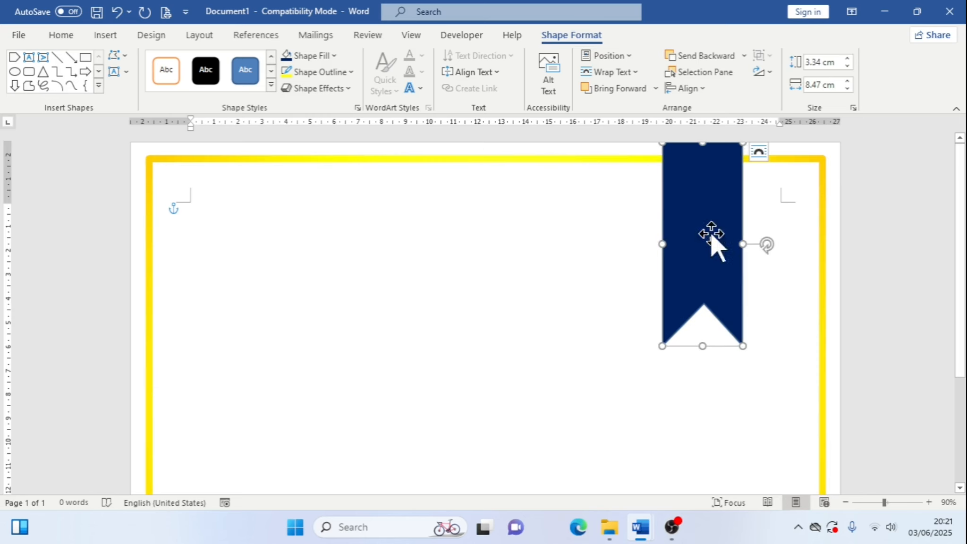
click(348, 73)
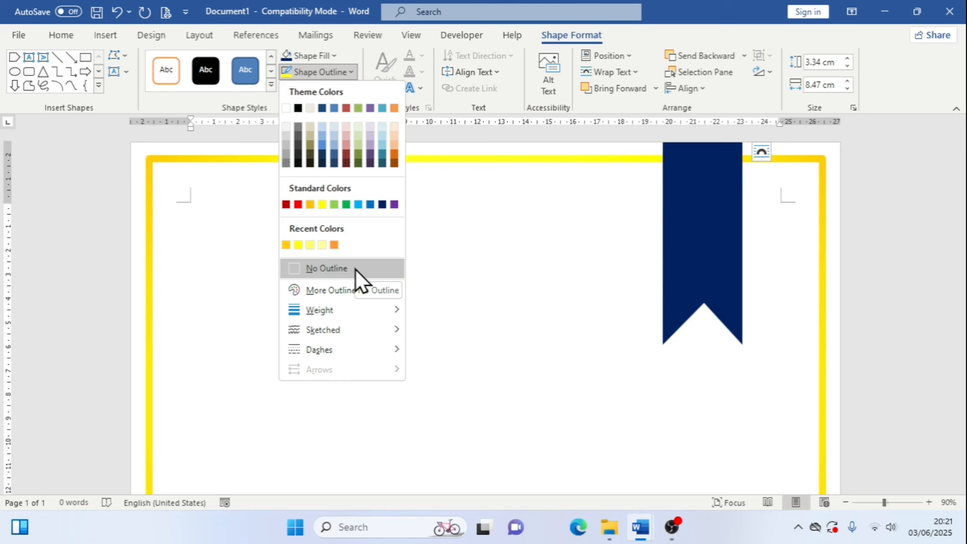
click(355, 268)
click(811, 385)
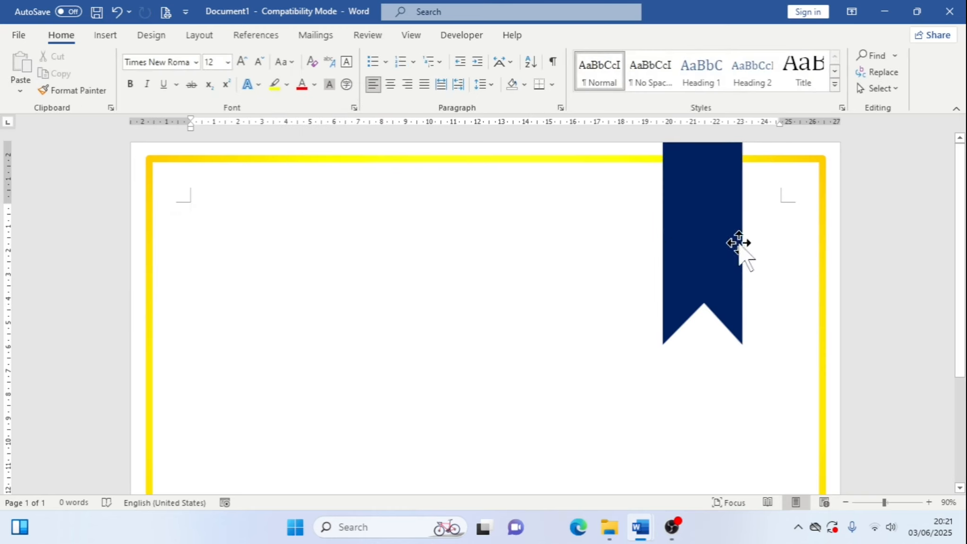
Compare the ribbon with the reference certificate in the other open document, then return
mouse_move(648, 531)
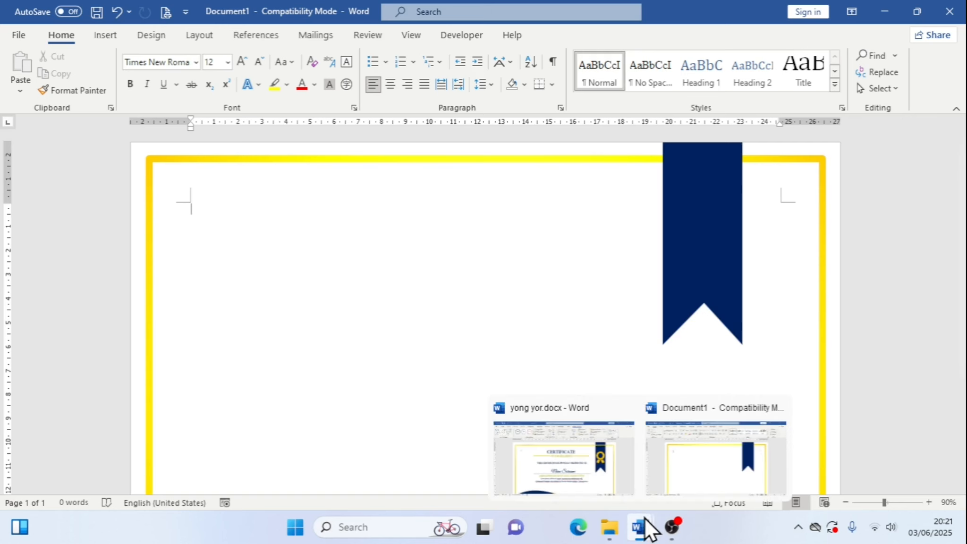
click(633, 459)
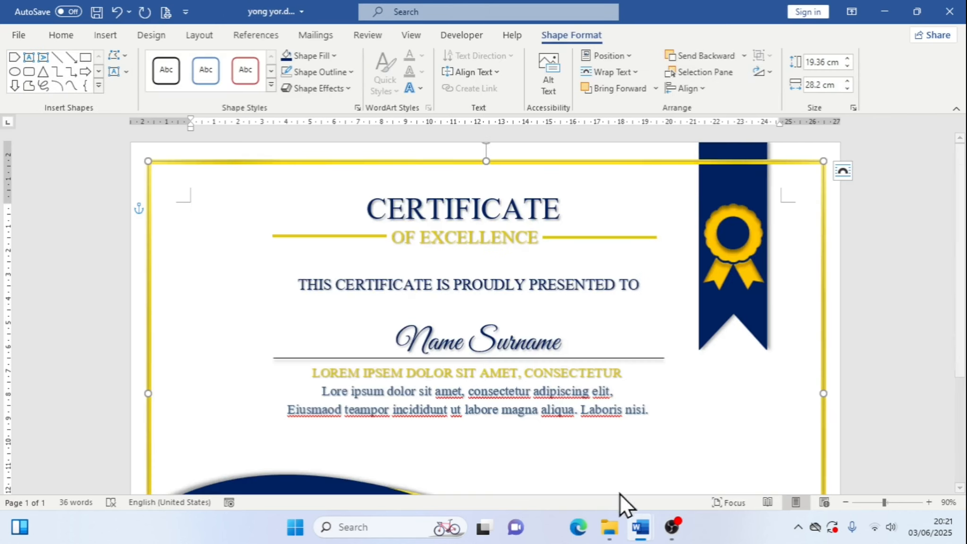
mouse_move(635, 534)
click(740, 446)
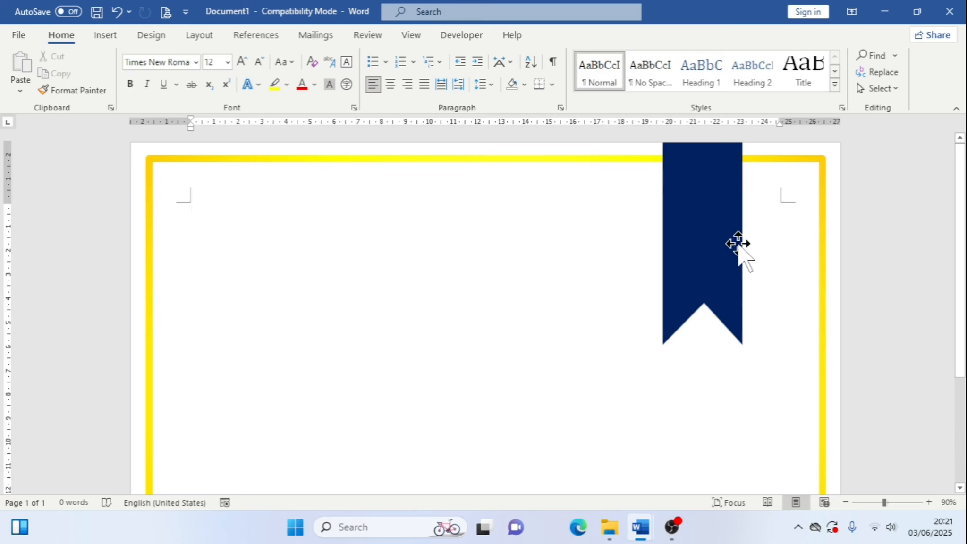
click(738, 268)
click(578, 35)
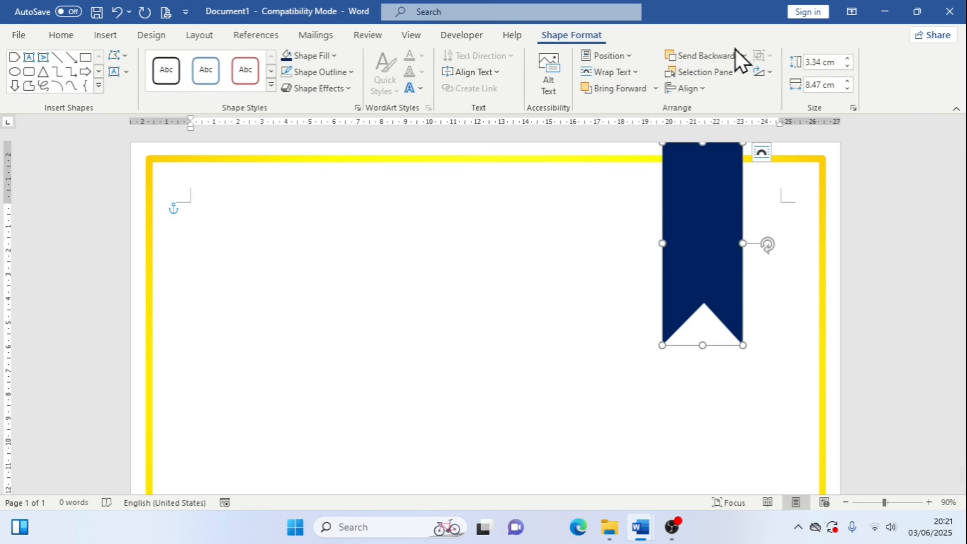
click(744, 56)
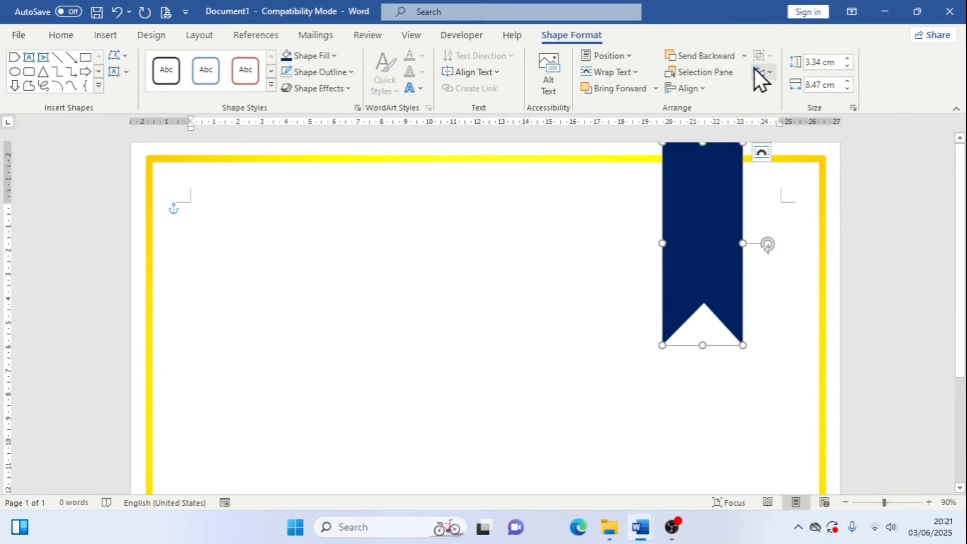
click(734, 71)
click(734, 172)
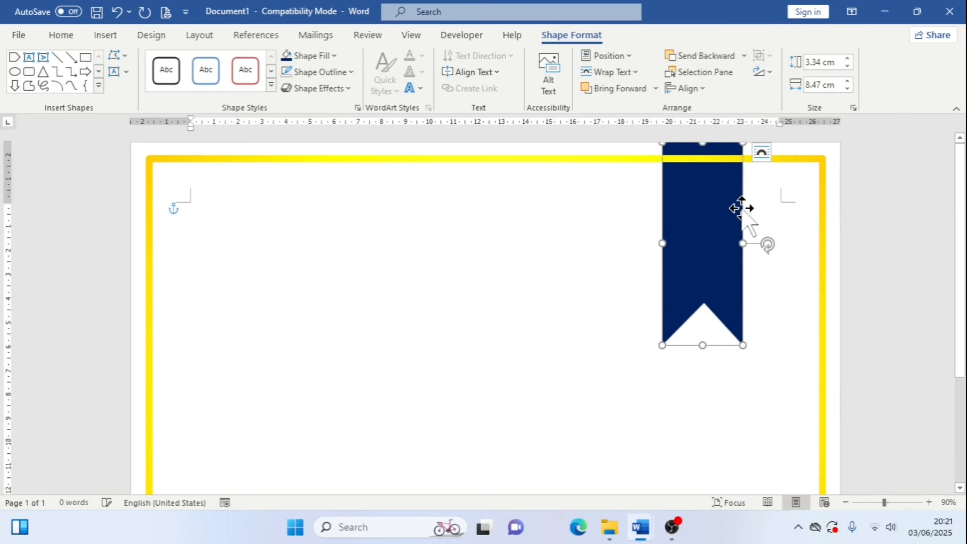
click(767, 218)
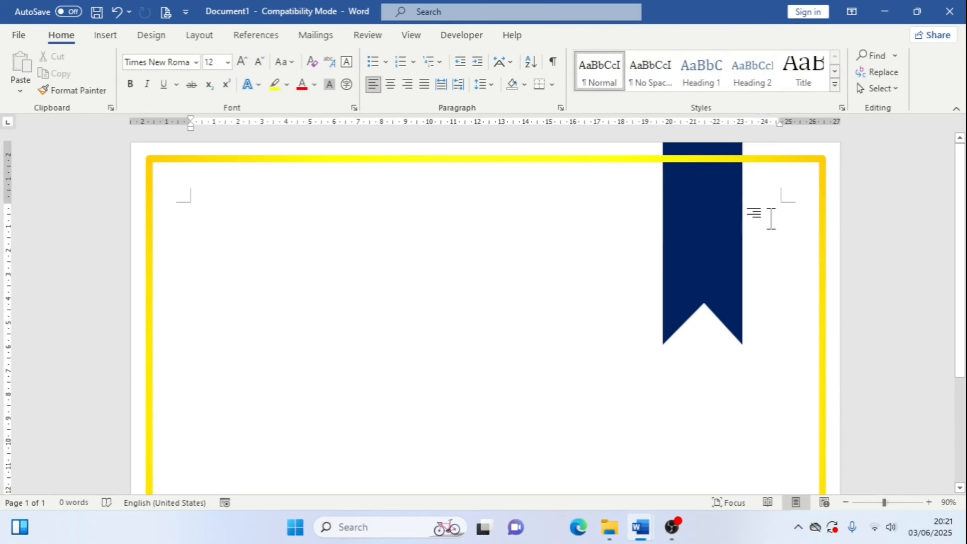
Switch to the reference certificate document to compare the ribbon design
scroll(771, 221, down, 2)
scroll(771, 231, up, 2)
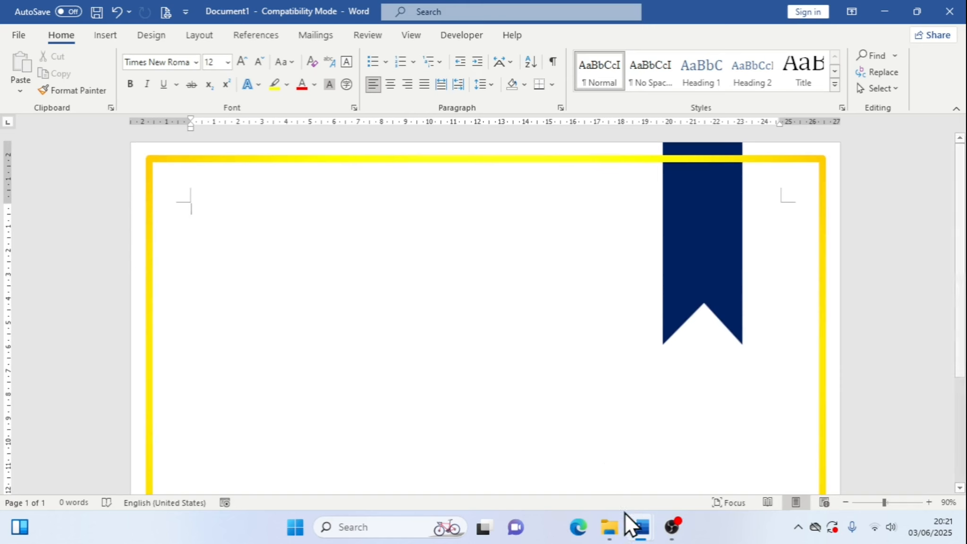
mouse_move(632, 524)
click(595, 470)
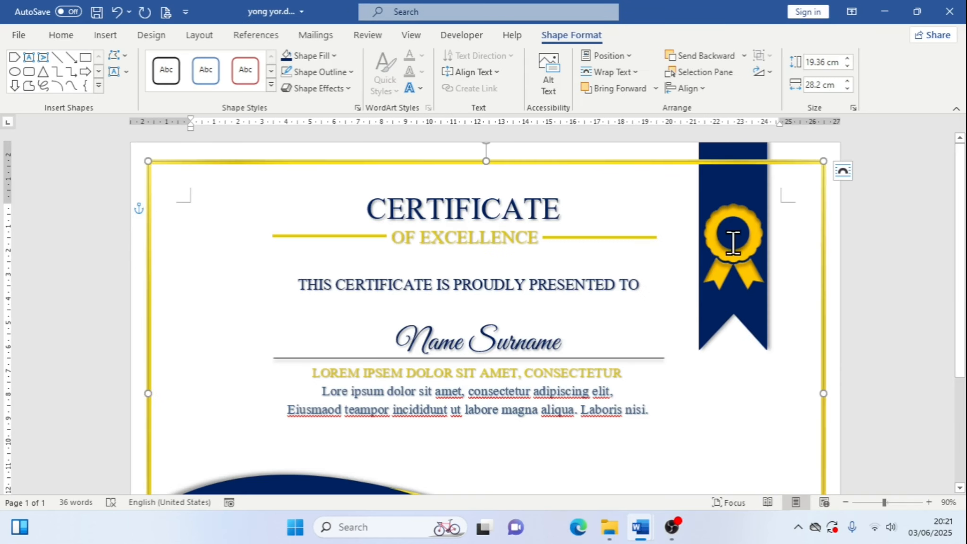
Return to the certificate and insert the ribbon award icon from the stock icons by searching for "ribbon"
click(681, 464)
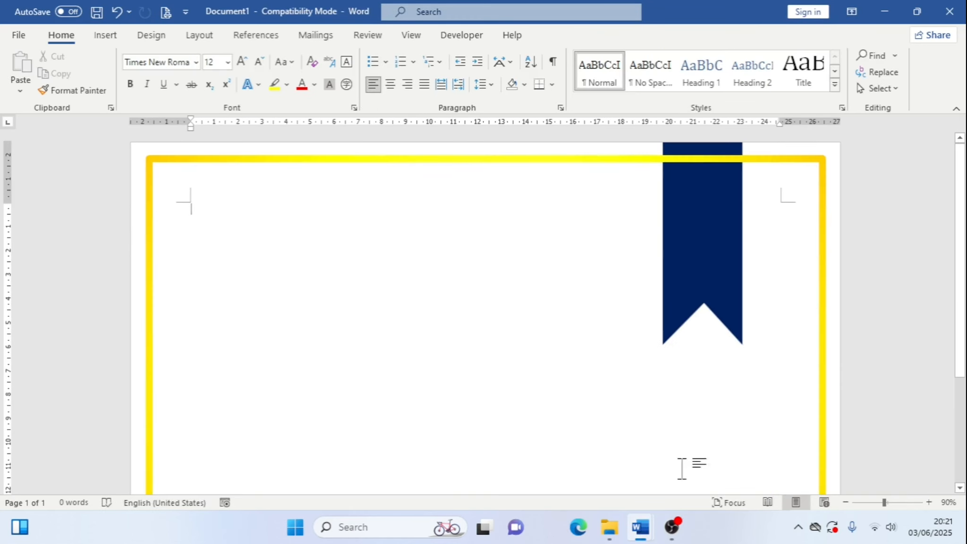
click(105, 36)
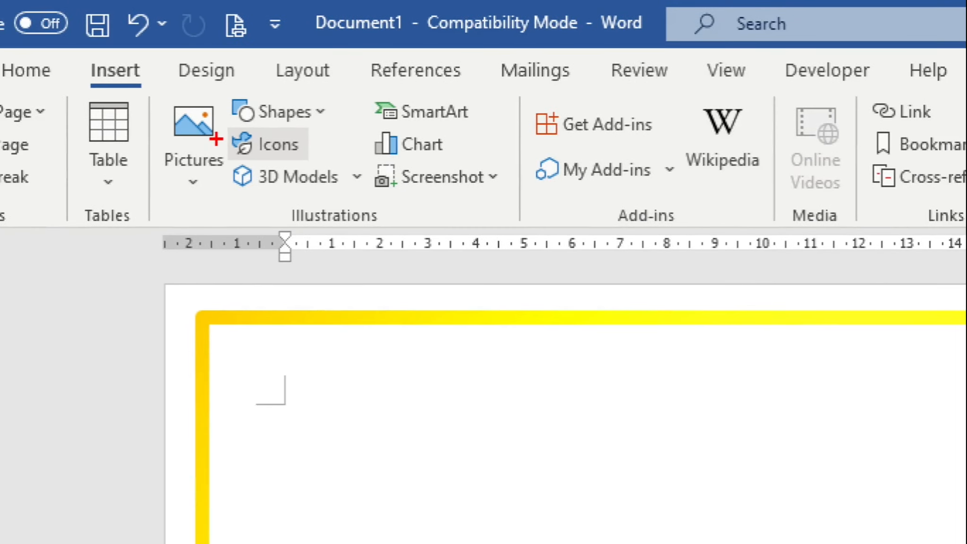
drag(219, 129, 314, 152)
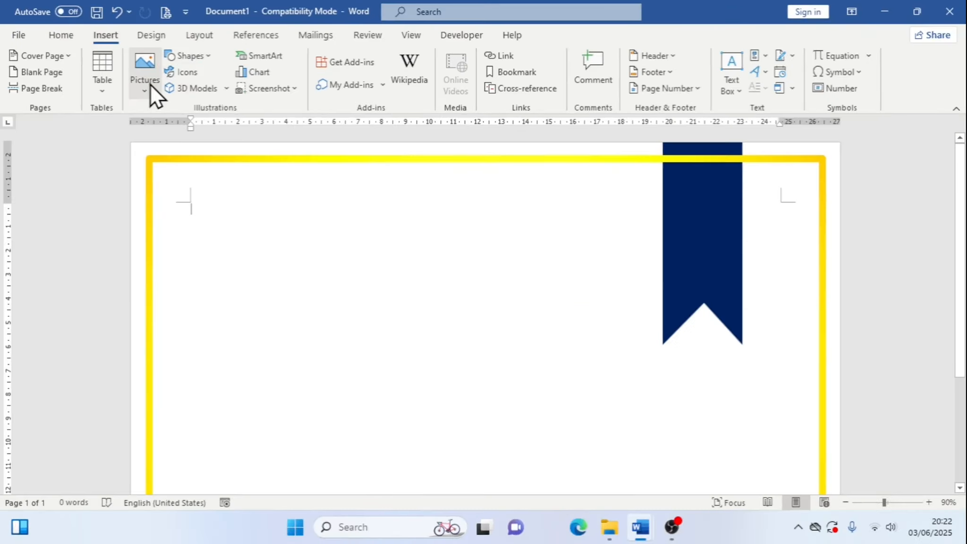
click(204, 169)
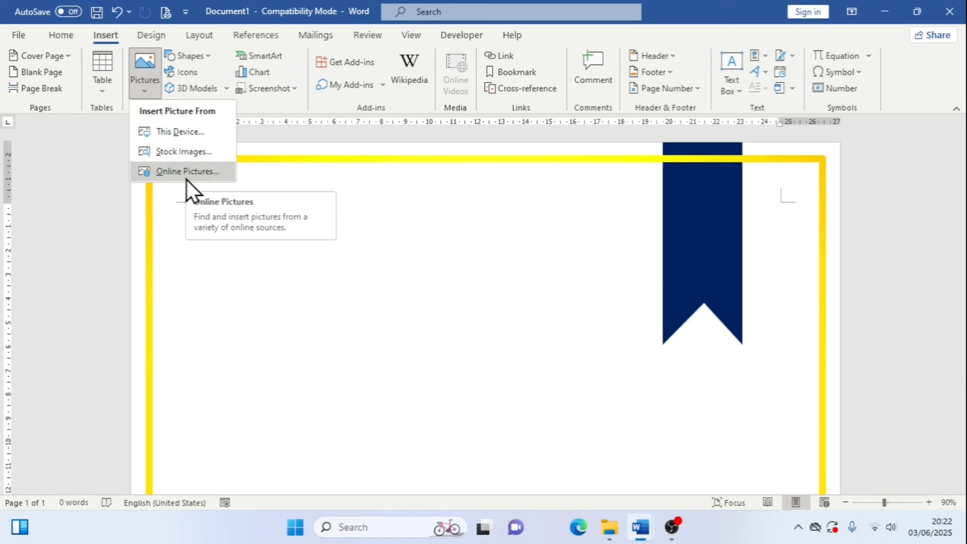
click(189, 73)
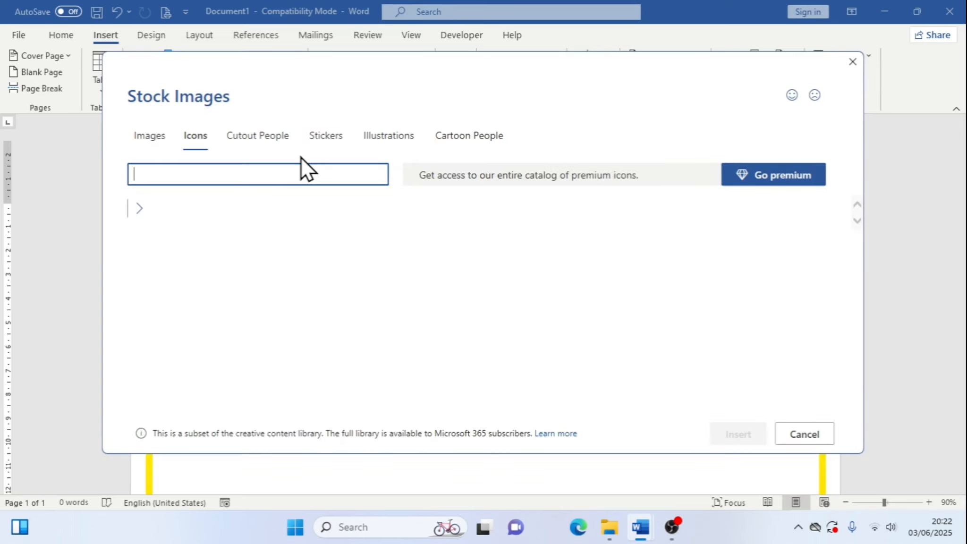
text(r)
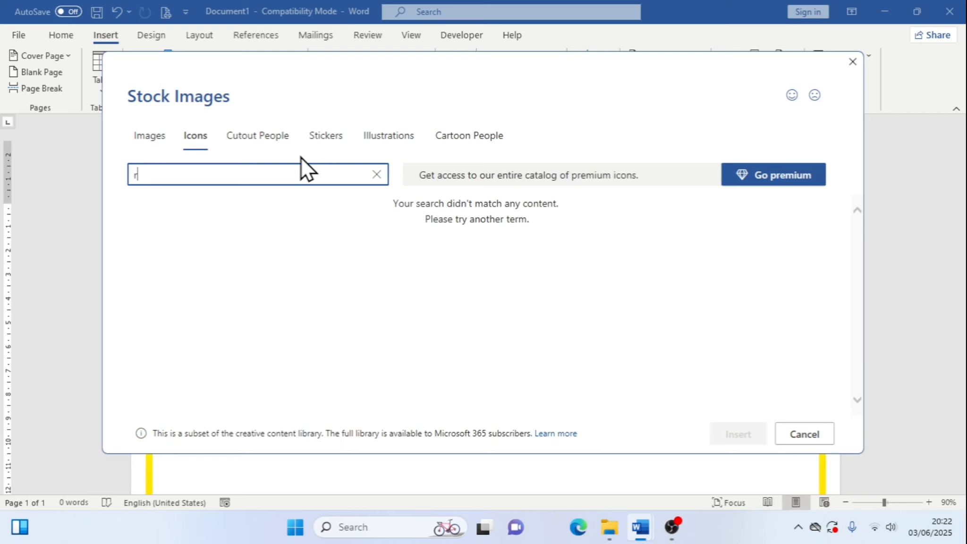
text(ibbon)
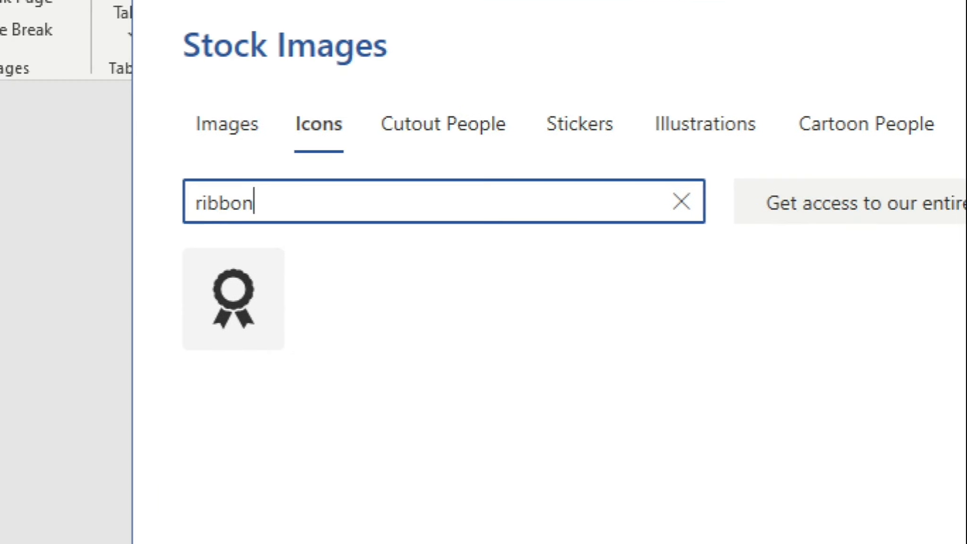
drag(176, 191, 315, 228)
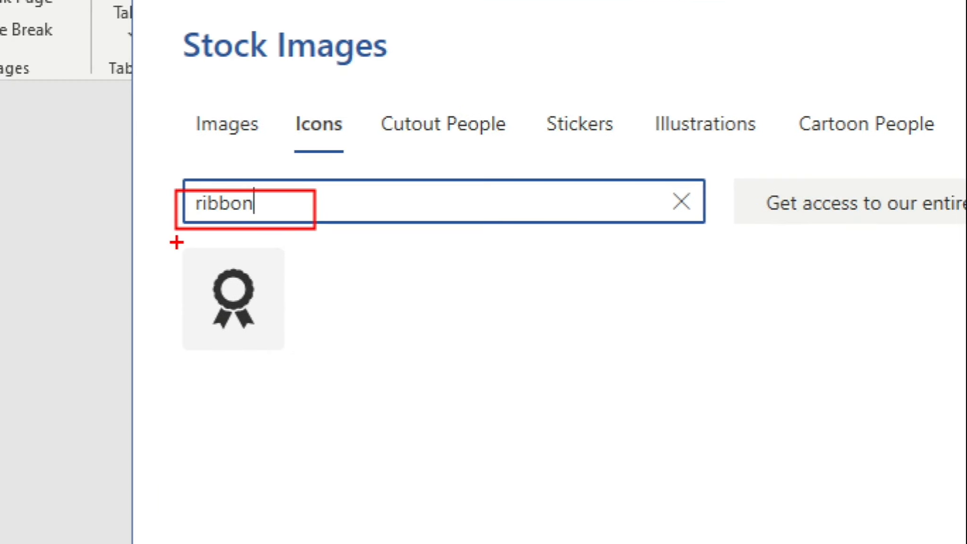
drag(175, 243, 350, 404)
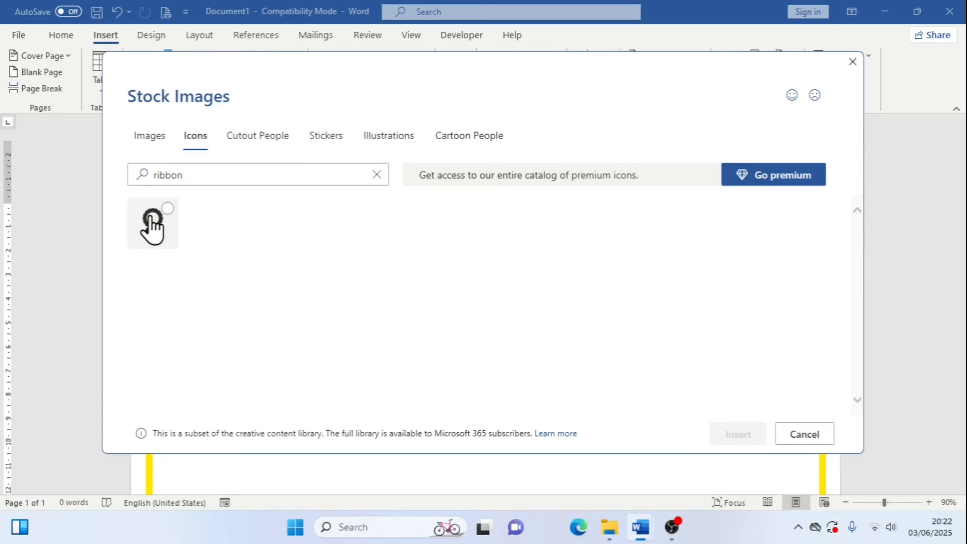
click(231, 293)
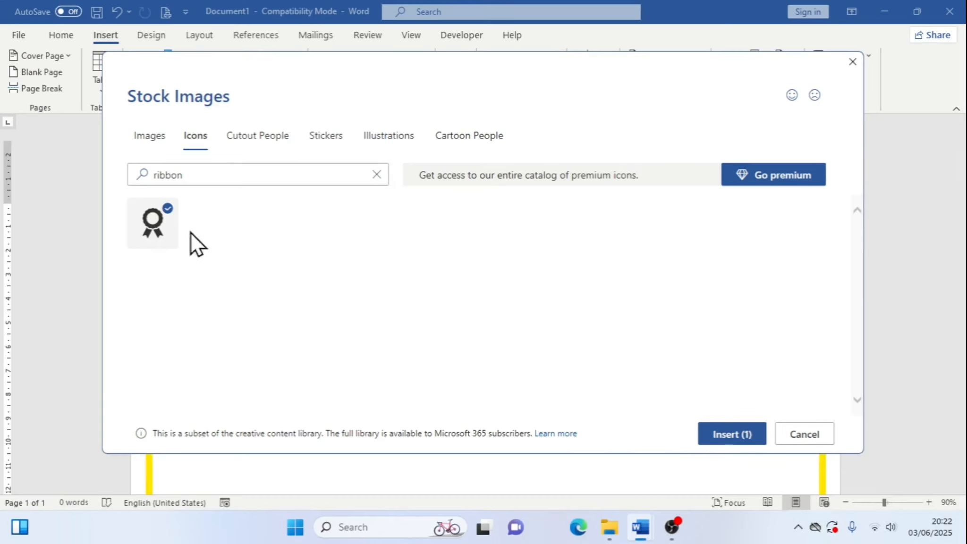
click(724, 435)
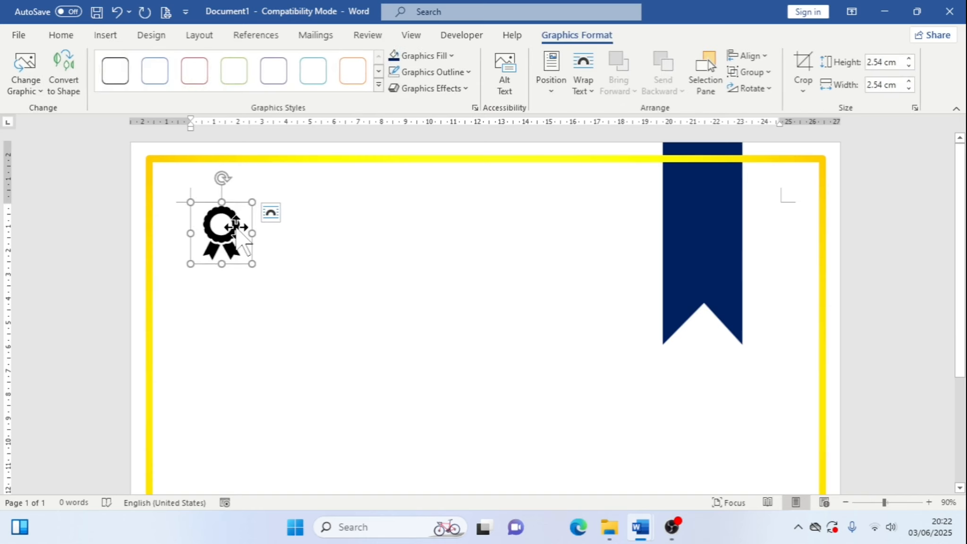
Set the award icon's text wrapping to In Front of Text and move it onto the top of the blue ribbon
click(349, 263)
click(238, 243)
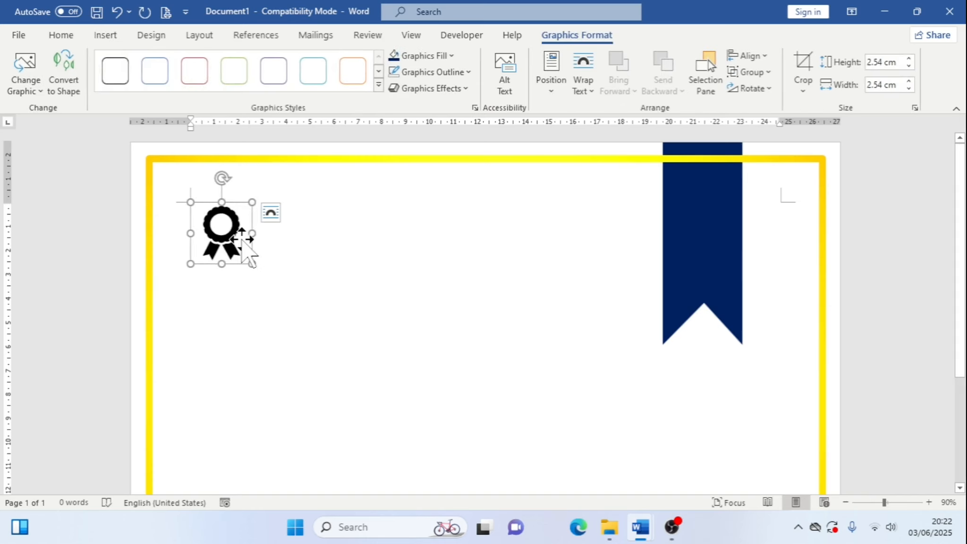
click(270, 213)
key(ctrl+1)
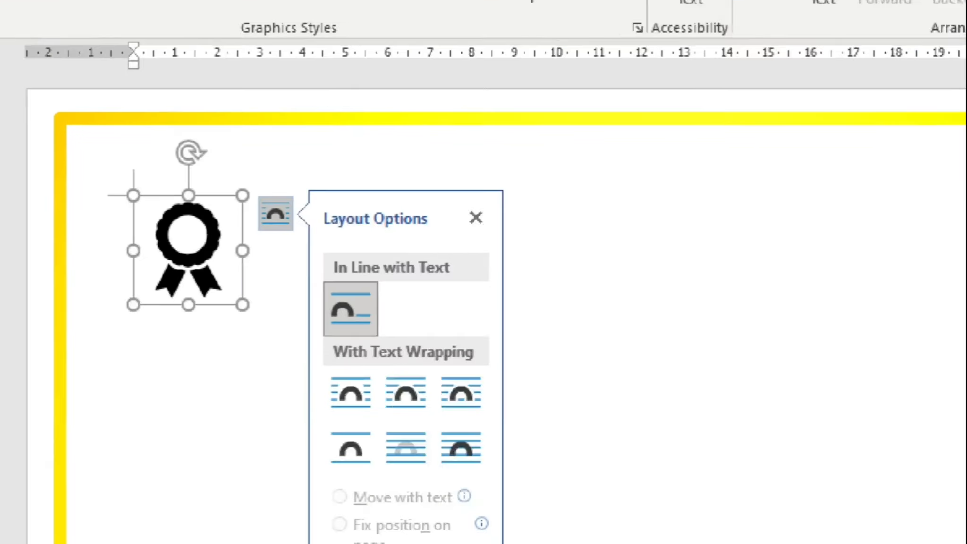
click(264, 211)
mouse_move(317, 282)
mouse_down()
mouse_move(414, 388)
mouse_move(409, 360)
mouse_up()
key(ctrl+z)
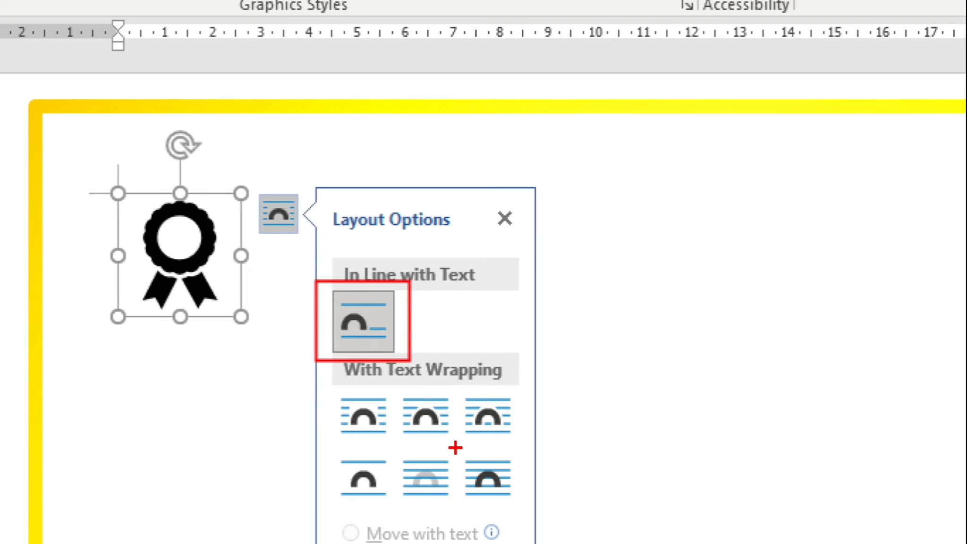
drag(455, 447, 526, 504)
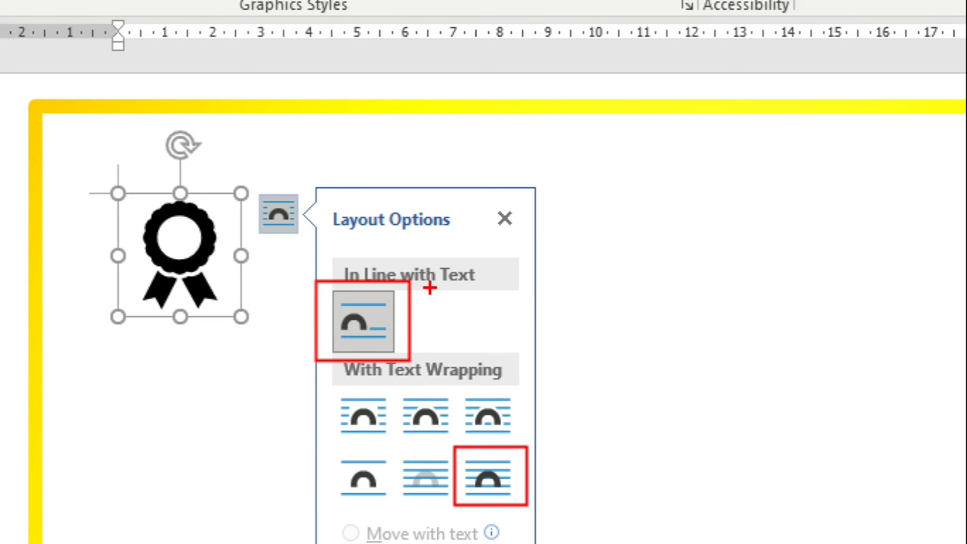
key(Escape)
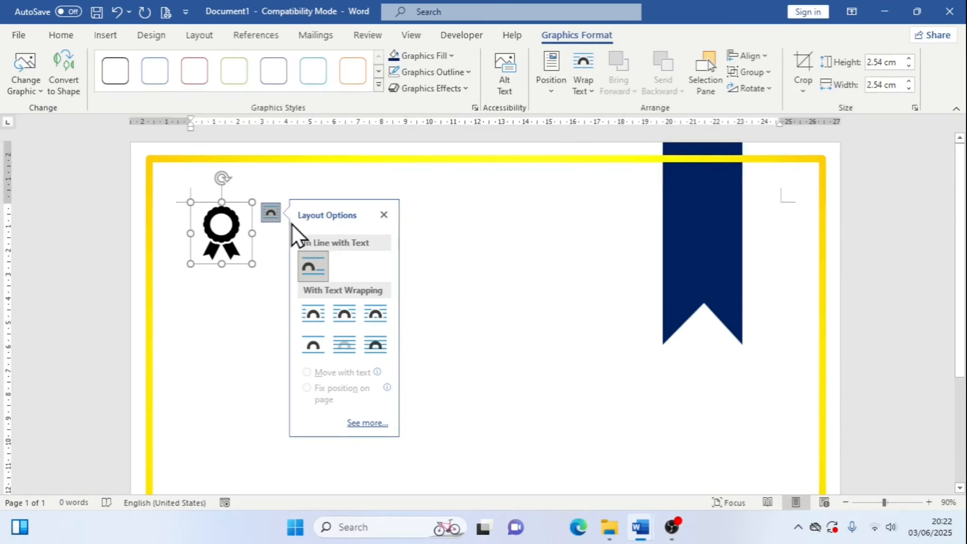
click(378, 343)
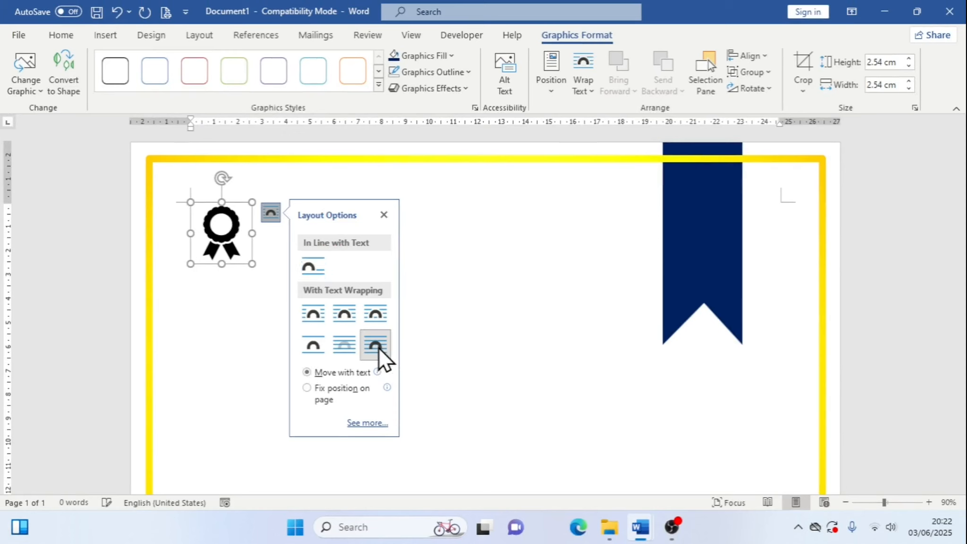
click(384, 215)
drag(228, 227, 703, 232)
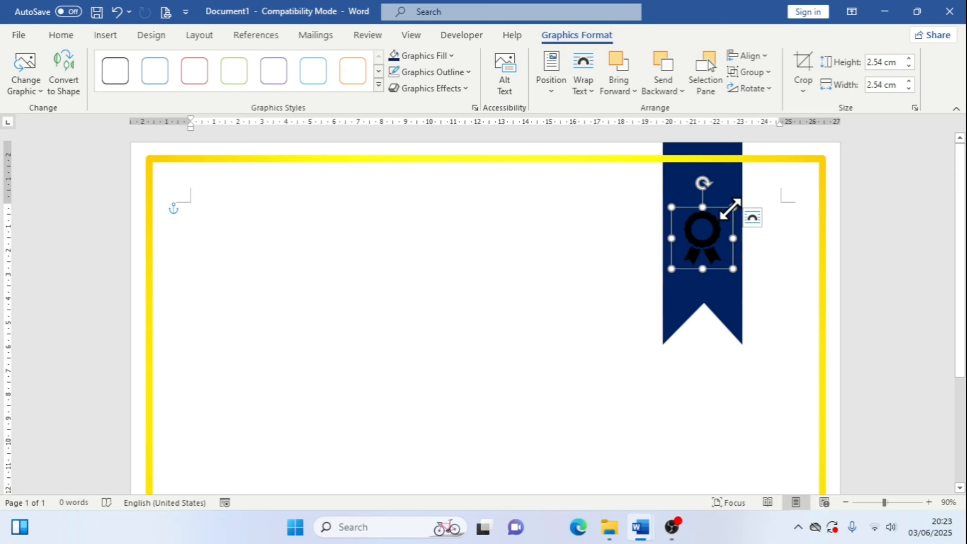
Enlarge the award icon to about 4.1 cm and centre it near the top of the blue ribbon
drag(730, 209, 742, 197)
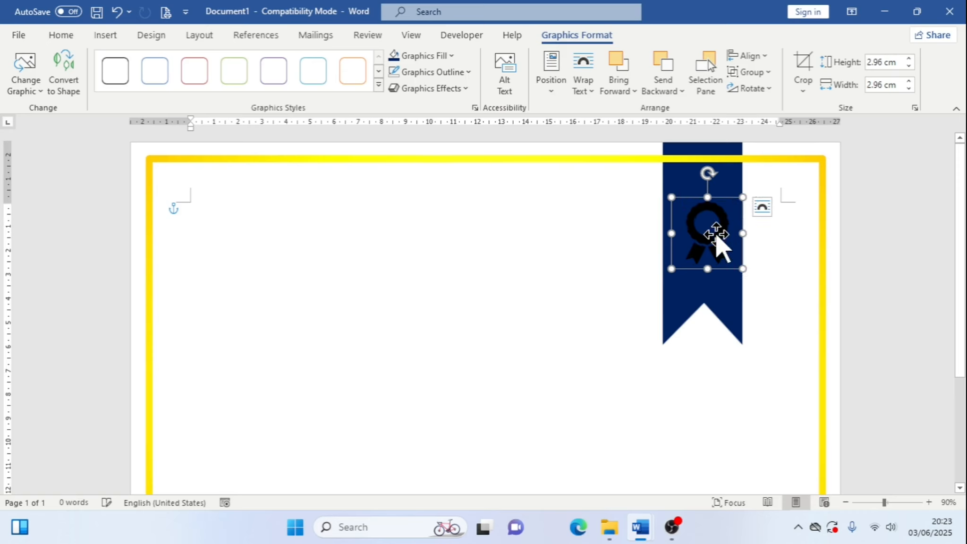
drag(716, 234, 707, 251)
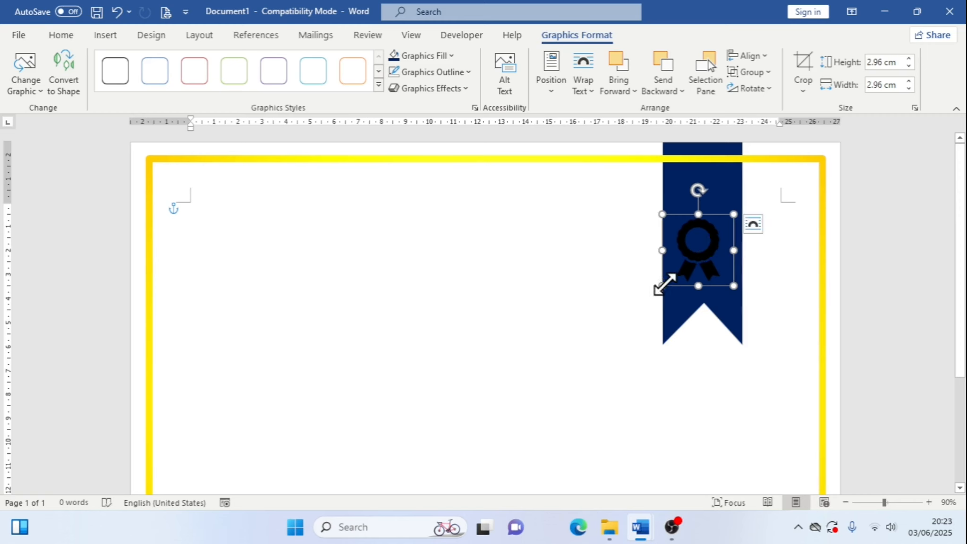
drag(662, 285, 693, 261)
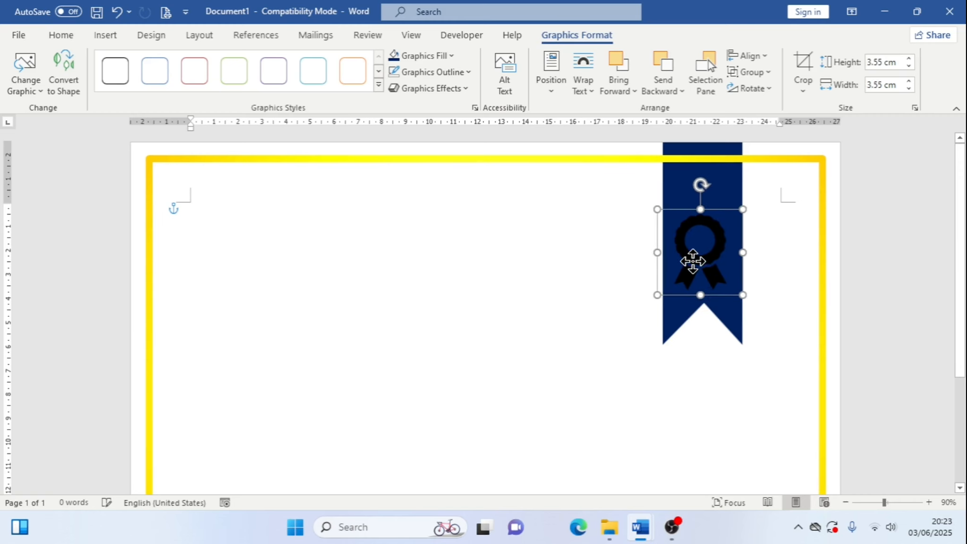
drag(741, 292, 749, 302)
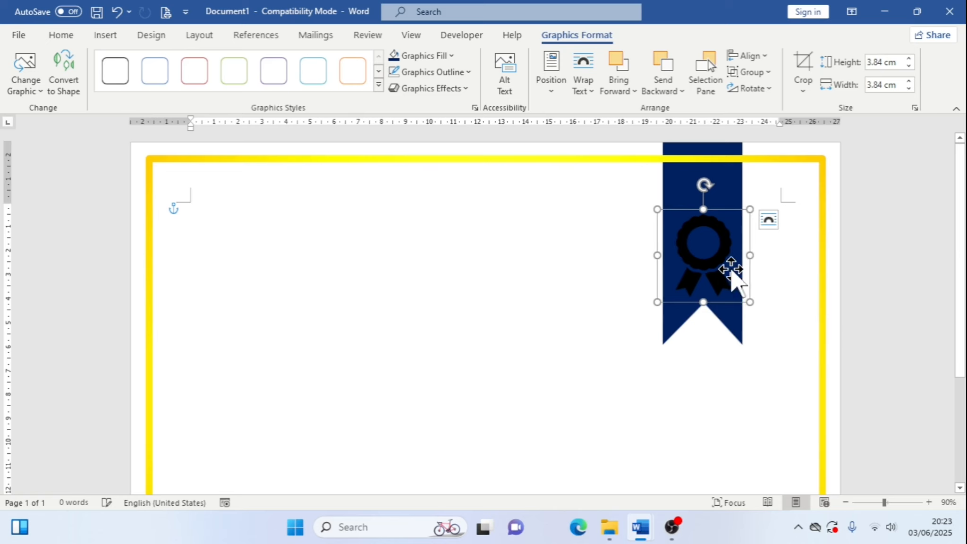
drag(719, 266, 710, 248)
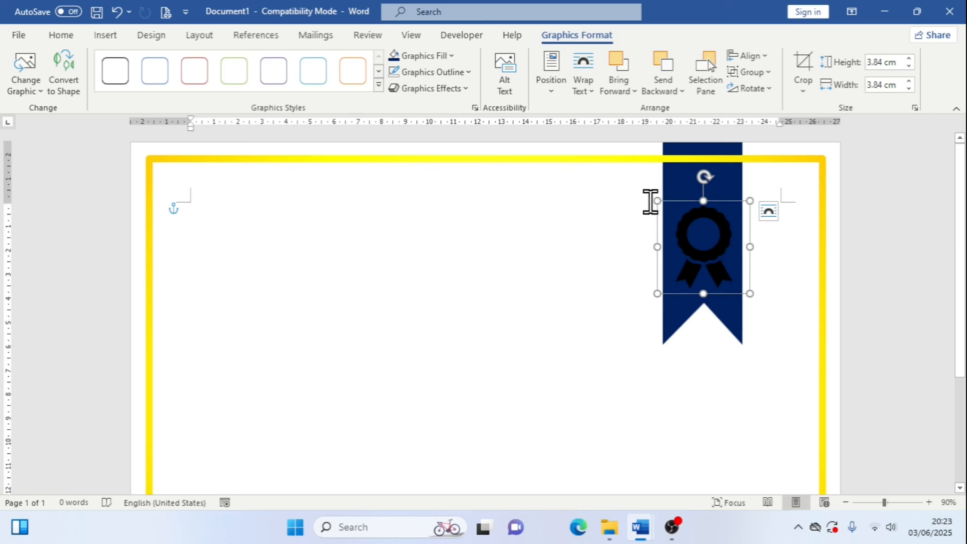
drag(656, 200, 651, 195)
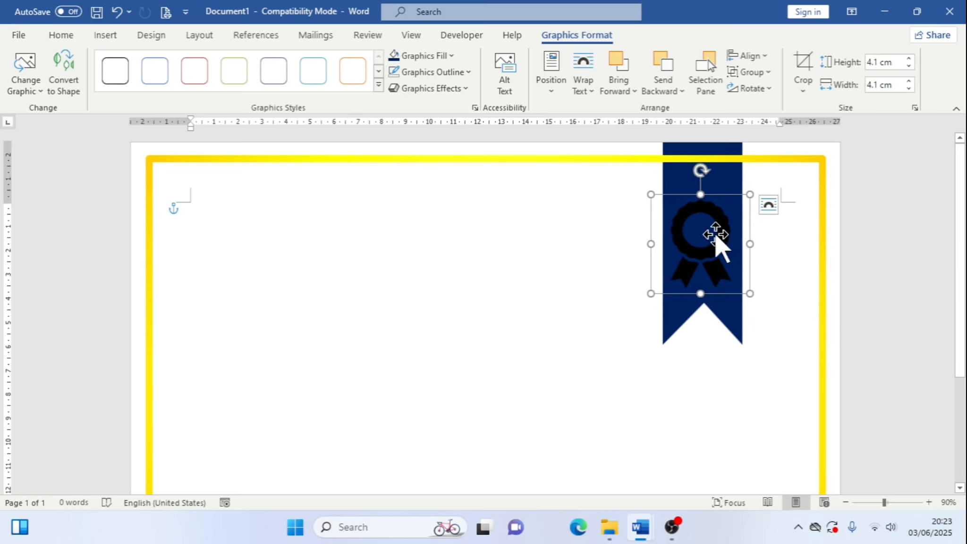
drag(715, 234, 720, 231)
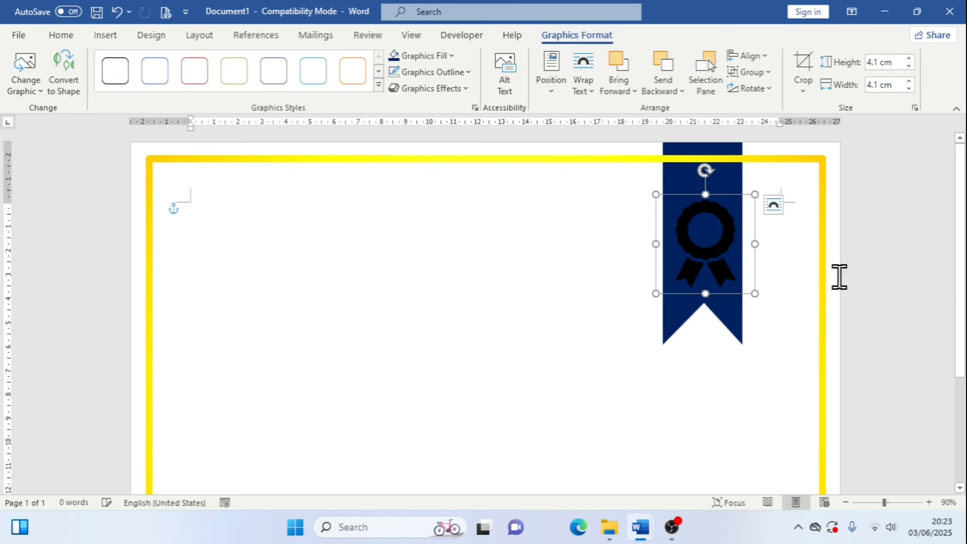
key(Left)
key(Left)
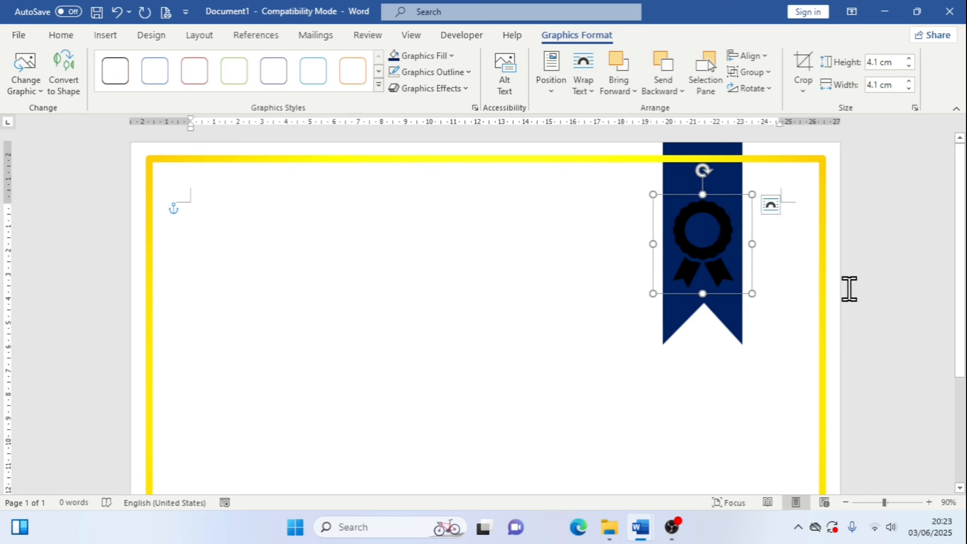
key(Up)
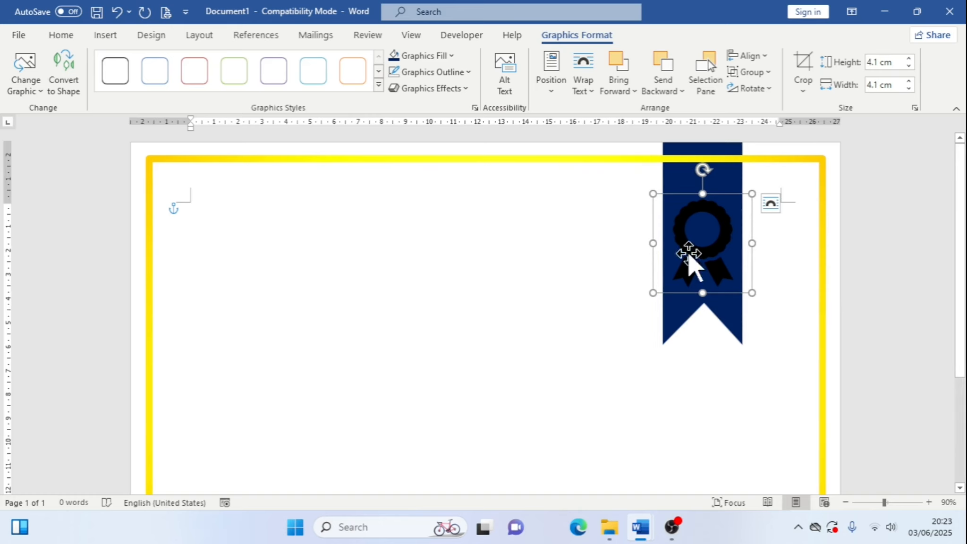
Fill the award icon with the gold recent colour
click(454, 58)
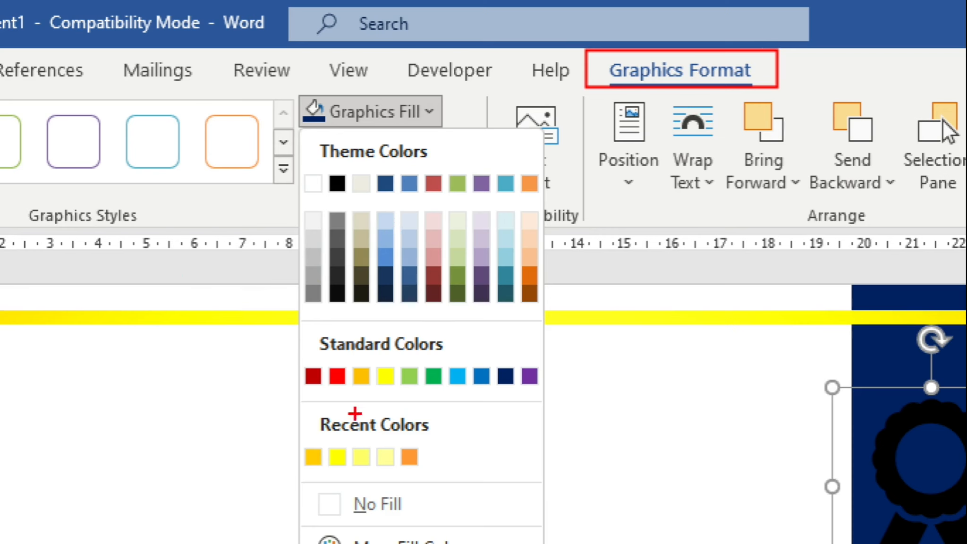
mouse_move(296, 441)
mouse_down()
mouse_move(333, 464)
mouse_move(335, 489)
mouse_up()
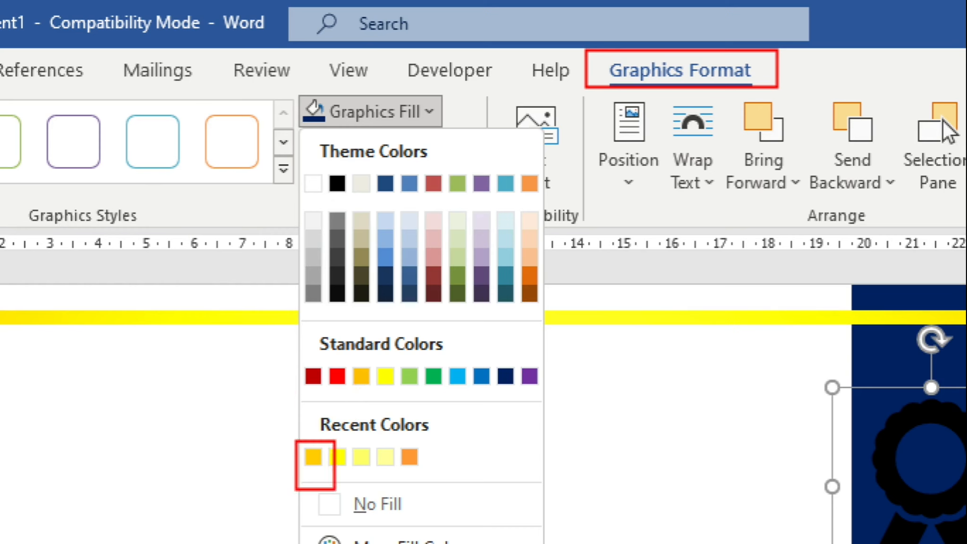
key(Escape)
click(440, 58)
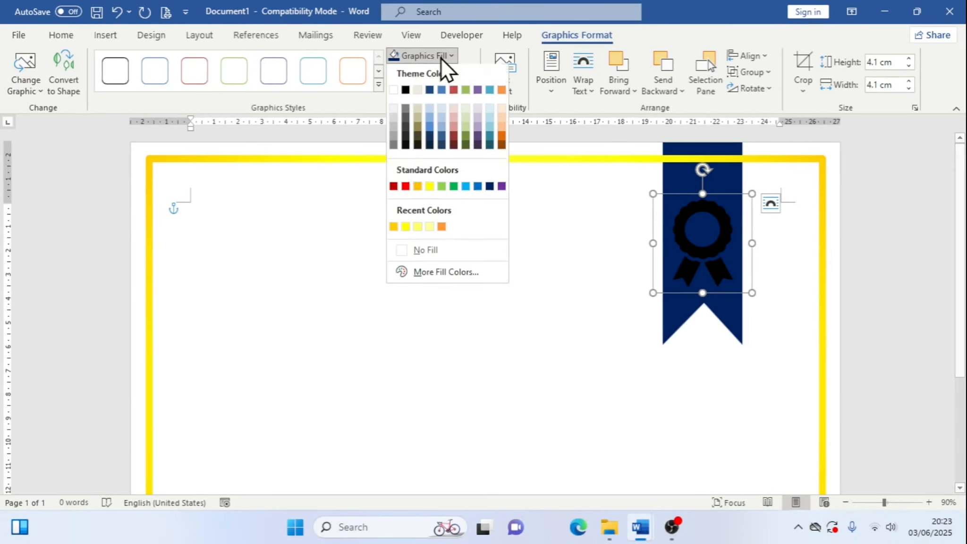
click(394, 229)
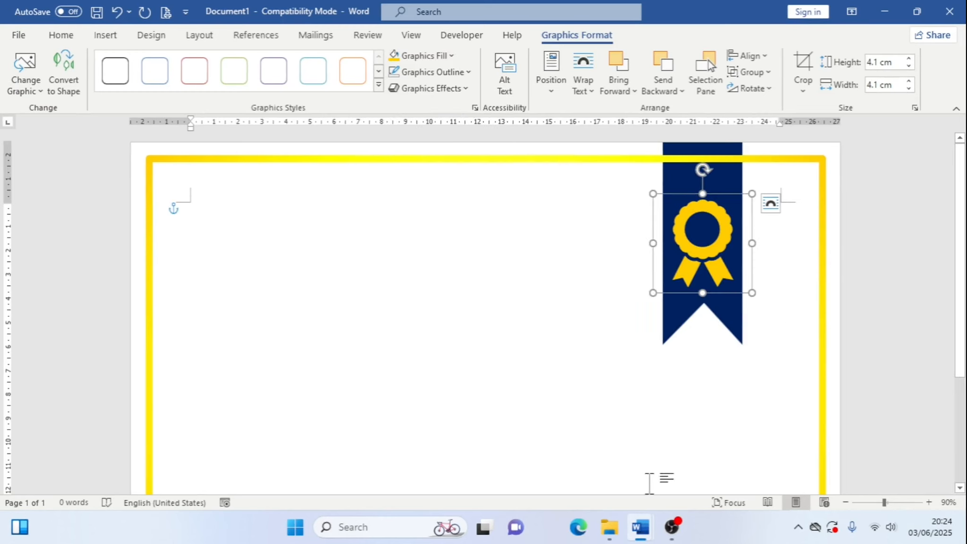
Switch to the reference certificate to compare the award icon, then return to the new certificate
mouse_move(641, 525)
click(605, 478)
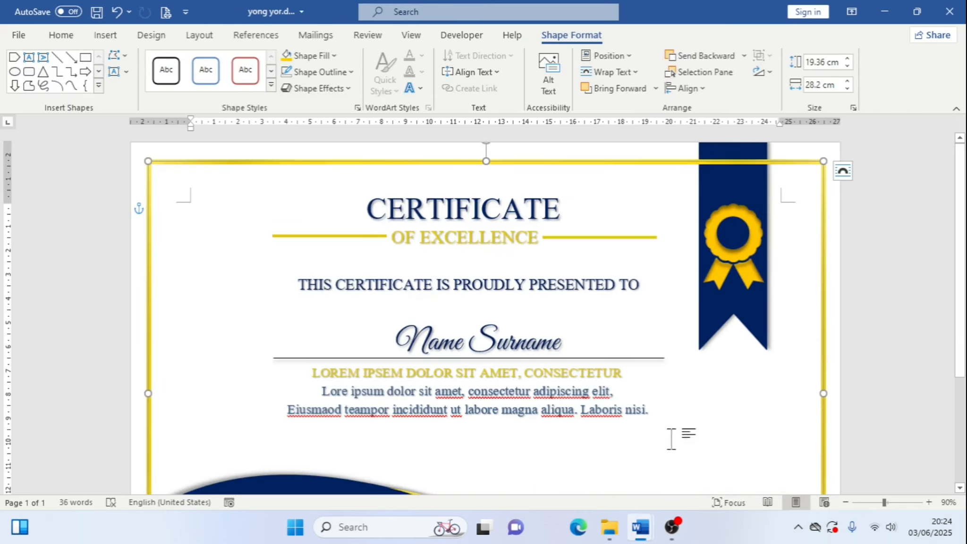
click(711, 461)
click(432, 88)
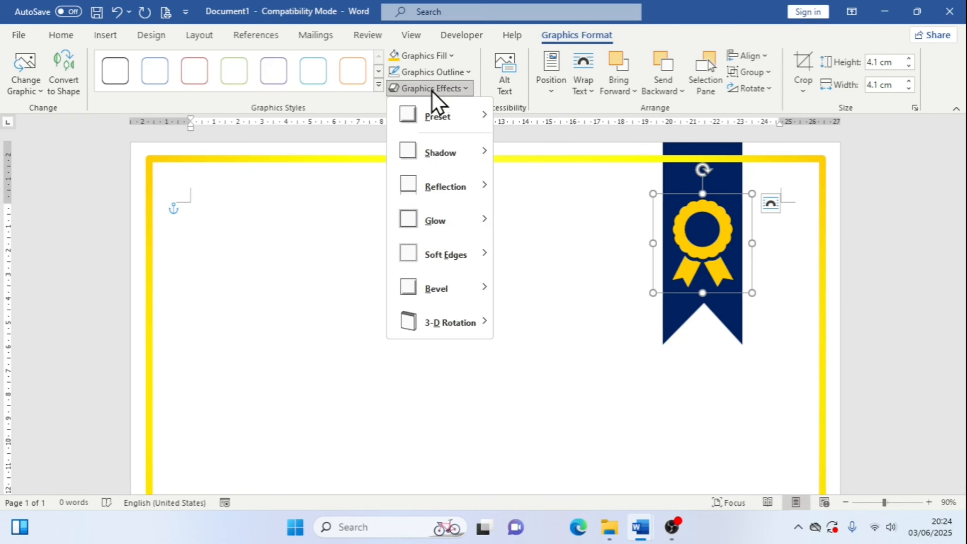
mouse_move(457, 106)
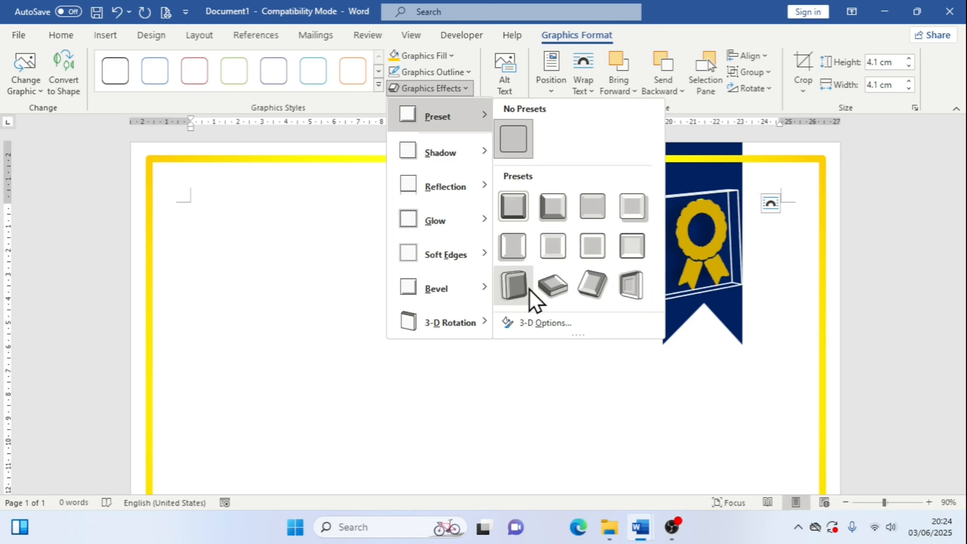
mouse_move(477, 152)
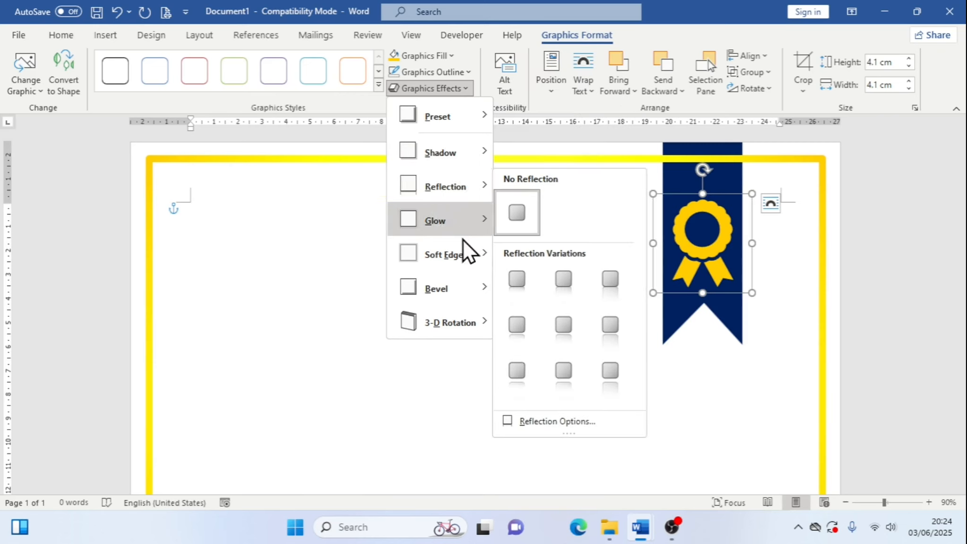
mouse_move(474, 326)
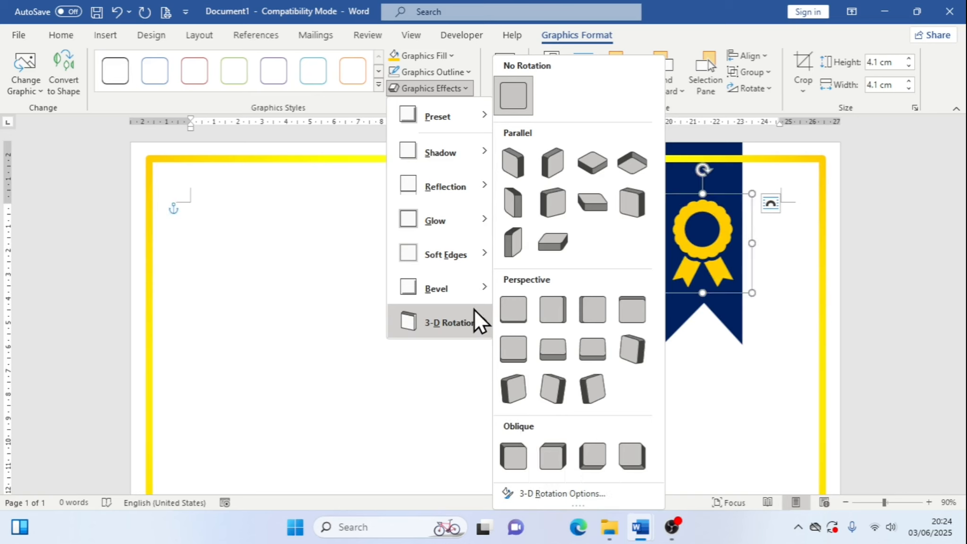
mouse_move(471, 300)
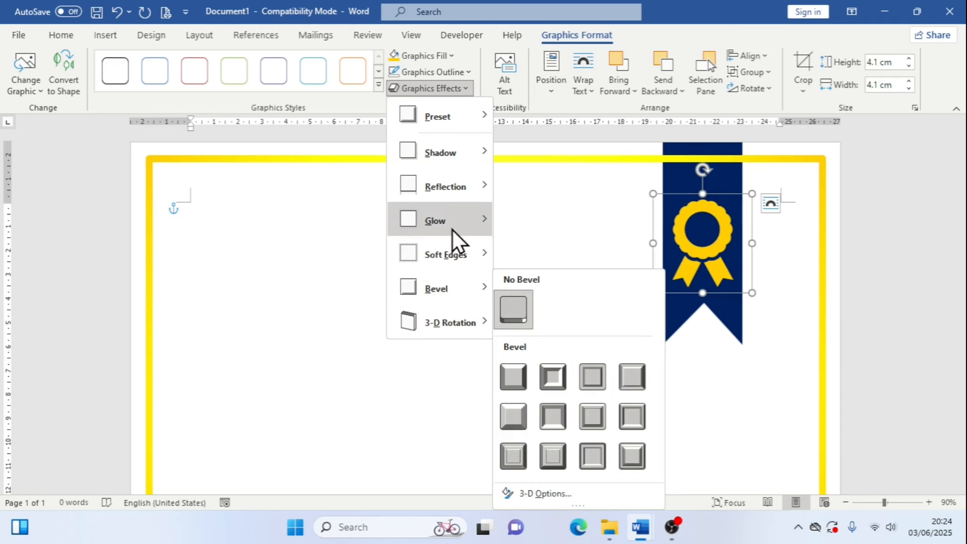
mouse_move(457, 235)
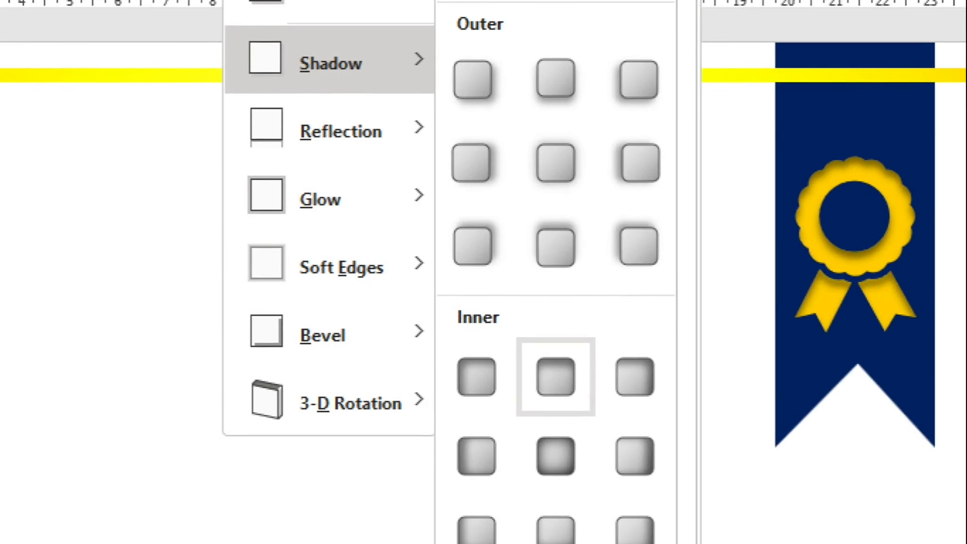
mouse_move(207, 18)
mouse_down()
mouse_move(345, 63)
mouse_move(424, 103)
mouse_up()
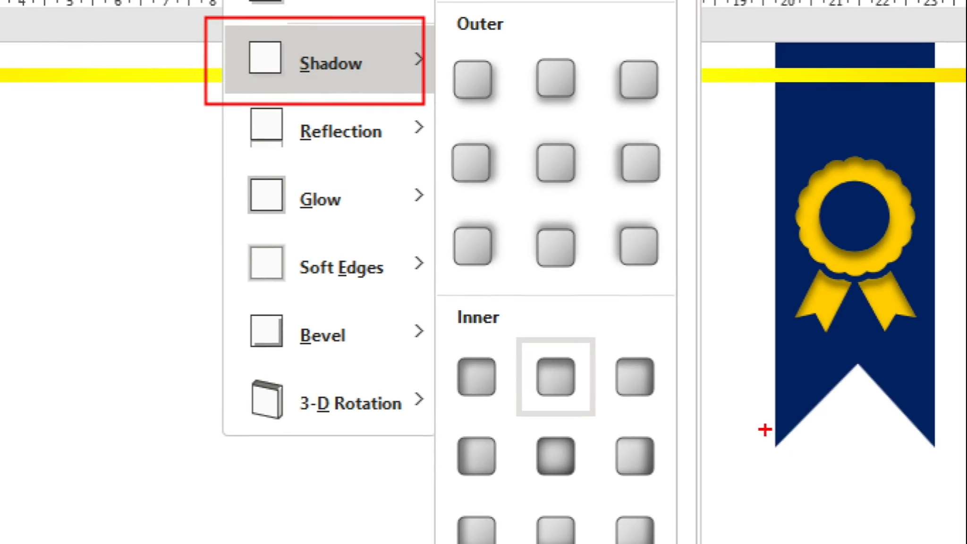
drag(524, 336, 586, 422)
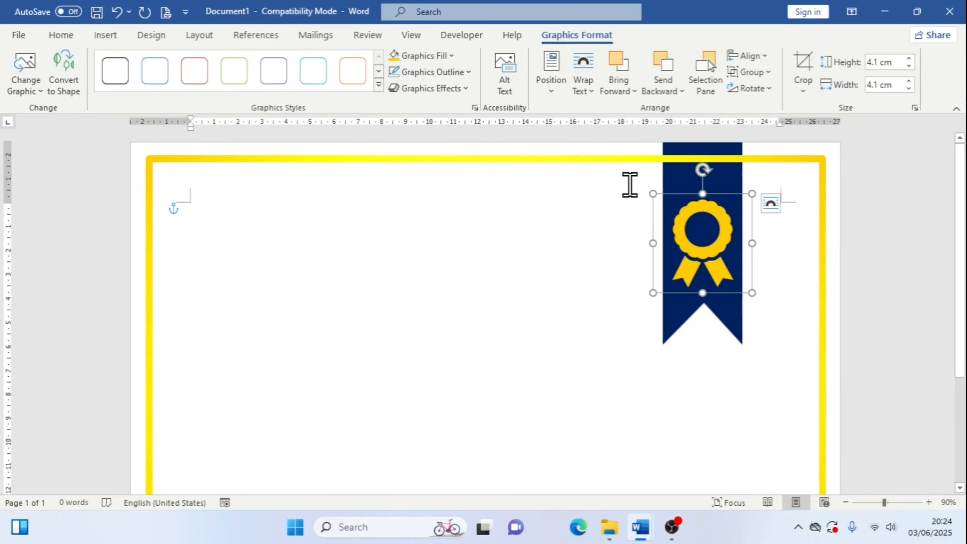
click(444, 59)
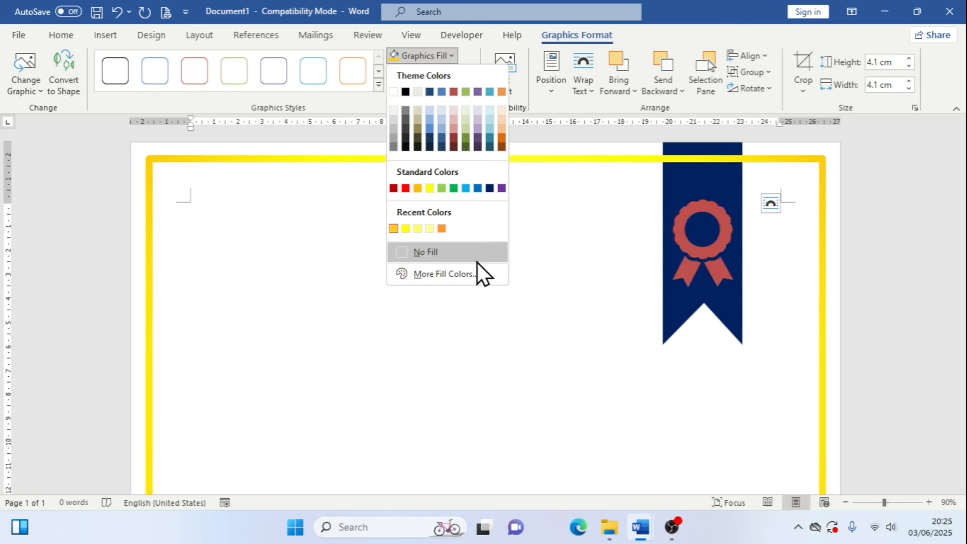
click(458, 57)
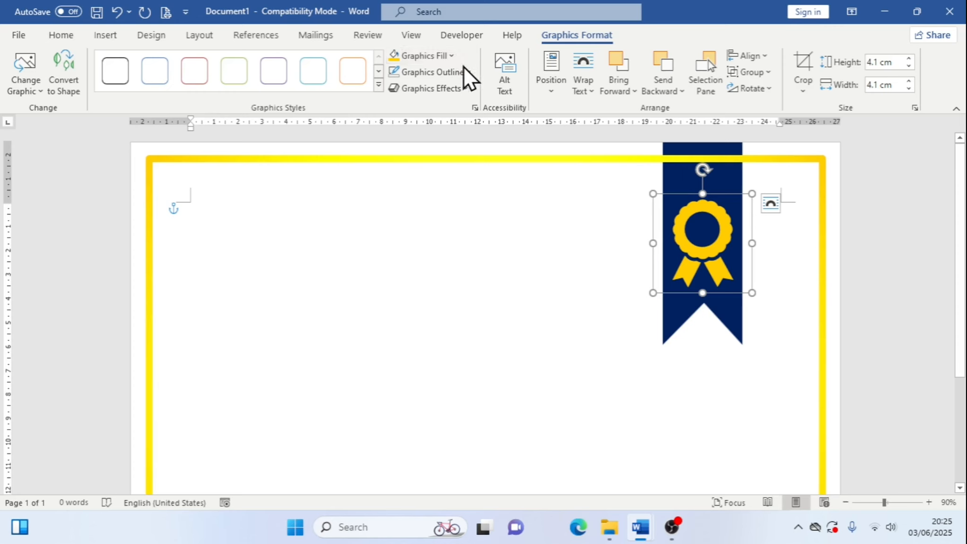
Apply the centre inner shadow effect to the award icon
click(462, 89)
mouse_move(467, 165)
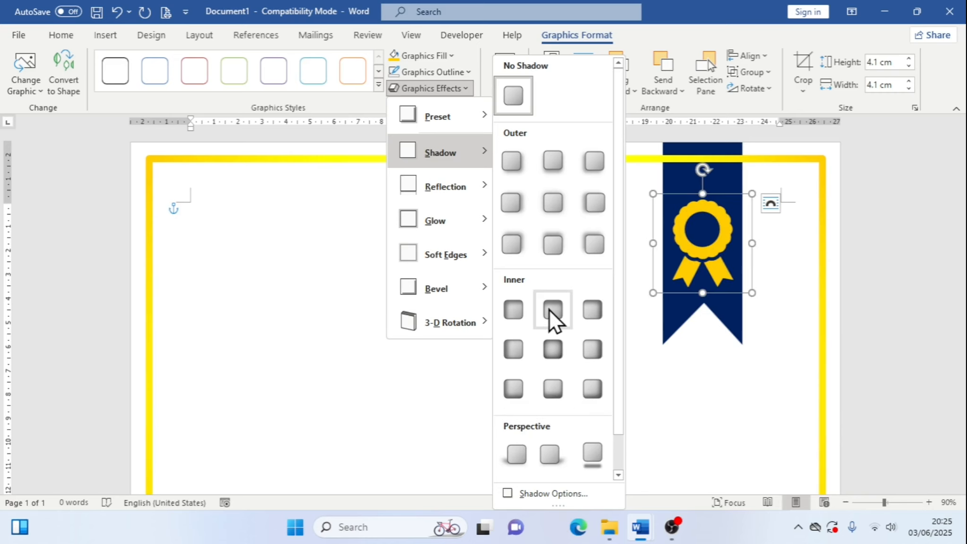
click(565, 328)
click(780, 259)
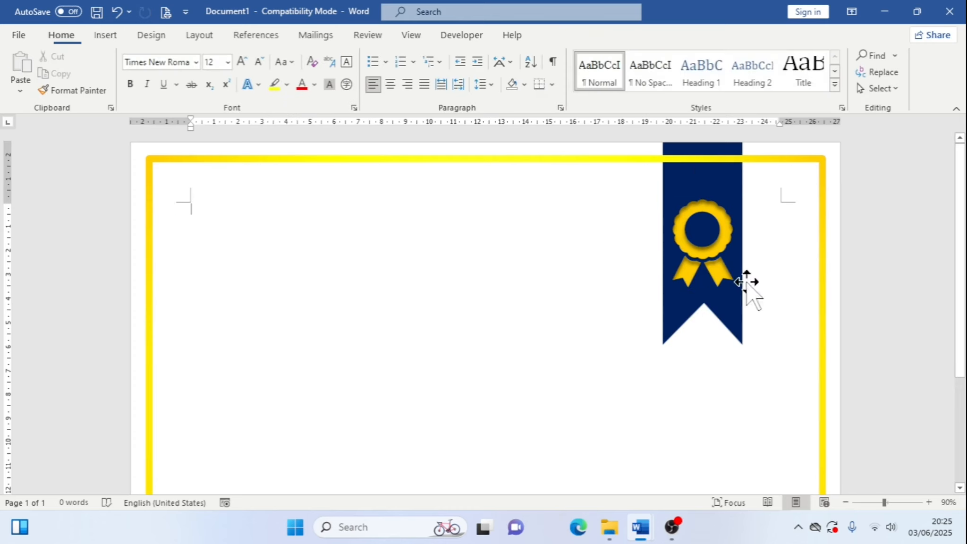
click(723, 254)
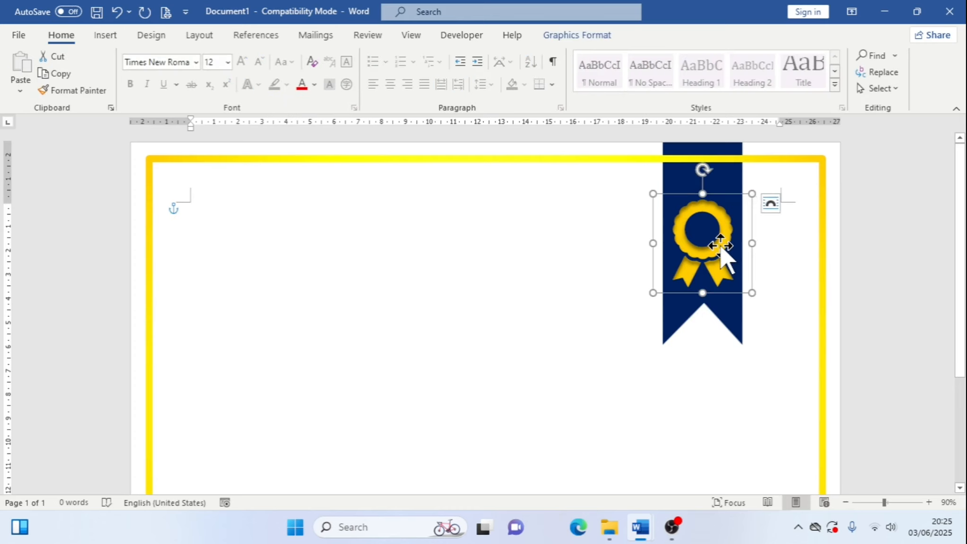
click(770, 204)
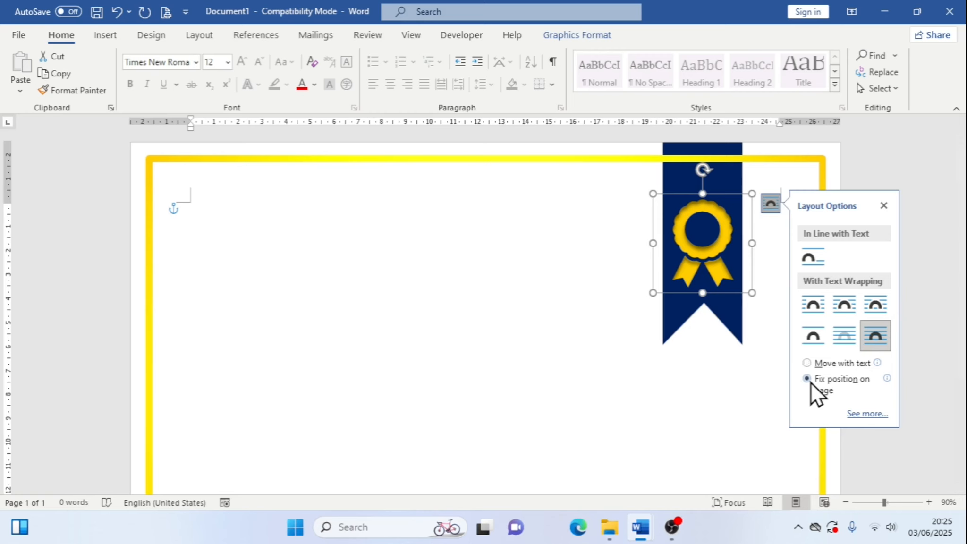
click(884, 205)
Apply an Oblique 3-D rotation effect to the award icon
click(542, 37)
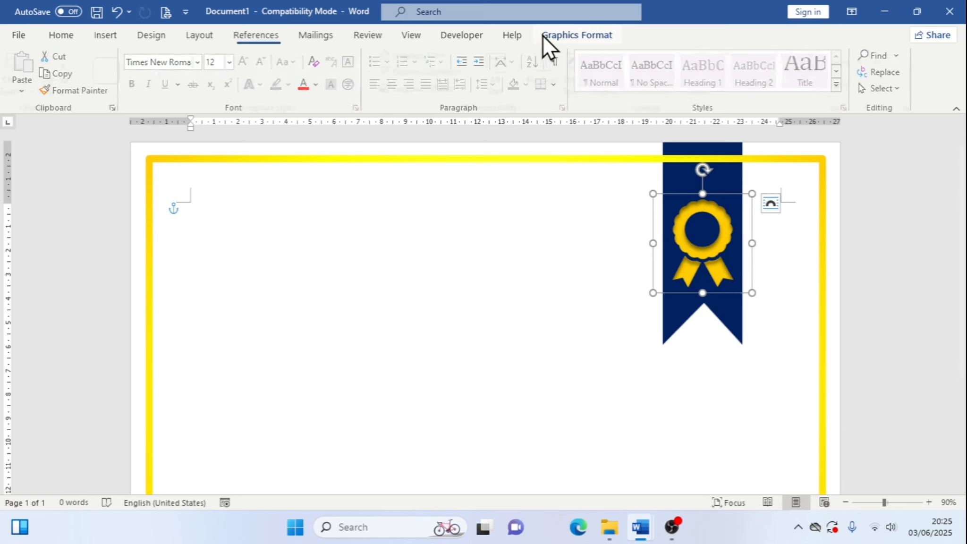
click(465, 90)
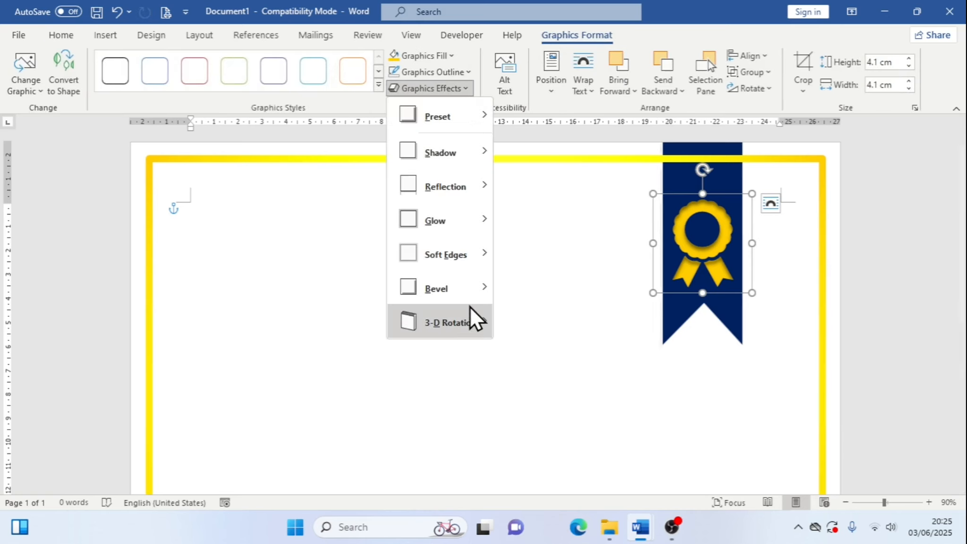
mouse_move(470, 308)
click(548, 462)
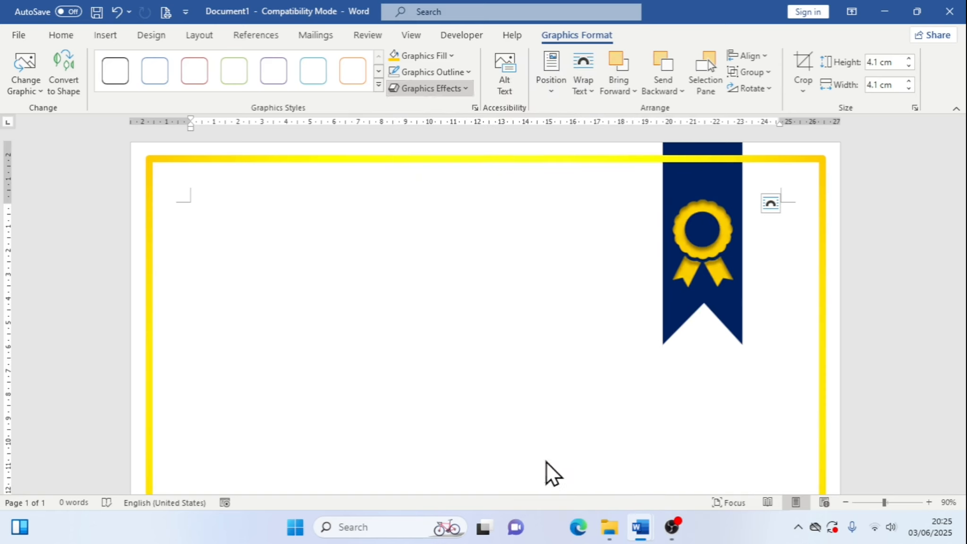
click(465, 89)
mouse_move(481, 325)
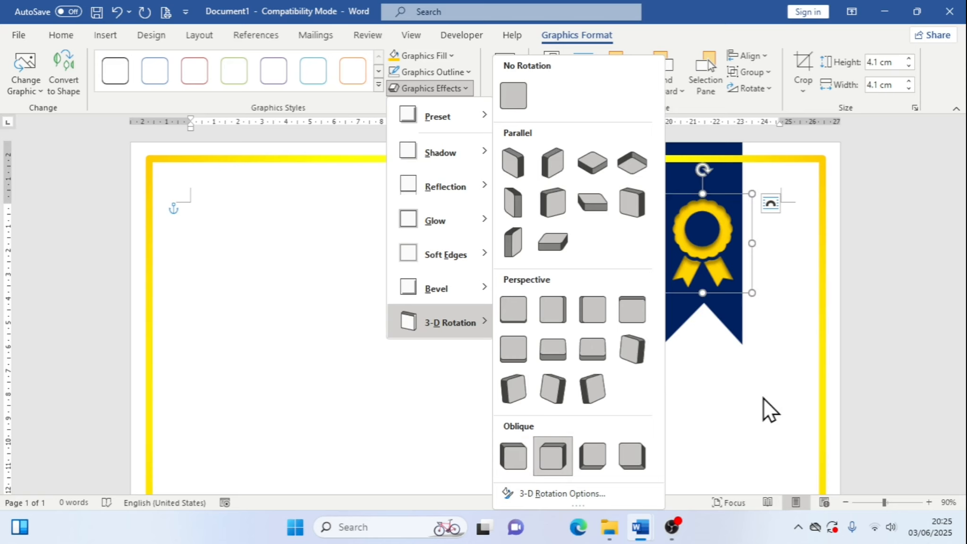
click(725, 289)
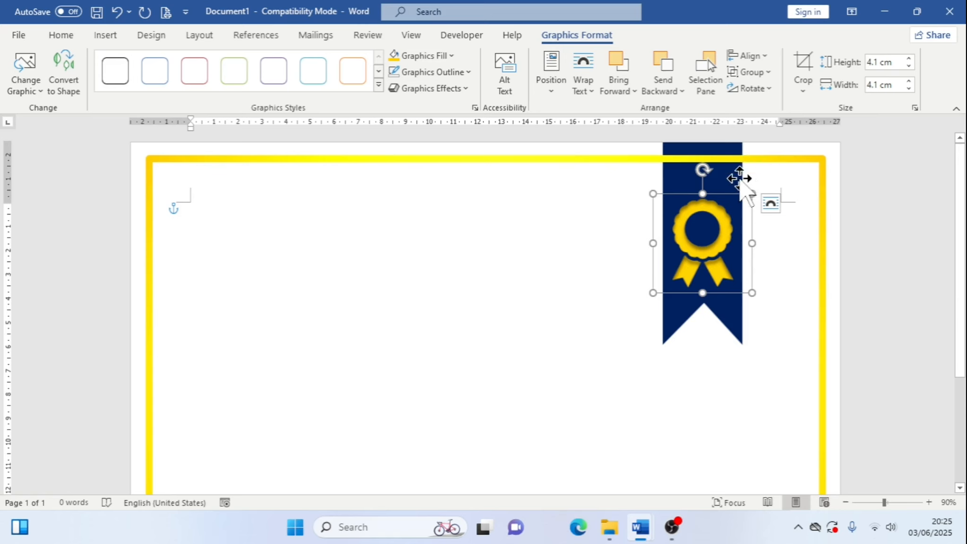
Apply an outer offset shadow to the dark blue ribbon
click(735, 176)
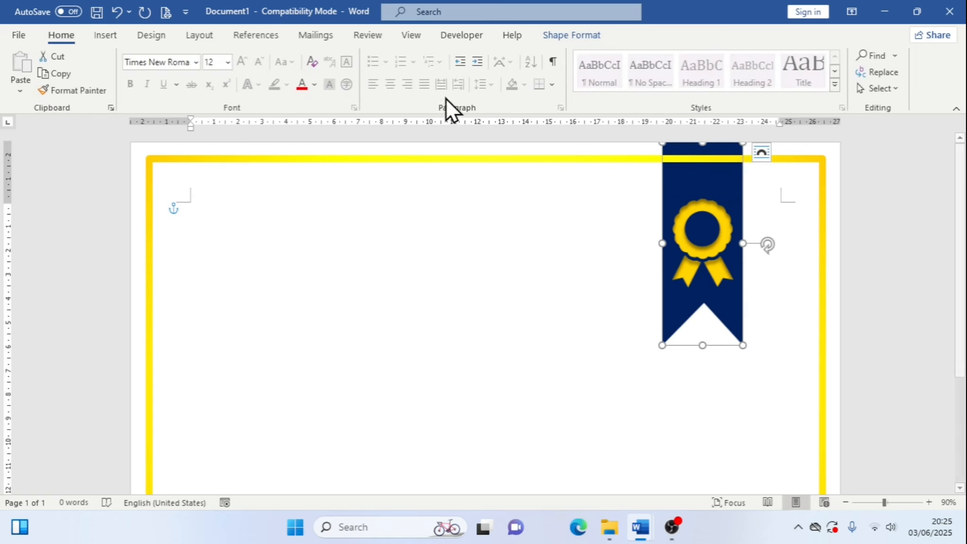
click(571, 36)
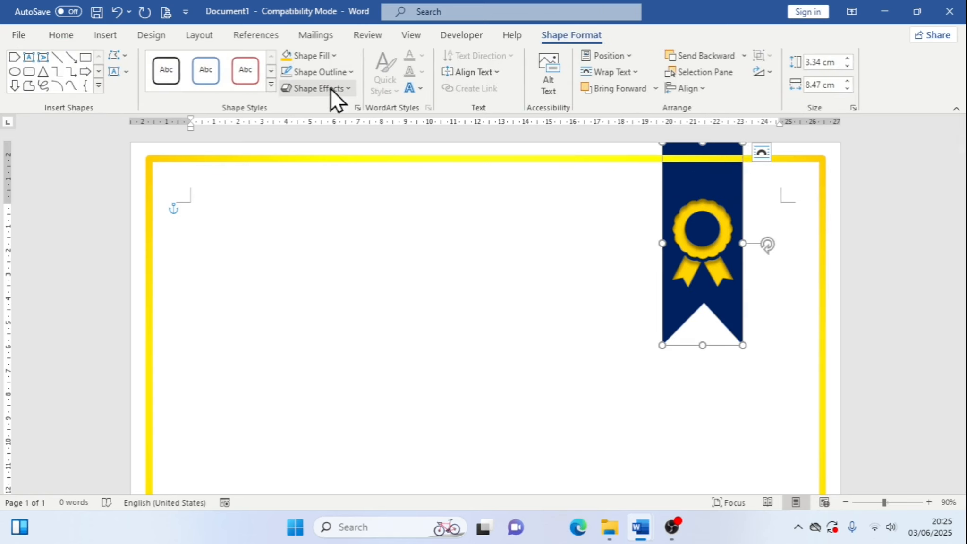
click(330, 88)
mouse_move(353, 150)
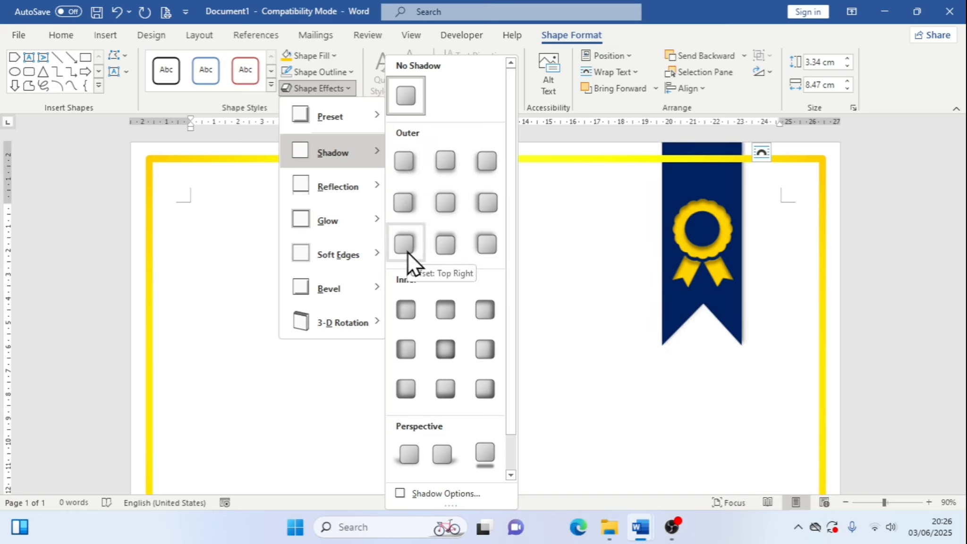
click(409, 163)
click(771, 367)
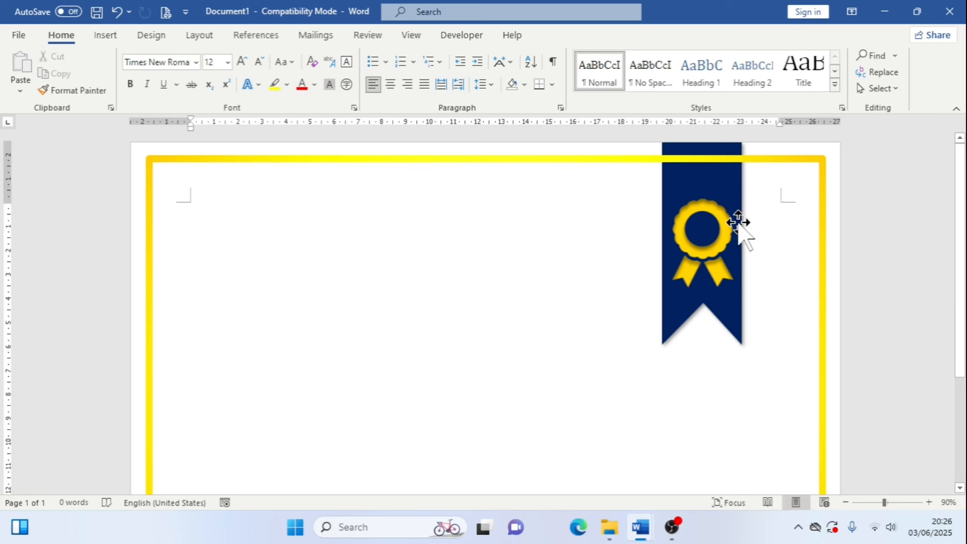
Select the ribbon and the award icon together and group them
click(734, 181)
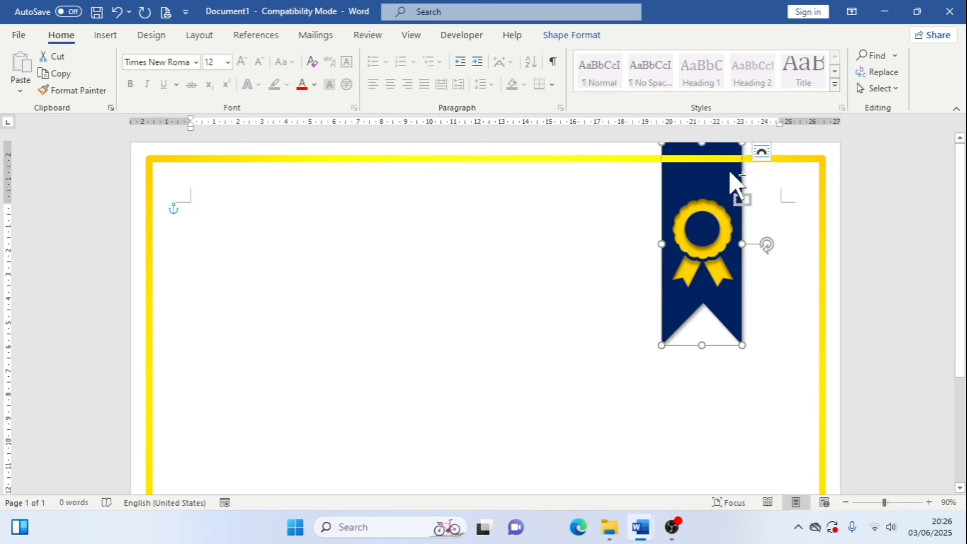
ctrl+click(712, 209)
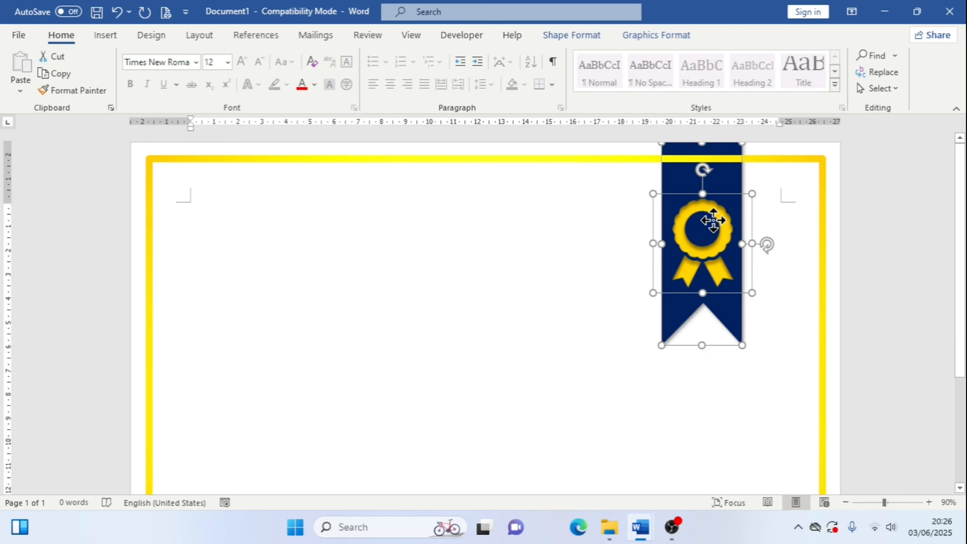
right_click(712, 220)
mouse_move(829, 319)
right_click(730, 211)
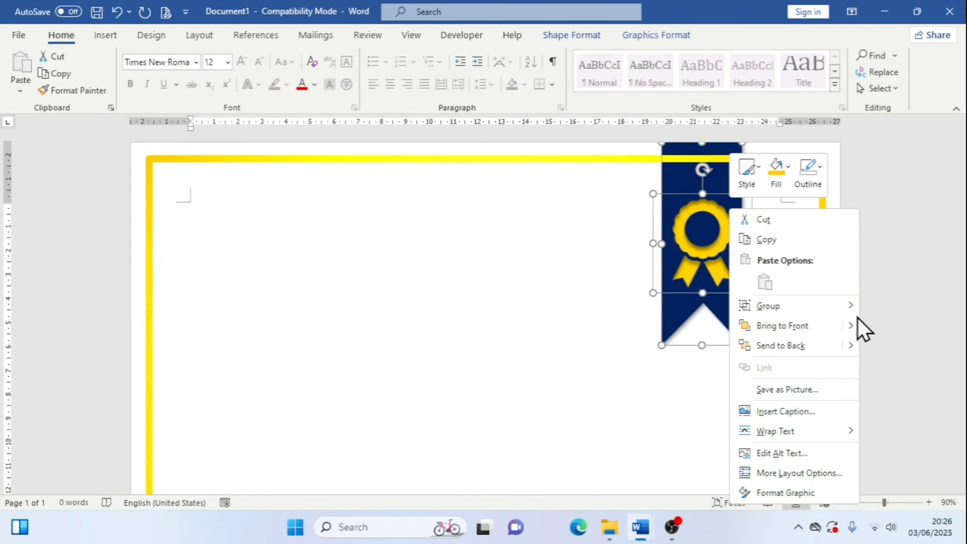
mouse_move(846, 317)
click(887, 308)
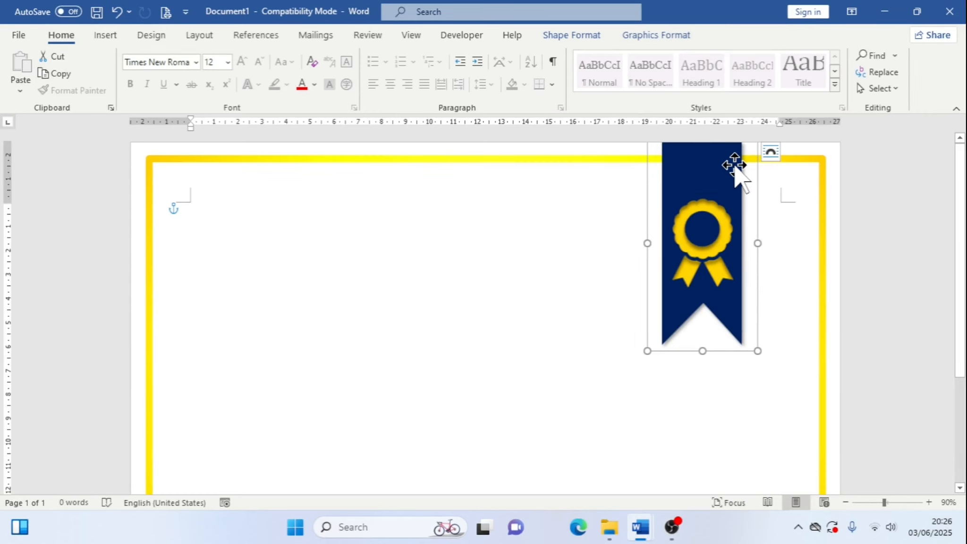
Send the grouped ribbon and icon behind the text
click(566, 37)
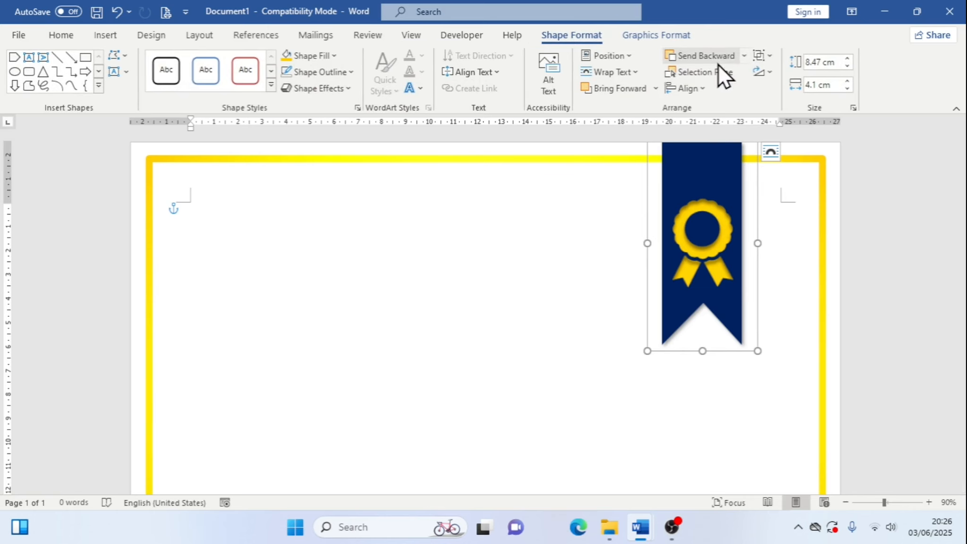
click(747, 59)
click(722, 115)
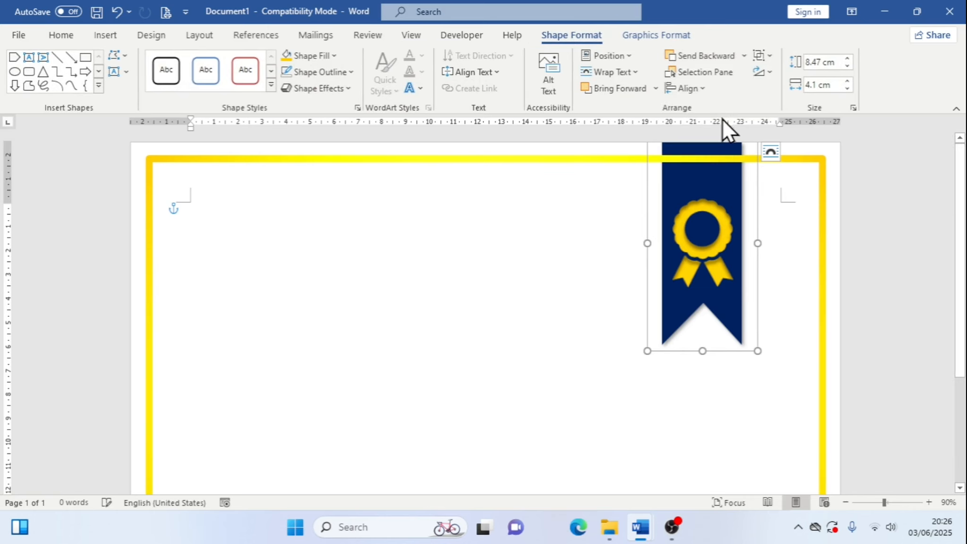
click(789, 211)
Switch to the reference certificate to examine its bottom wave design, then return to the new certificate
scroll(789, 210, down, 5)
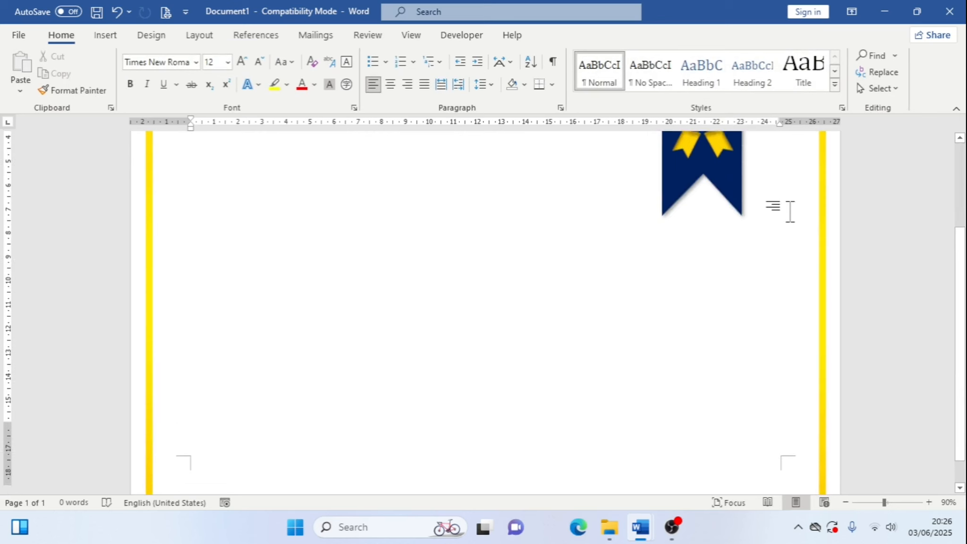
mouse_move(639, 524)
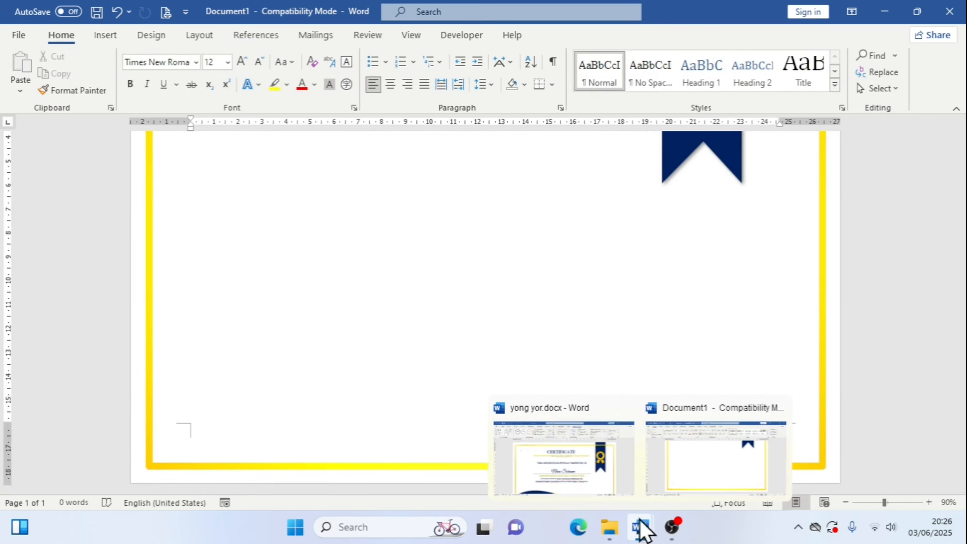
click(606, 477)
scroll(540, 257, down, 3)
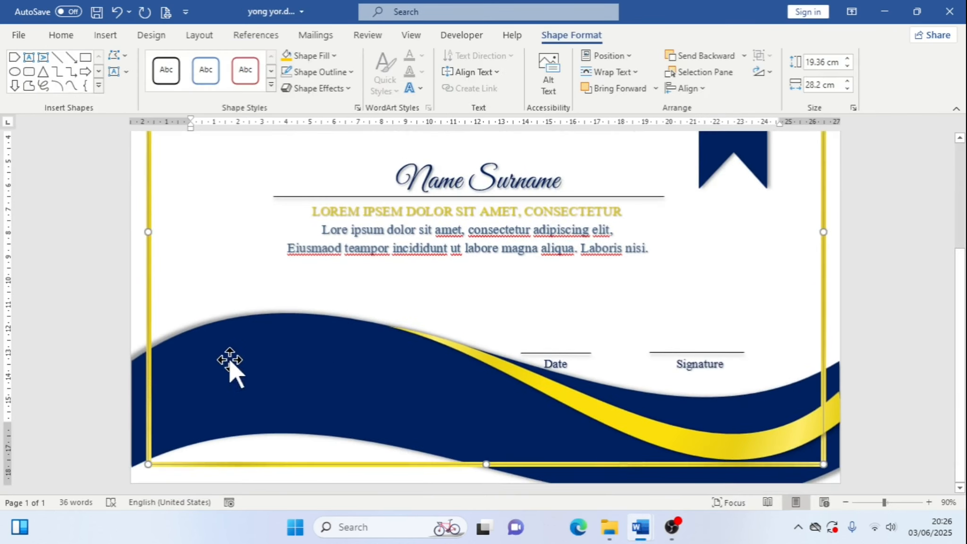
mouse_move(647, 524)
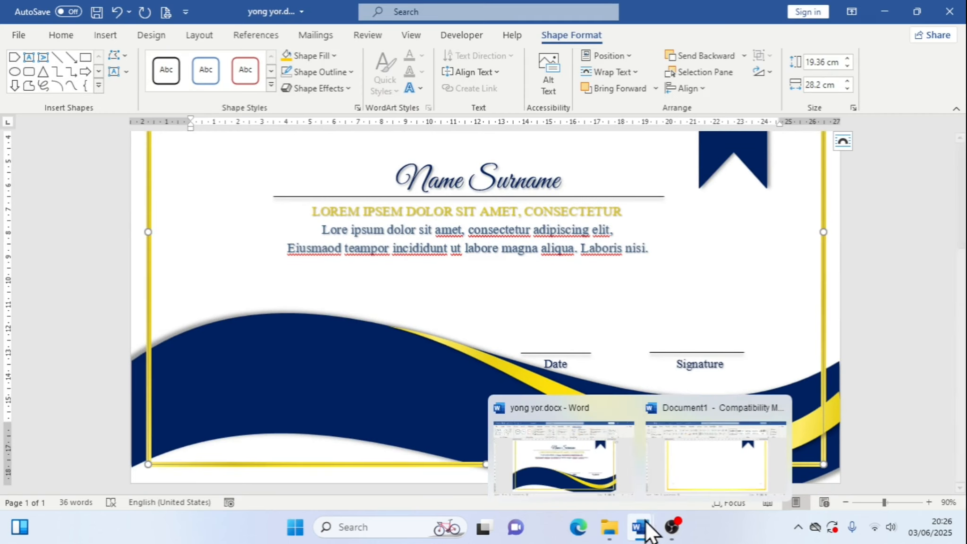
click(702, 479)
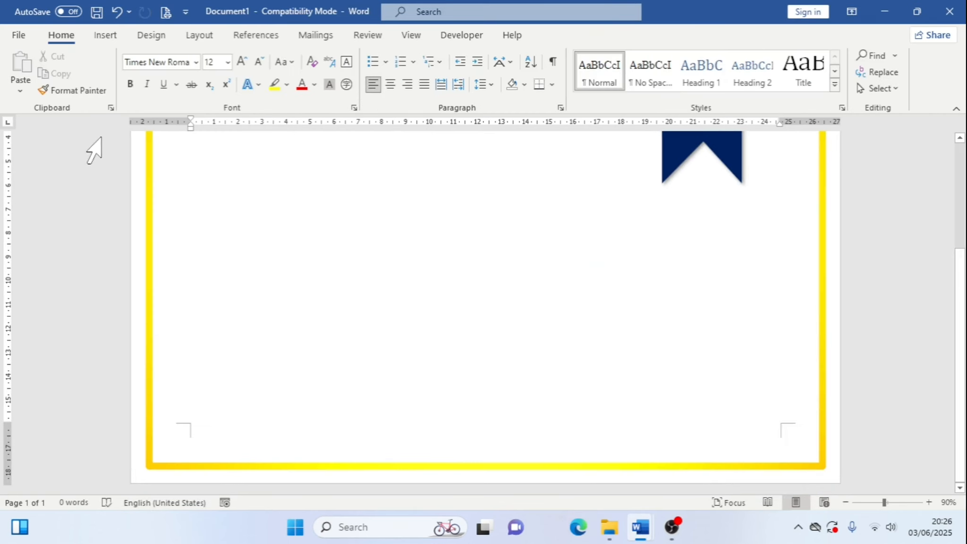
Browse the shapes gallery's Stars and Banners section for the wave shape
click(107, 36)
click(202, 59)
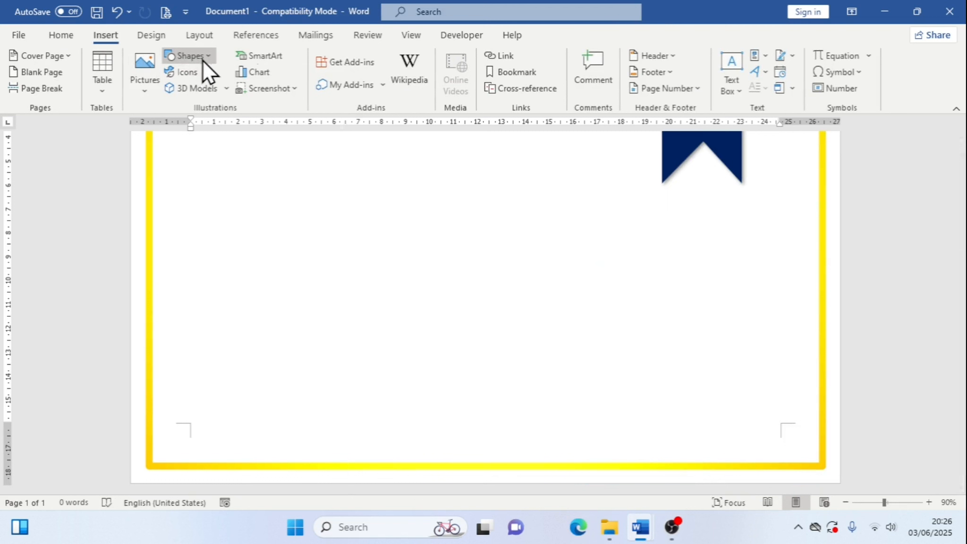
scroll(338, 347, down, 2)
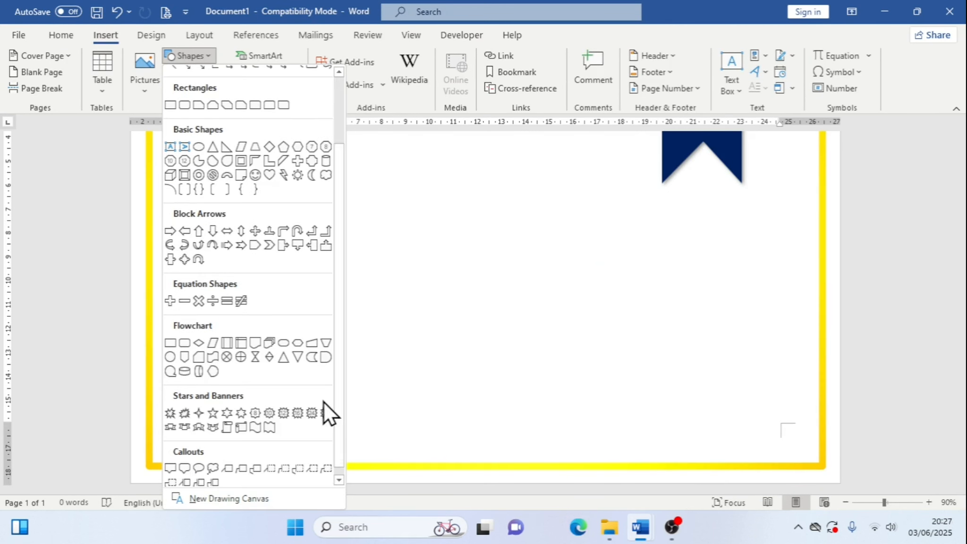
scroll(323, 401, down, 1)
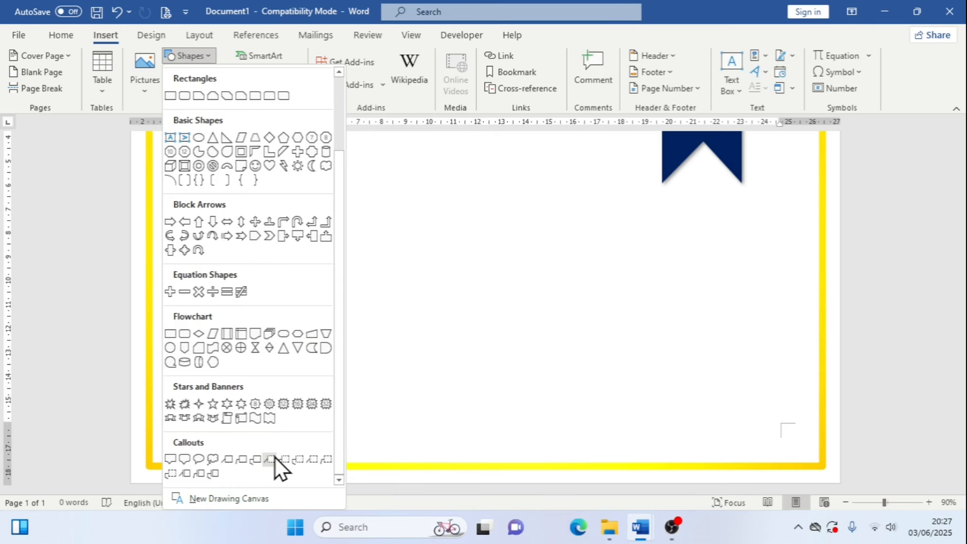
key(ctrl+1)
click(263, 426)
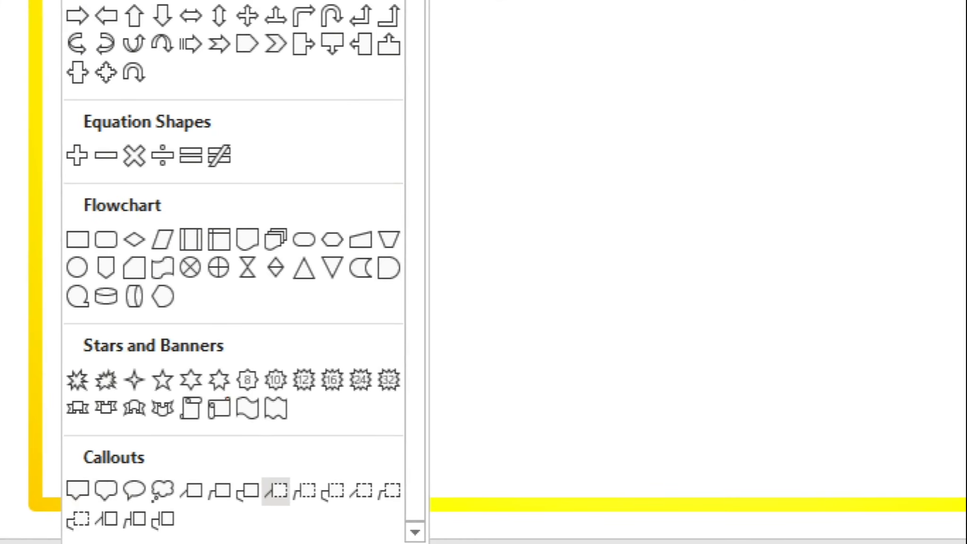
mouse_move(222, 391)
mouse_down()
mouse_move(268, 423)
mouse_move(270, 443)
mouse_up()
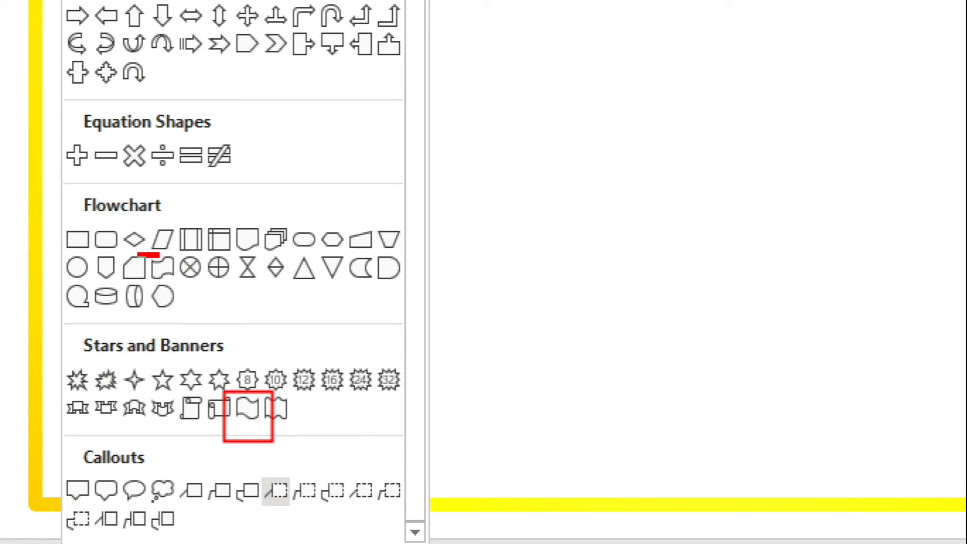
drag(160, 255, 188, 287)
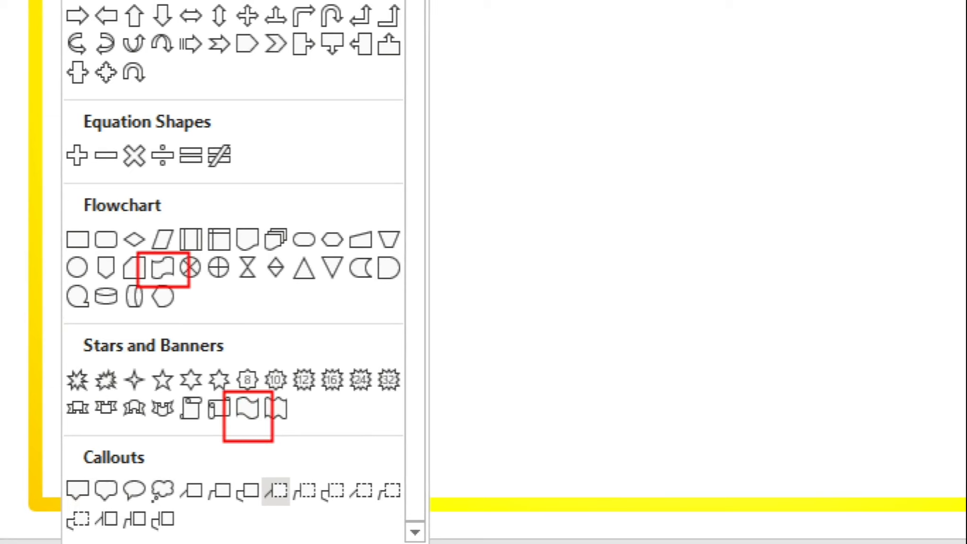
key(Escape)
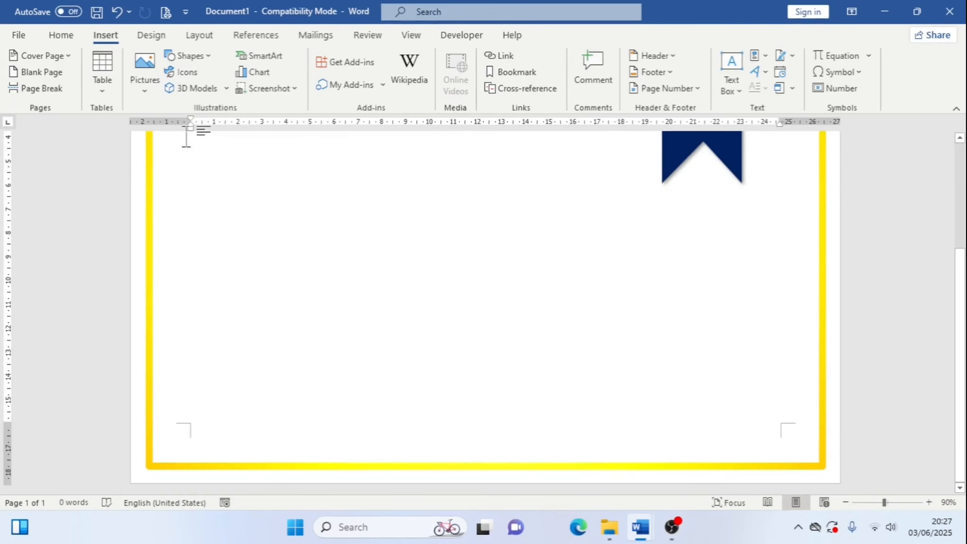
Draw a Wave shape about 18.4 cm wide and 4.67 cm high in the lower part of the page
click(194, 55)
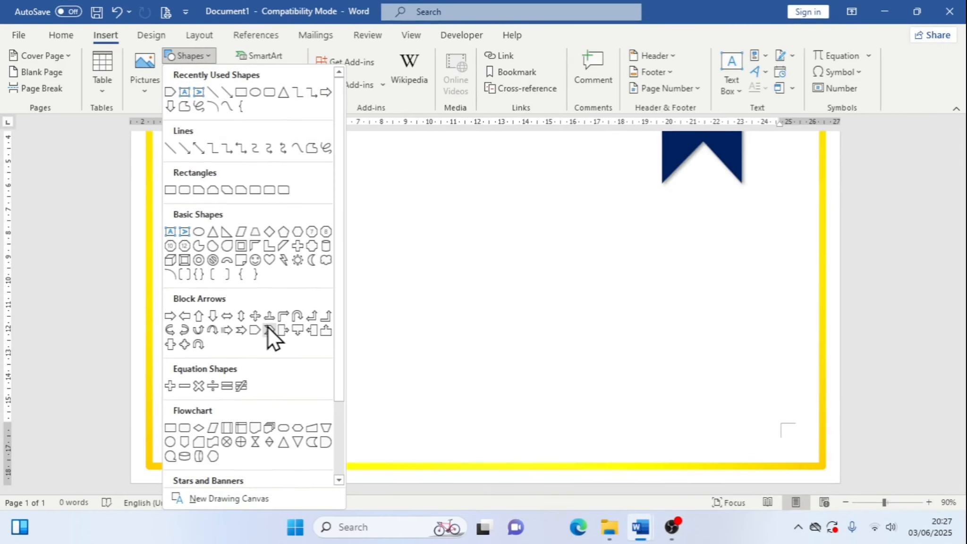
scroll(274, 358, down, 2)
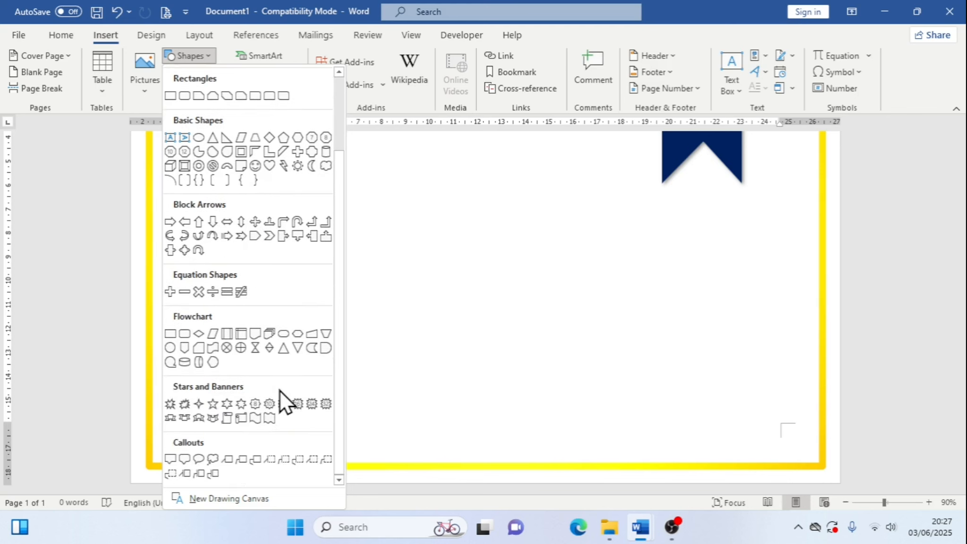
click(257, 421)
drag(179, 265, 620, 378)
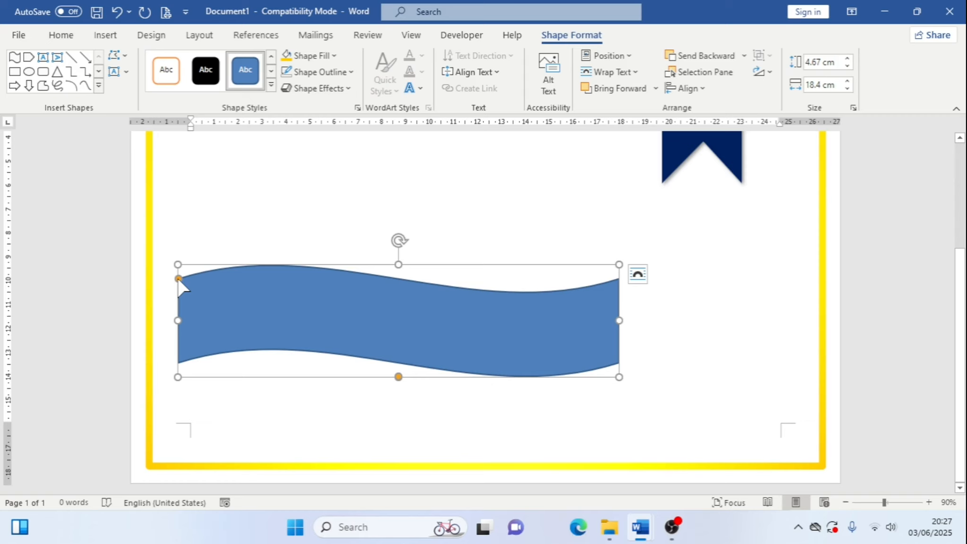
Adjust the wave's curvature handle to deepen its wave
mouse_move(178, 278)
mouse_down()
mouse_move(179, 293)
mouse_move(177, 267)
mouse_move(179, 294)
mouse_up()
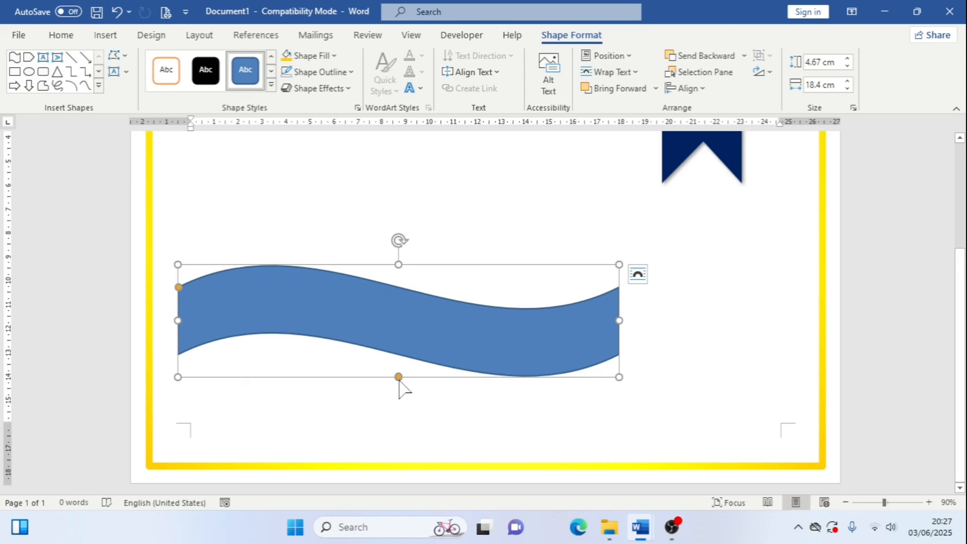
mouse_move(398, 376)
mouse_down()
mouse_move(403, 403)
mouse_move(399, 377)
mouse_up()
Move and enlarge the wave to about 29.65 cm wide and 7.53 cm high across the page's bottom edge
drag(343, 313, 359, 329)
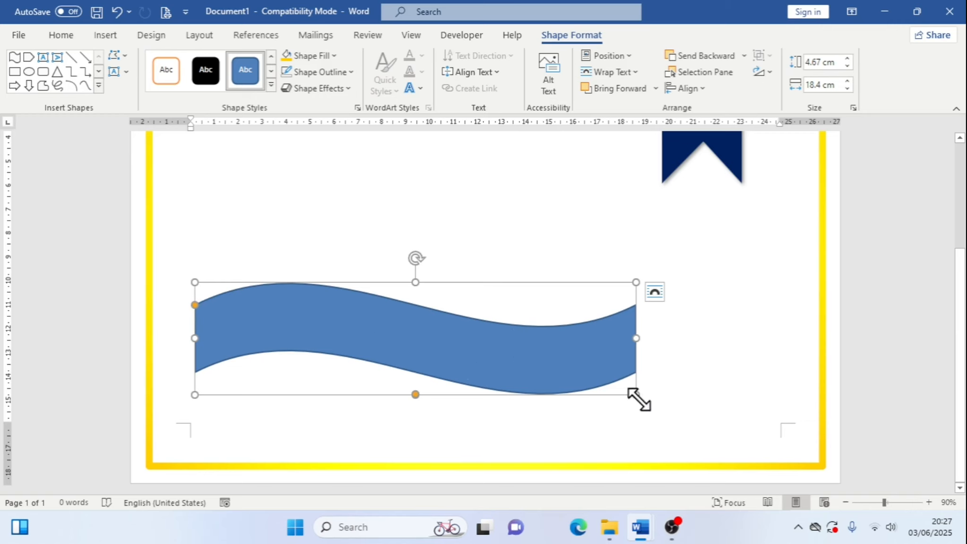
drag(635, 394, 797, 453)
drag(602, 399, 536, 417)
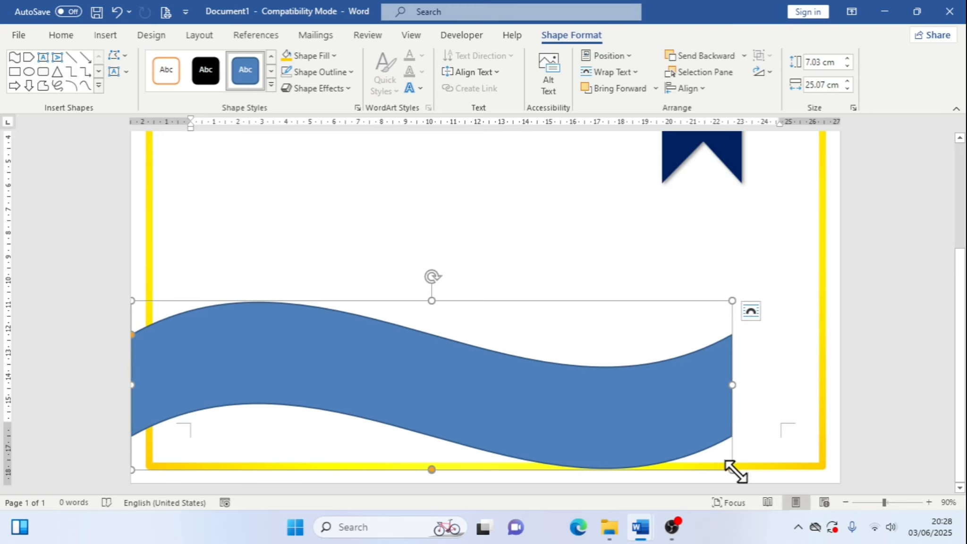
drag(733, 469, 841, 484)
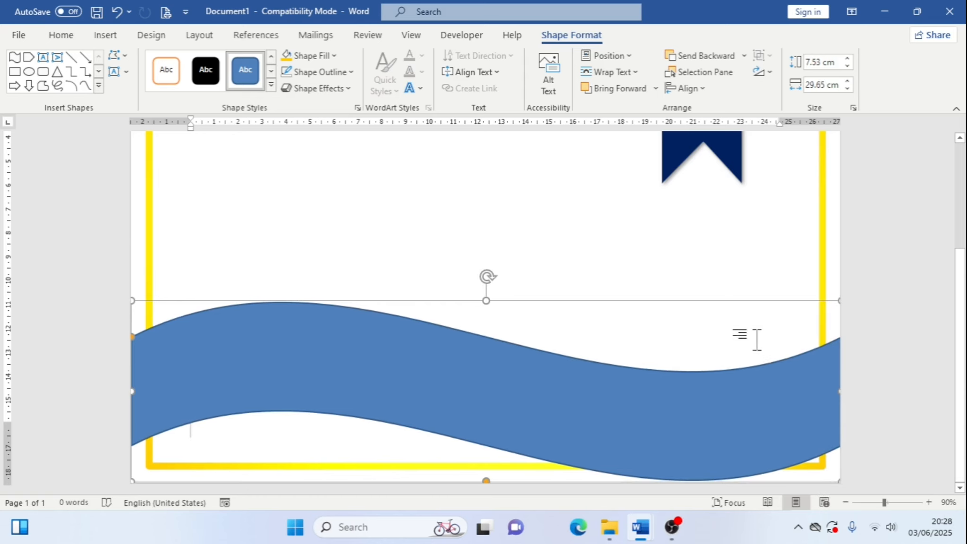
key(Down)
key(Down)
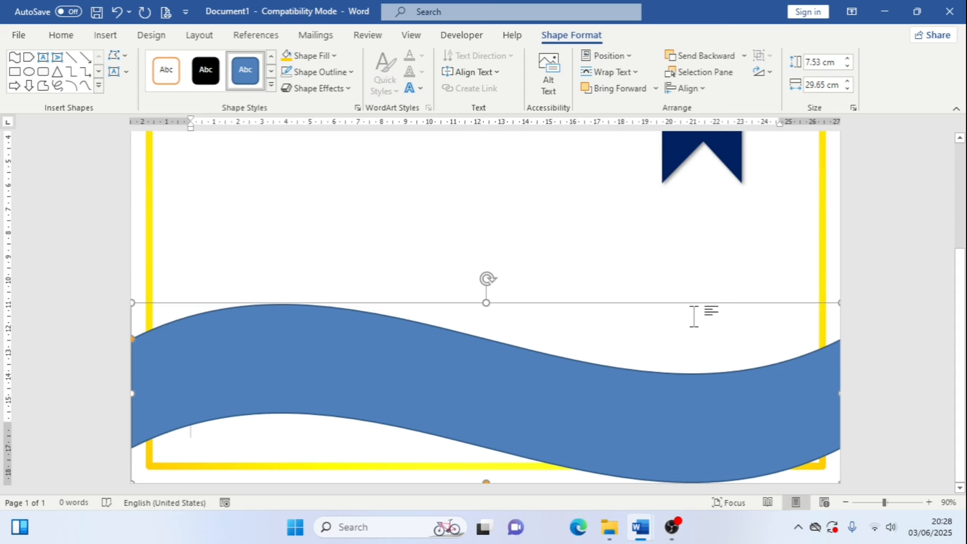
Fill the wave shape with Dark Blue
click(792, 298)
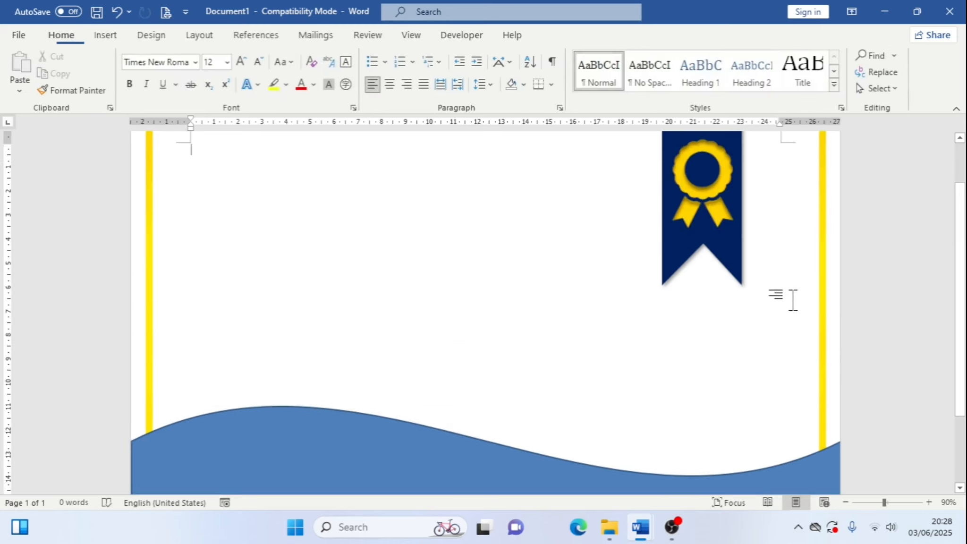
click(505, 390)
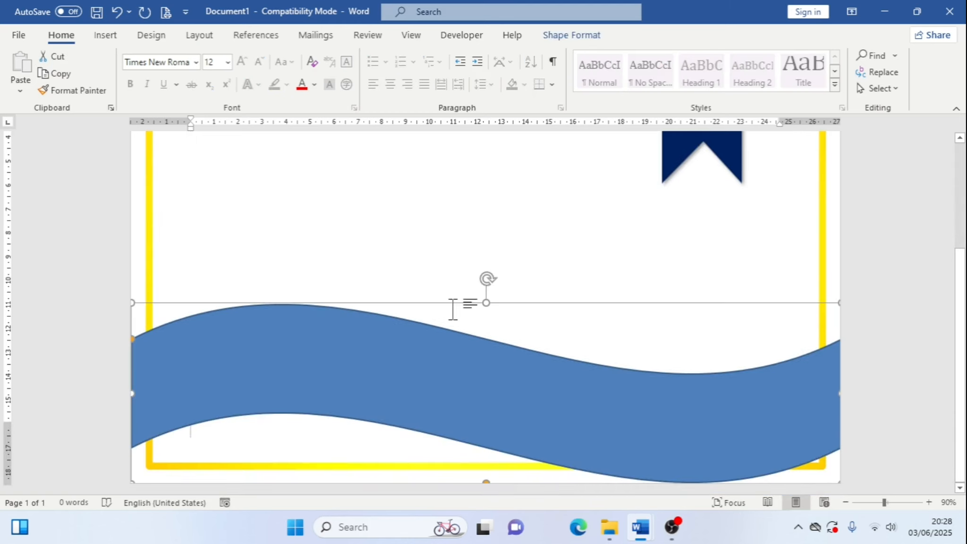
click(577, 35)
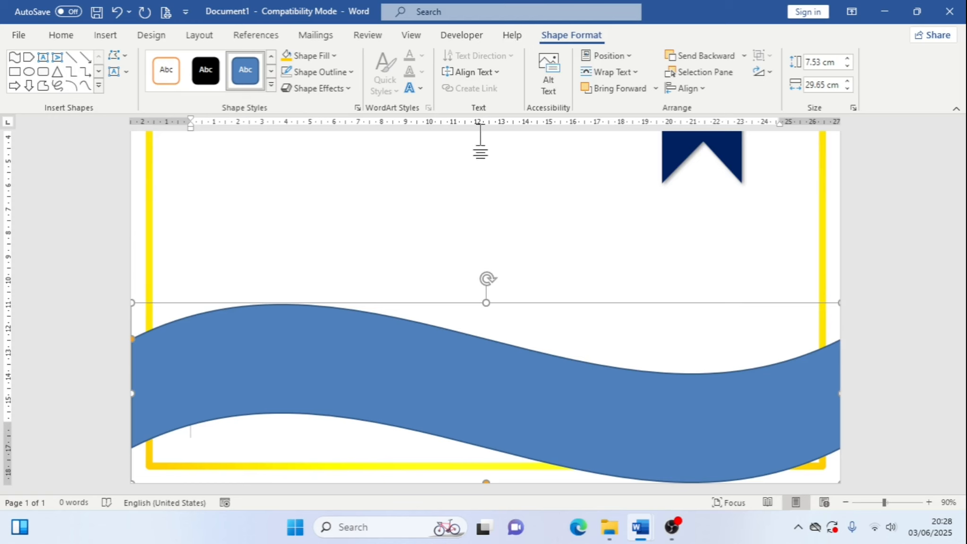
click(334, 56)
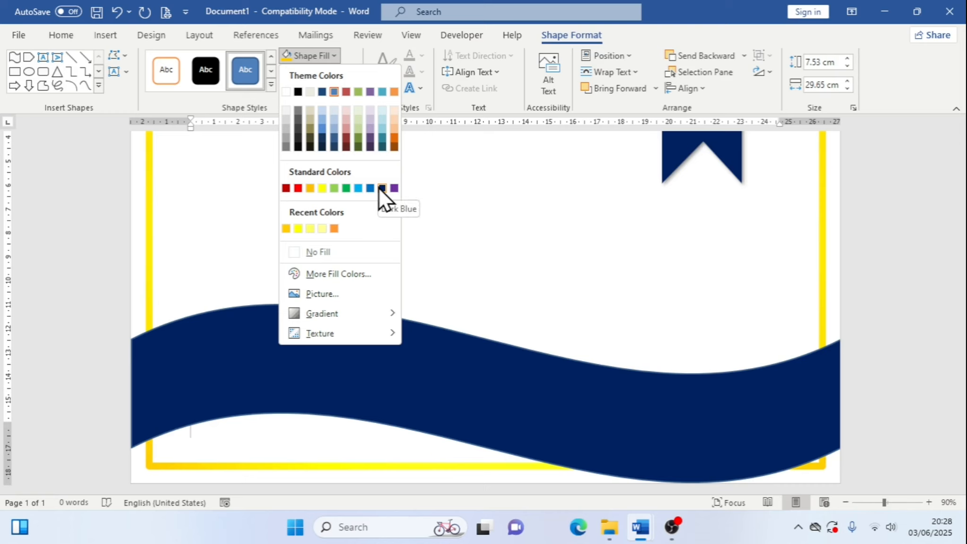
click(380, 188)
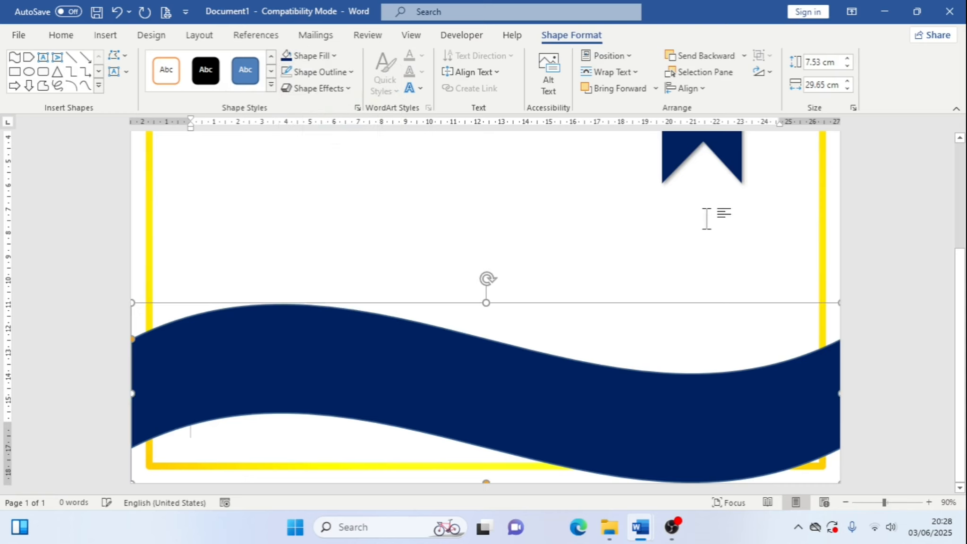
Remove the outline from the dark blue wave shape
click(351, 76)
click(349, 273)
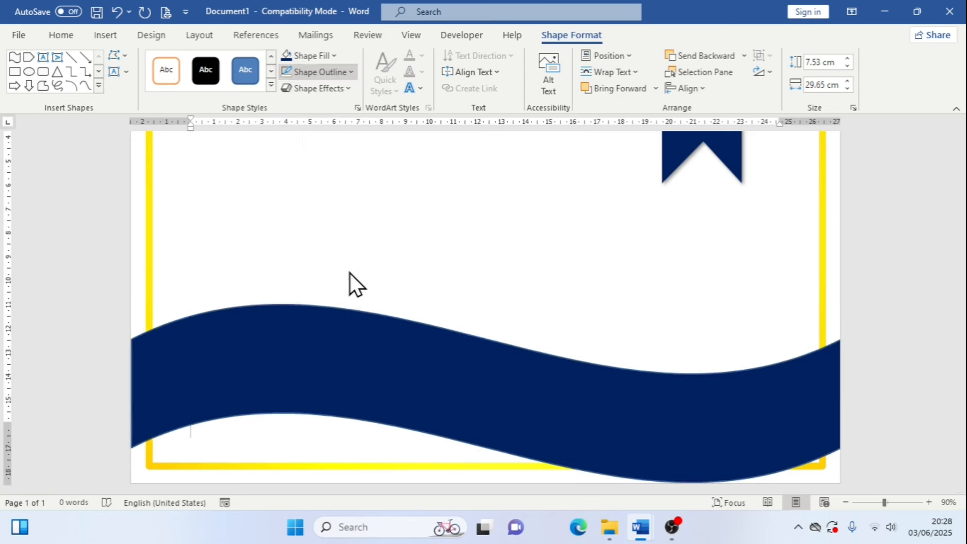
click(719, 433)
scroll(734, 421, up, 5)
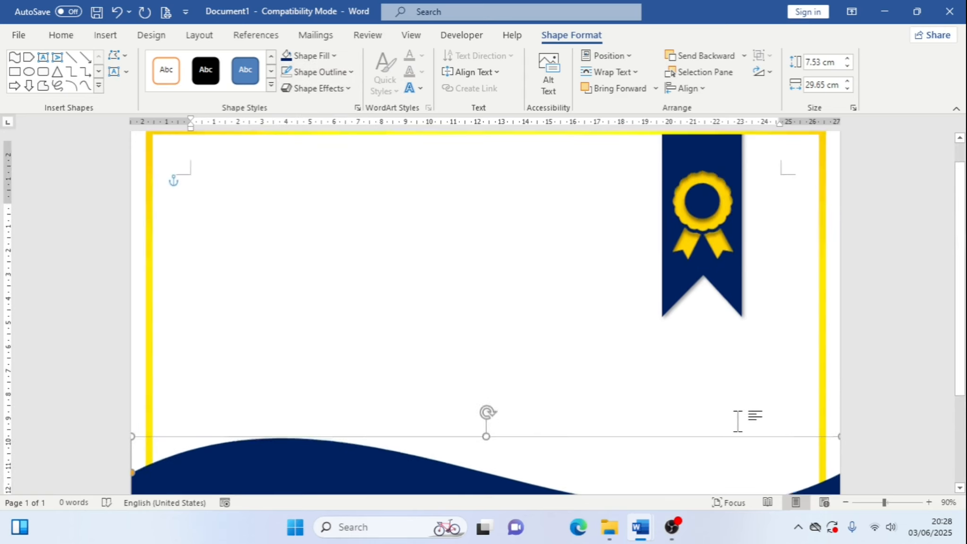
scroll(737, 421, down, 5)
Switch to the reference certificate document and back to compare the bottom wave
mouse_move(646, 526)
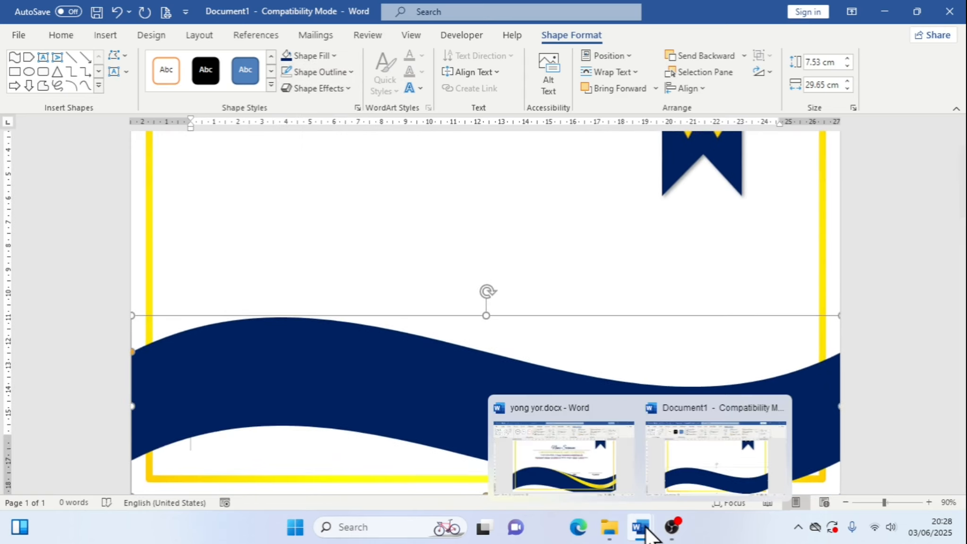
click(571, 471)
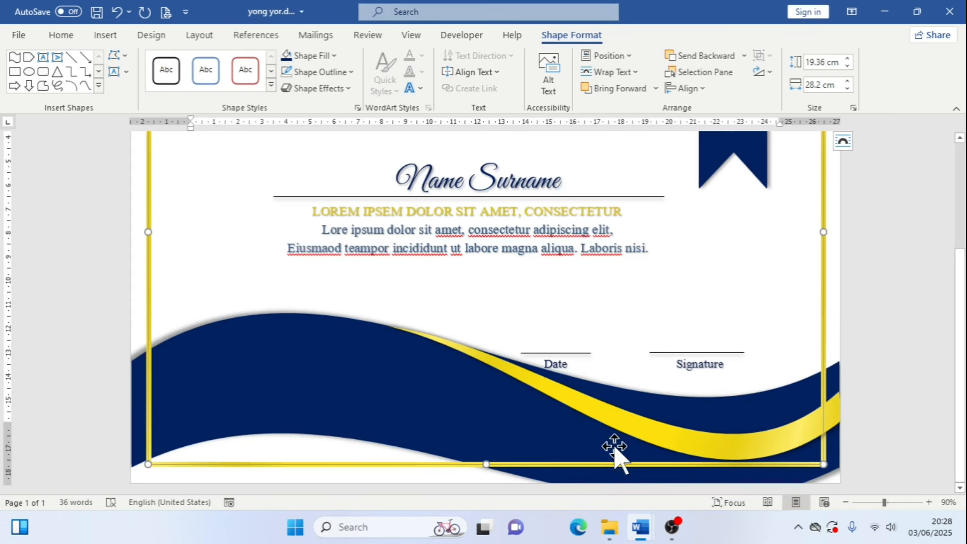
mouse_move(641, 525)
click(680, 470)
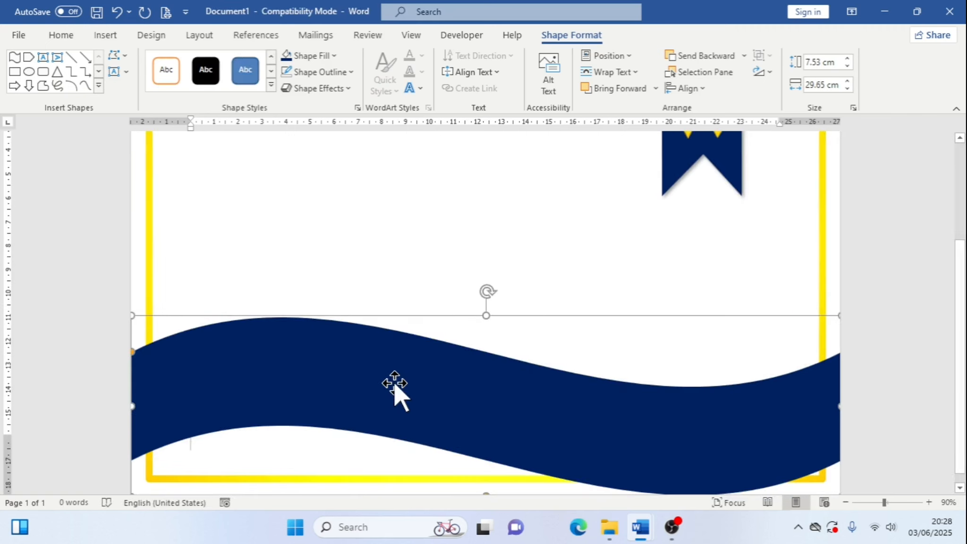
Apply an Offset: Top outer shadow to the dark blue wave
click(331, 87)
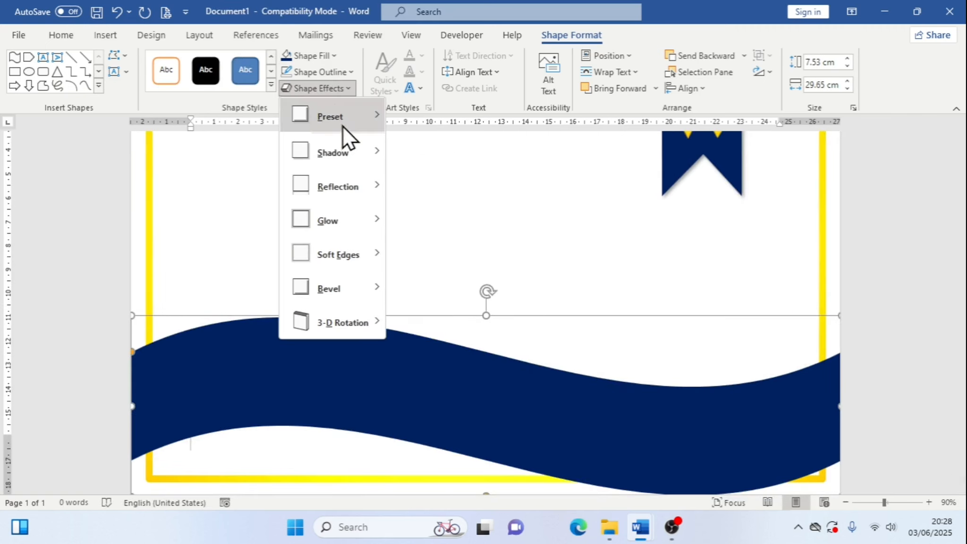
mouse_move(350, 150)
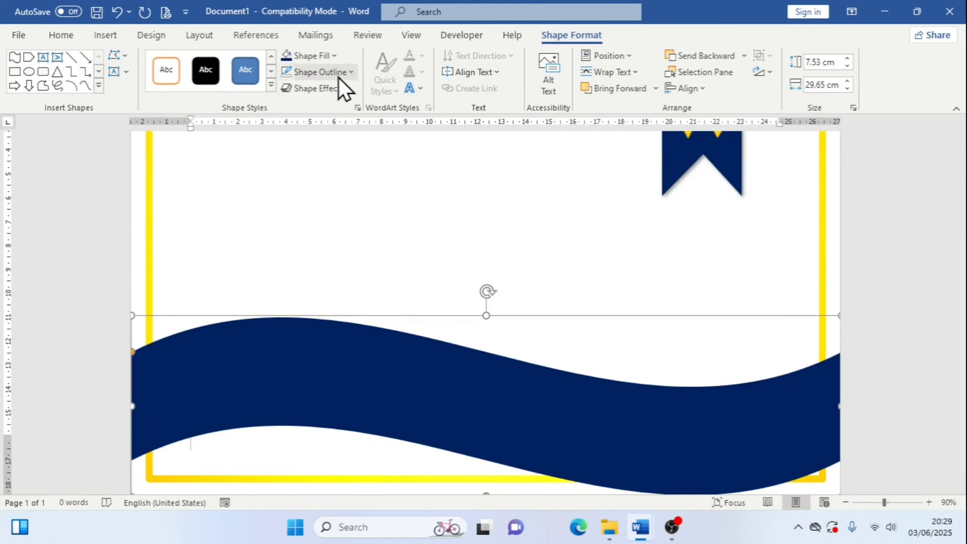
click(337, 86)
mouse_move(369, 152)
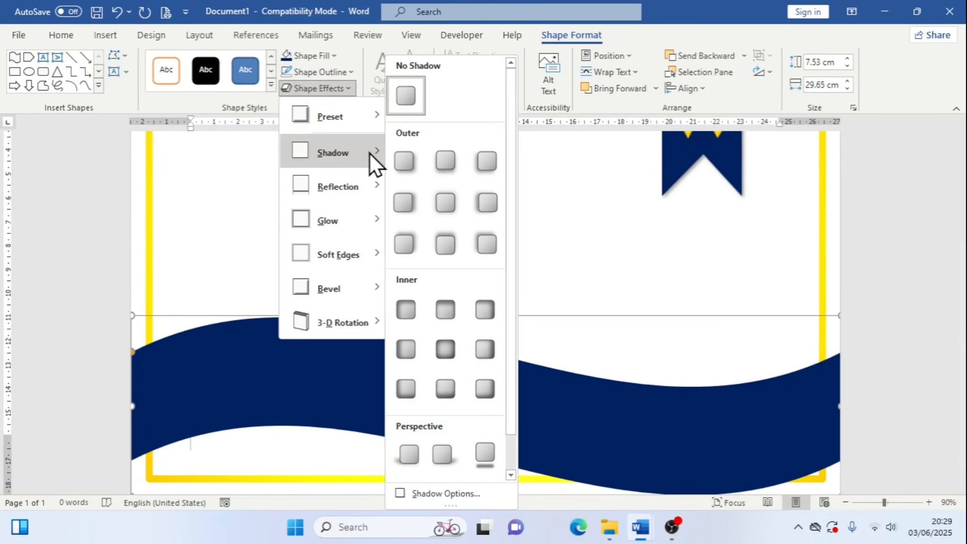
click(454, 248)
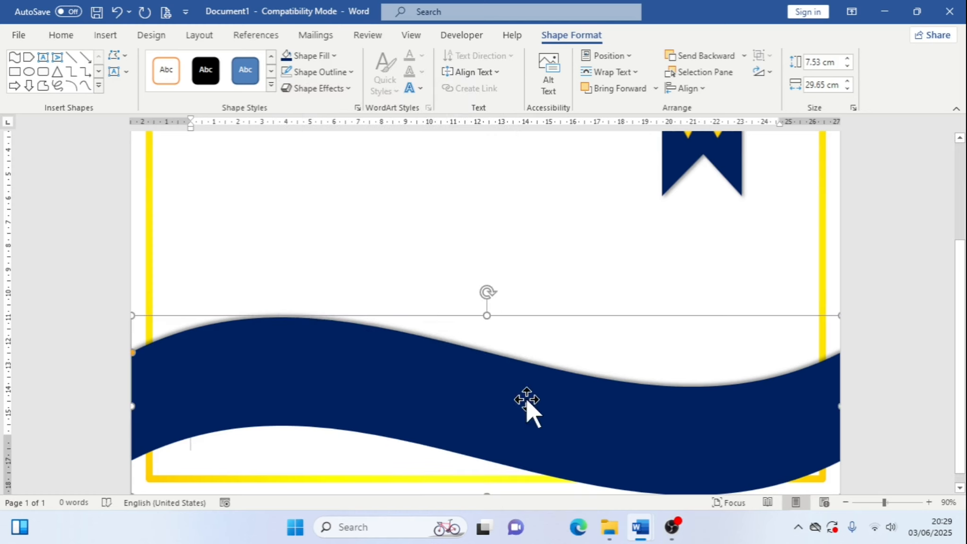
Compare the shadowed wave against the reference certificate document
click(557, 277)
scroll(558, 276, down, 4)
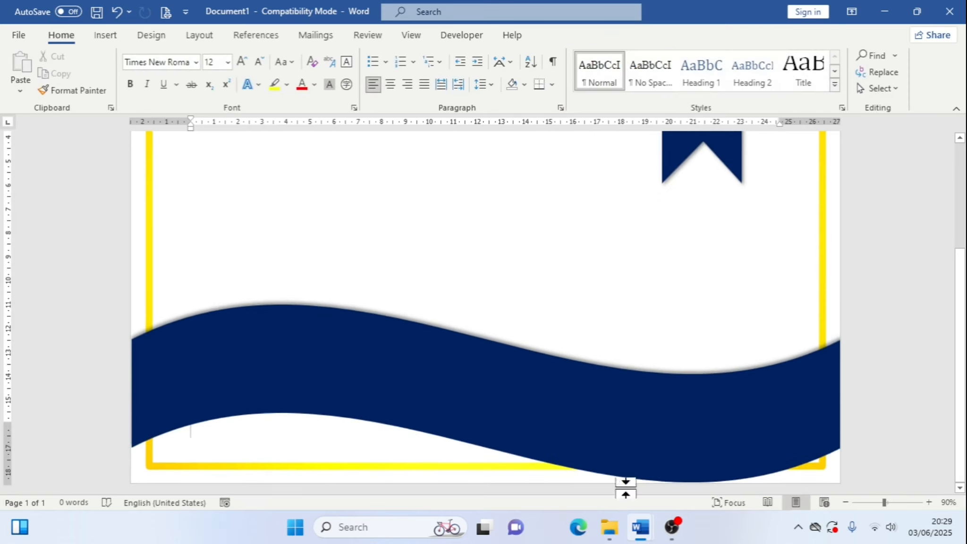
mouse_move(639, 526)
click(568, 479)
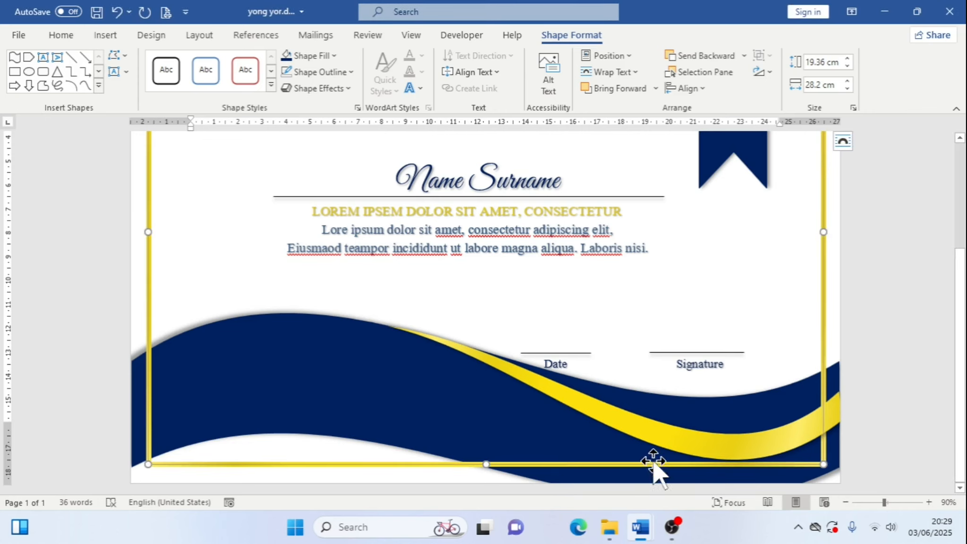
click(690, 464)
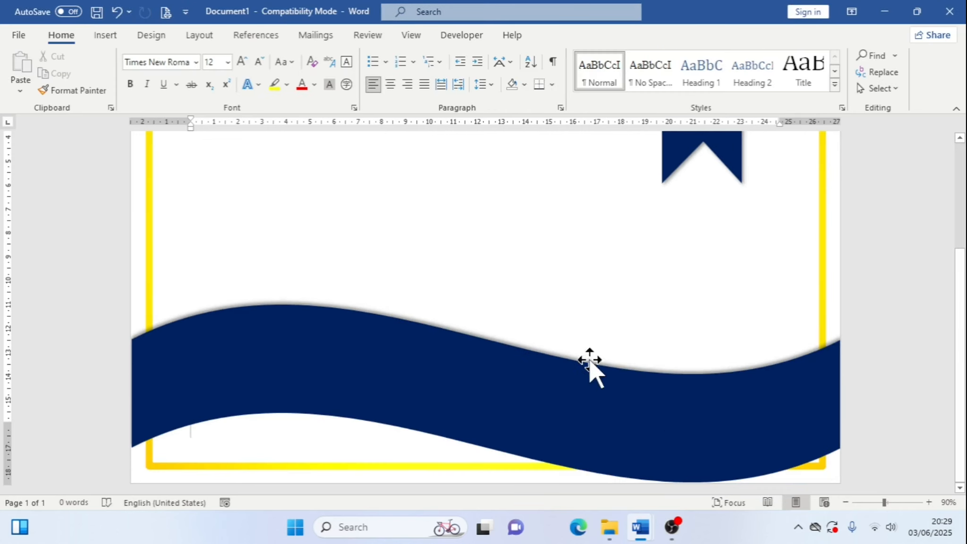
click(659, 404)
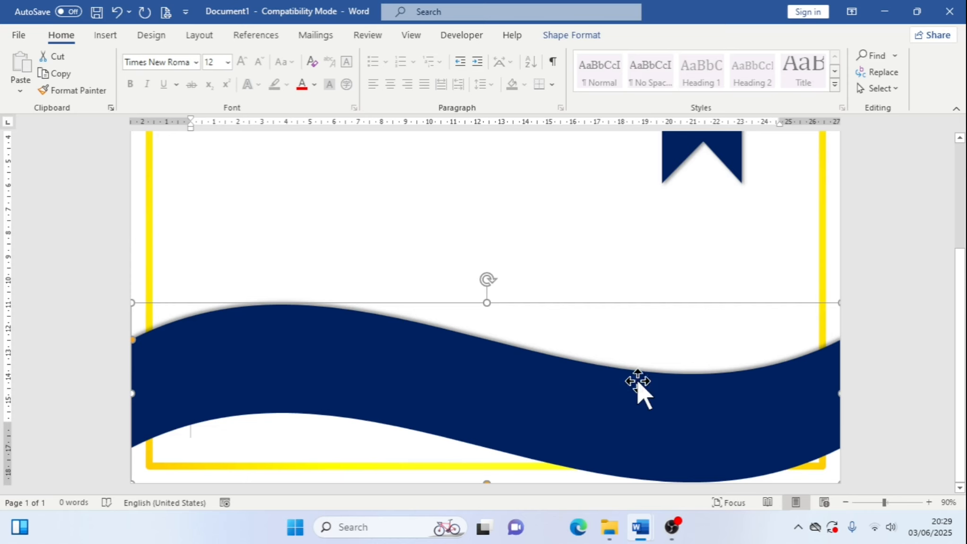
click(546, 259)
scroll(488, 327, up, 4)
scroll(476, 416, down, 2)
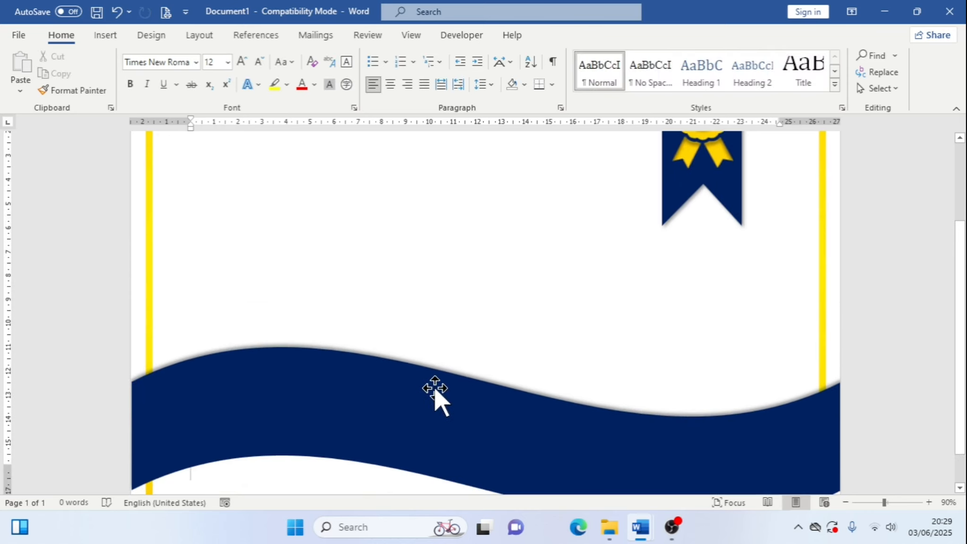
Duplicate the dark blue wave and move the copy upward above the original
click(435, 390)
scroll(453, 377, down, 2)
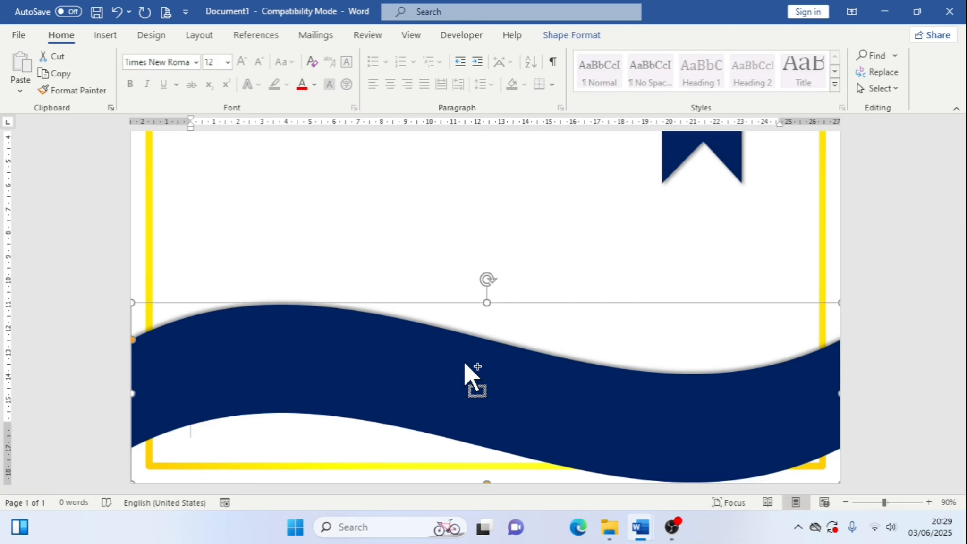
key(ctrl+d)
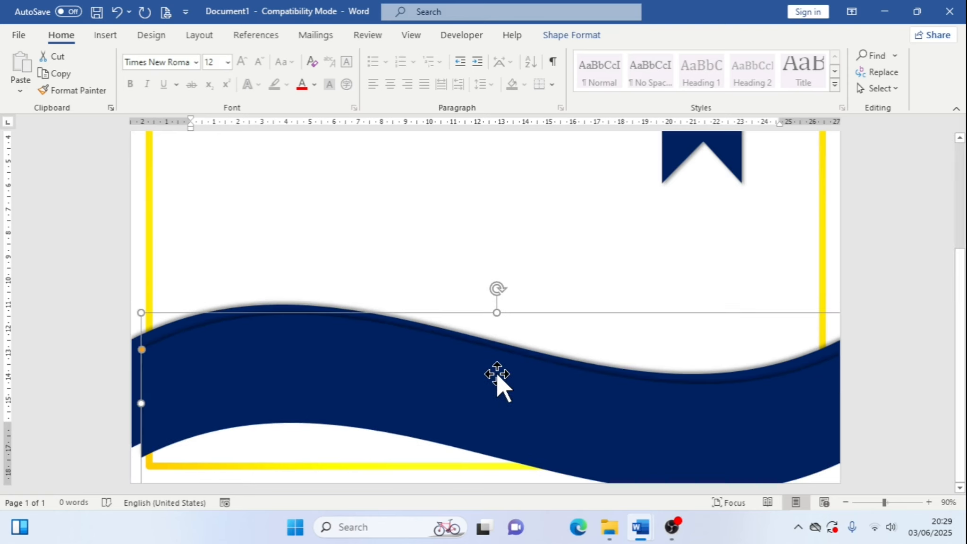
drag(495, 373, 500, 281)
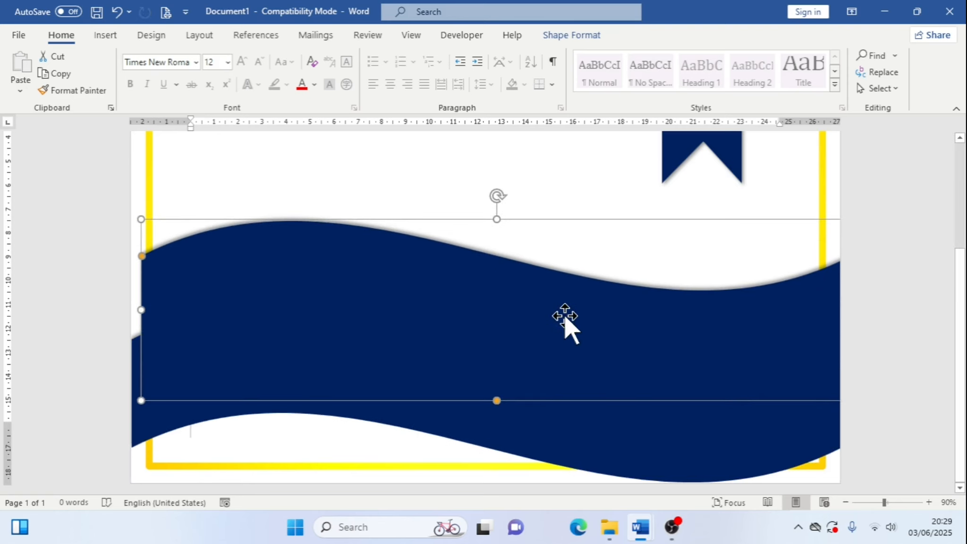
drag(567, 324, 557, 292)
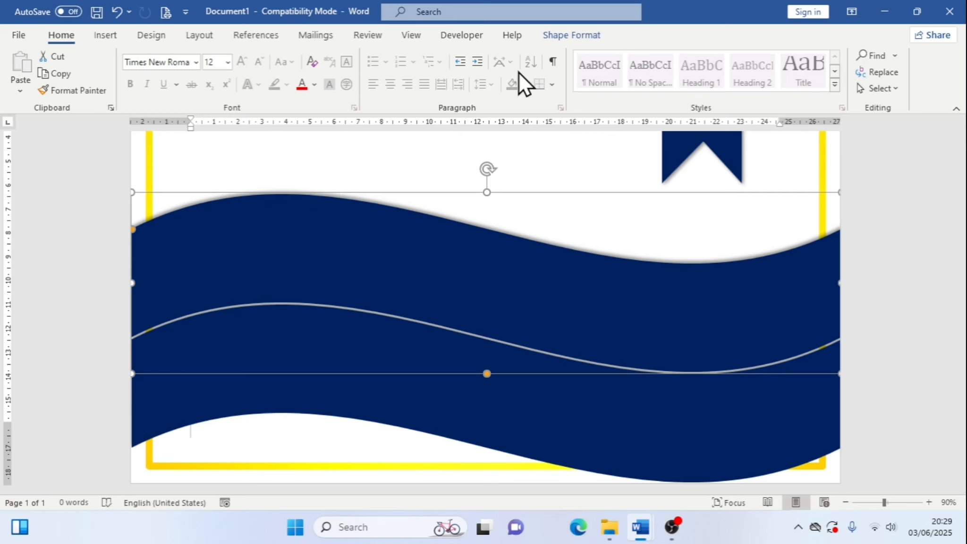
Fill the duplicated wave with the recent gold colour
click(548, 37)
click(336, 55)
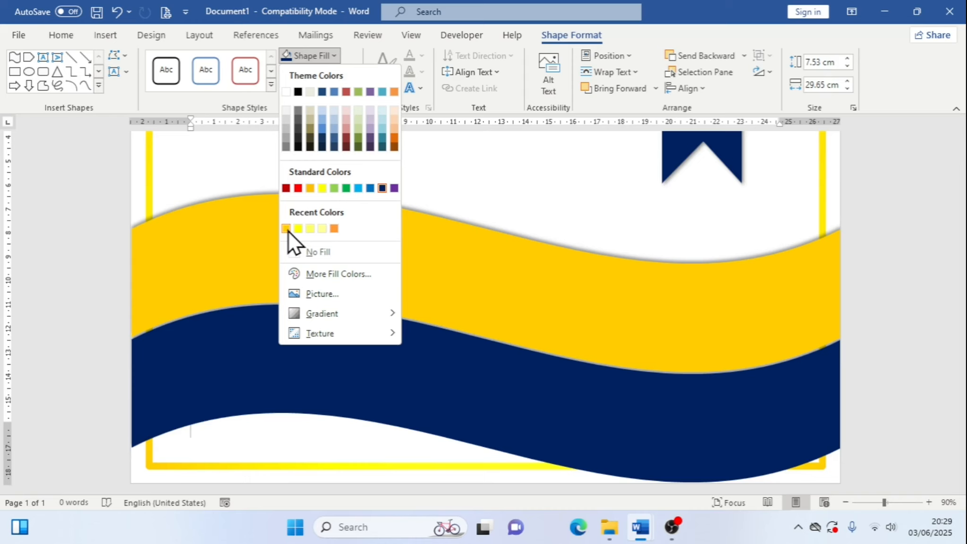
click(287, 230)
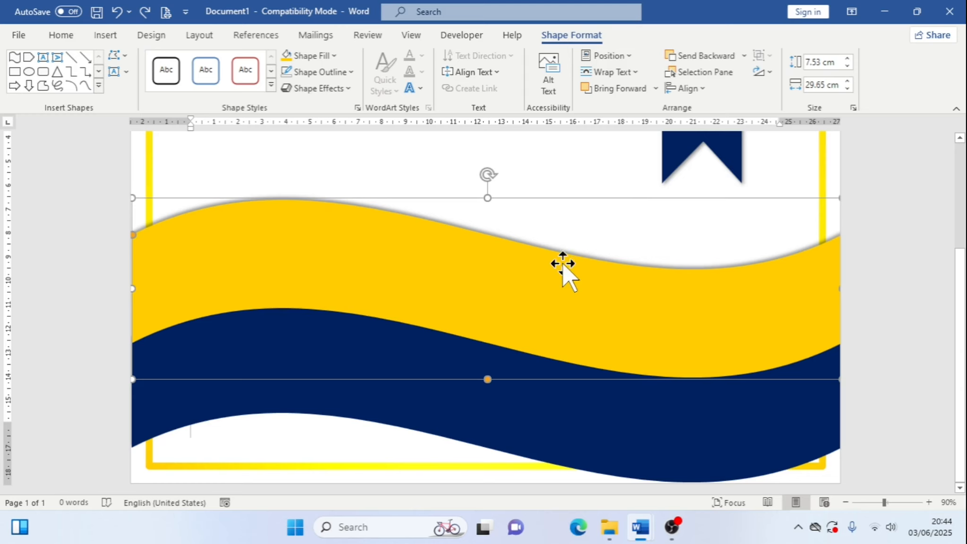
Shift the gold wave slightly right so its left edge sits just inside the yellow border
drag(136, 257, 185, 263)
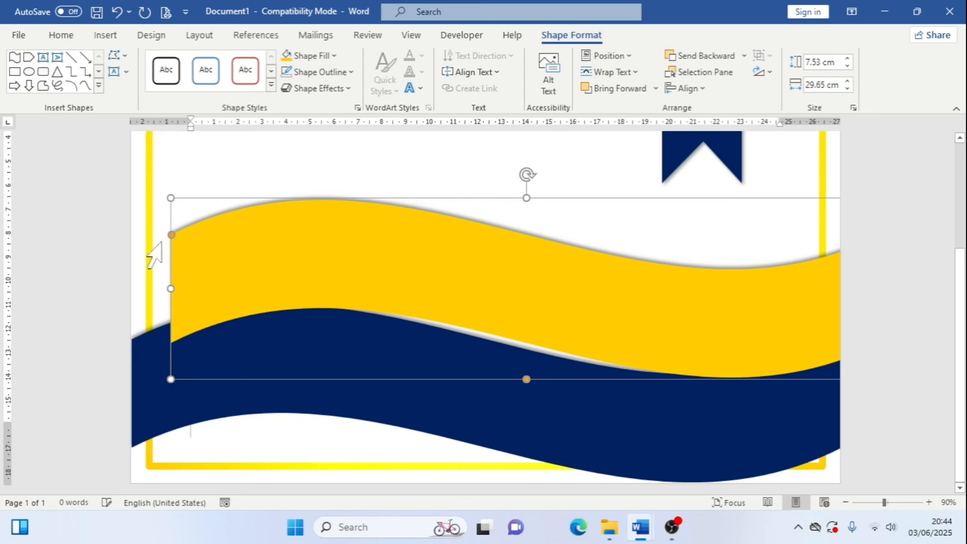
key(Left)
key(Left)
key(Left)
key(Left)
key(Left)
key(Left)
key(Left)
key(Left)
key(Left)
key(Left)
key(Left)
key(Left)
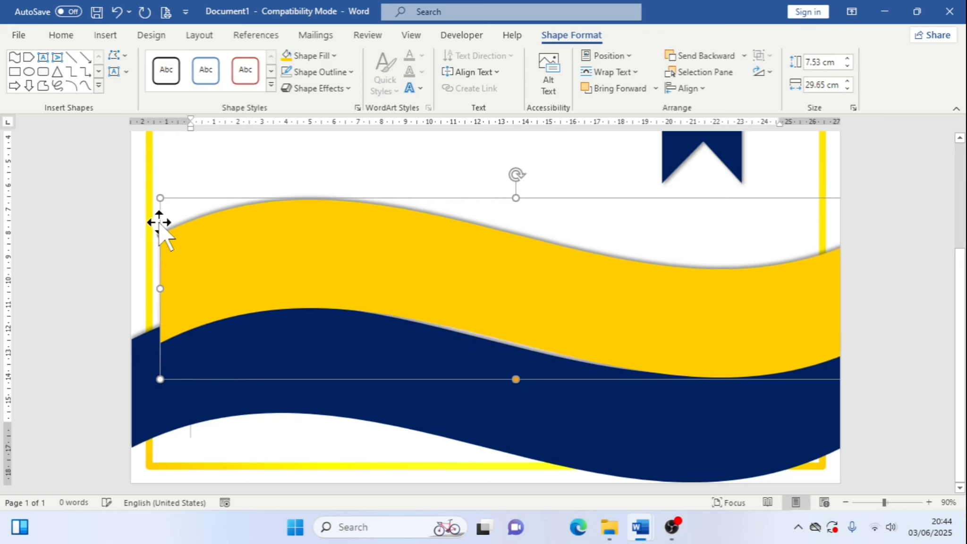
Edit the gold wave's points and delete its upper-left corner point
click(130, 55)
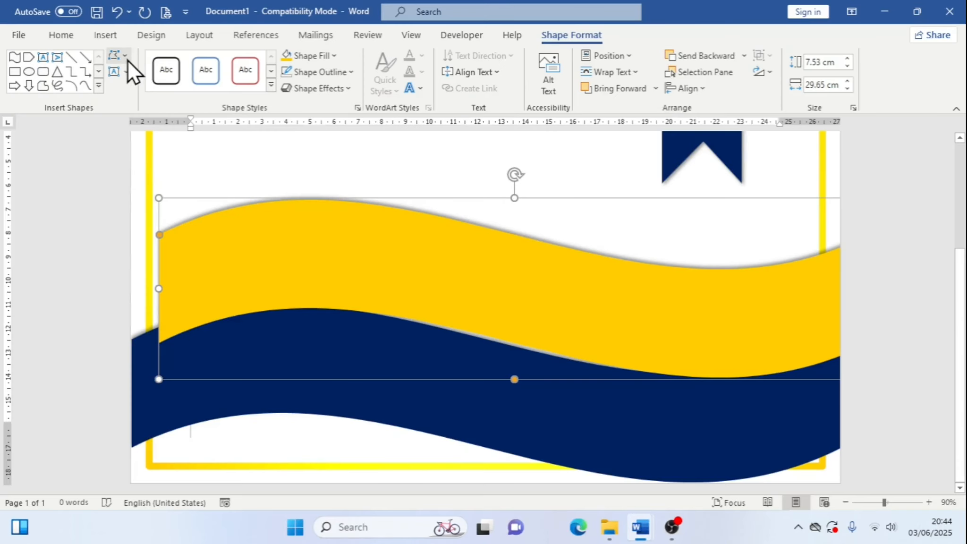
click(126, 87)
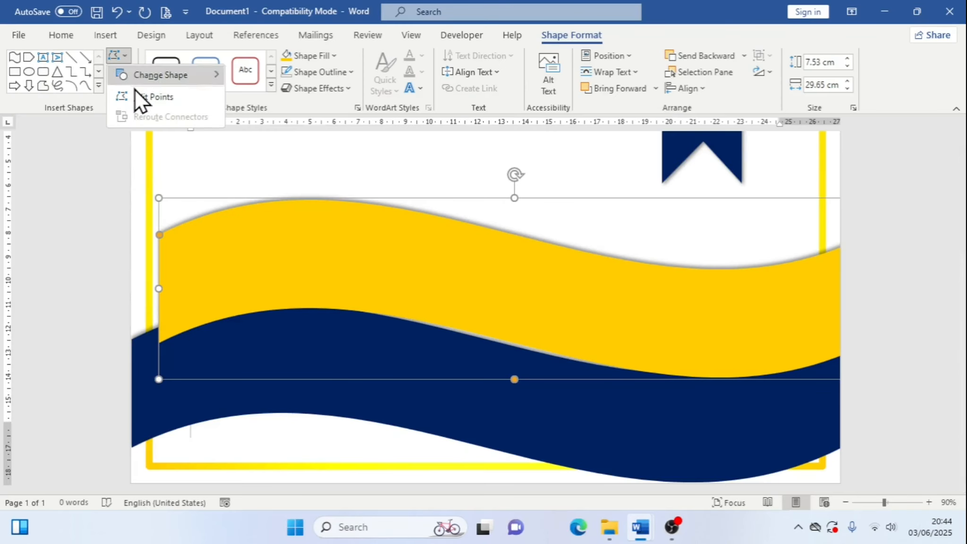
click(147, 159)
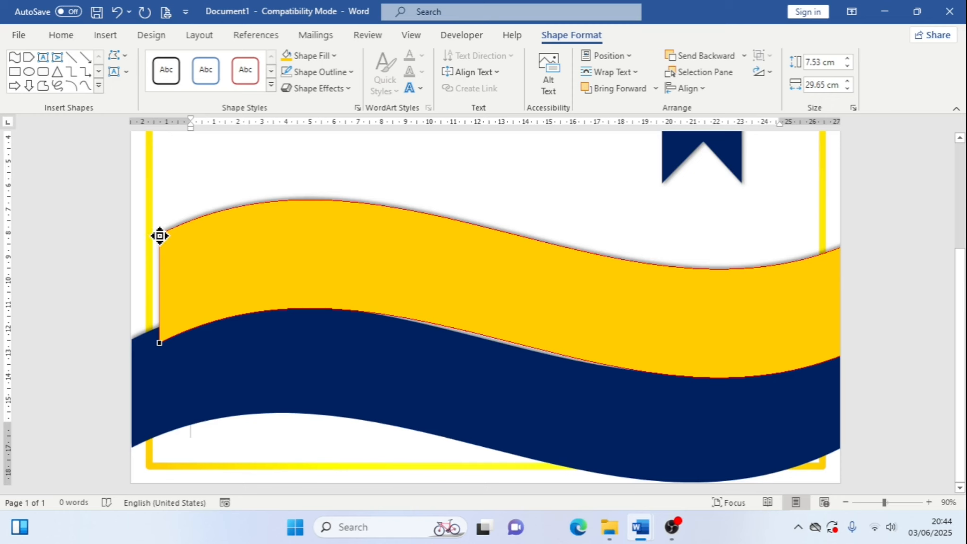
right_click(160, 236)
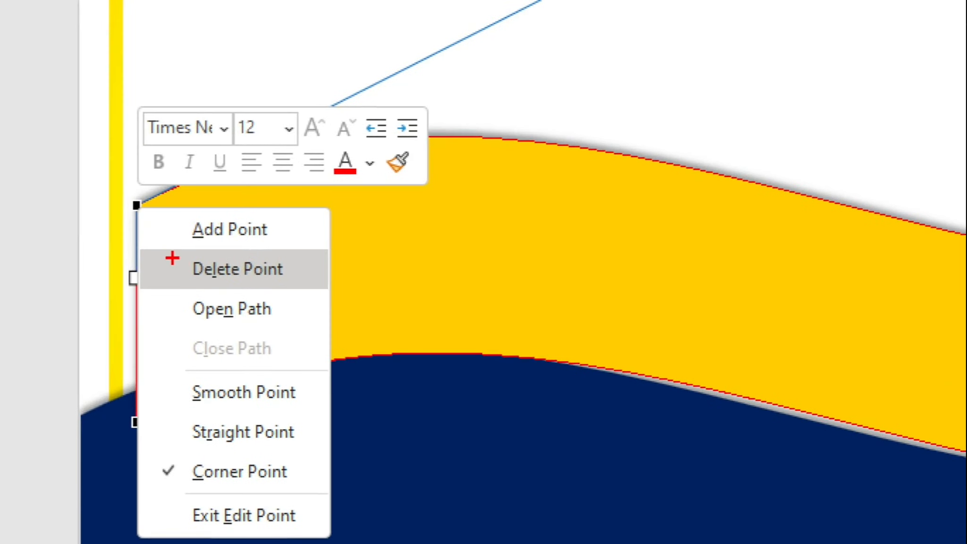
drag(172, 258, 311, 279)
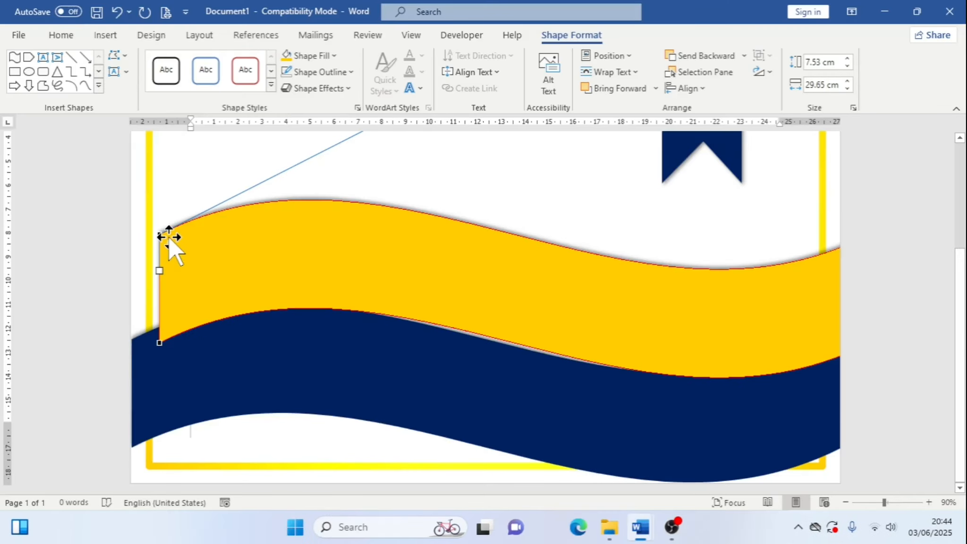
right_click(137, 205)
click(186, 266)
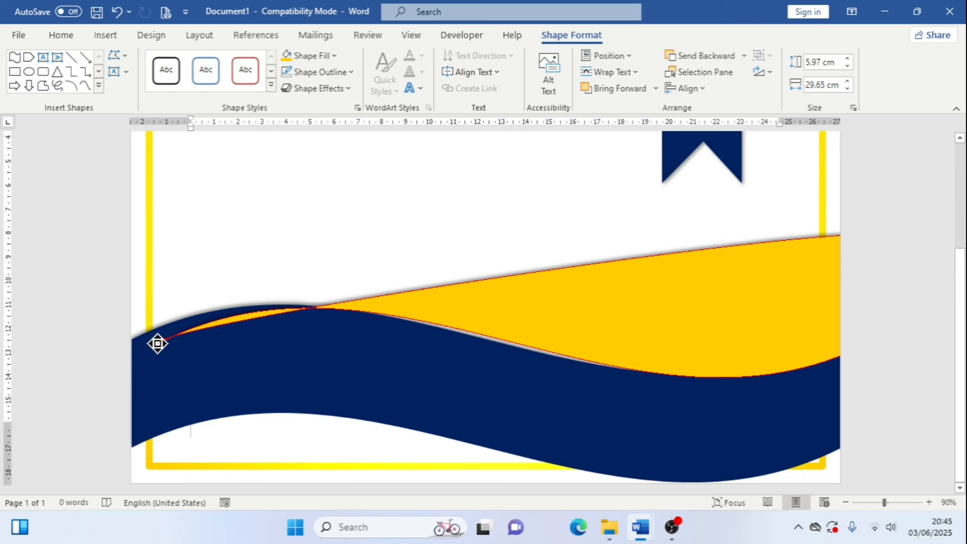
Reshape the gold wave's left point and its handles so it tapers onto the blue wave's crest
click(157, 342)
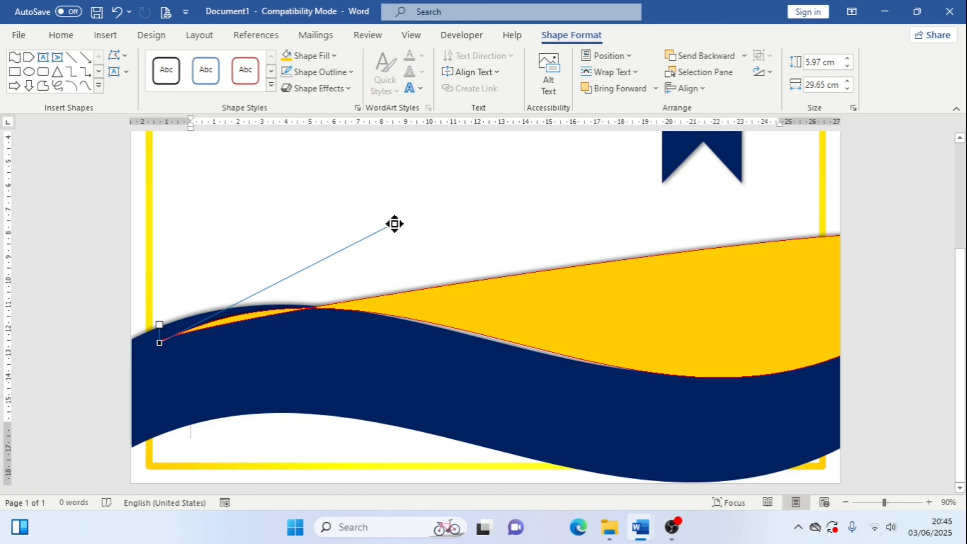
drag(395, 223, 401, 268)
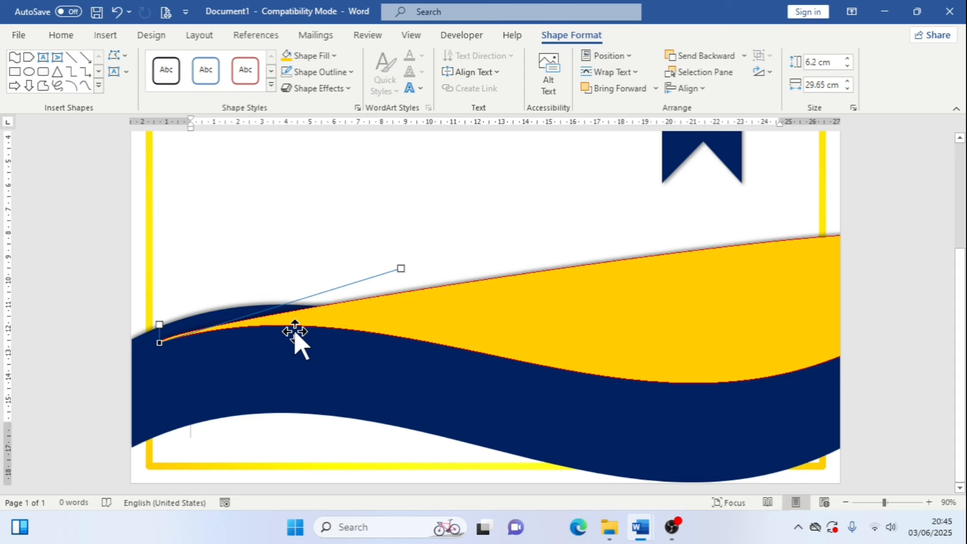
mouse_move(399, 269)
mouse_down()
mouse_move(393, 314)
mouse_move(398, 281)
mouse_up()
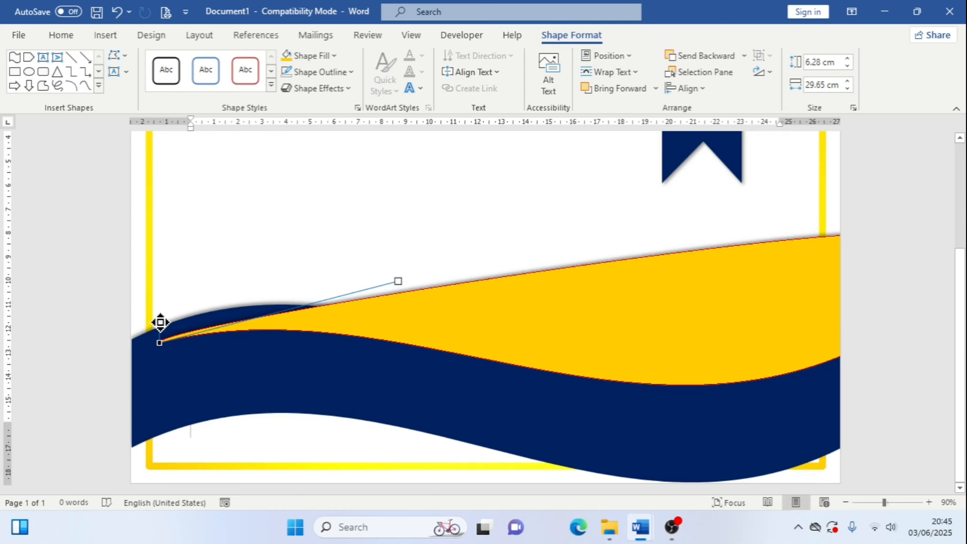
drag(160, 323, 378, 304)
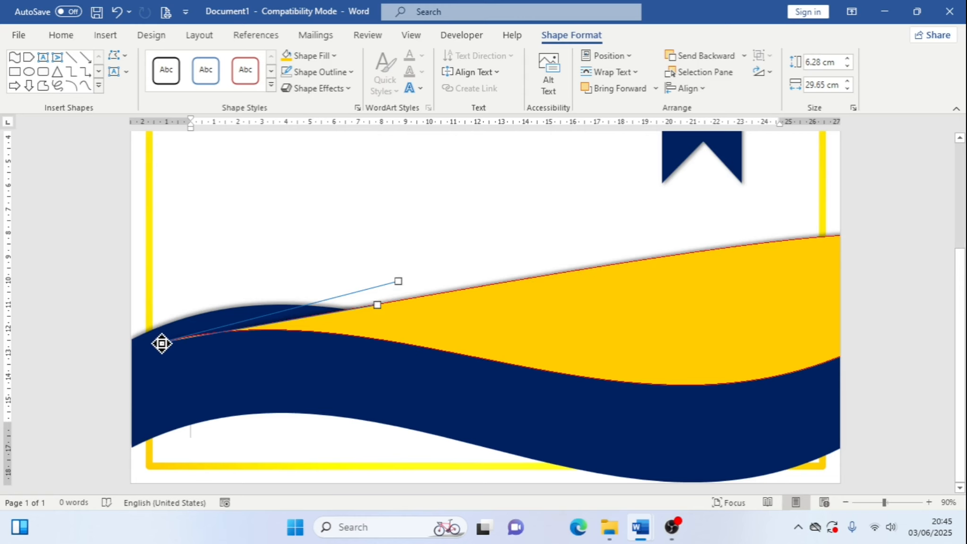
drag(161, 341, 172, 320)
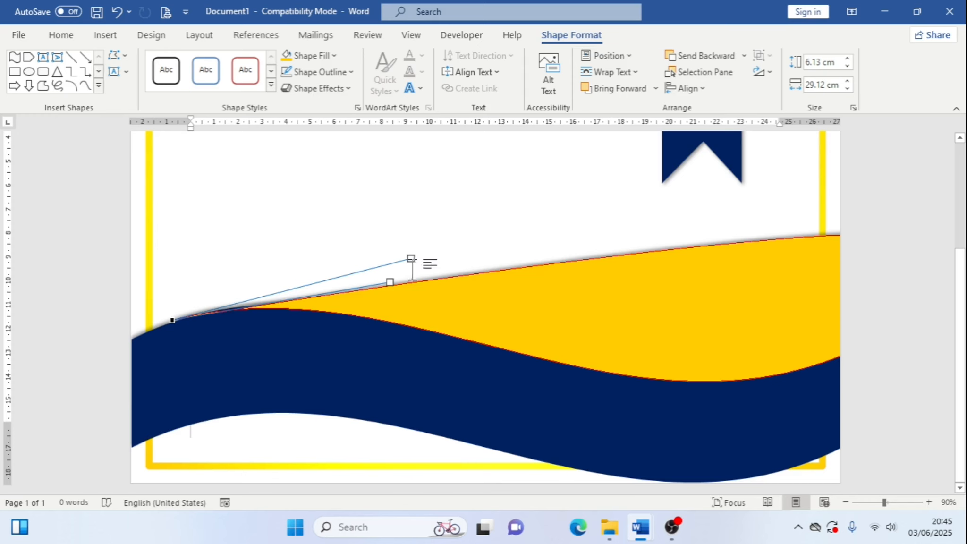
drag(413, 256, 410, 270)
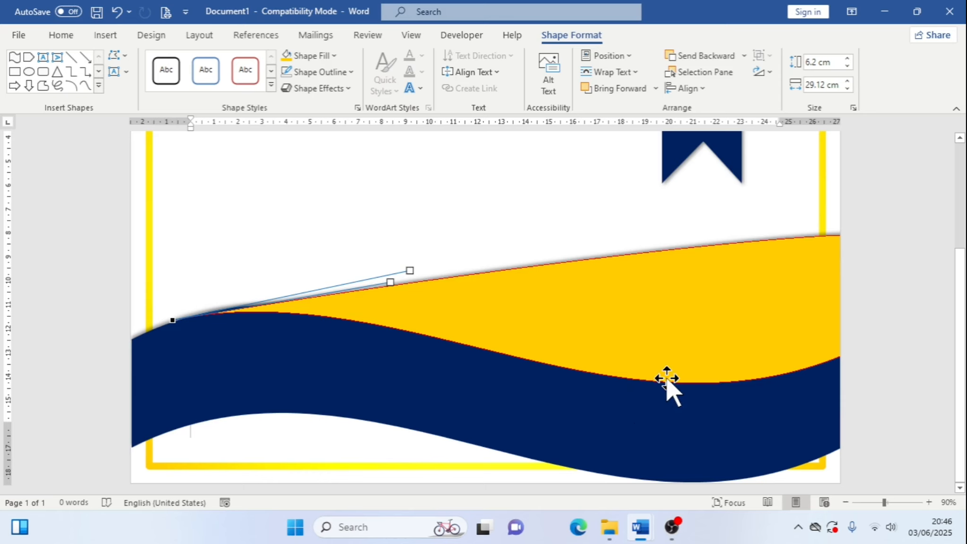
Nudge the gold wave left so its tip reaches the page's left edge
key(Left)
key(Left)
key(Left)
key(Left)
key(Left)
key(Left)
key(Left)
key(Left)
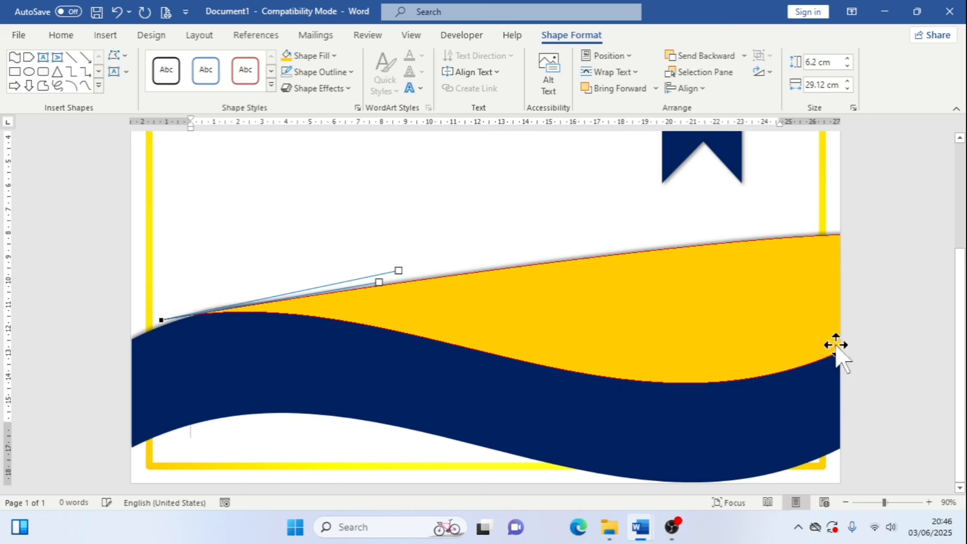
Lower the gold wave's upper-right corner point so the shape narrows into a band
click(803, 235)
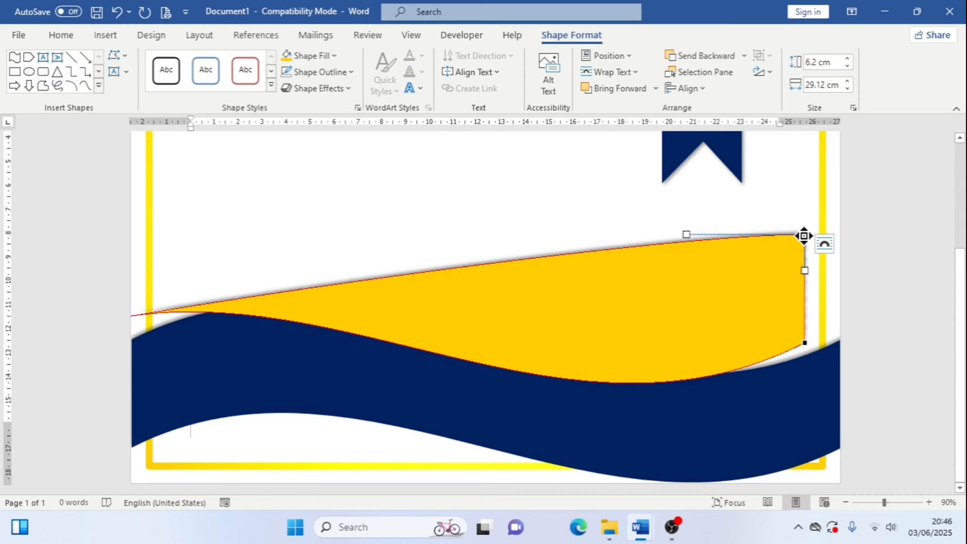
drag(804, 236, 806, 314)
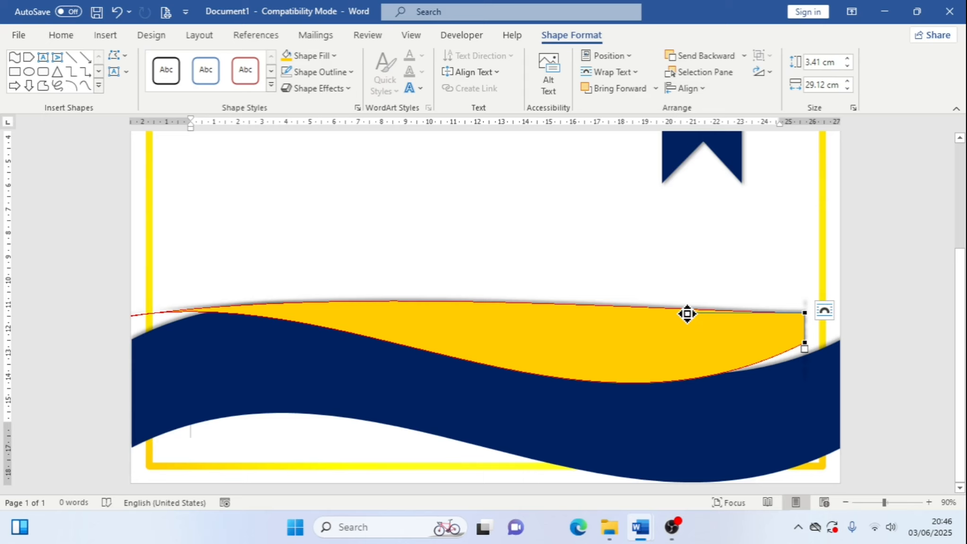
drag(687, 314, 604, 381)
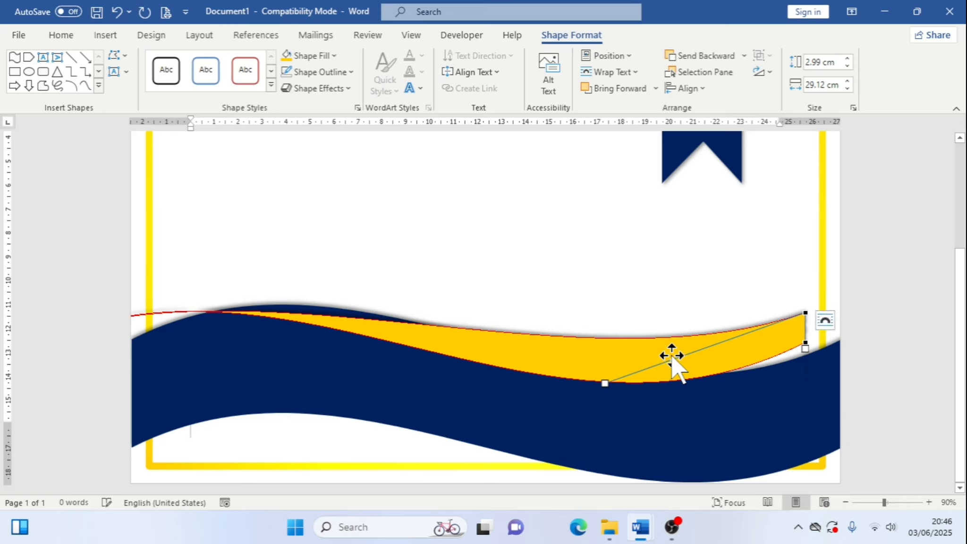
key(ctrl+z)
Refine the gold wave's left and right point handles so it tapers along the blue wave's crest
drag(158, 330, 225, 333)
key(Right)
key(Right)
key(Right)
key(Right)
key(Right)
key(Right)
key(Right)
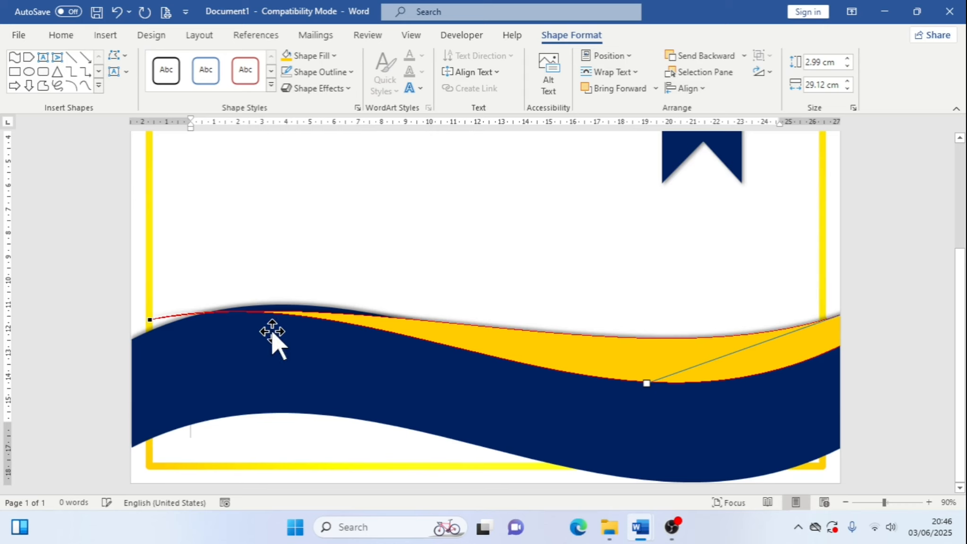
click(153, 321)
drag(371, 283, 392, 279)
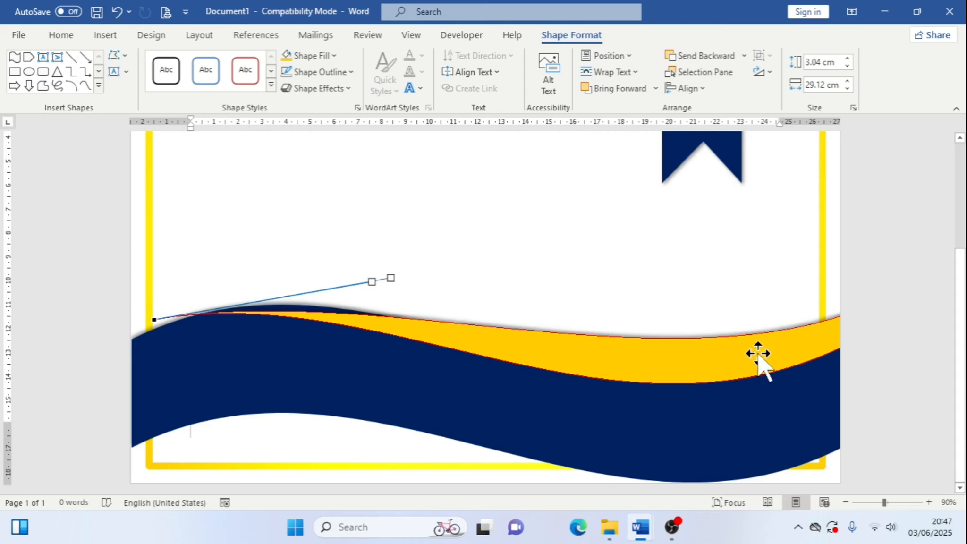
key(Left)
key(Left)
key(Left)
key(Left)
key(Left)
key(Left)
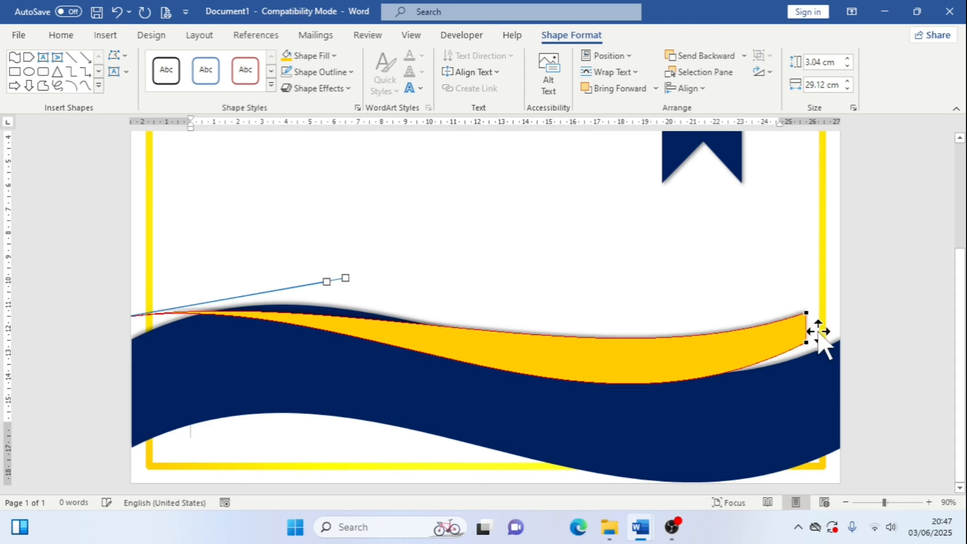
click(806, 315)
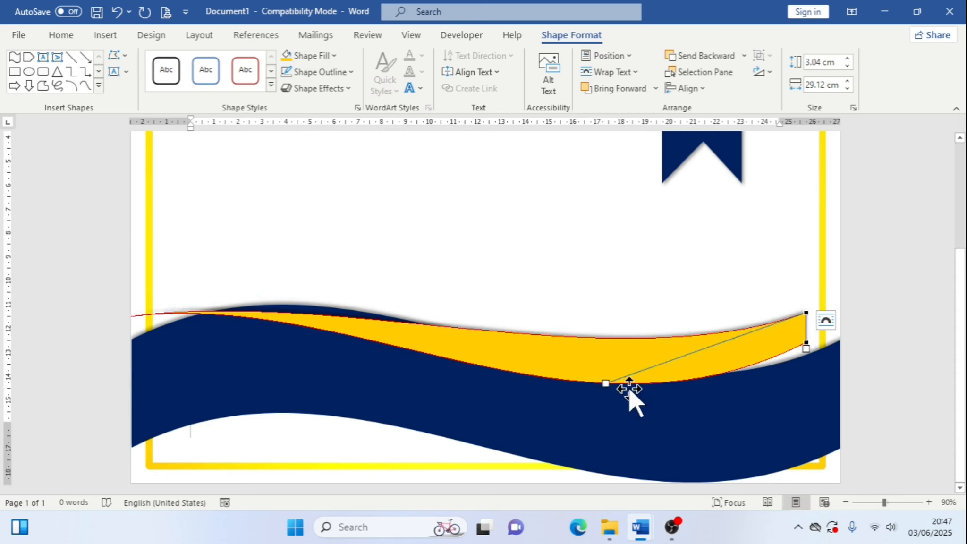
drag(609, 374, 617, 358)
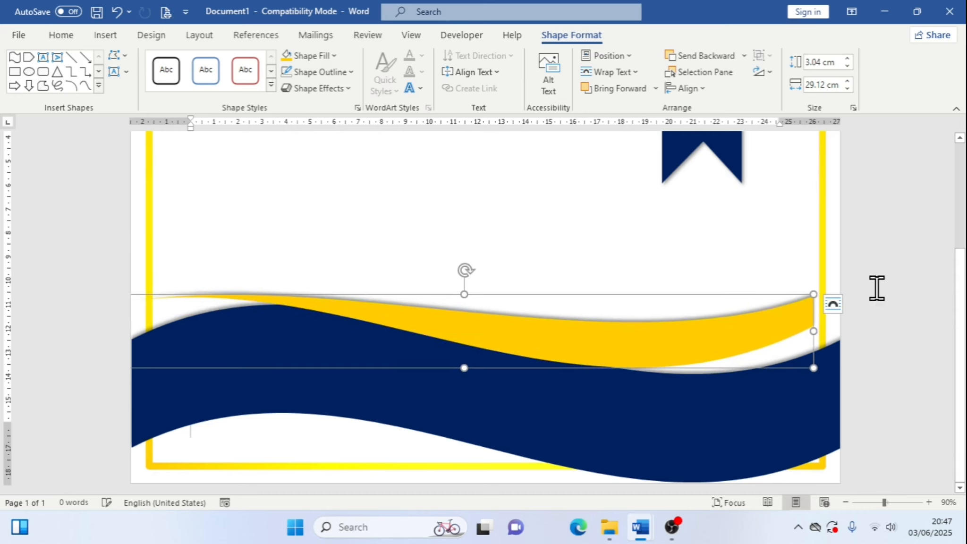
Edit the gold band's points again, pulling its right-end curve handles down to deepen the lower curve
click(122, 56)
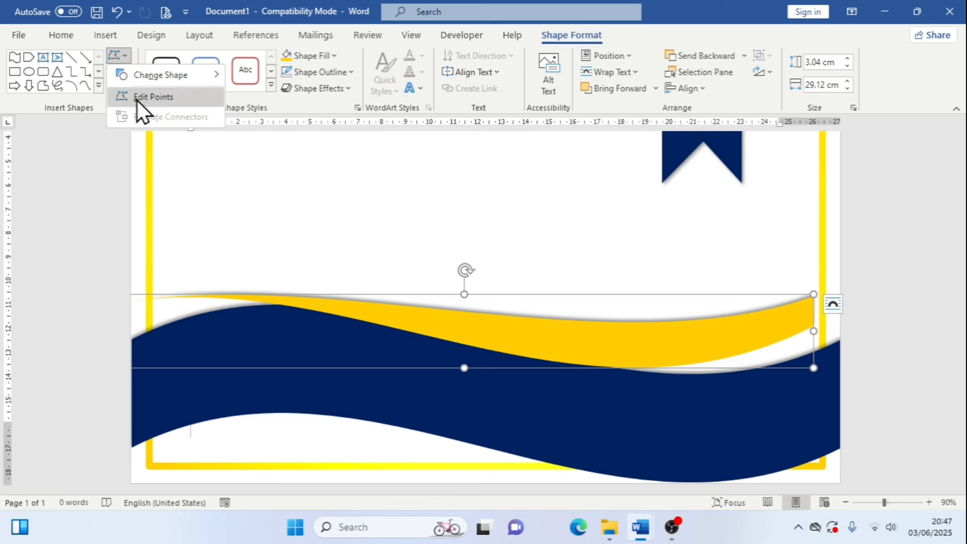
click(137, 100)
click(812, 295)
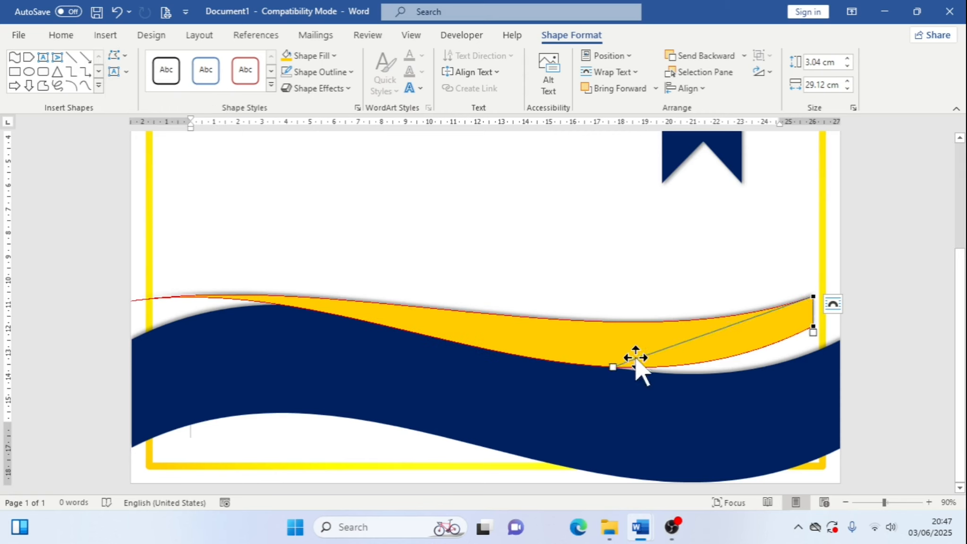
drag(613, 364, 613, 396)
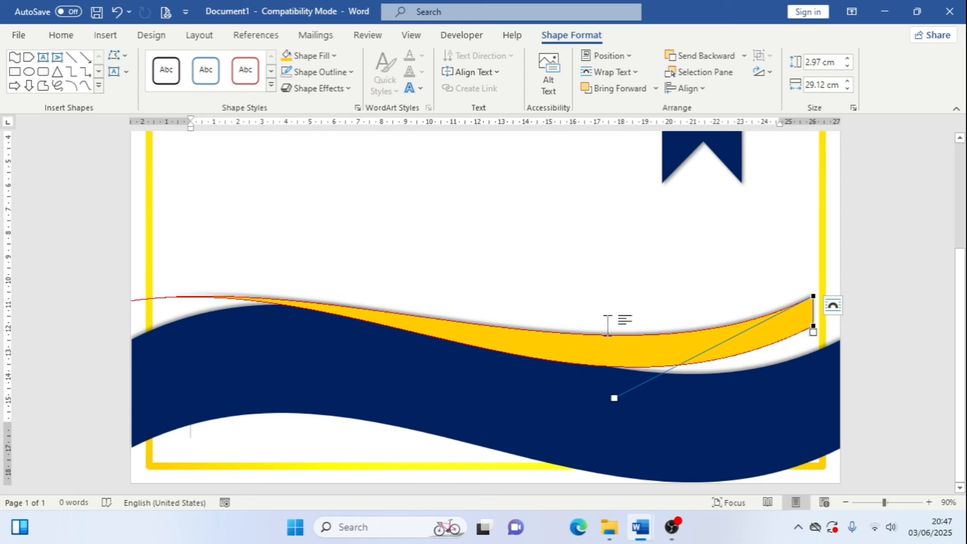
click(814, 330)
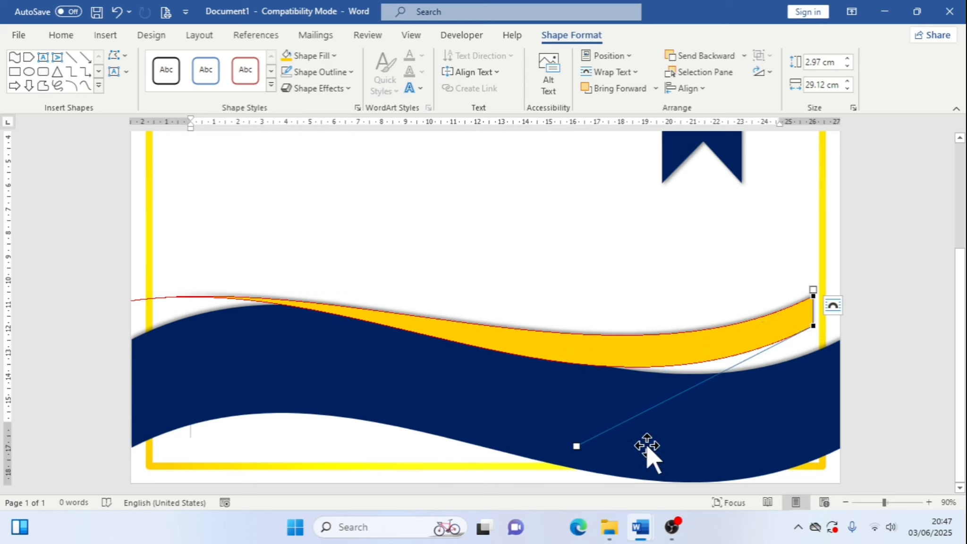
drag(576, 442, 587, 447)
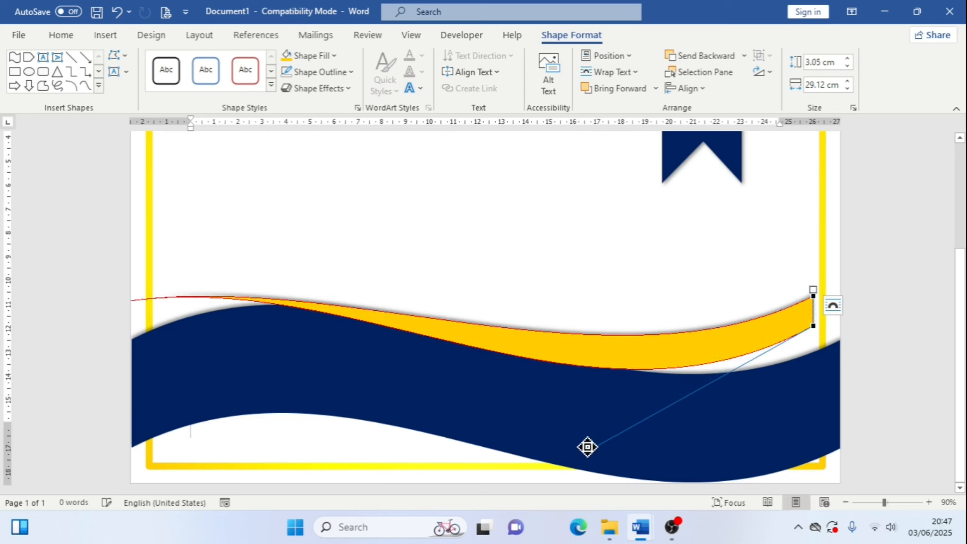
click(929, 284)
Move the gold band down so it sits lower across the blue wave
scroll(929, 285, up, 3)
scroll(745, 356, down, 3)
drag(745, 356, 767, 412)
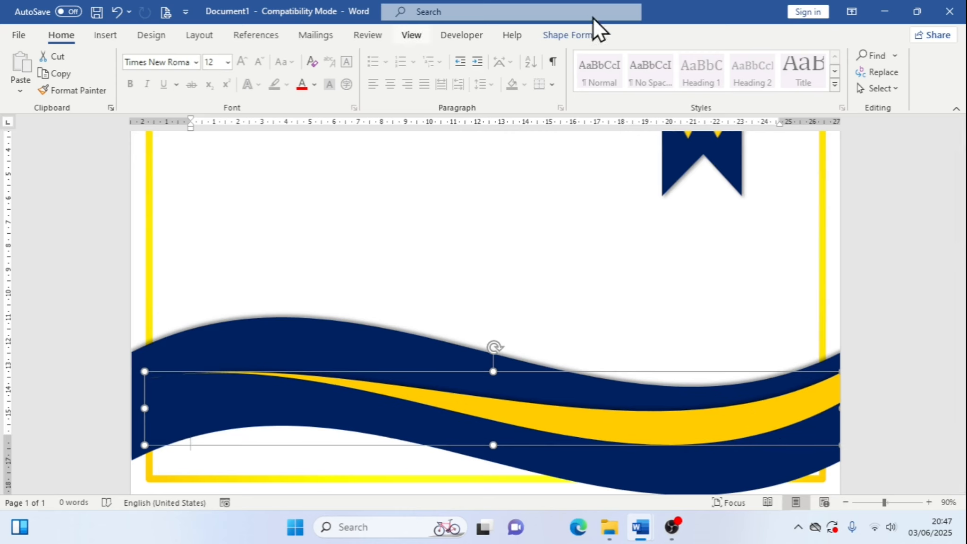
Edit the gold band's points, moving its left point onto the blue wave's crest and adjusting its handle
click(592, 36)
click(126, 57)
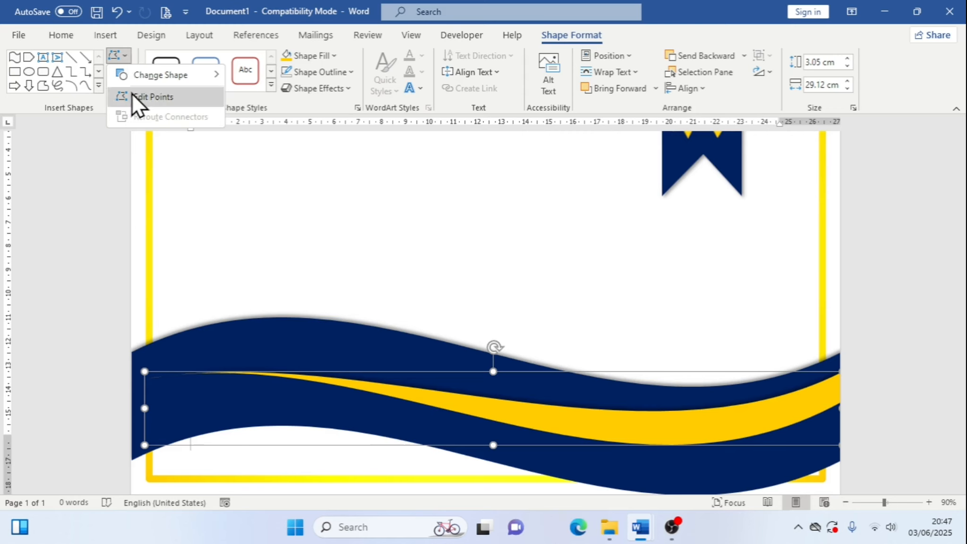
click(134, 96)
drag(143, 380, 267, 319)
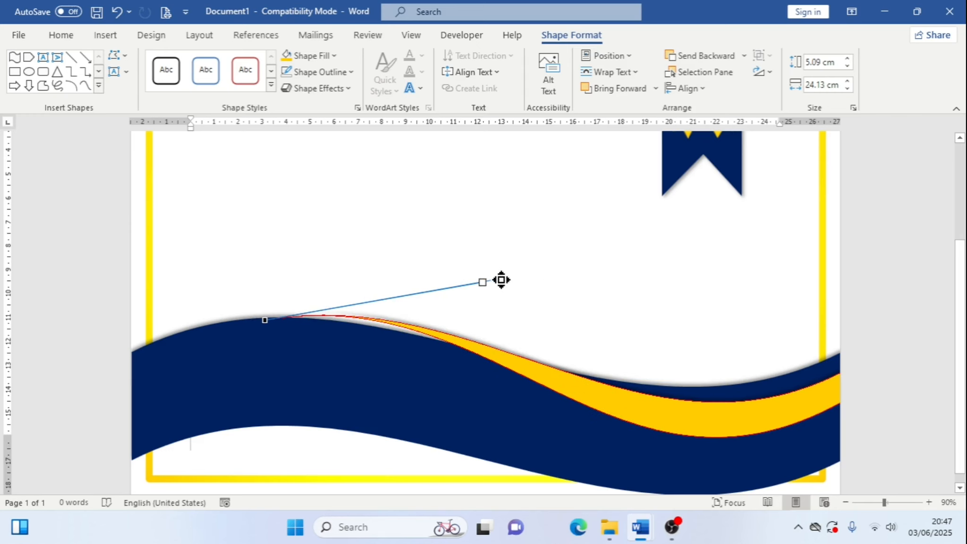
drag(501, 280, 482, 285)
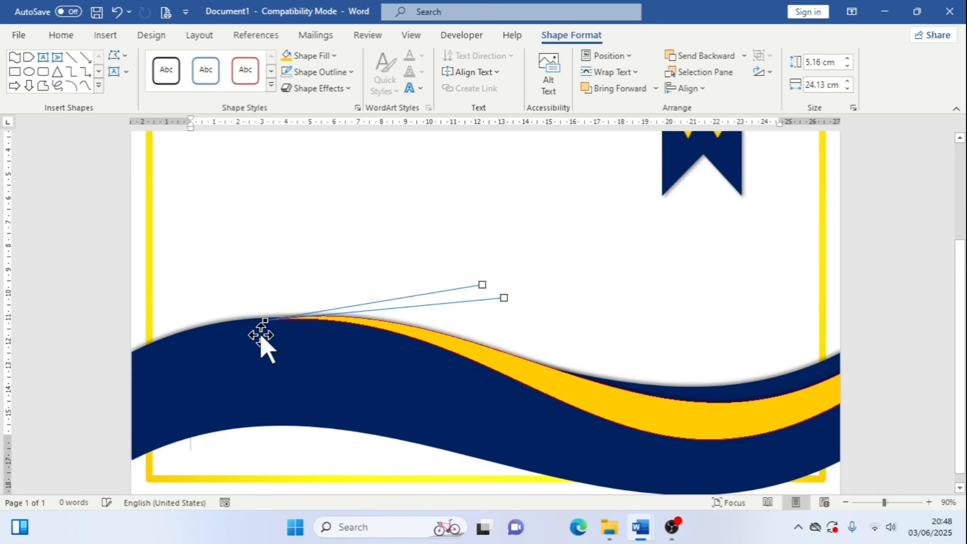
drag(262, 321, 265, 316)
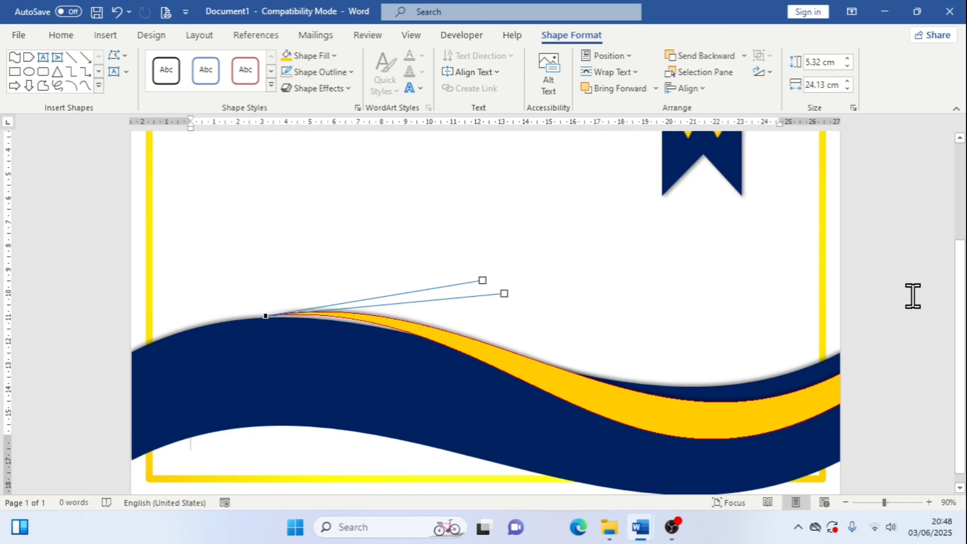
click(656, 360)
Compare the gold band's left end with the reference certificate document
scroll(566, 387, down, 3)
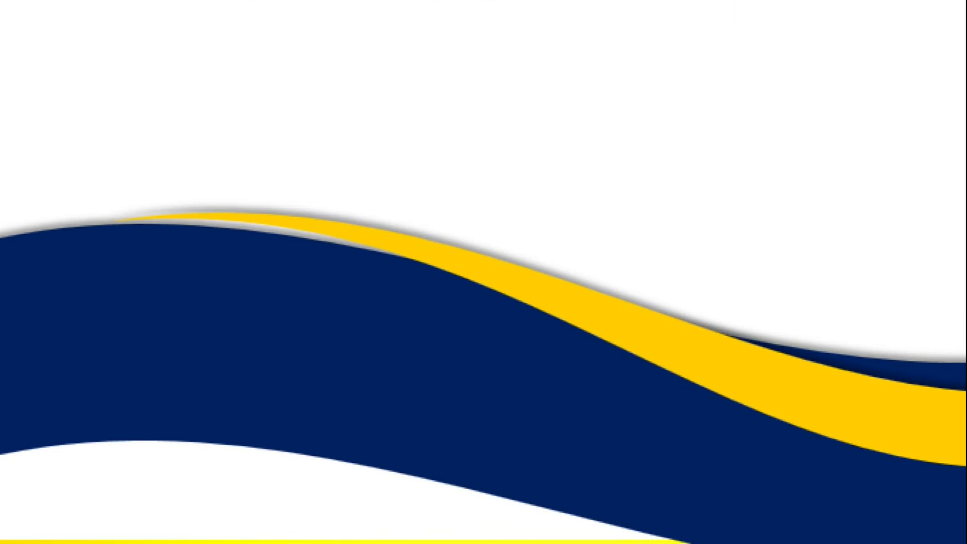
drag(55, 169, 453, 304)
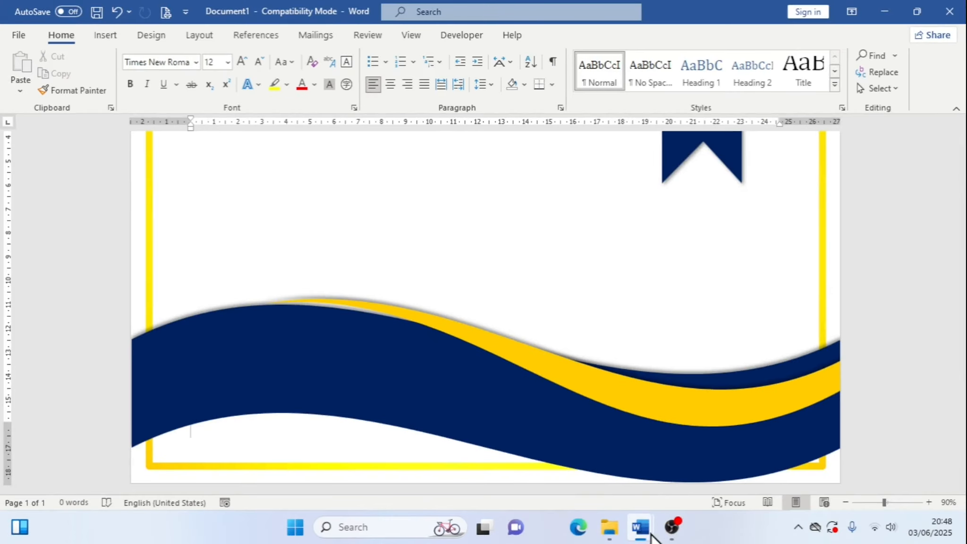
mouse_move(642, 525)
click(618, 497)
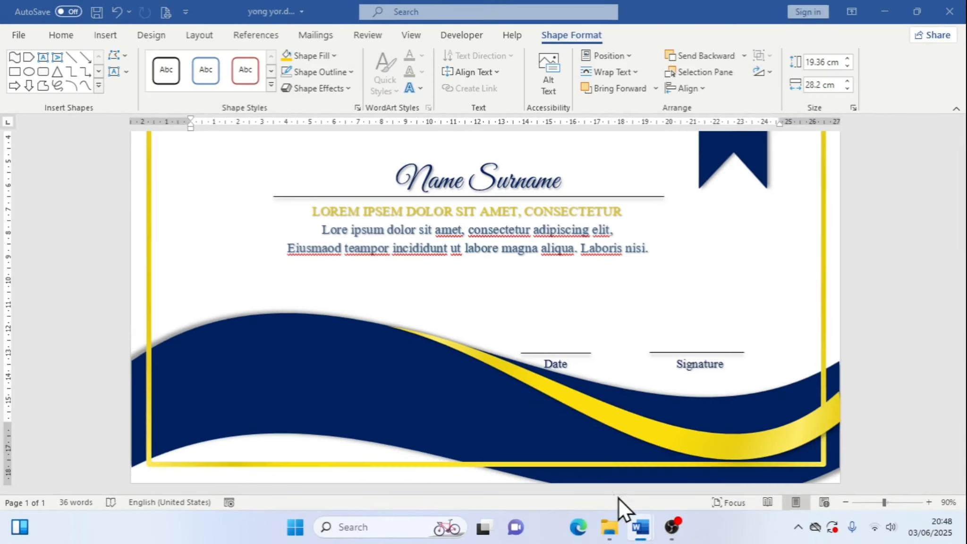
click(478, 390)
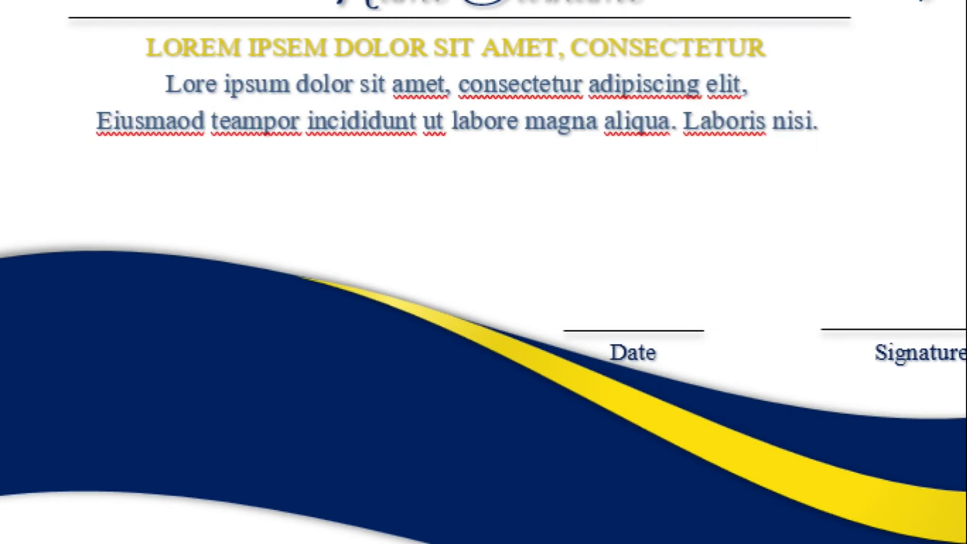
drag(266, 251, 407, 325)
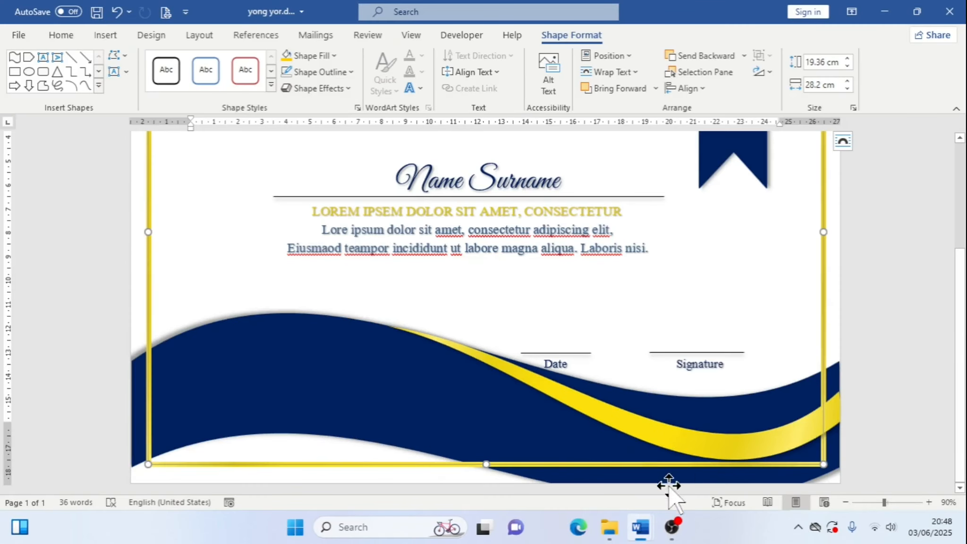
mouse_move(639, 525)
click(715, 464)
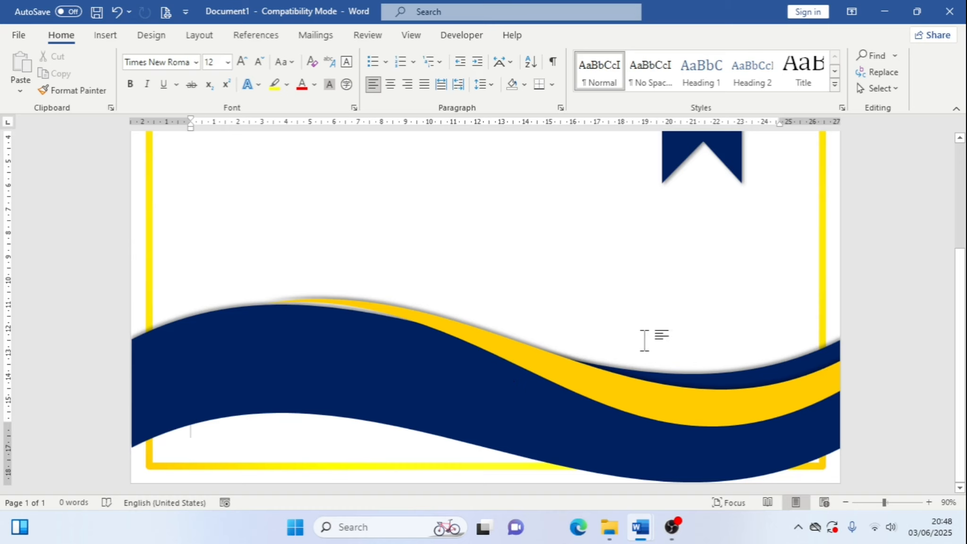
Open the gold band's fill options and switch it to a gradient fill
scroll(644, 339, up, 5)
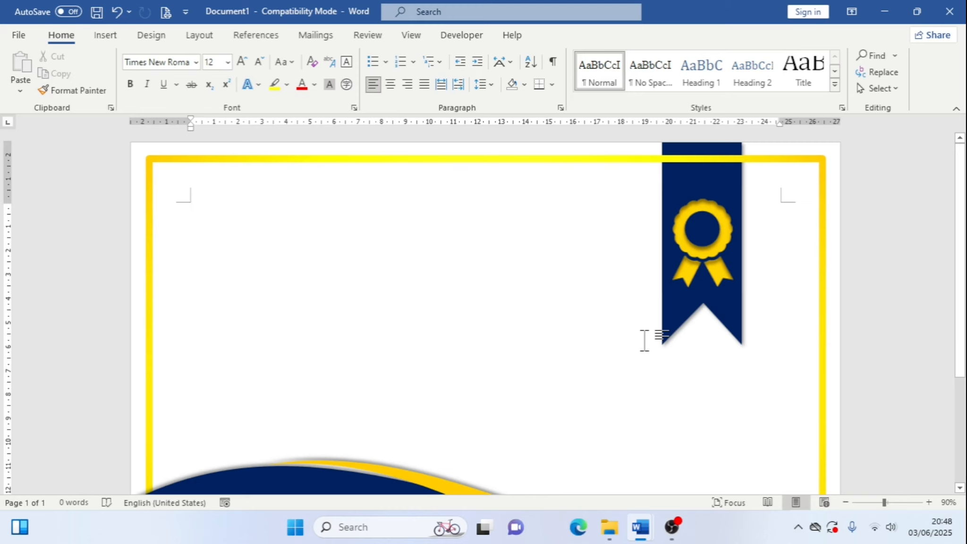
scroll(690, 259, down, 4)
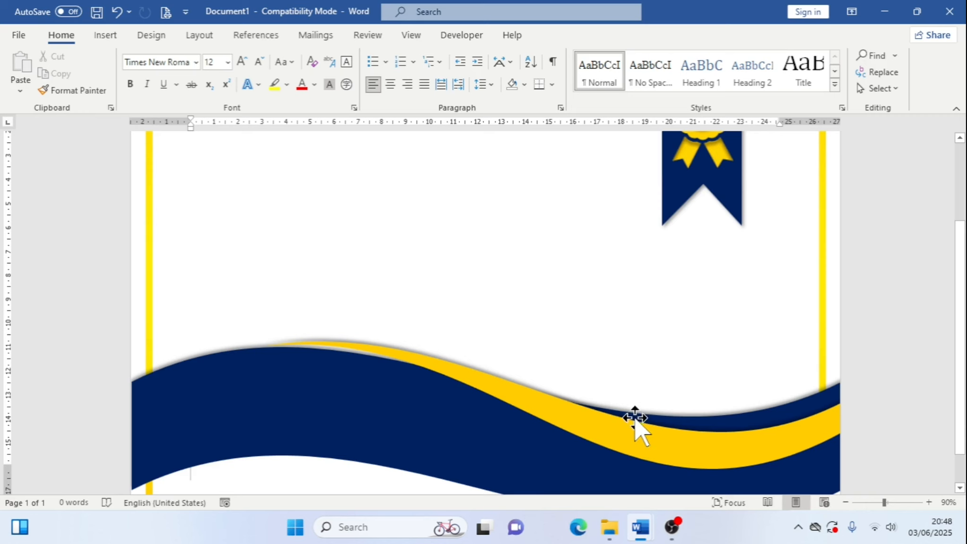
scroll(632, 416, down, 2)
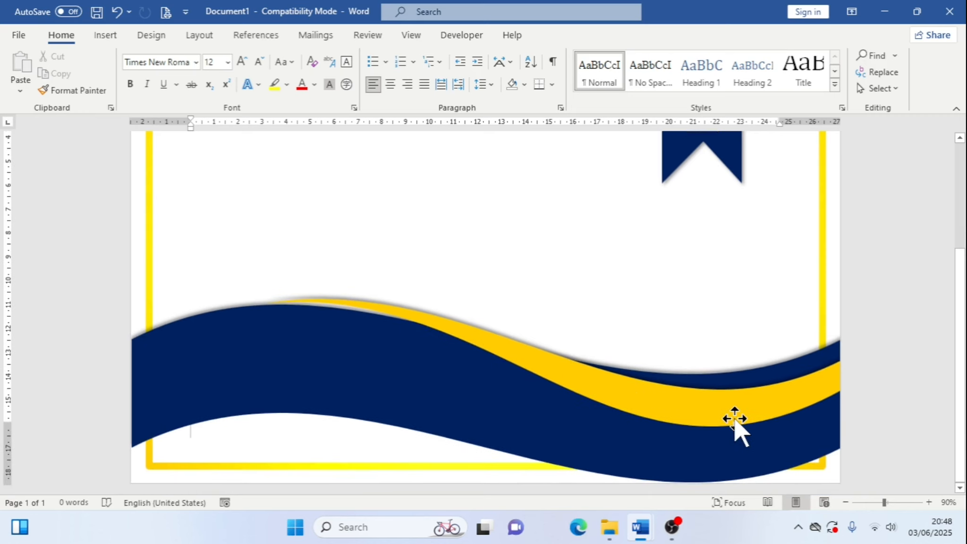
click(663, 394)
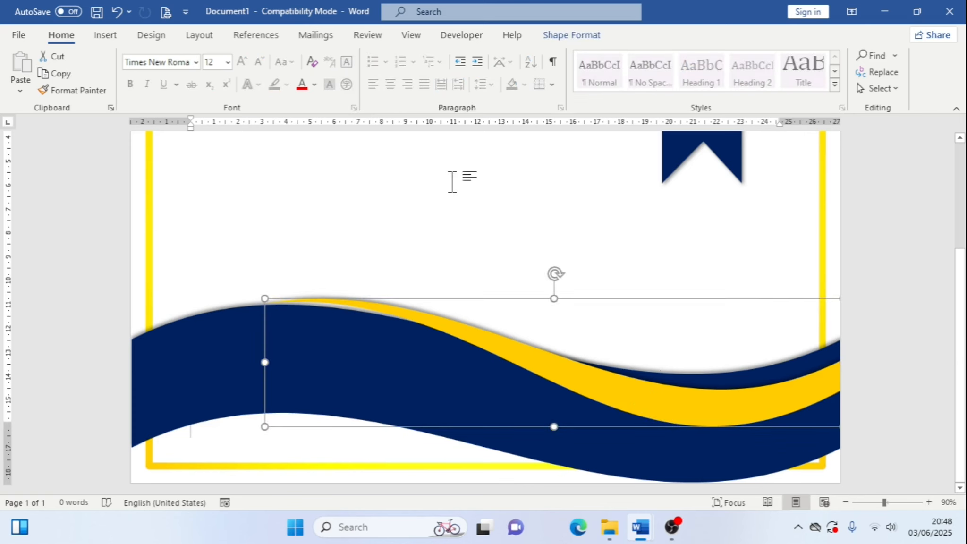
click(591, 38)
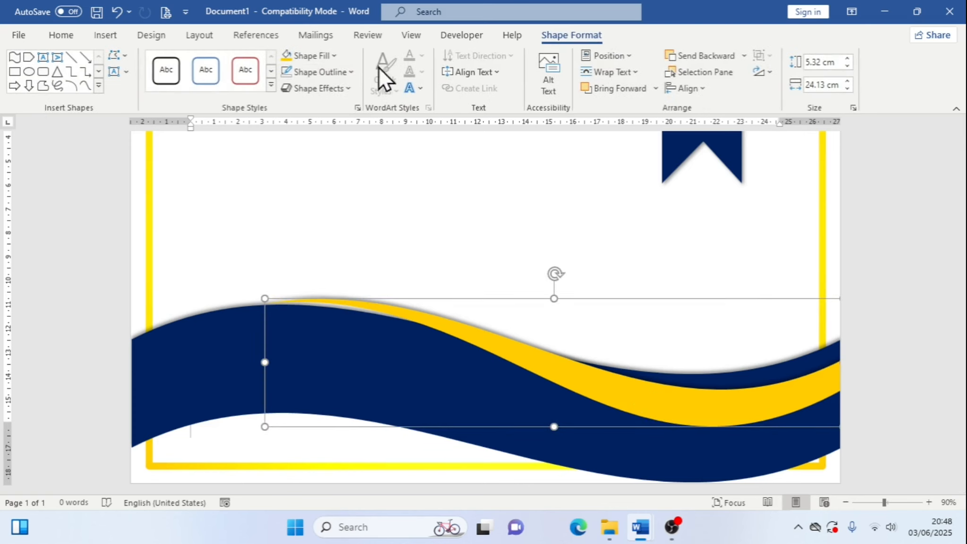
click(332, 56)
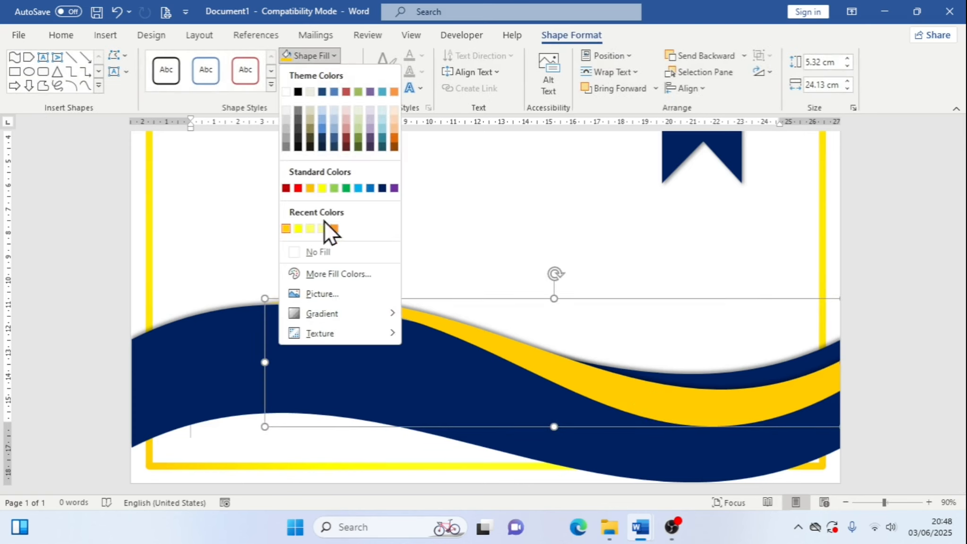
mouse_move(362, 318)
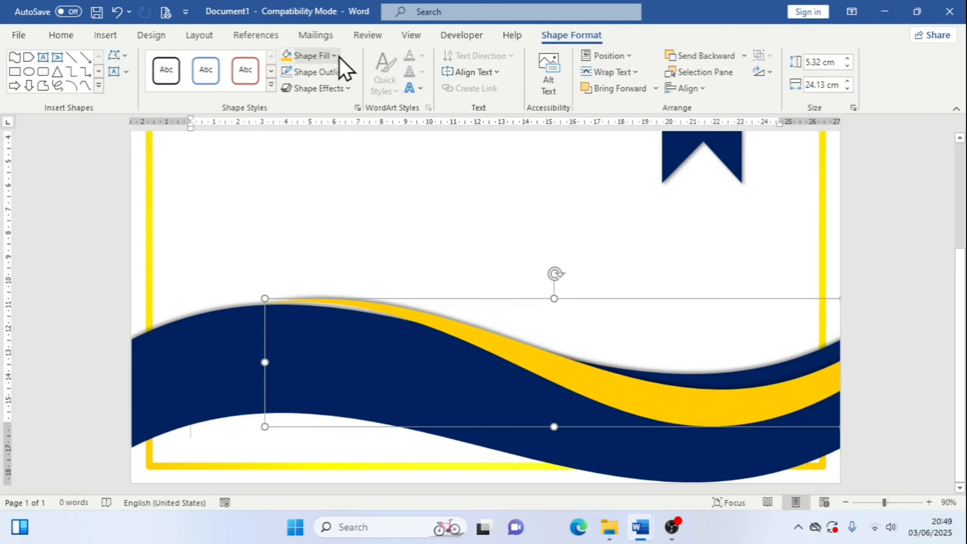
click(338, 57)
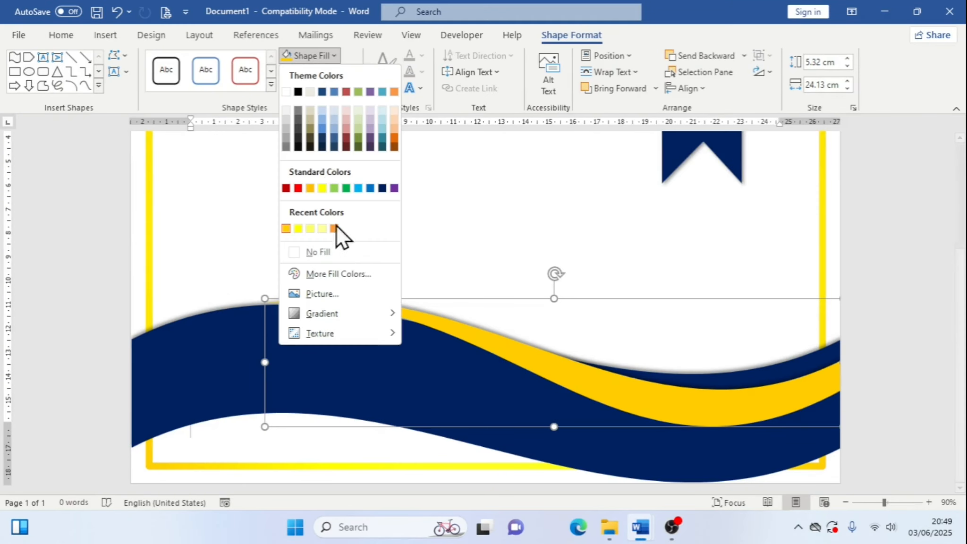
mouse_move(361, 316)
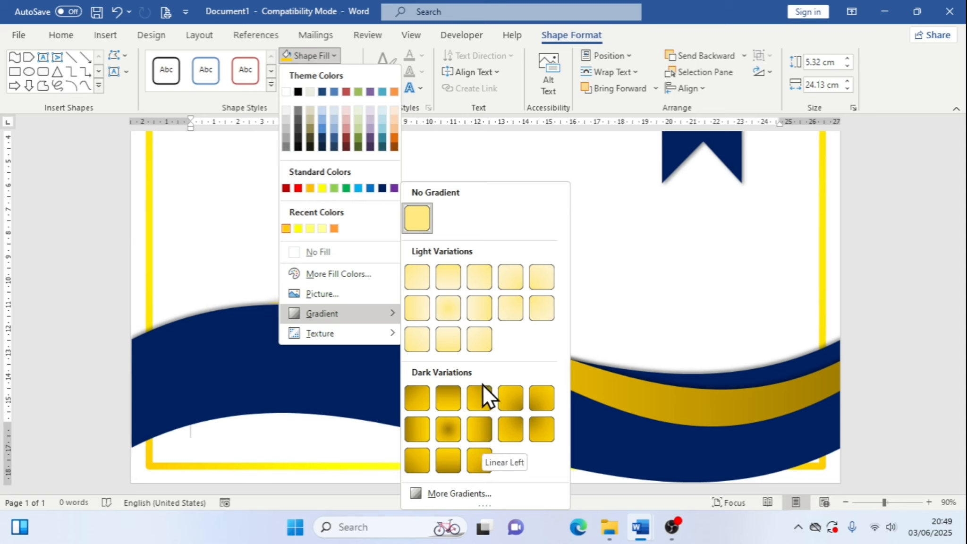
click(481, 494)
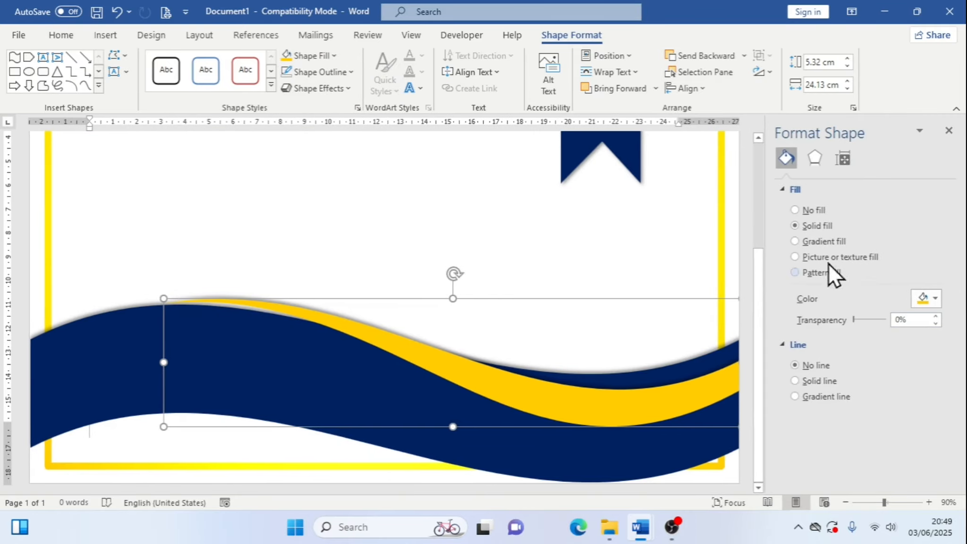
click(797, 242)
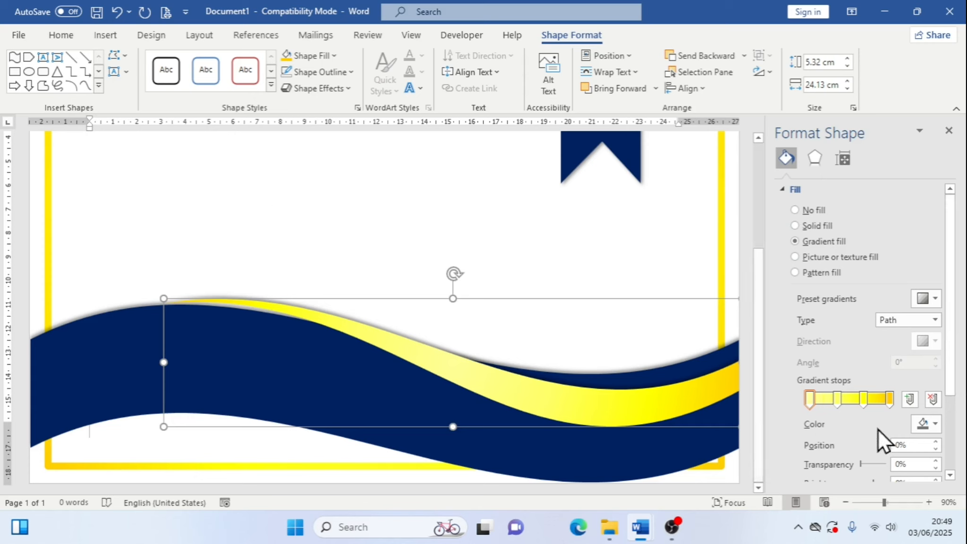
Compare the bottom waves of the certificate with the reference certificate document
click(949, 131)
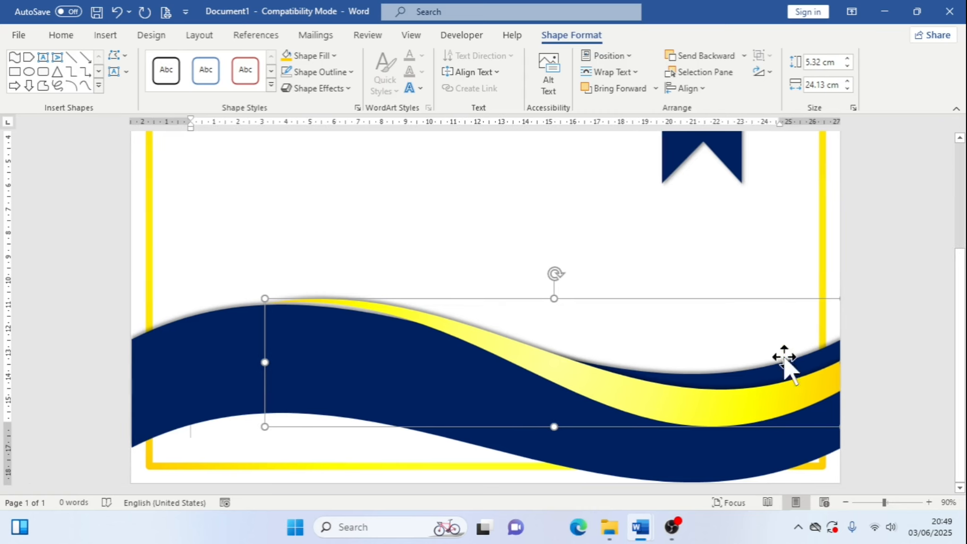
scroll(835, 329, up, 1)
scroll(836, 326, up, 4)
scroll(669, 367, down, 4)
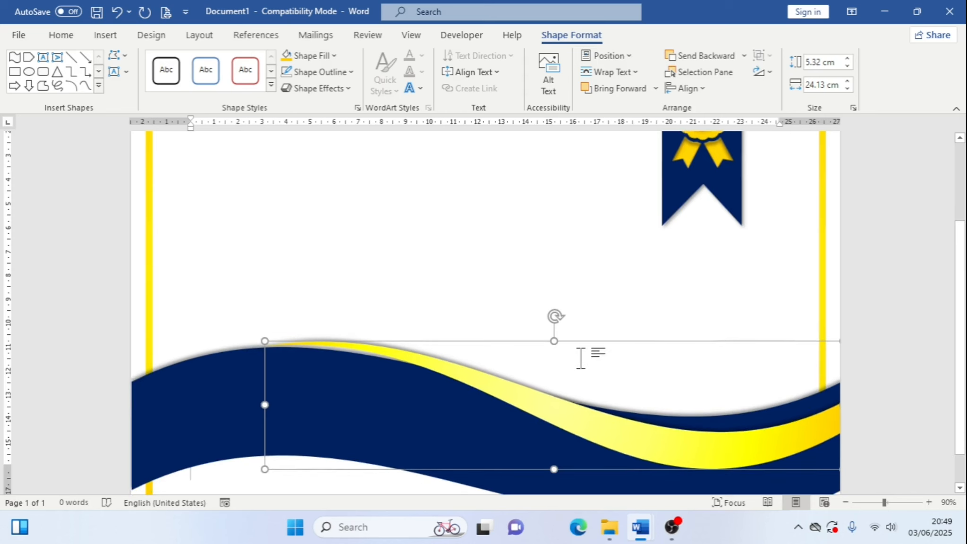
ctrl+click(203, 377)
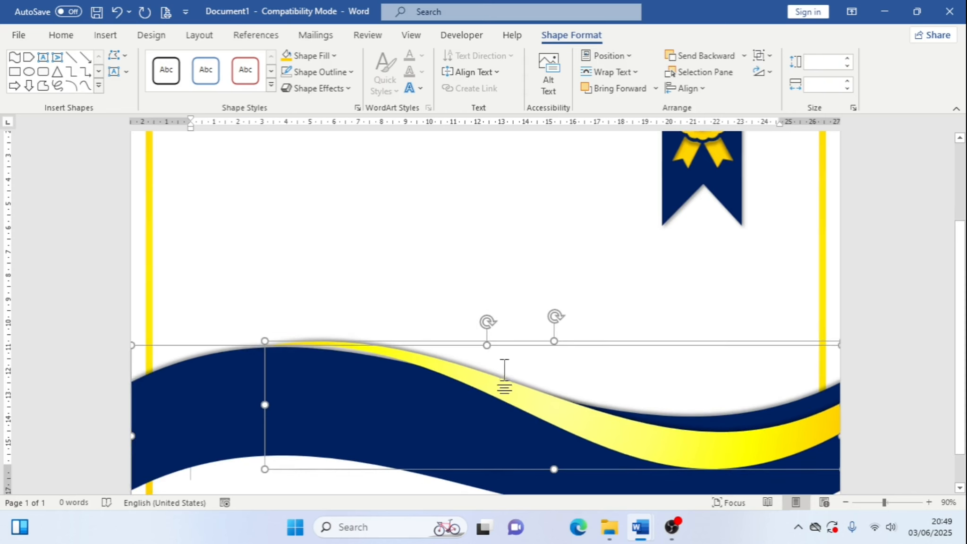
scroll(815, 378, down, 1)
scroll(821, 385, down, 1)
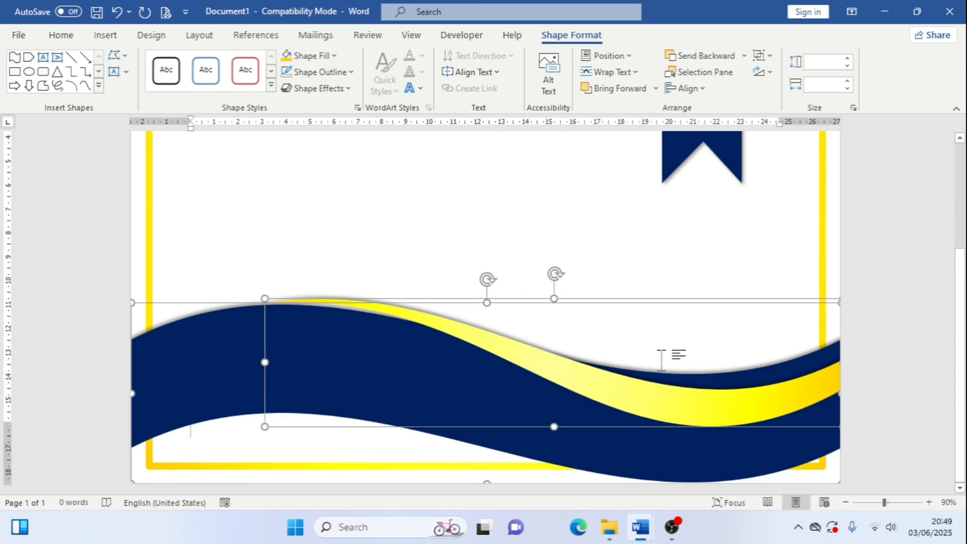
scroll(723, 380, up, 5)
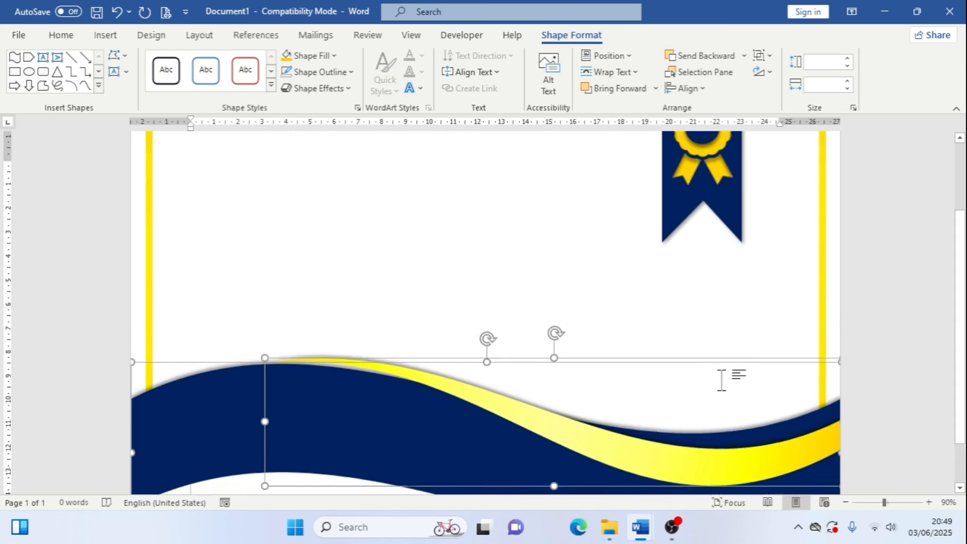
scroll(651, 479, down, 5)
mouse_move(639, 527)
click(613, 467)
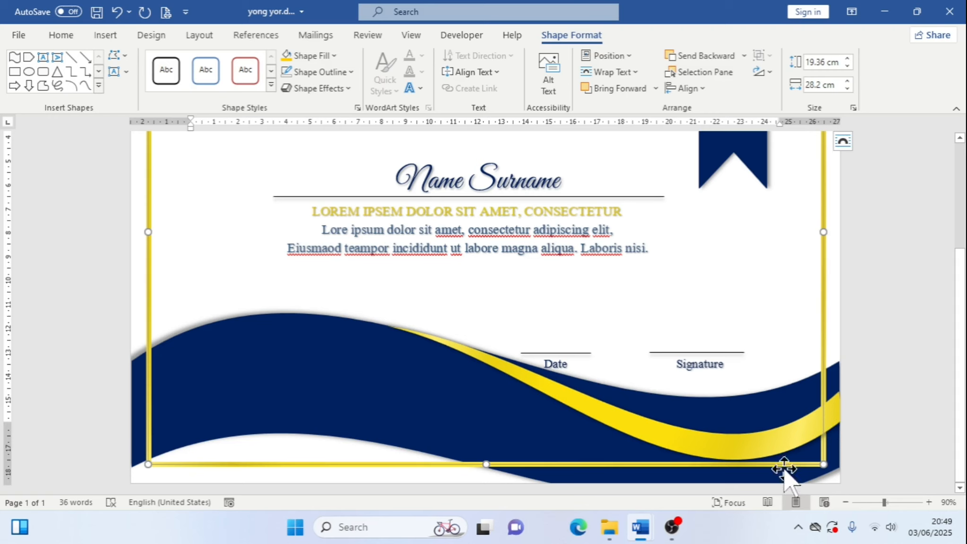
mouse_move(640, 526)
click(713, 462)
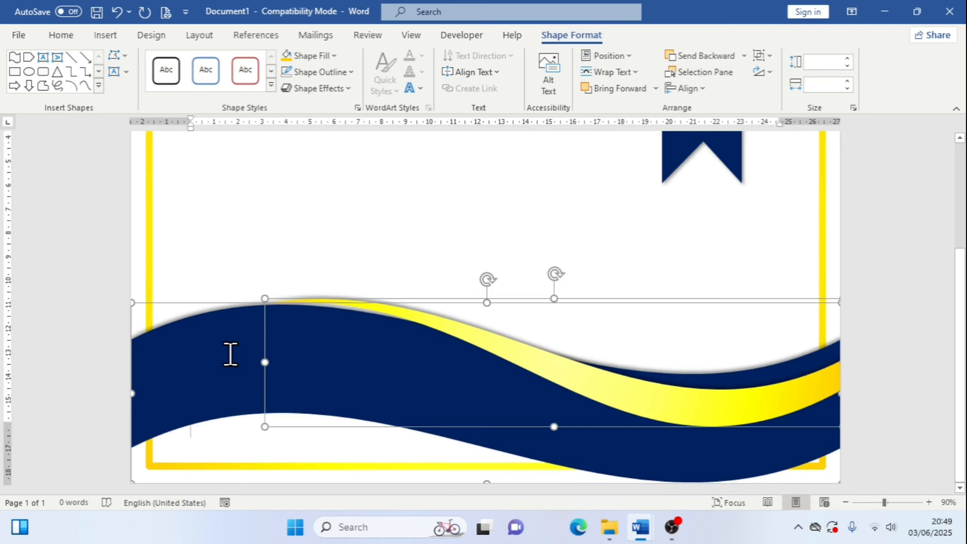
Send the dark blue wave behind the text
click(382, 261)
scroll(481, 215, up, 3)
scroll(313, 369, down, 3)
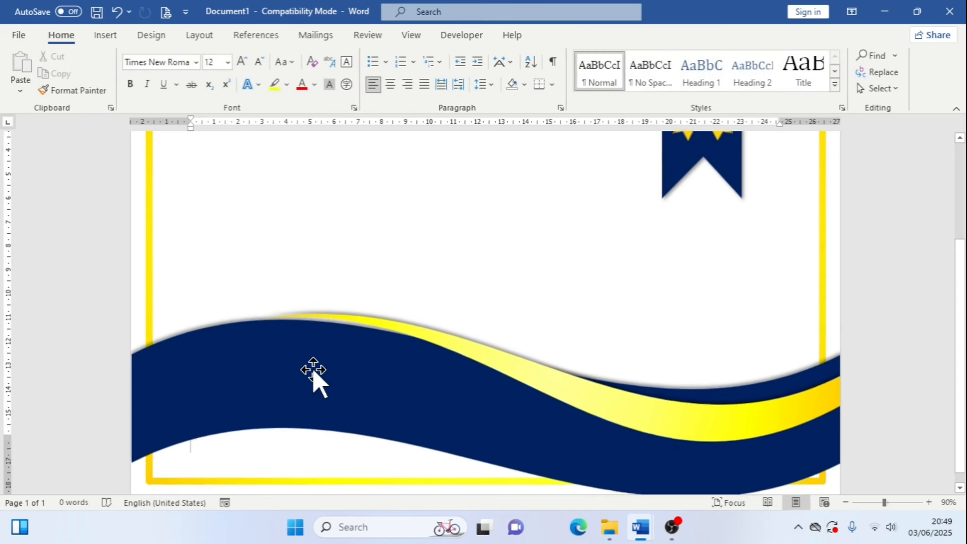
click(314, 363)
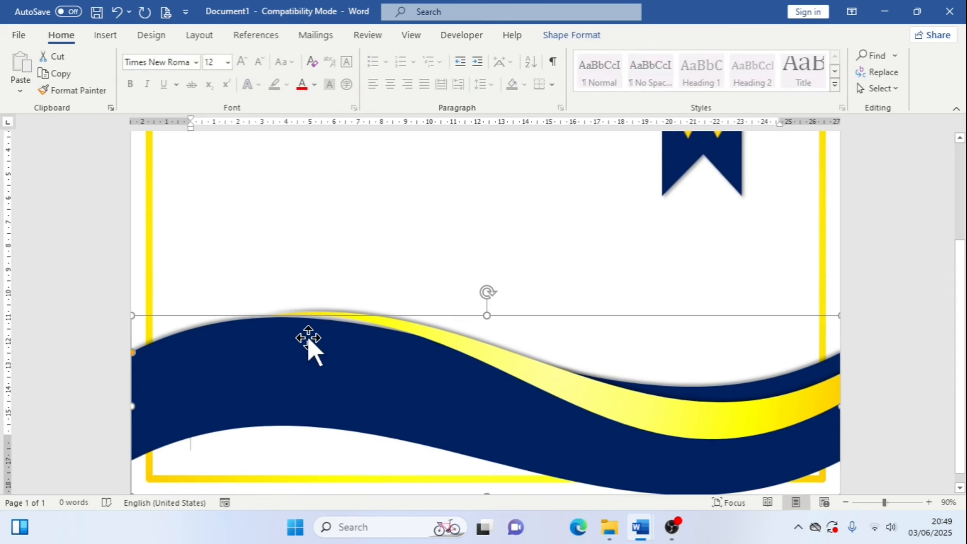
click(605, 39)
click(744, 56)
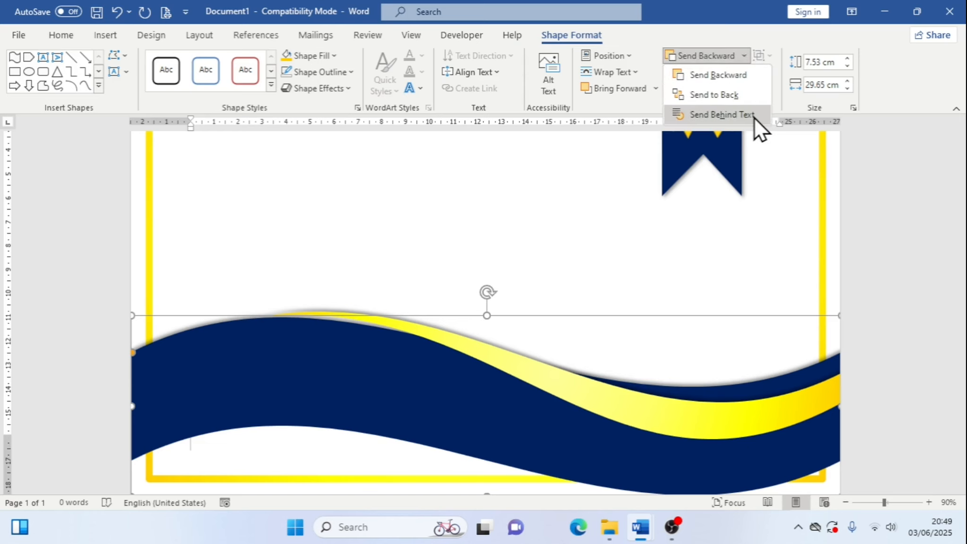
click(722, 114)
scroll(907, 313, up, 2)
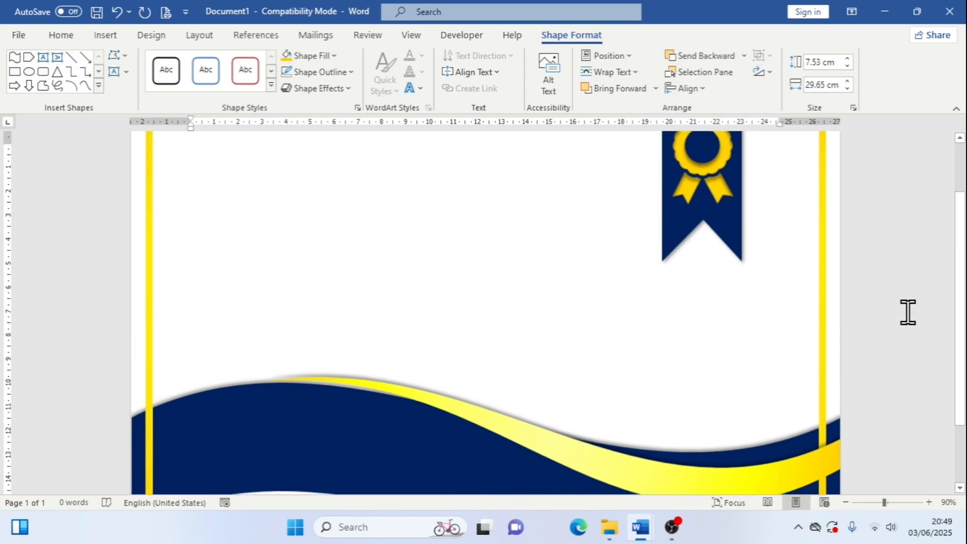
click(907, 312)
scroll(906, 313, down, 3)
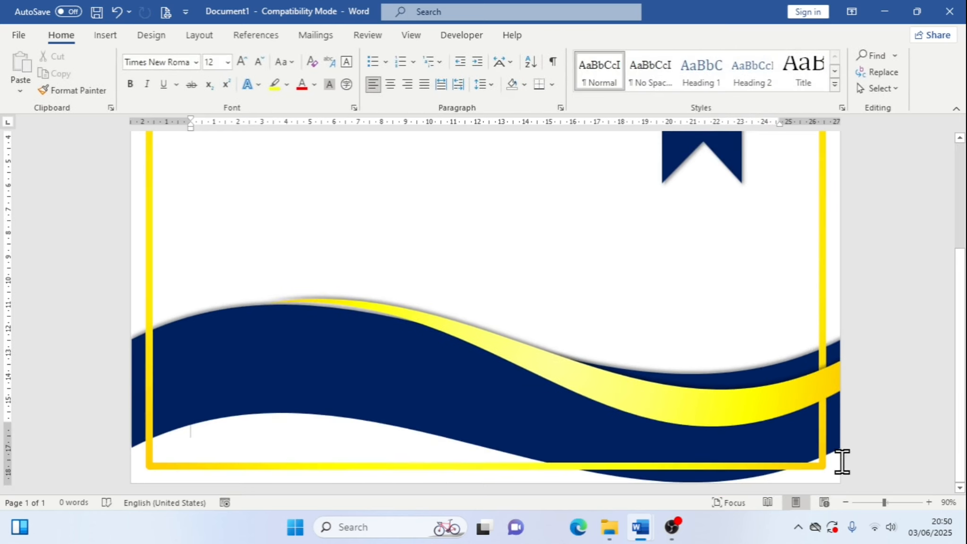
Send the gold band behind the text, then undo and redo that change
click(611, 402)
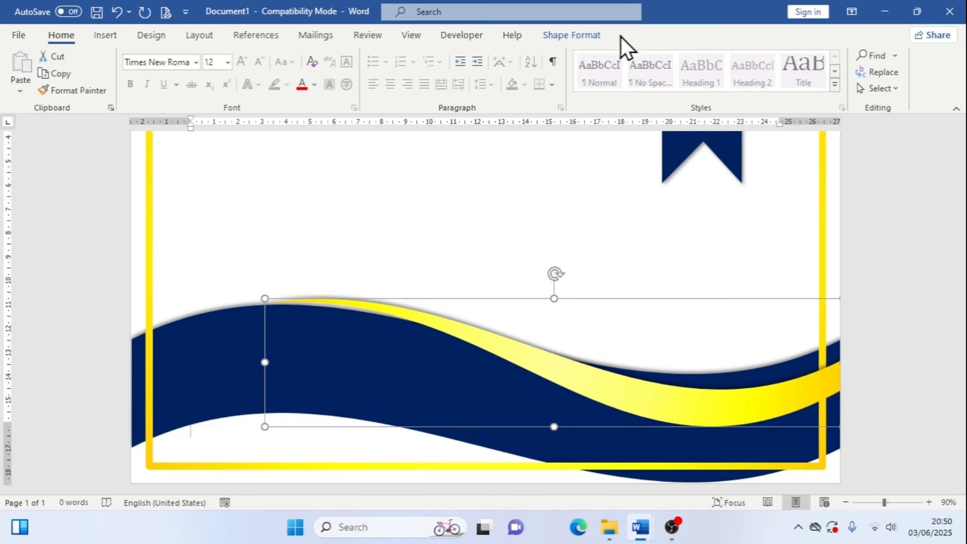
click(581, 35)
click(747, 57)
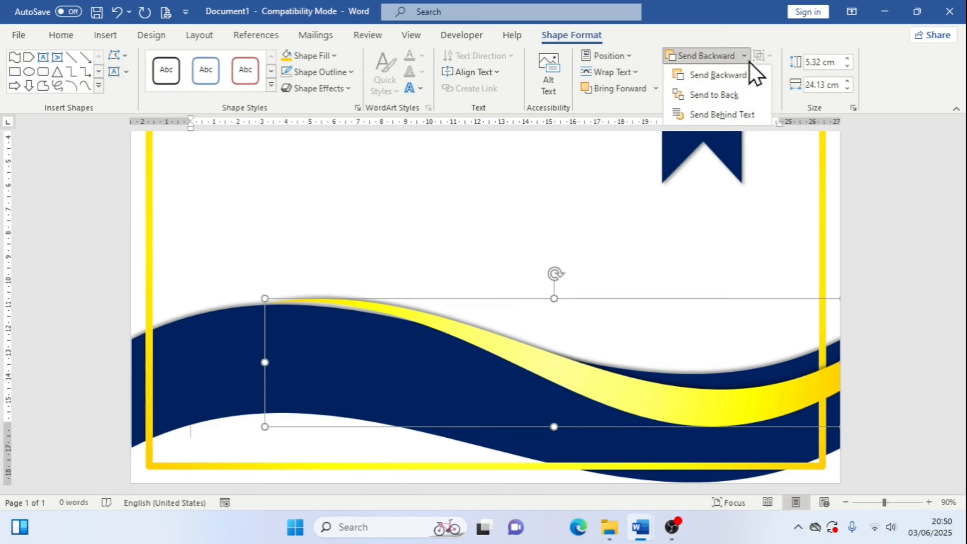
click(747, 107)
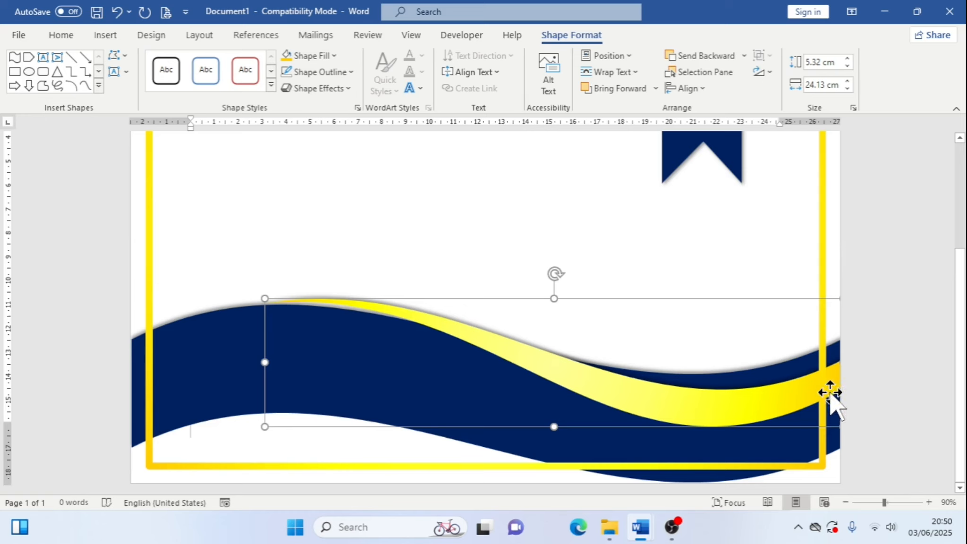
click(116, 13)
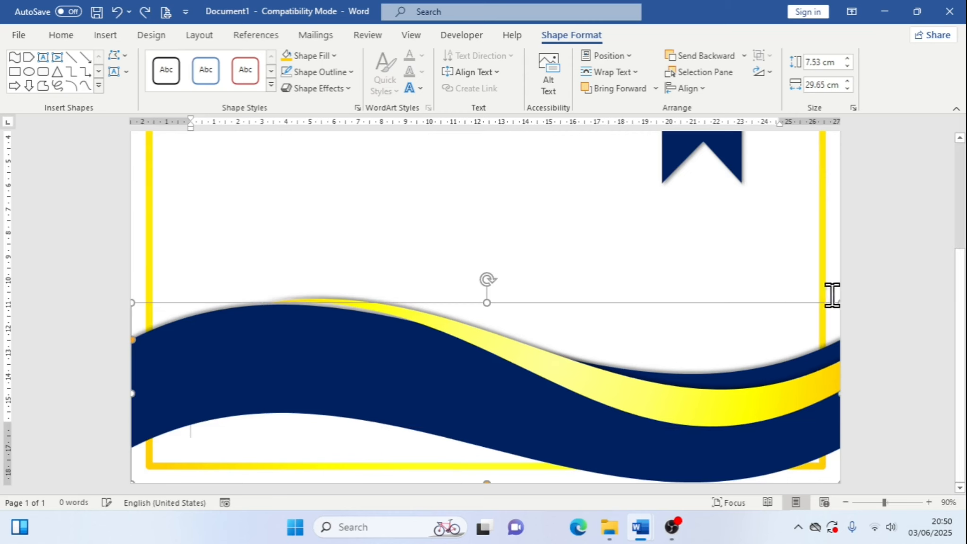
click(151, 11)
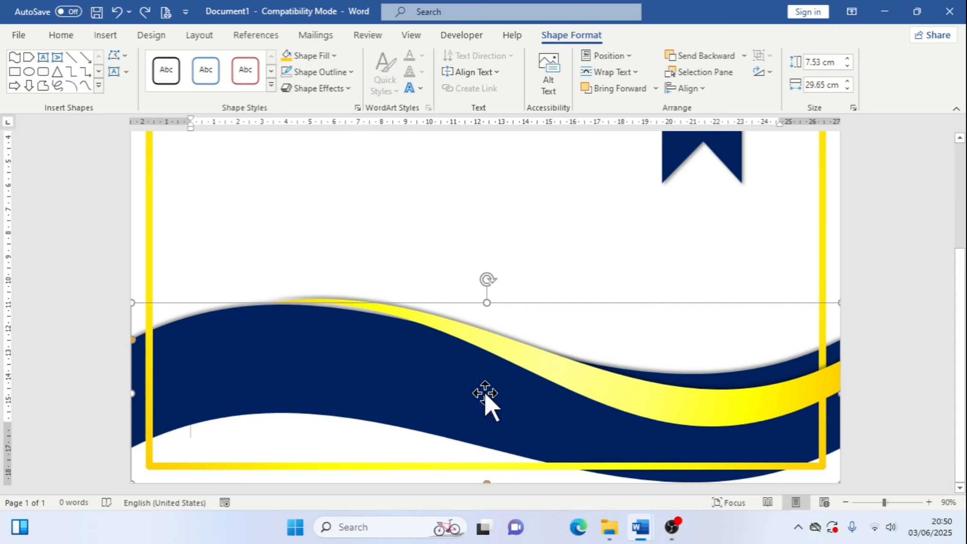
Bring the gold band in front of the text
click(744, 57)
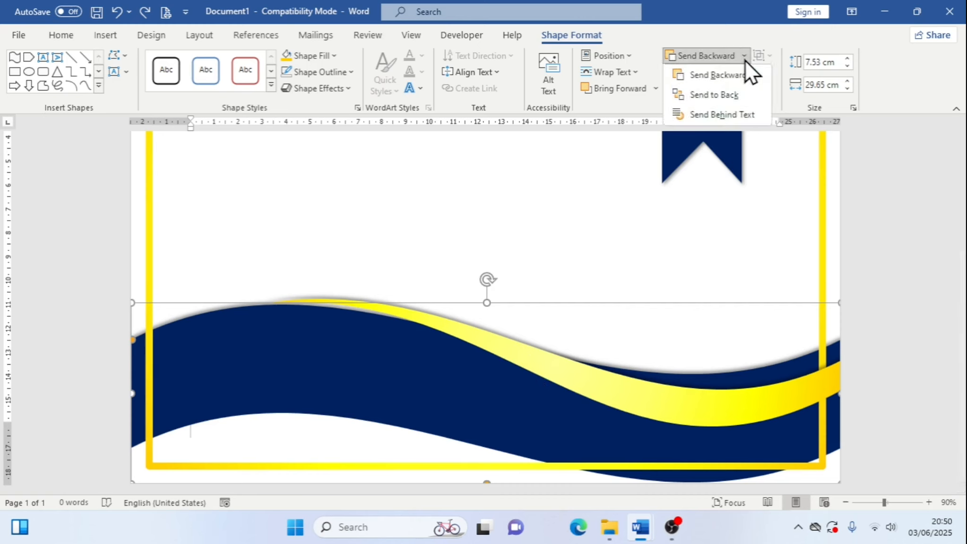
click(671, 423)
click(718, 404)
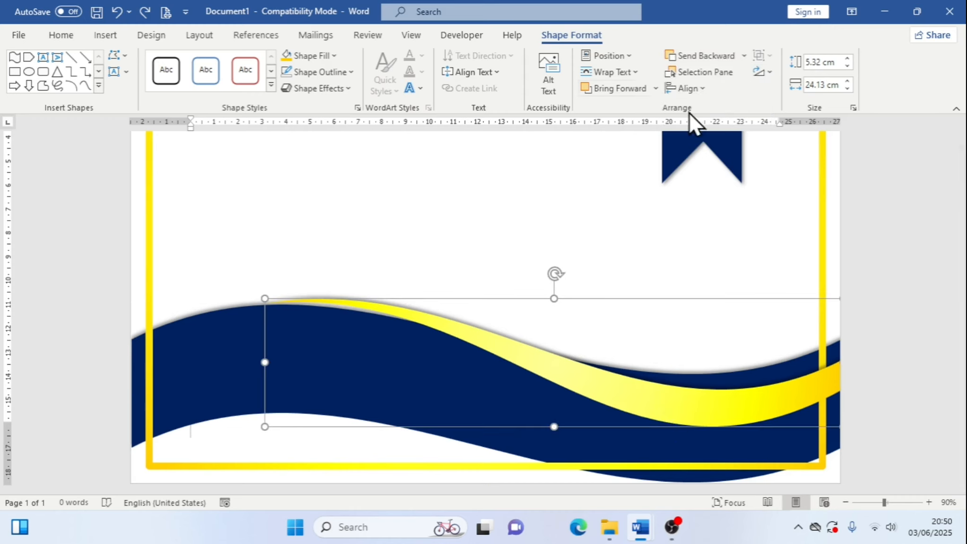
click(656, 89)
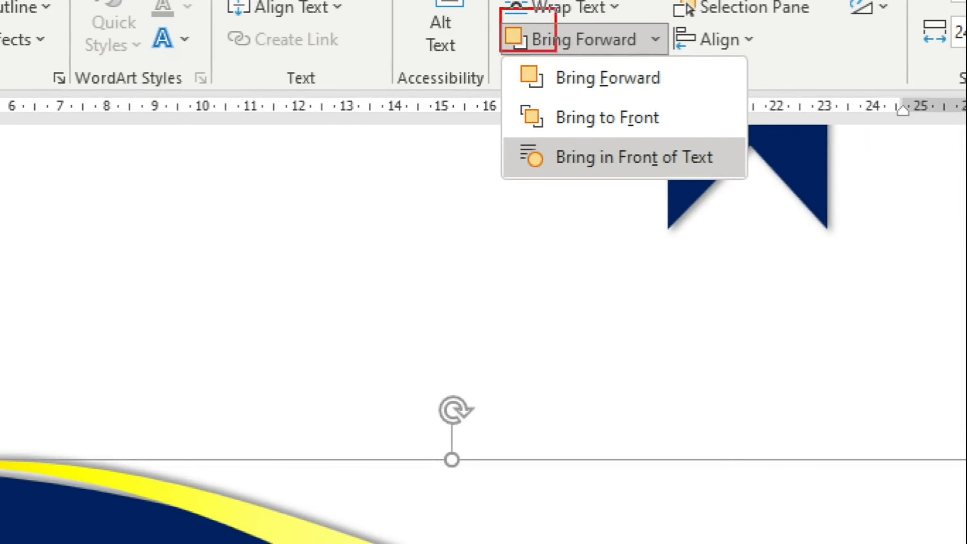
drag(556, 51, 681, 51)
mouse_move(507, 151)
mouse_down()
mouse_move(718, 151)
mouse_move(768, 187)
mouse_up()
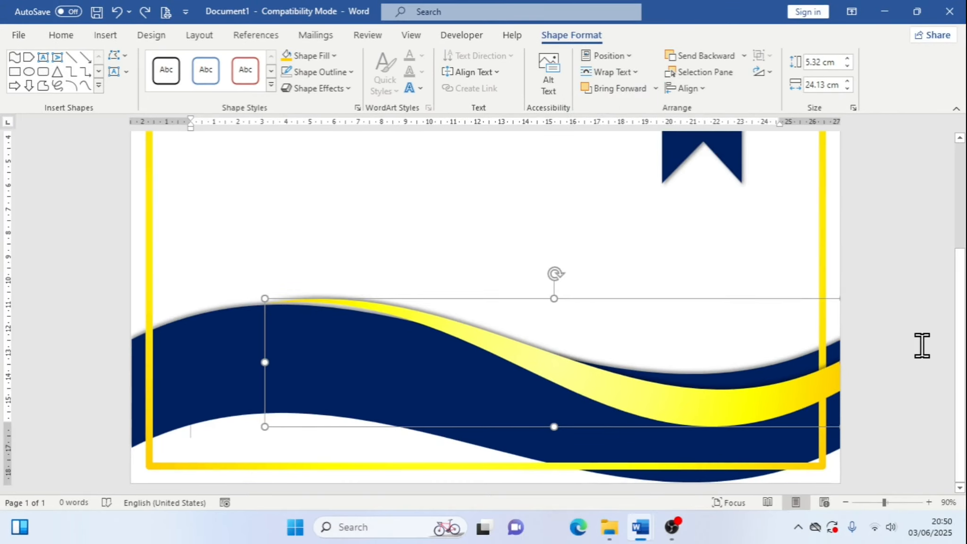
scroll(921, 343, up, 3)
click(923, 345)
scroll(923, 345, down, 3)
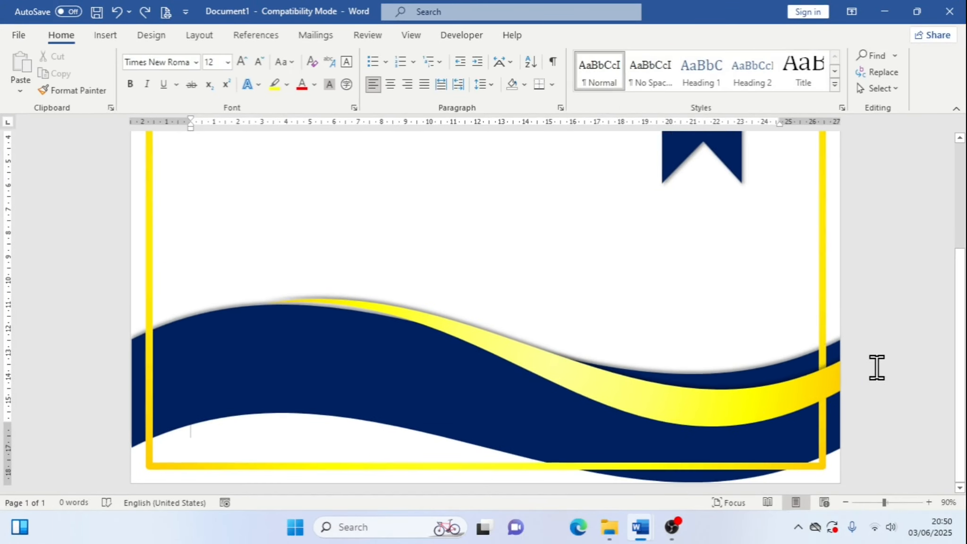
Copy the CERTIFICATE title text from the reference certificate document
scroll(878, 367, up, 3)
scroll(877, 367, up, 2)
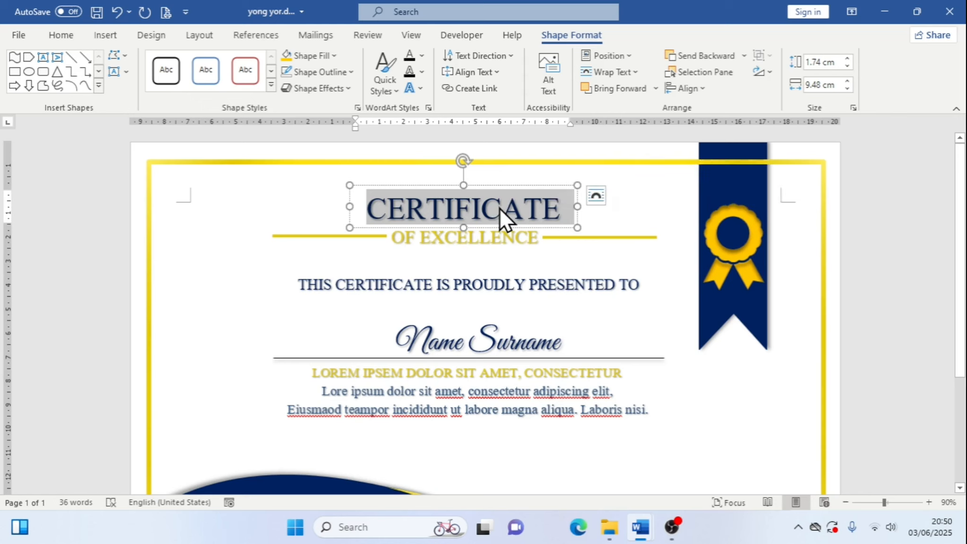
right_click(500, 209)
click(537, 239)
Draw a text box about 8.83 cm wide and 2.92 cm tall near the top centre of the certificate
mouse_move(642, 524)
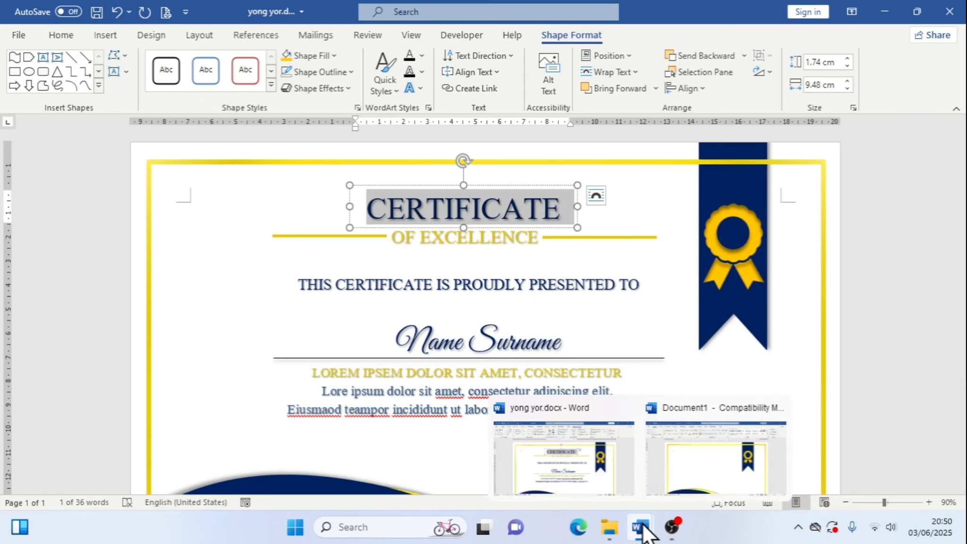
click(724, 486)
click(118, 38)
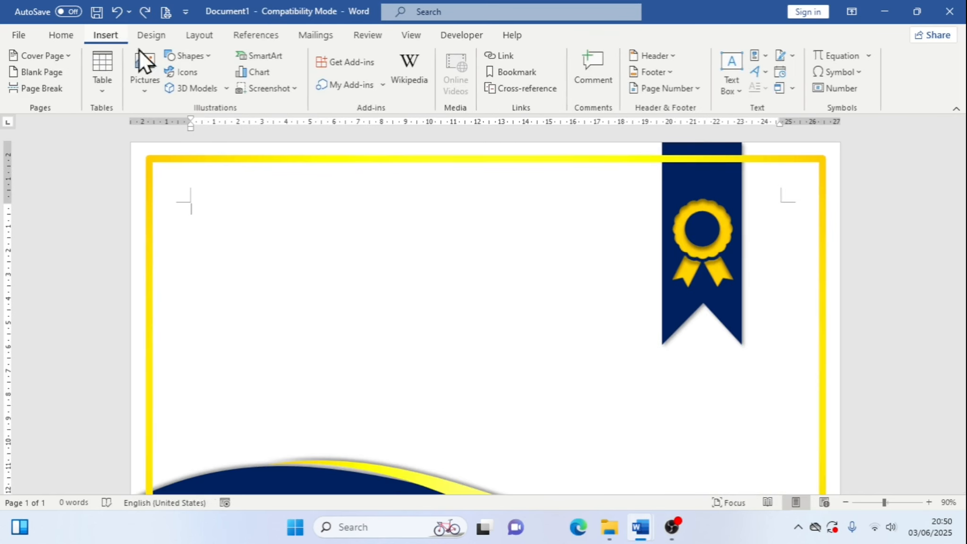
click(204, 60)
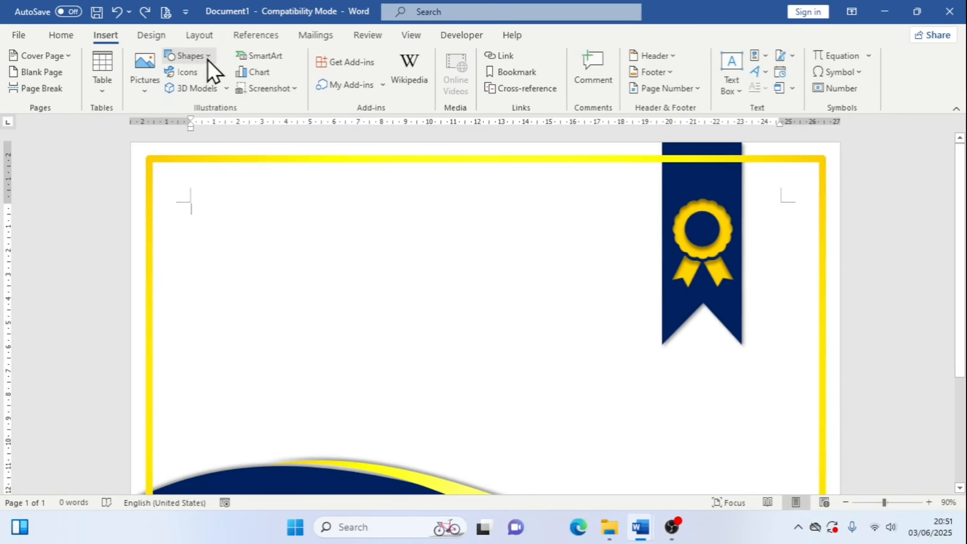
click(209, 59)
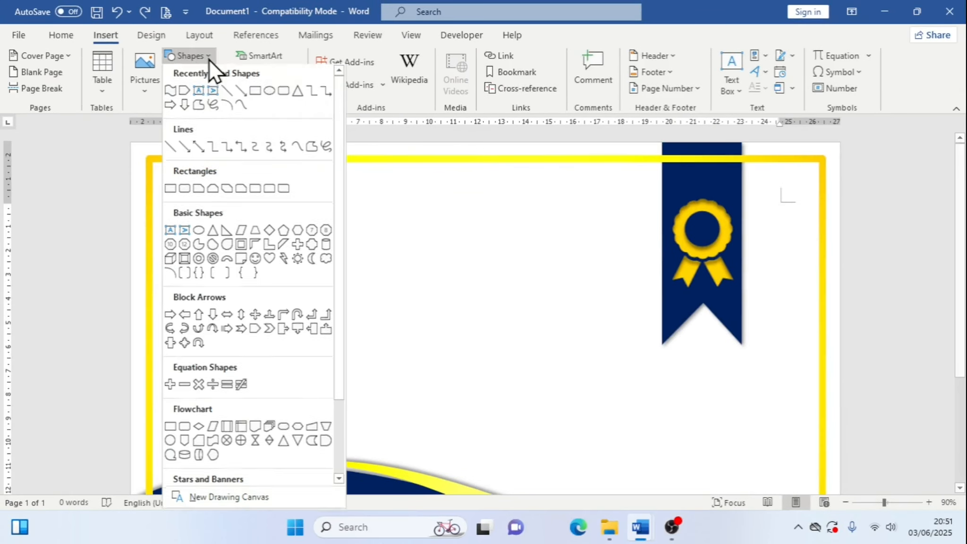
click(199, 91)
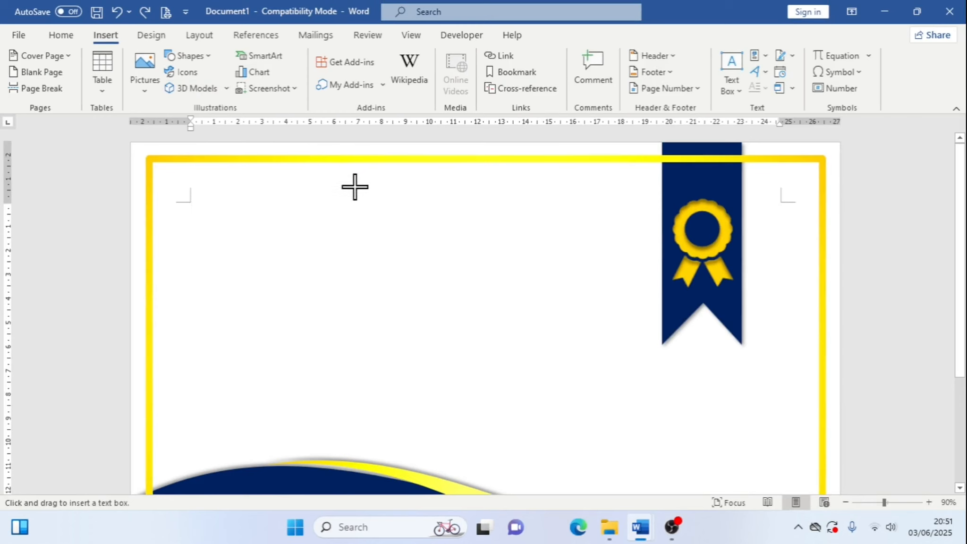
drag(355, 187, 566, 256)
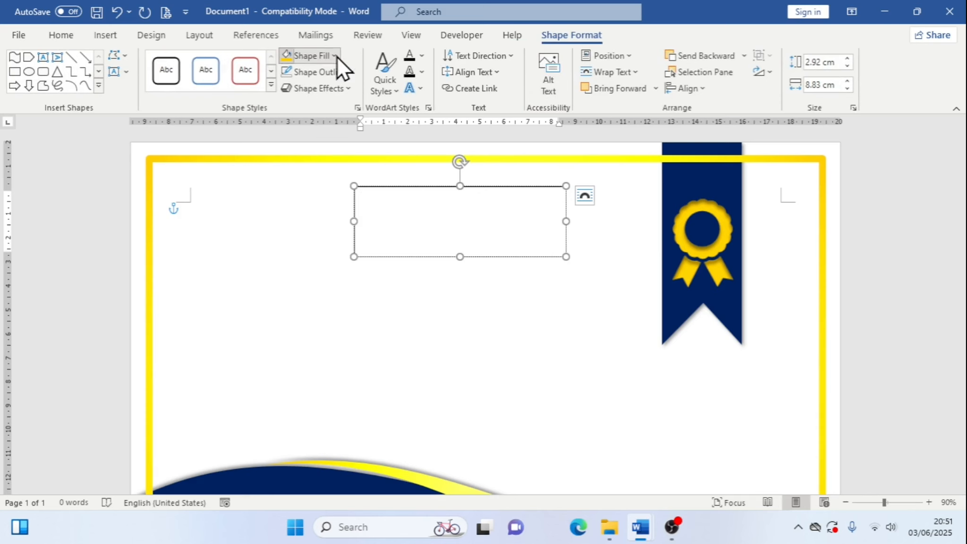
Set the text box to no fill and no outline
click(337, 57)
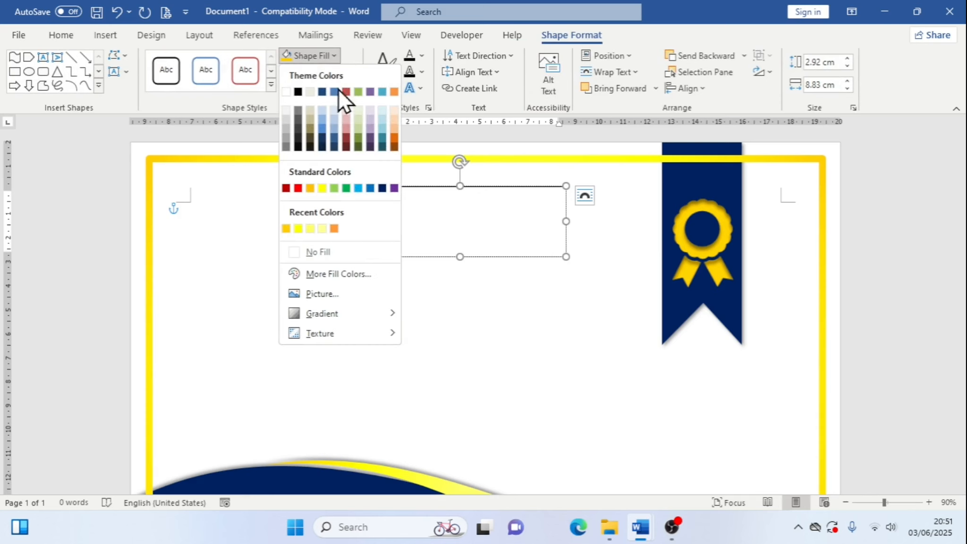
click(365, 247)
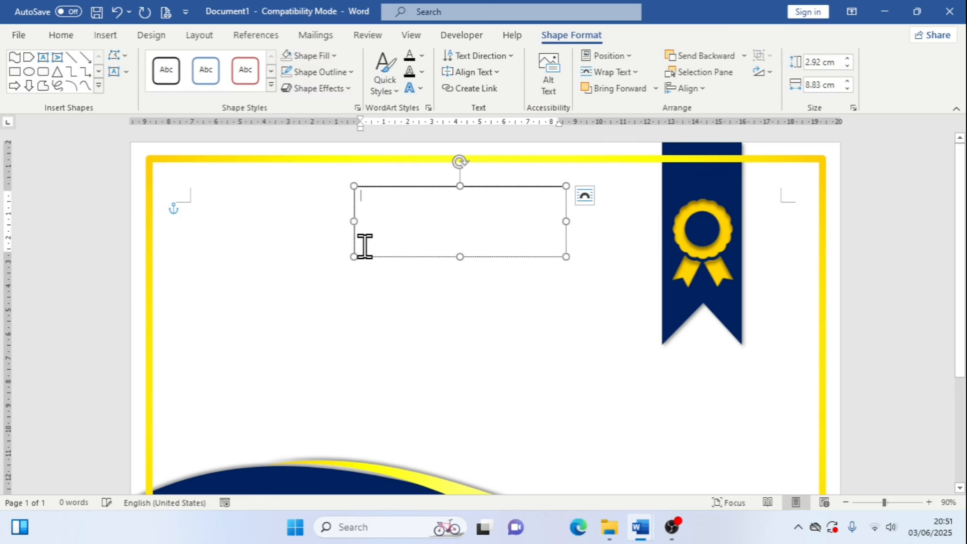
click(353, 72)
click(342, 269)
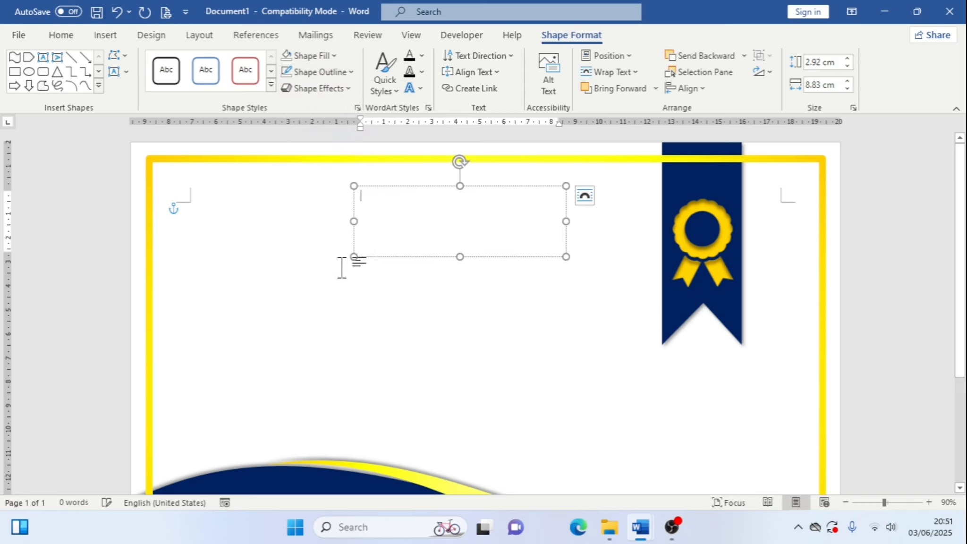
Paste the copied CERTIFICATE text as plain text into the new text box
right_click(430, 220)
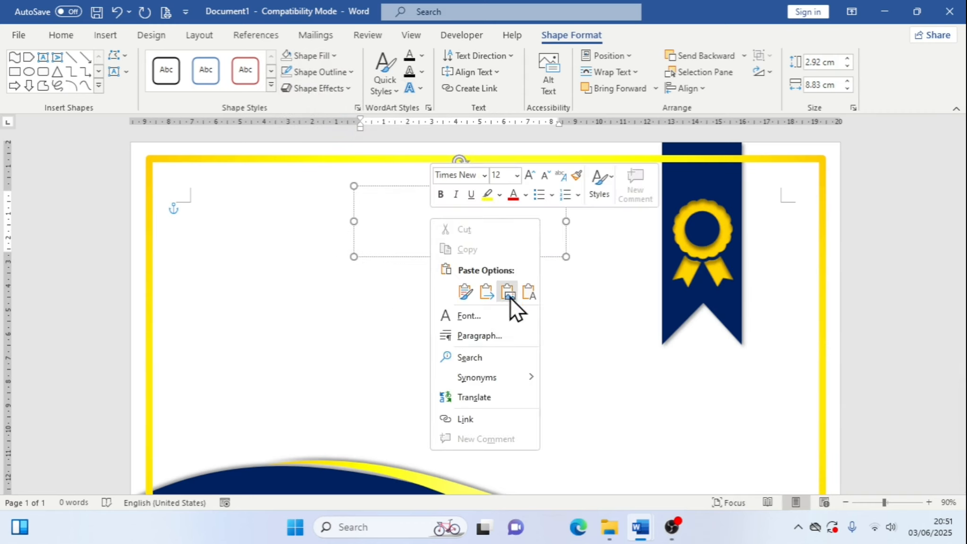
click(522, 292)
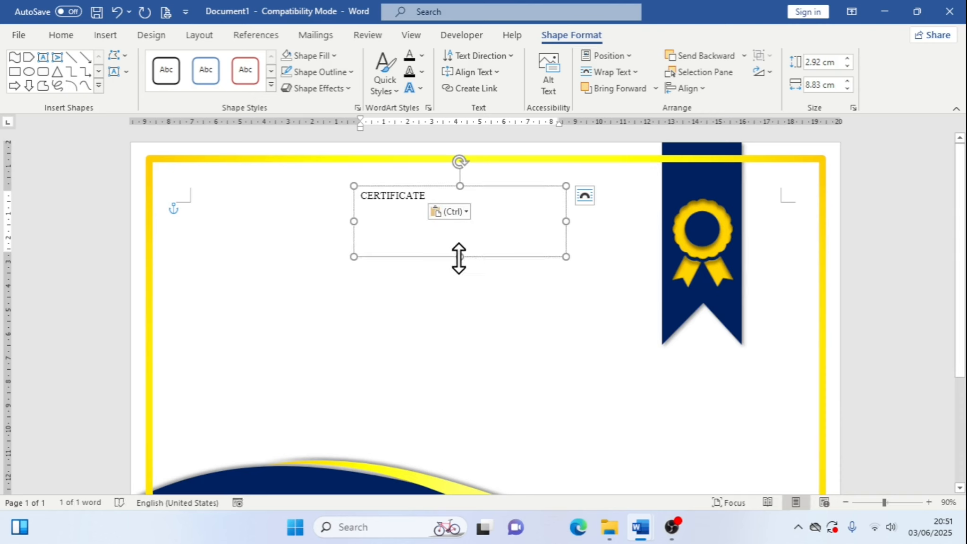
Set the CERTIFICATE title to 36 pt and reduce the text box height to about 2.1 cm
drag(410, 195, 354, 193)
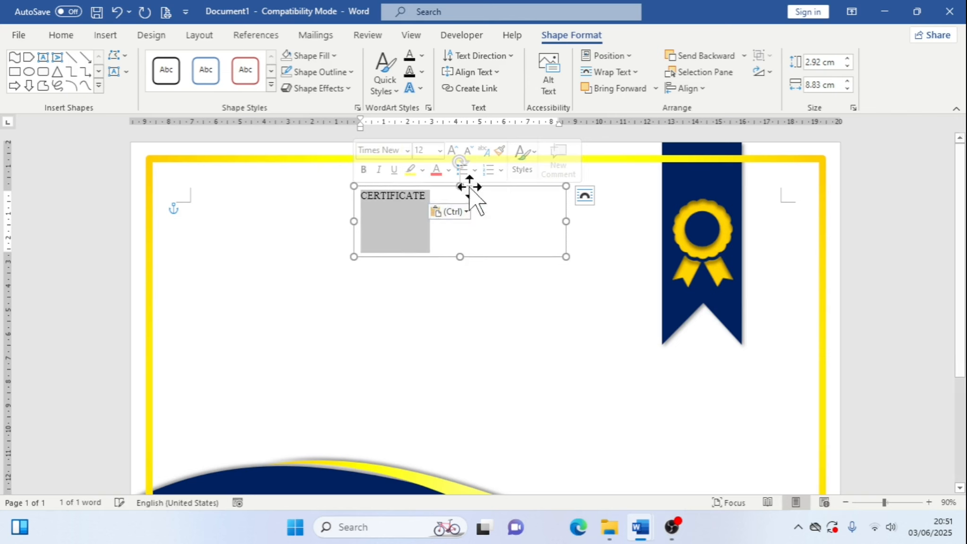
click(62, 35)
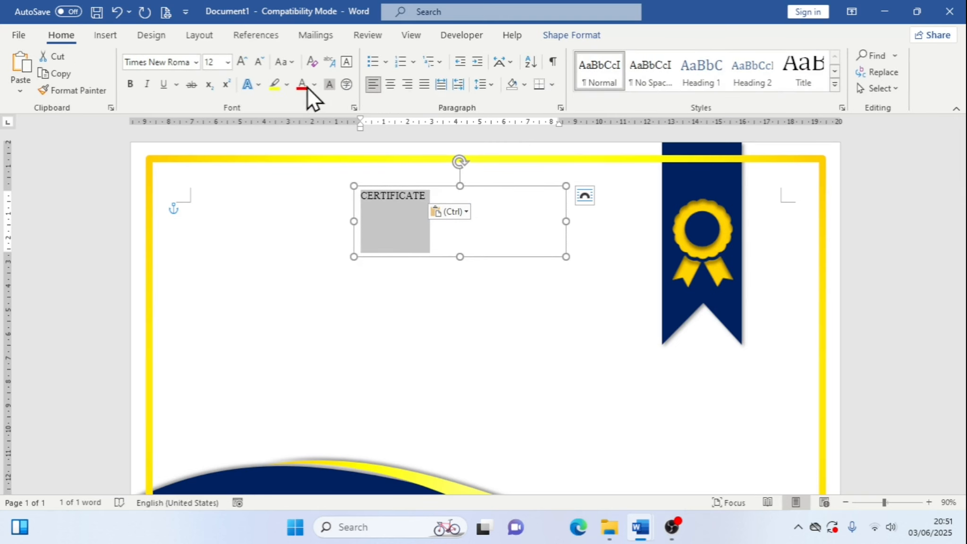
click(249, 69)
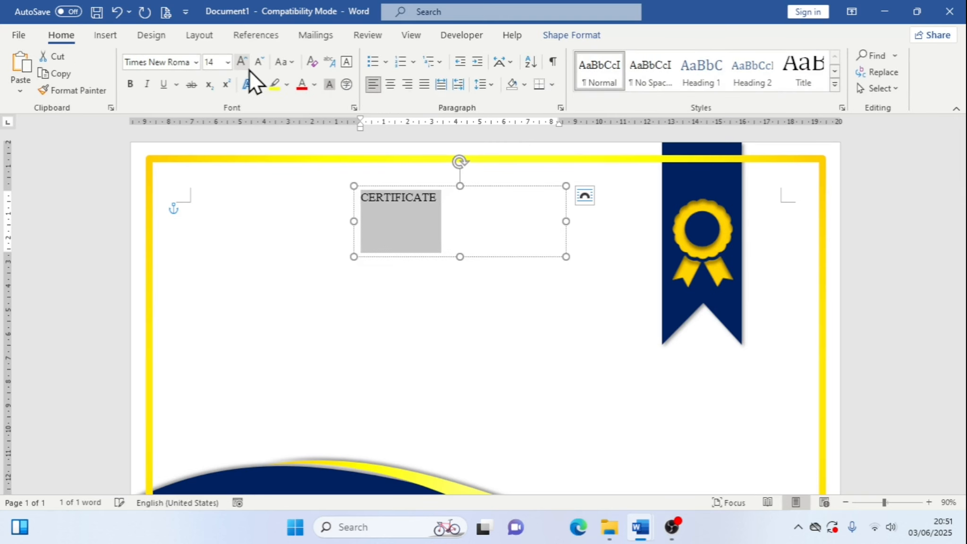
click(242, 70)
click(243, 69)
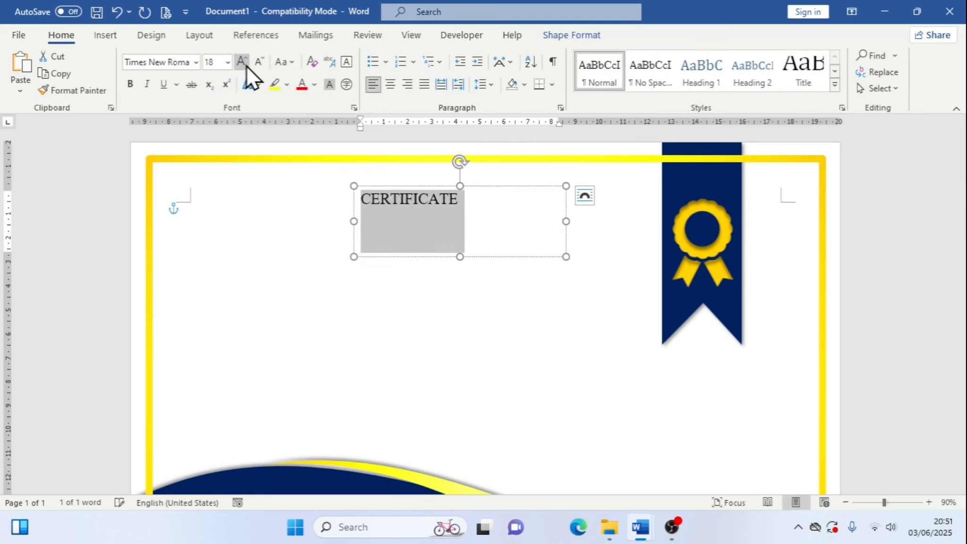
click(247, 67)
click(246, 67)
click(246, 66)
click(246, 67)
click(246, 67)
click(246, 67)
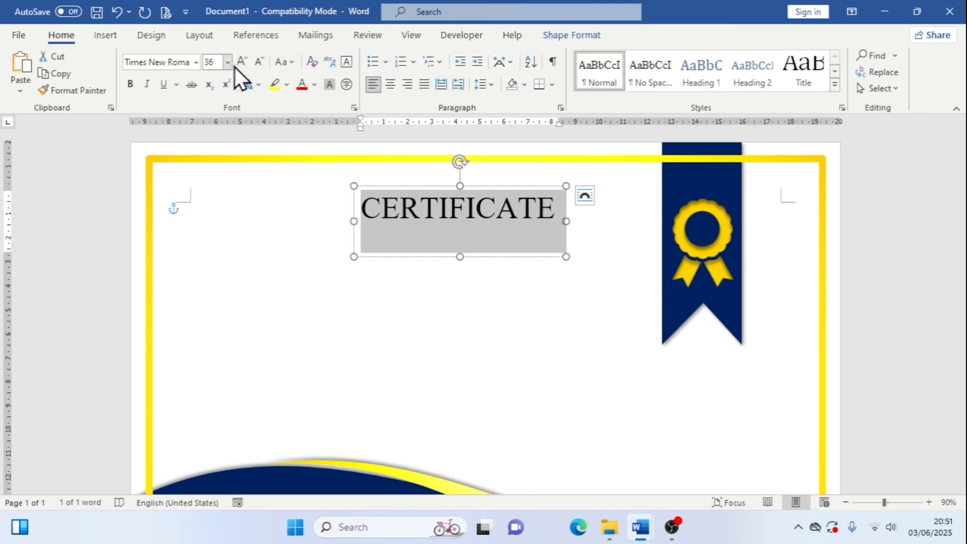
click(247, 58)
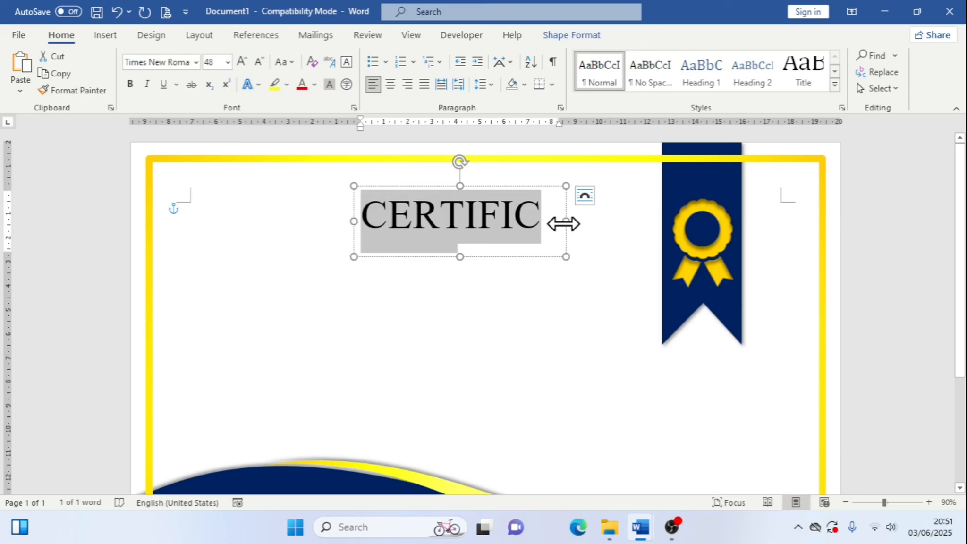
drag(566, 221, 623, 220)
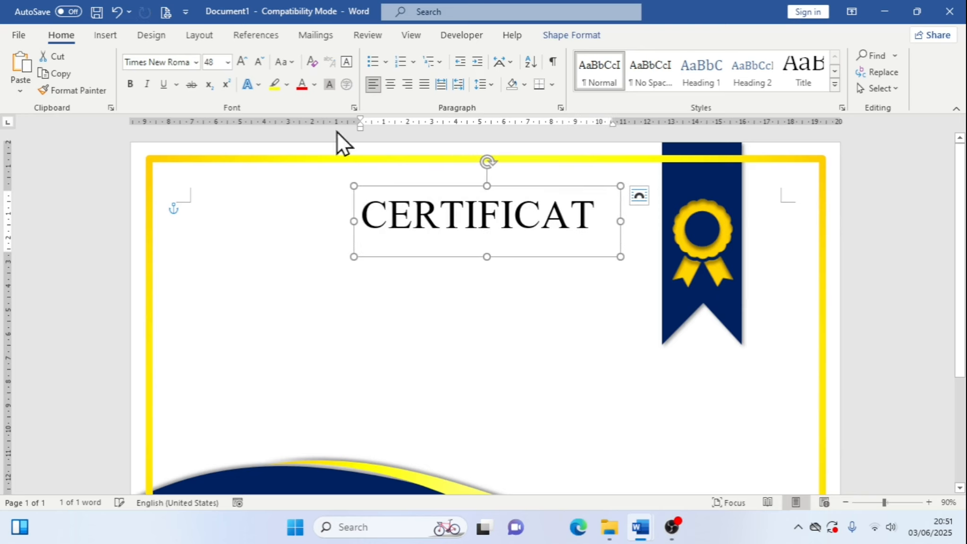
click(259, 62)
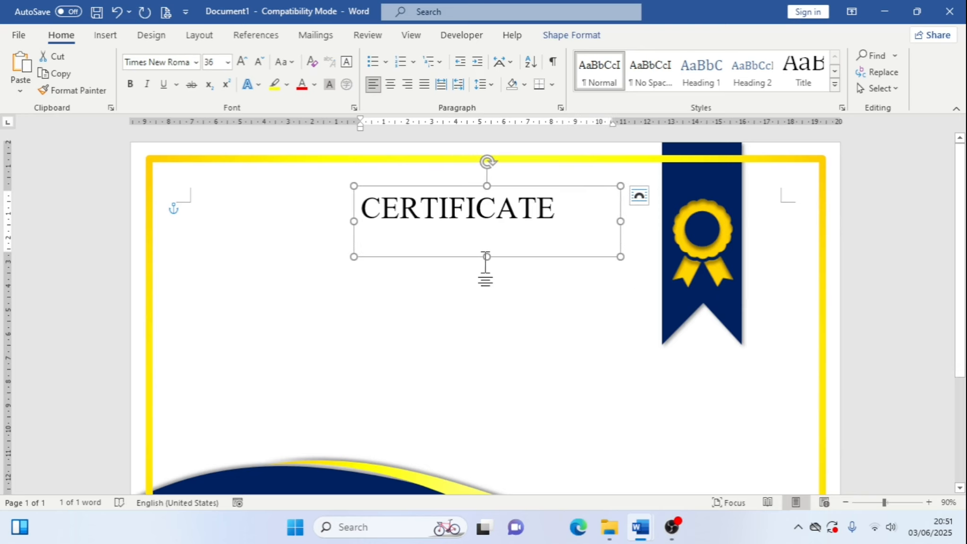
drag(489, 255, 488, 237)
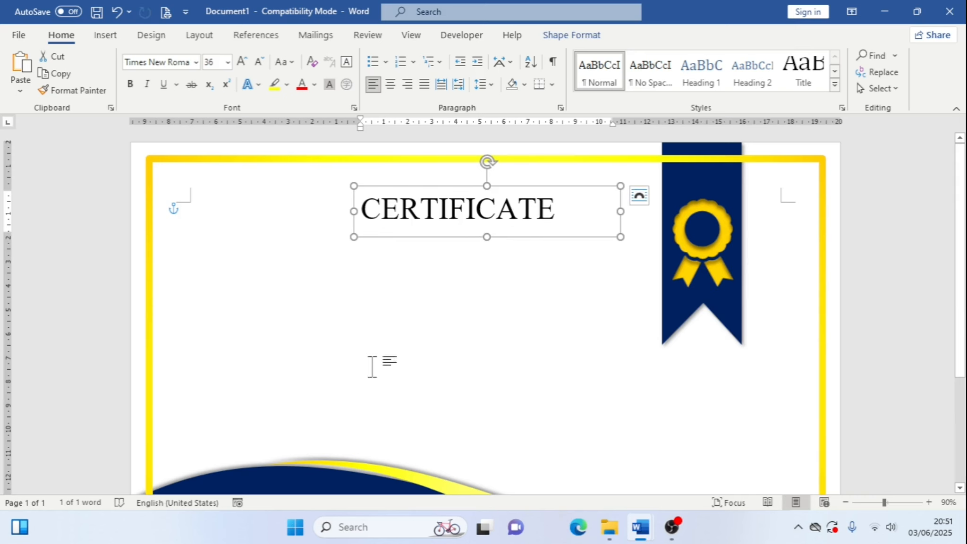
Inspect the CERTIFICATE title's font formatting in the reference certificate document
mouse_move(637, 524)
click(609, 439)
click(471, 199)
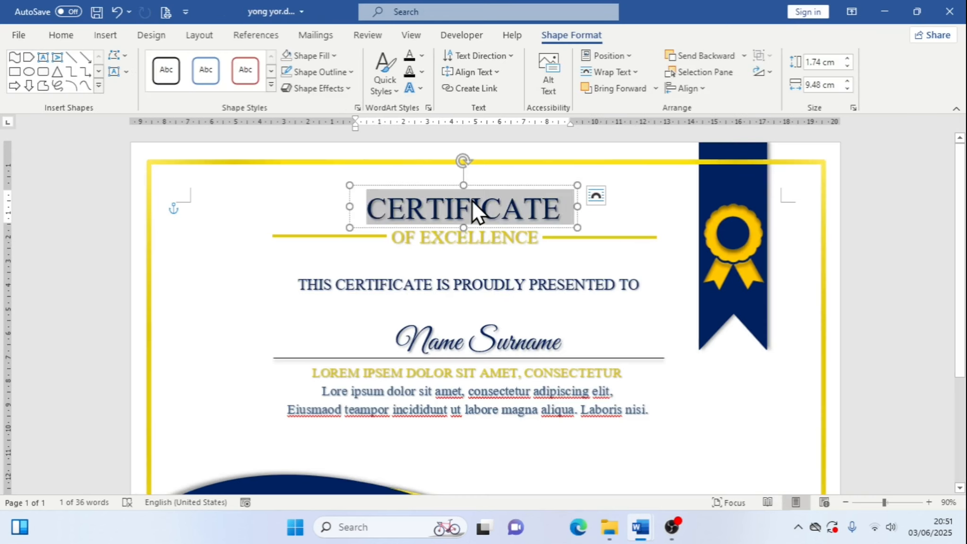
click(72, 36)
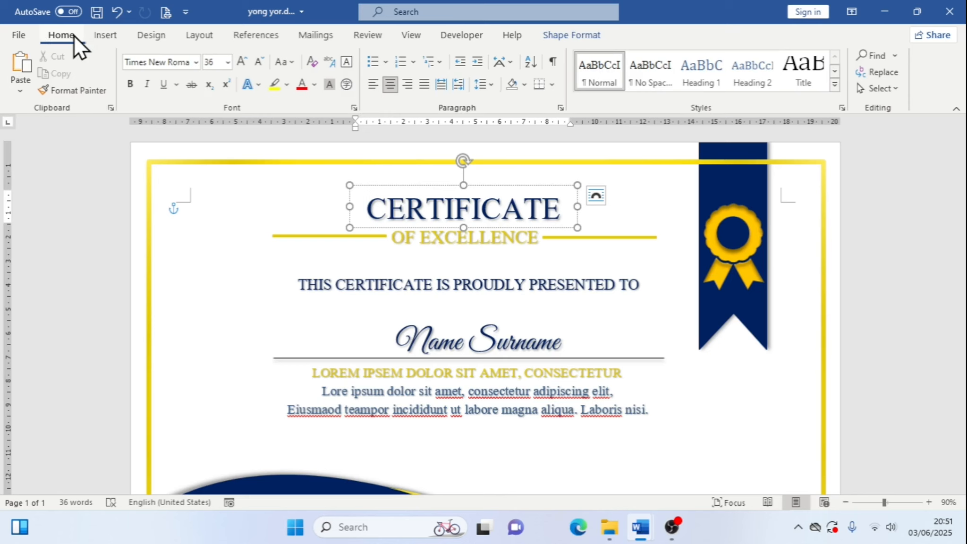
mouse_move(639, 526)
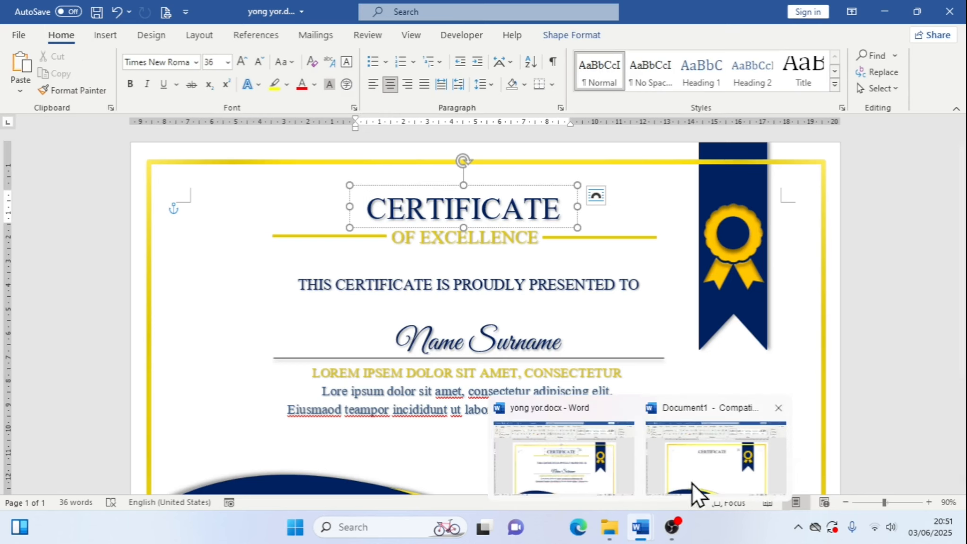
click(692, 483)
Narrow the title text box to about 8.92 cm wide to fit the text
click(496, 208)
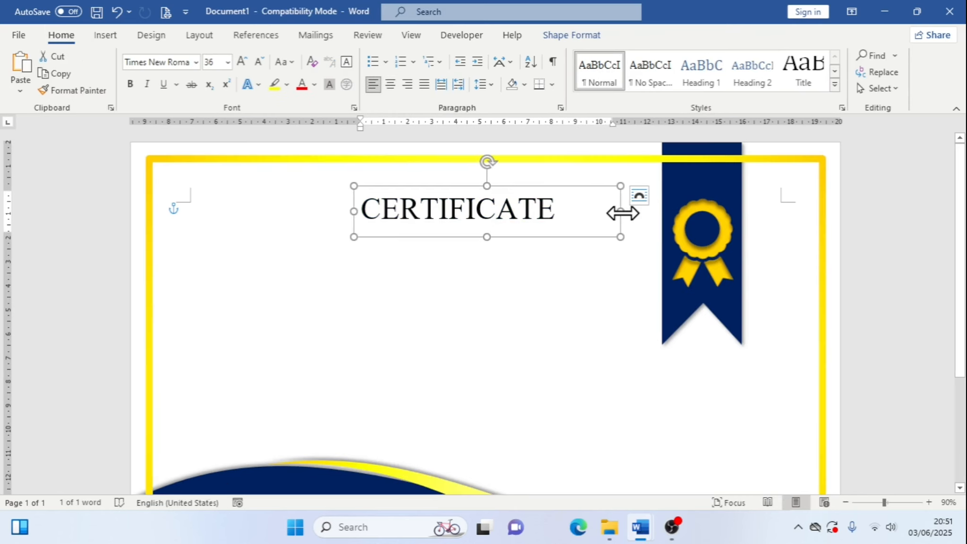
drag(593, 209, 567, 211)
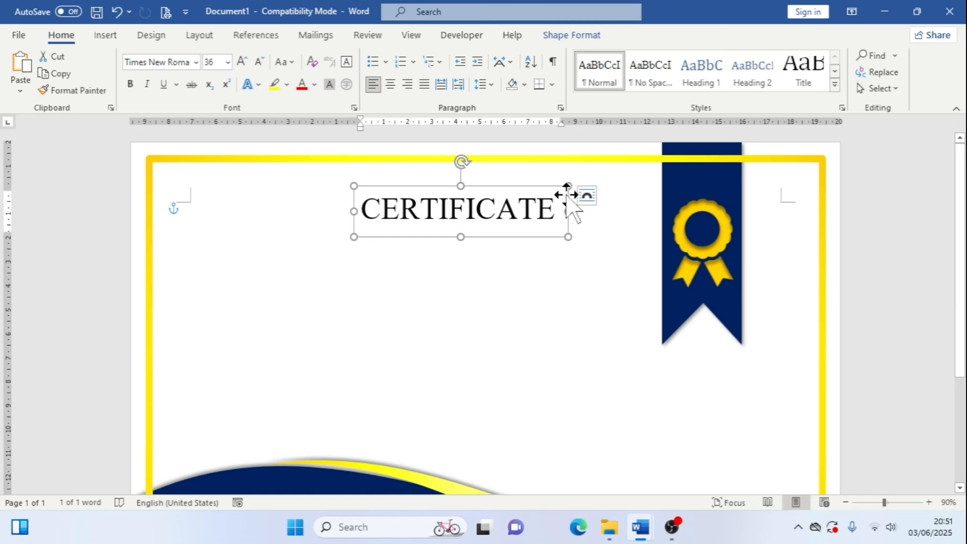
Set the CERTIFICATE title's text fill to gold
click(575, 42)
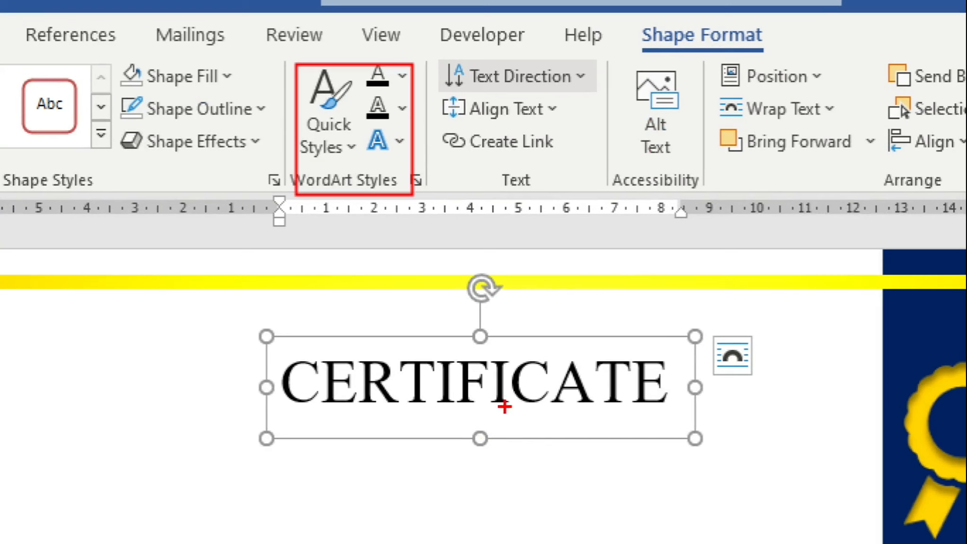
drag(115, 61, 227, 154)
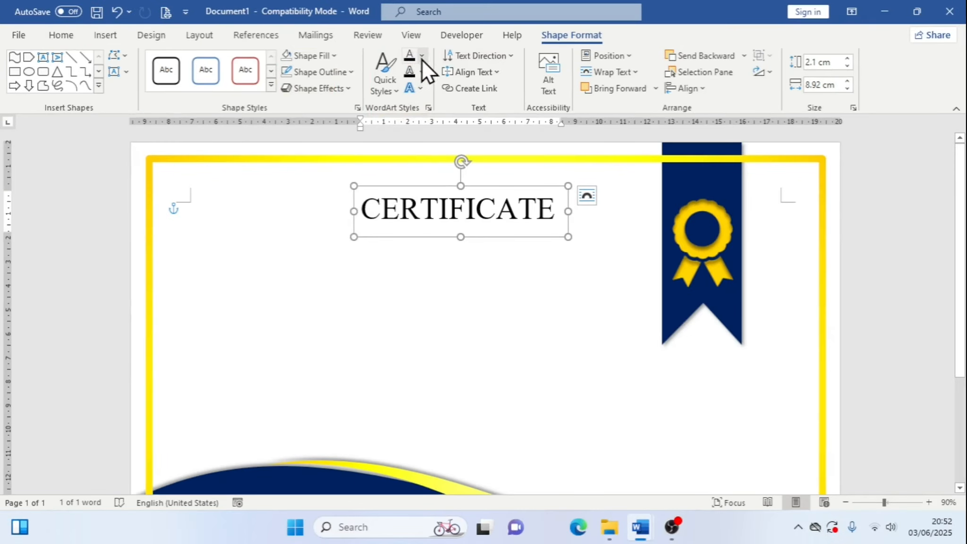
click(402, 77)
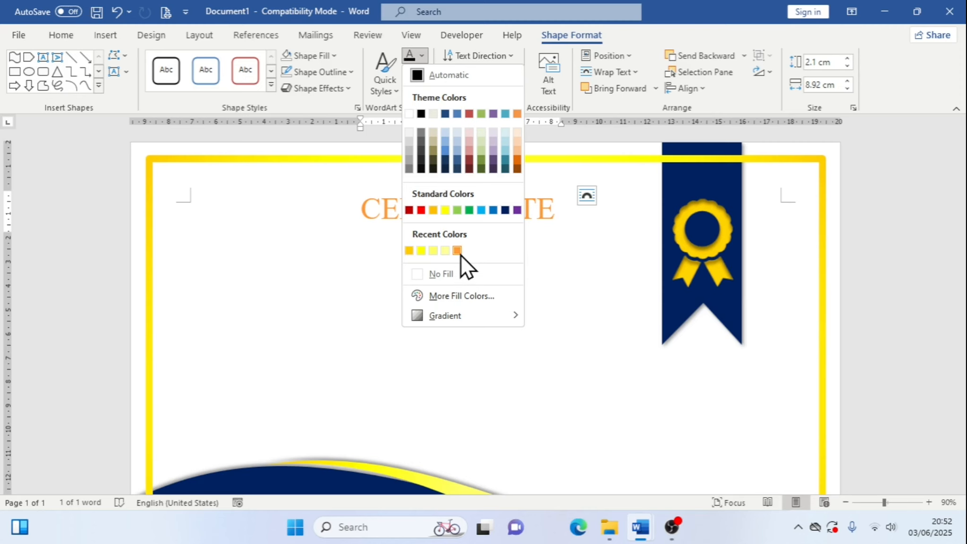
click(409, 250)
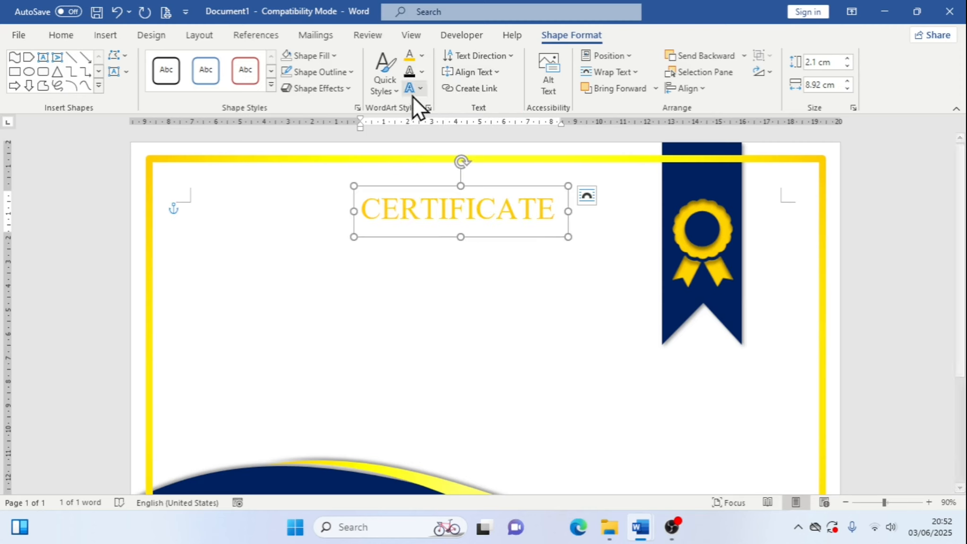
Compare the title text colour with the reference certificate document
click(423, 56)
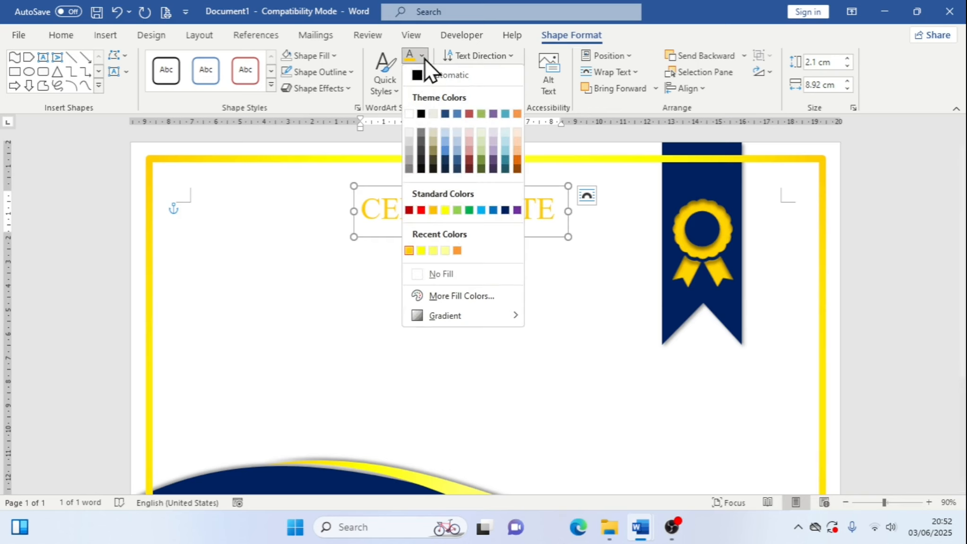
mouse_move(640, 525)
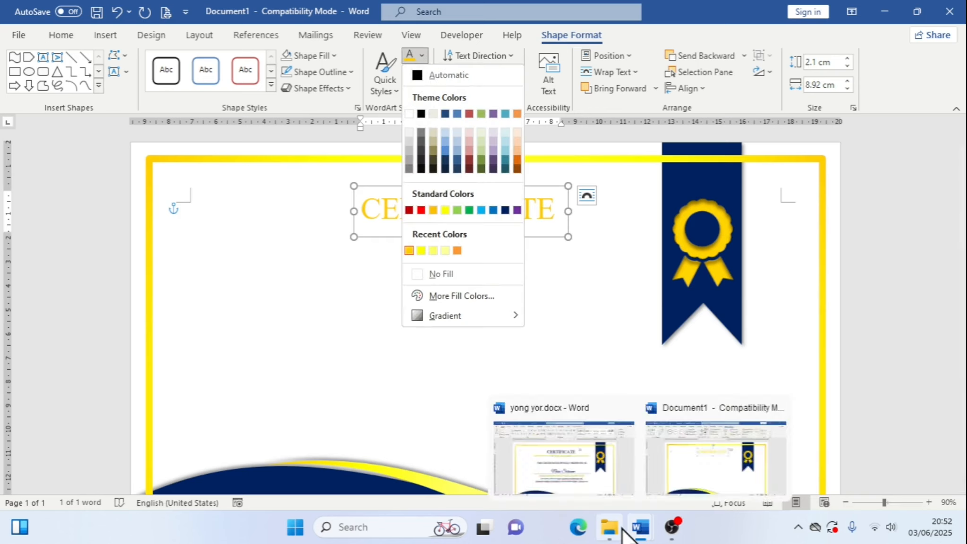
click(596, 475)
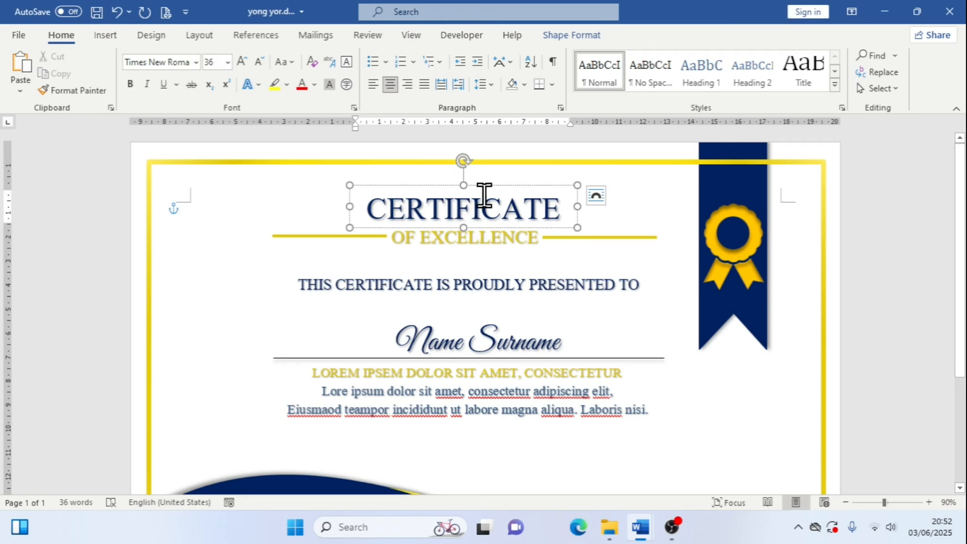
mouse_move(640, 524)
click(693, 455)
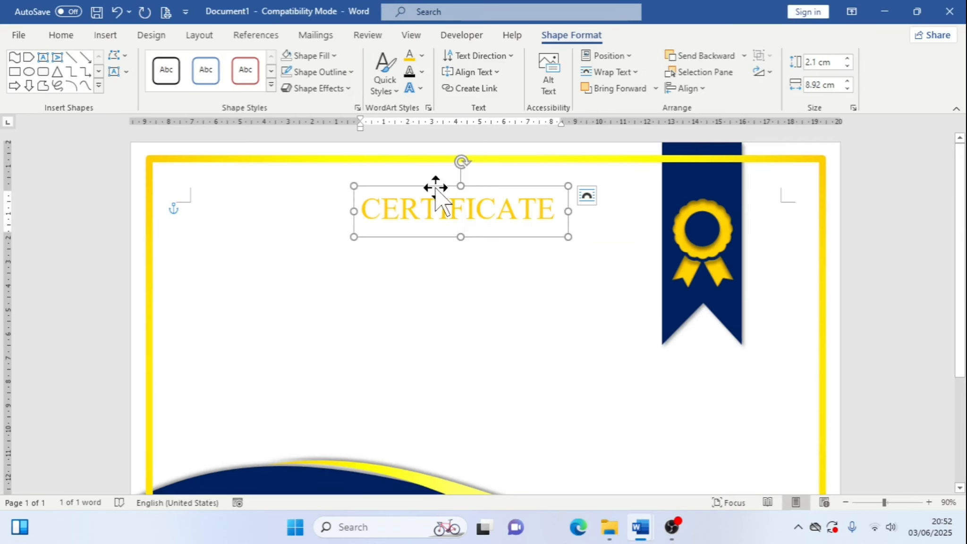
Set the CERTIFICATE title's text fill to dark blue
click(421, 55)
click(505, 209)
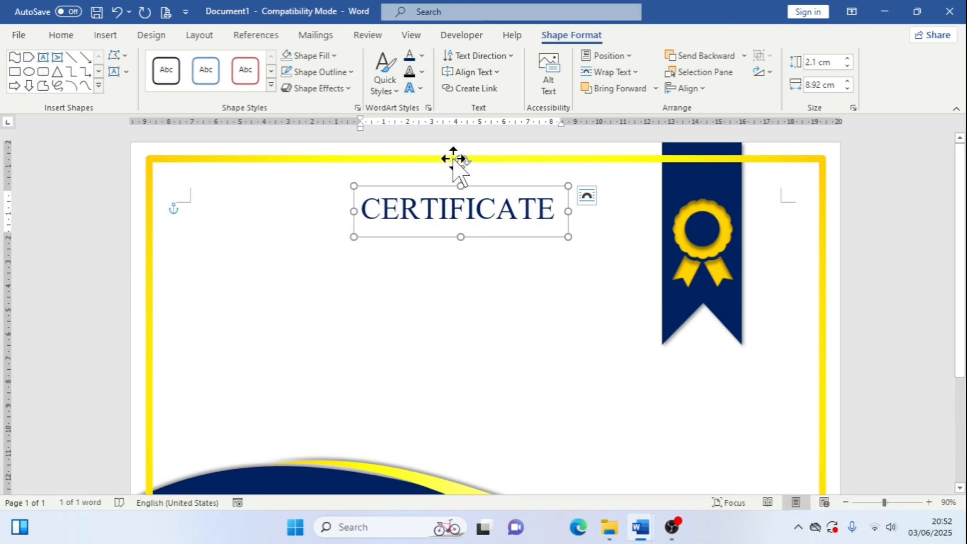
click(422, 56)
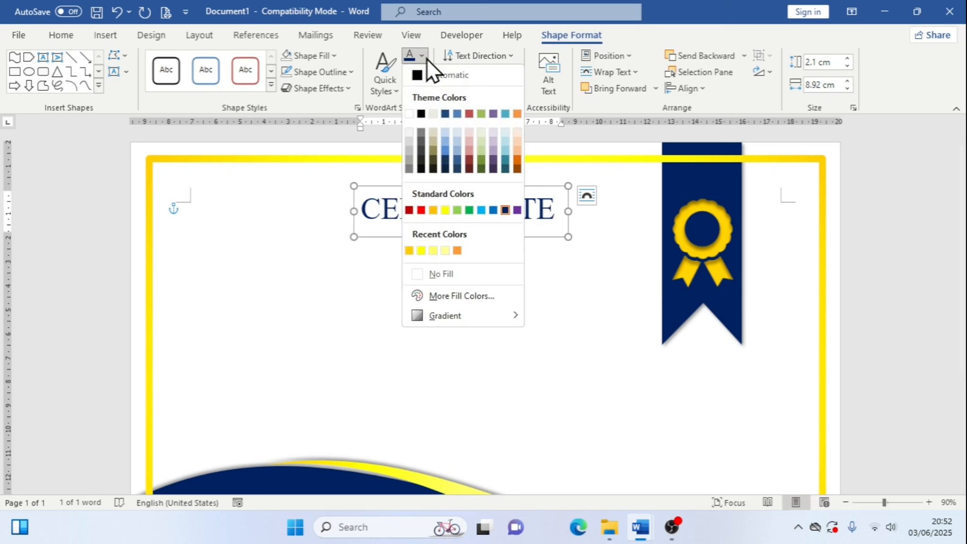
click(427, 59)
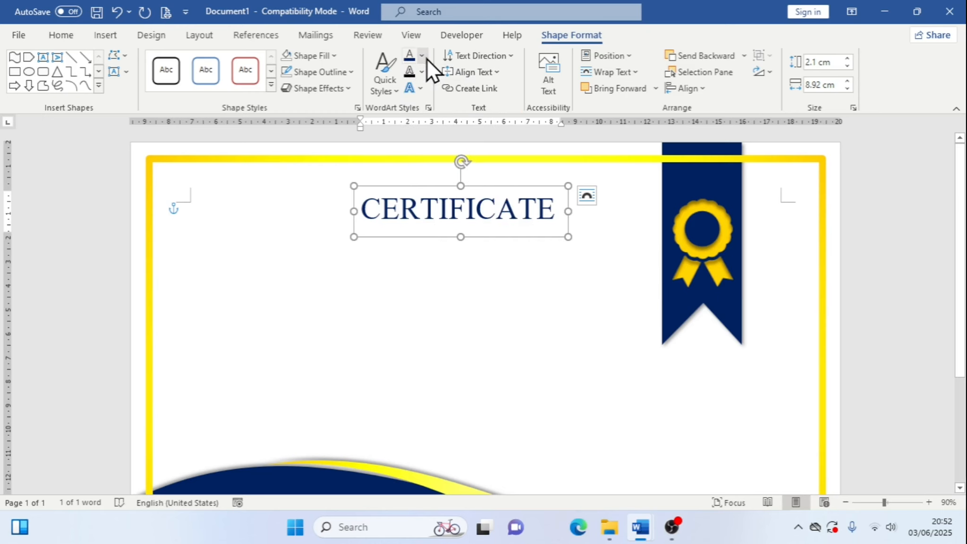
Apply the first outer shadow text effect to the CERTIFICATE title
click(428, 73)
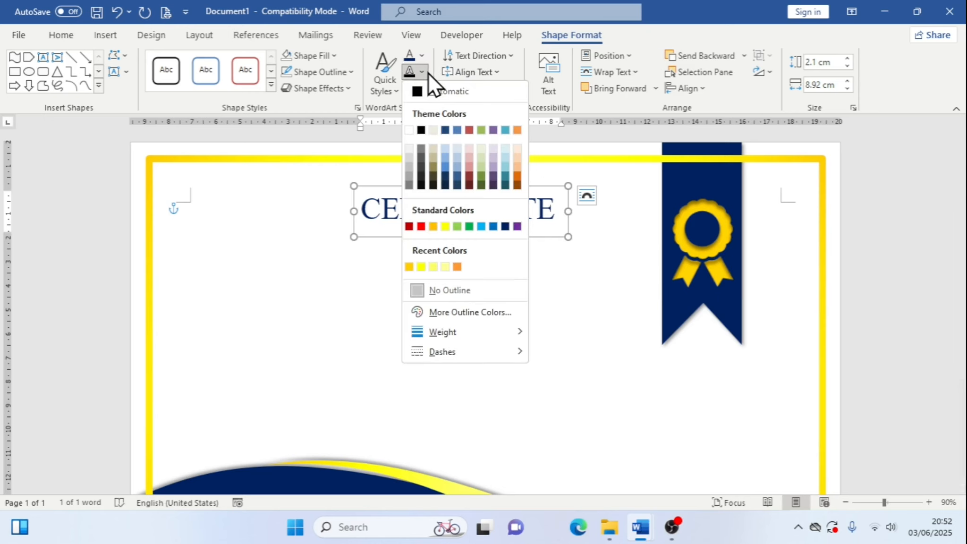
click(428, 73)
click(422, 90)
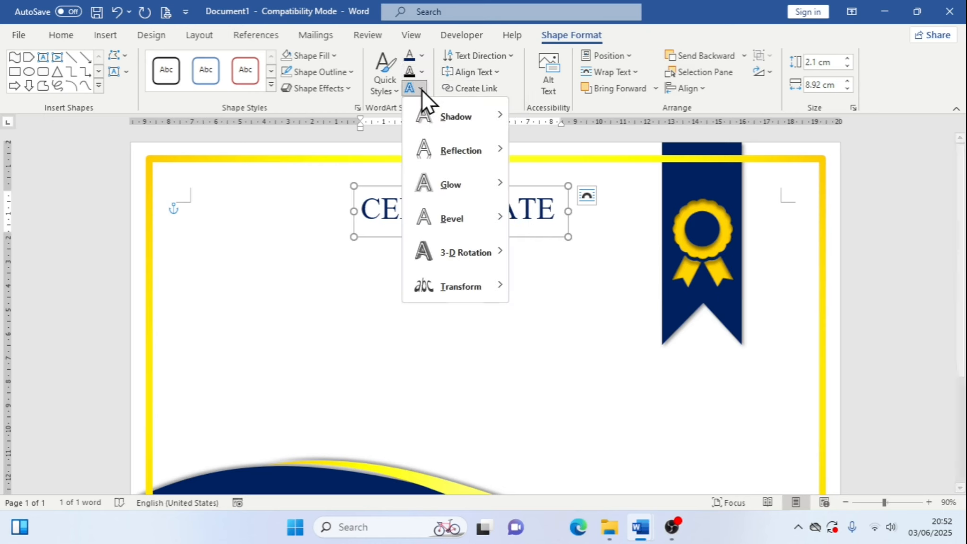
mouse_move(435, 108)
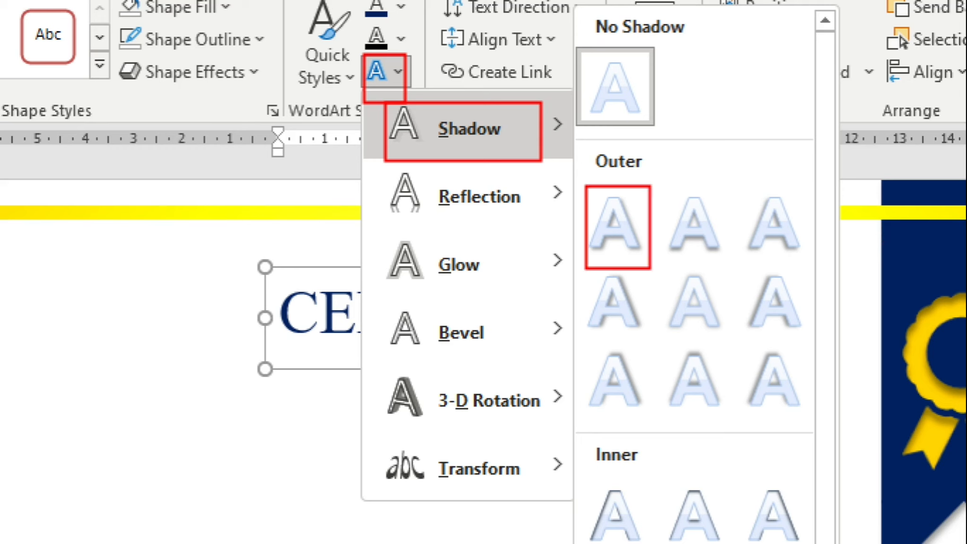
key(Escape)
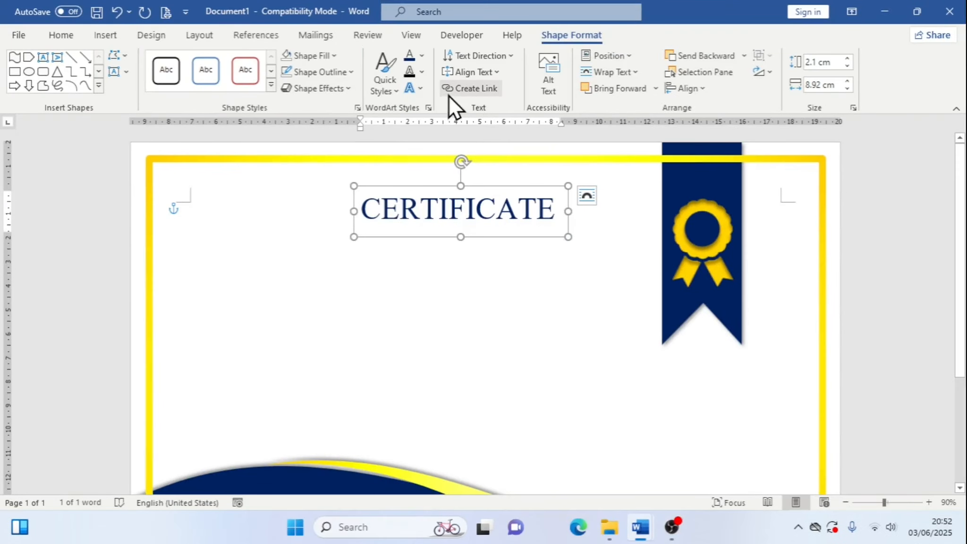
click(421, 89)
mouse_move(477, 129)
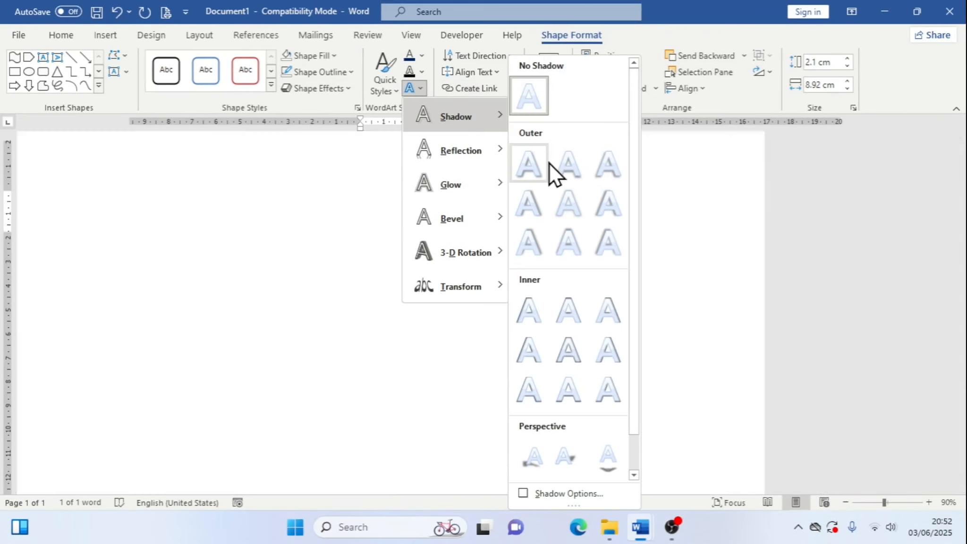
click(543, 174)
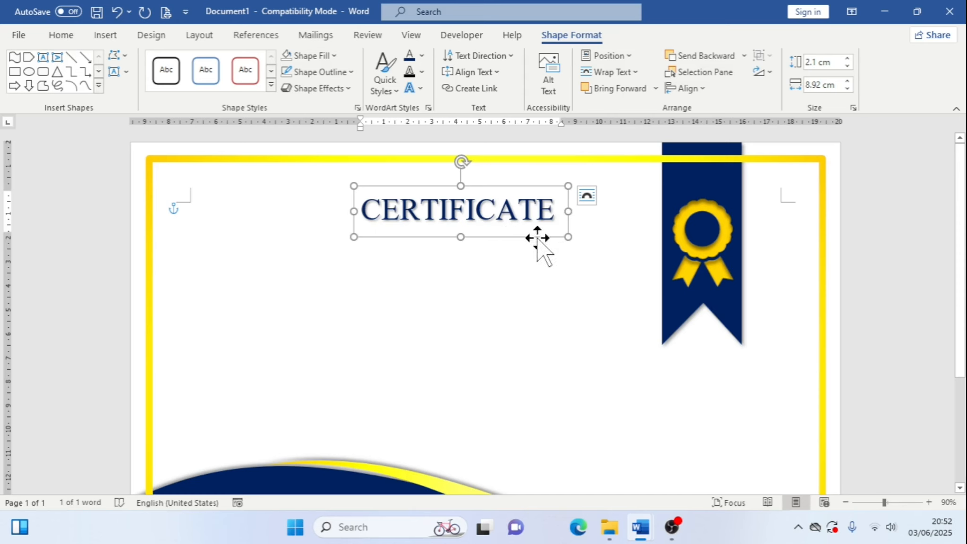
drag(539, 237, 548, 224)
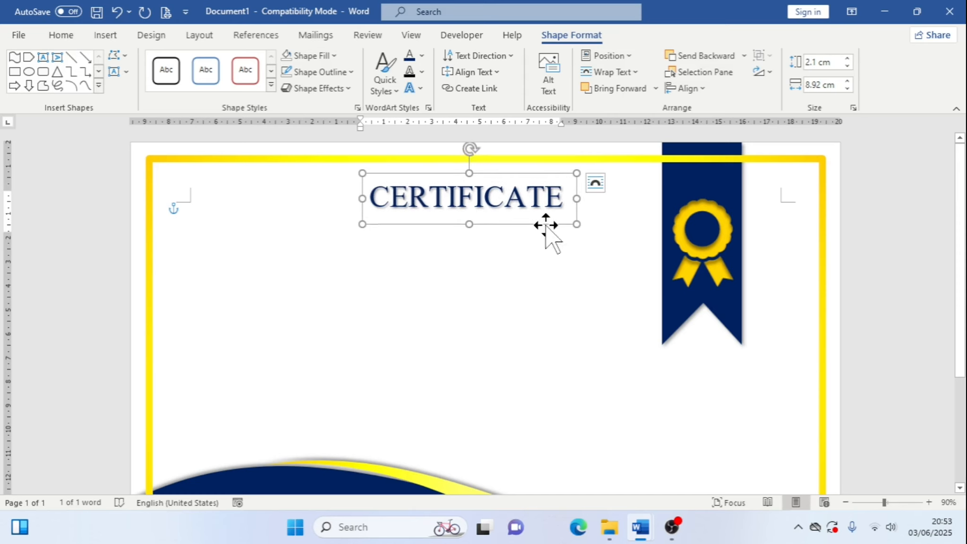
click(708, 93)
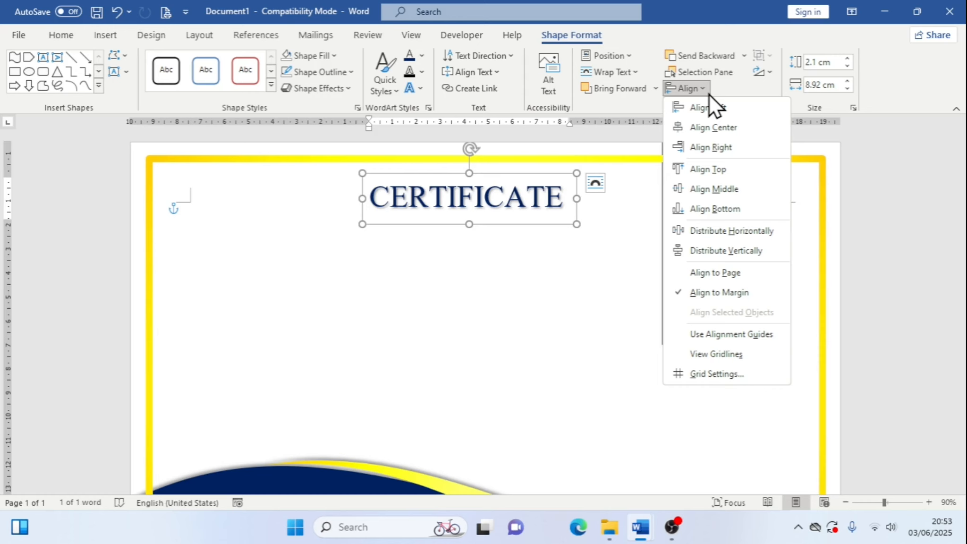
click(623, 144)
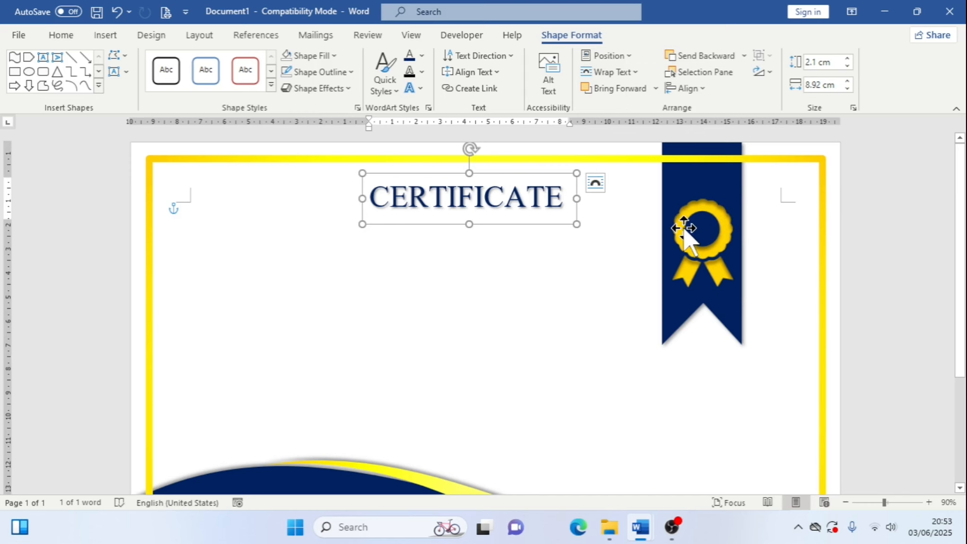
key(ctrl+z)
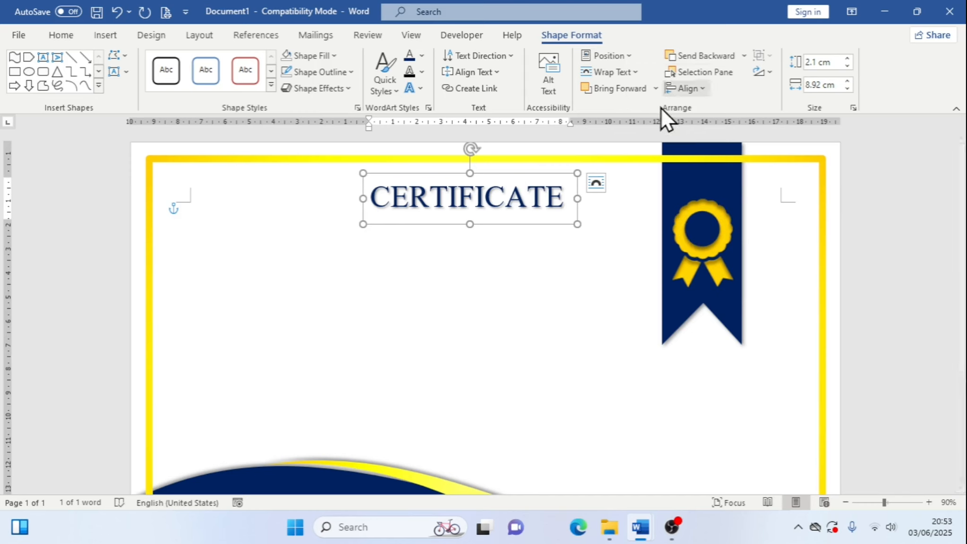
Center the CERTIFICATE title box horizontally using Align Center
click(685, 88)
click(714, 129)
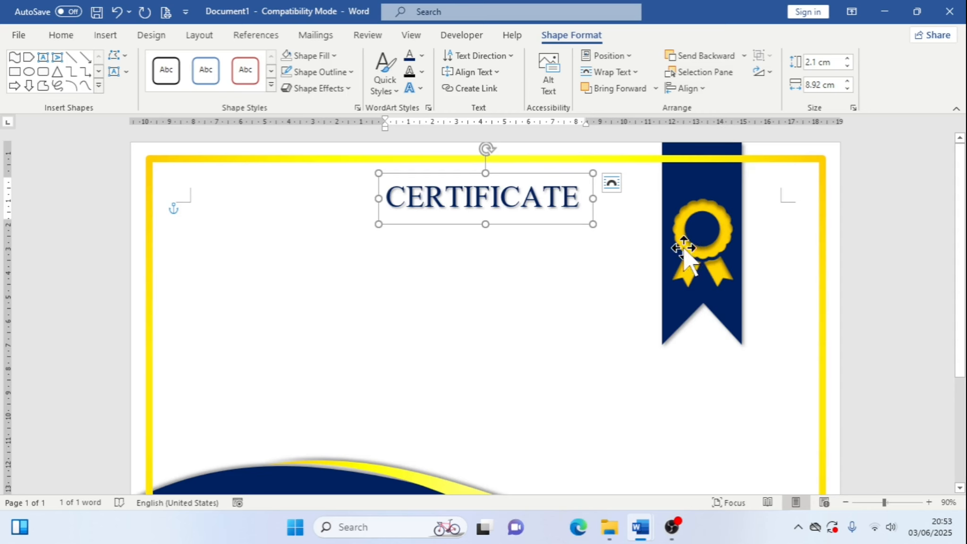
click(630, 245)
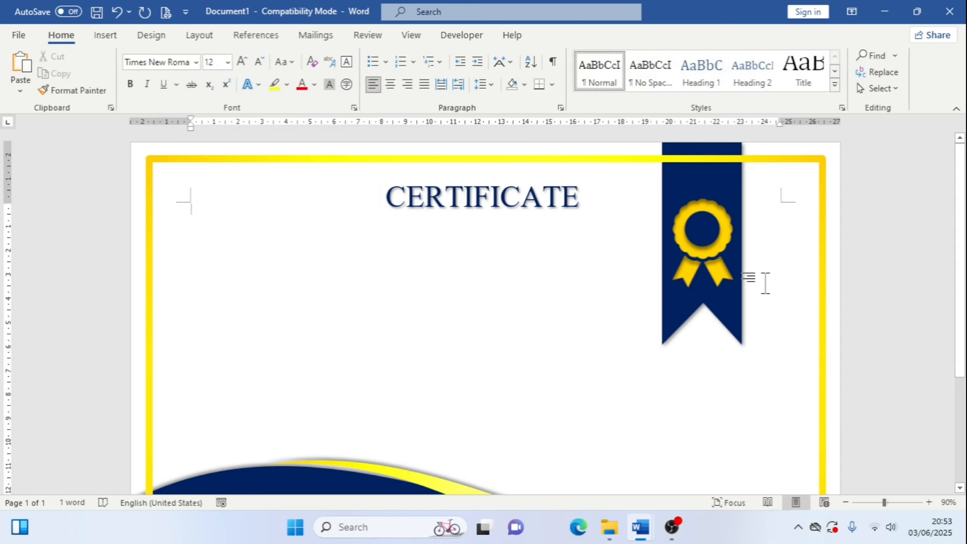
scroll(760, 283, down, 3)
scroll(777, 276, up, 3)
Duplicate the CERTIFICATE text box and move the copy just below the original title
click(497, 198)
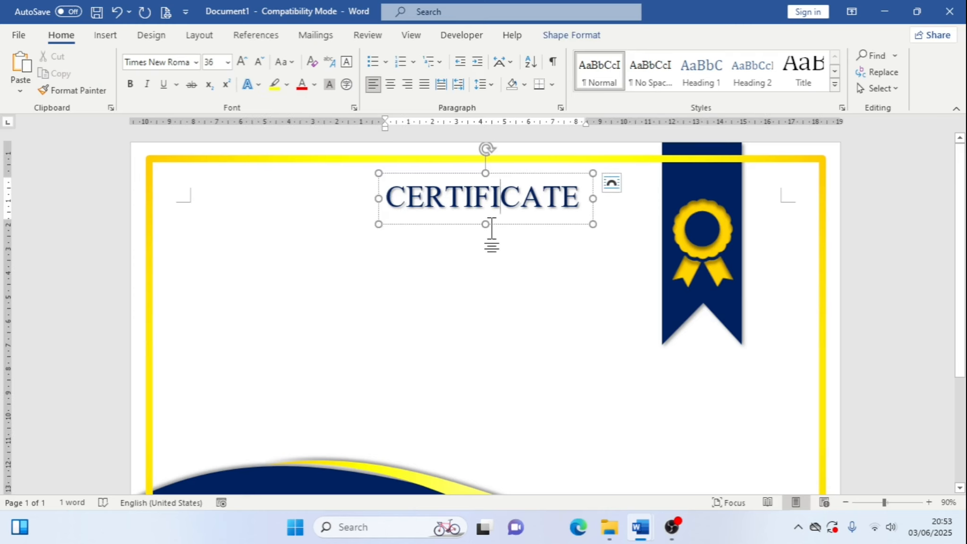
click(486, 225)
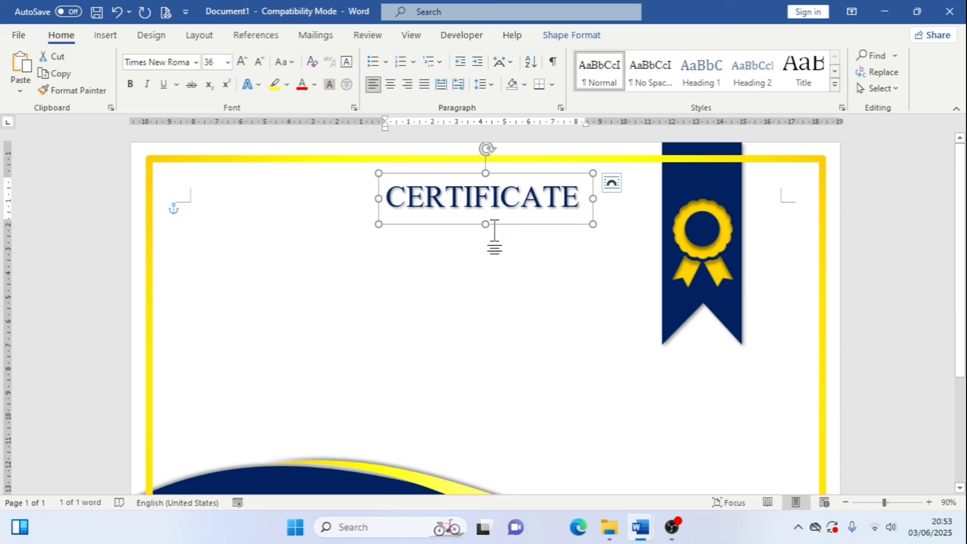
key(ctrl+d)
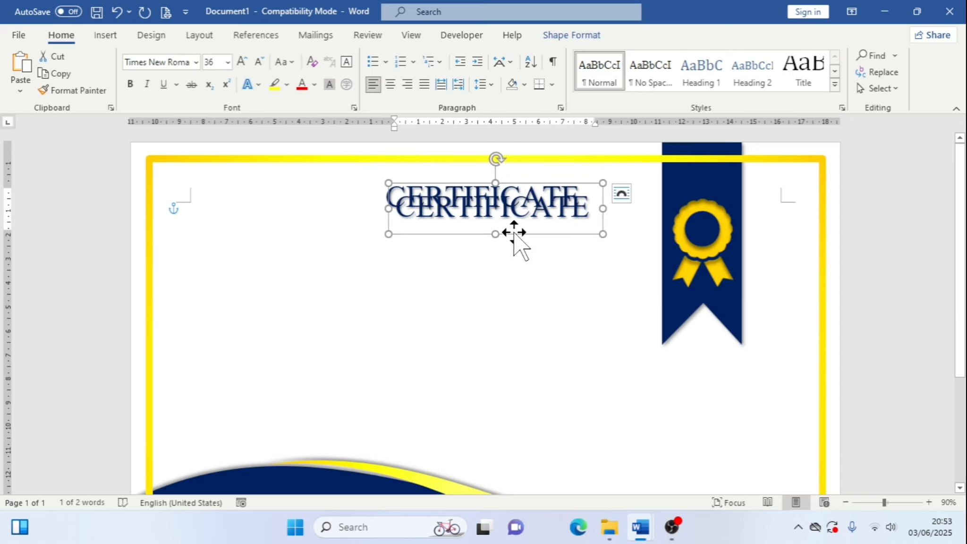
drag(513, 234, 504, 254)
Switch to the reference certificate document and copy the OF EXCELLENCE subtitle text
click(635, 533)
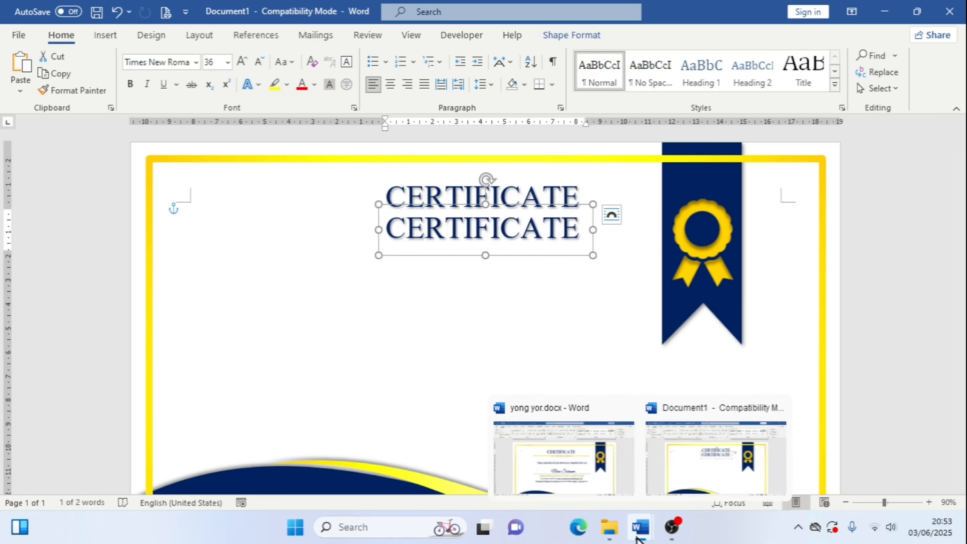
click(602, 481)
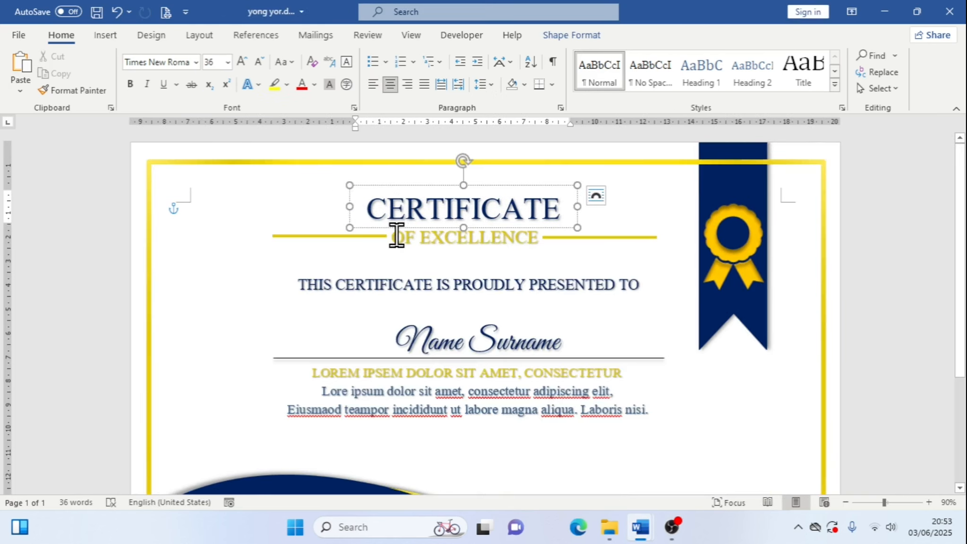
click(396, 236)
triple_click(464, 237)
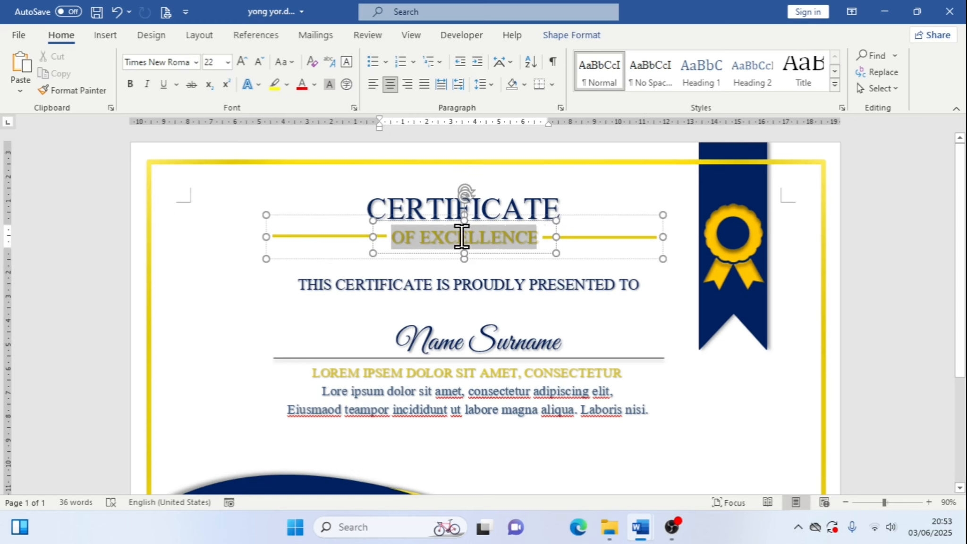
right_click(493, 239)
click(558, 268)
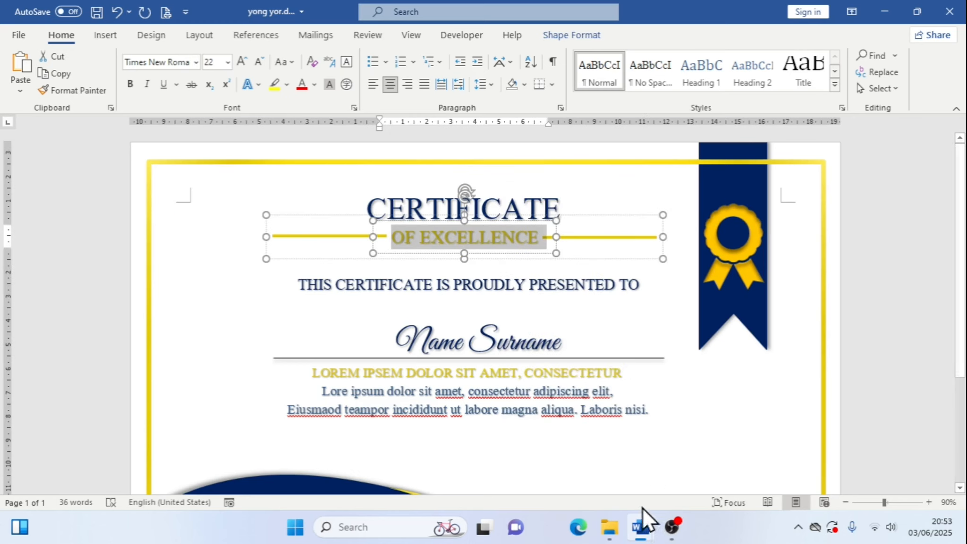
Return to Document1 and replace the duplicated CERTIFICATE text with the copied subtitle, pasting text only
mouse_move(642, 532)
click(685, 475)
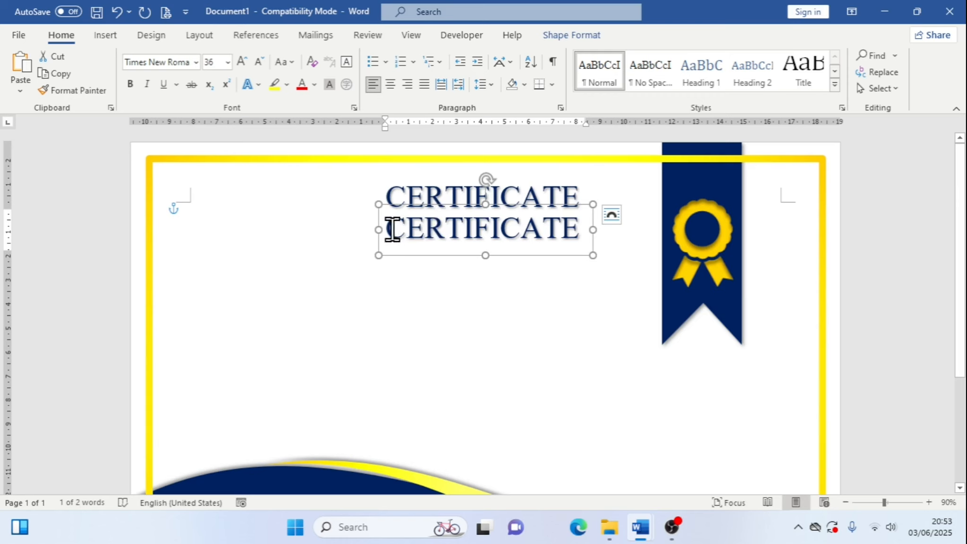
drag(391, 227, 572, 230)
right_click(566, 228)
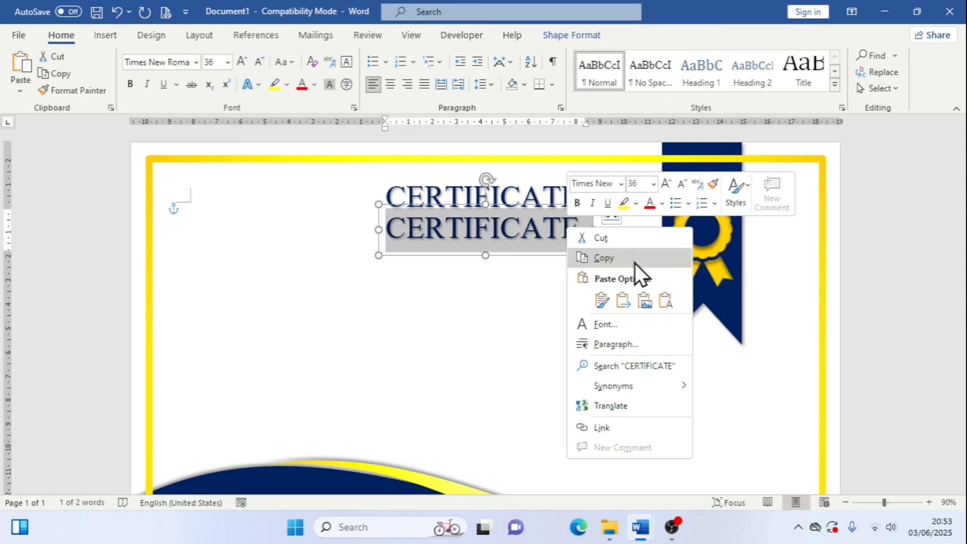
click(664, 302)
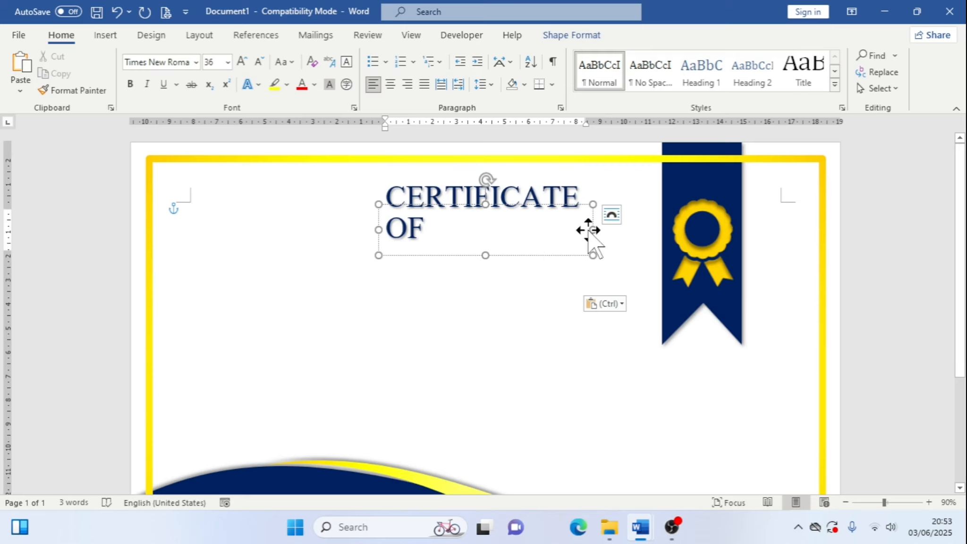
Set the OF EXCELLENCE subtitle's font size to 22 pt, comparing it with the reference document
drag(389, 218, 572, 276)
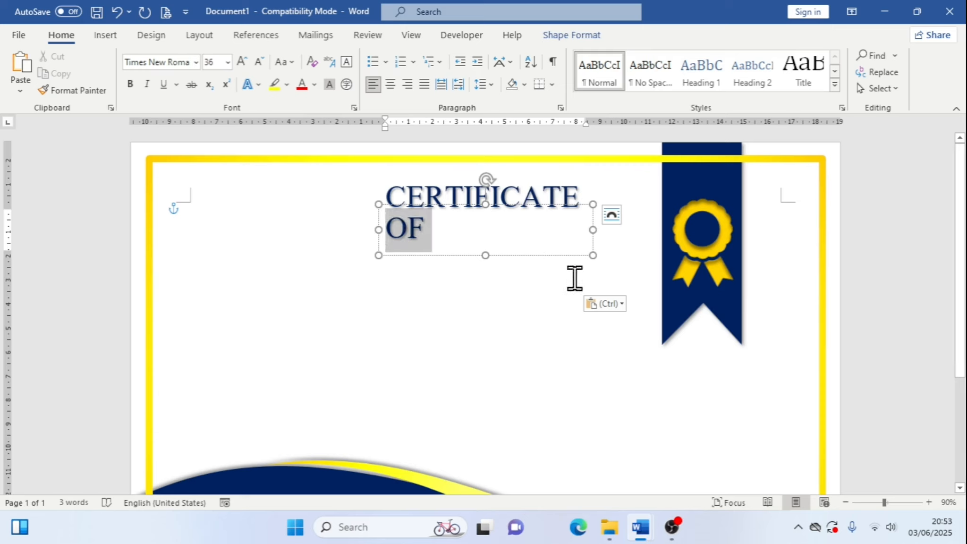
click(259, 62)
click(259, 62)
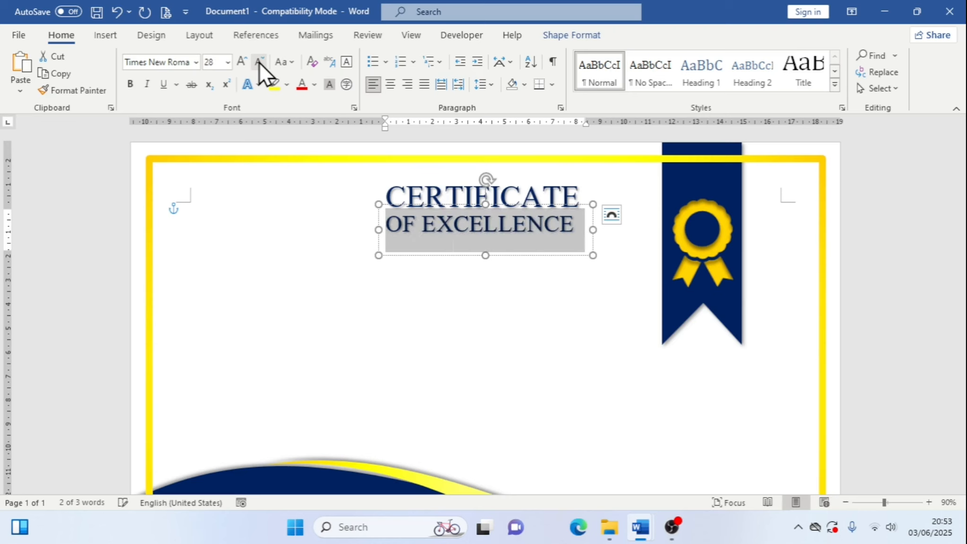
click(259, 62)
click(260, 62)
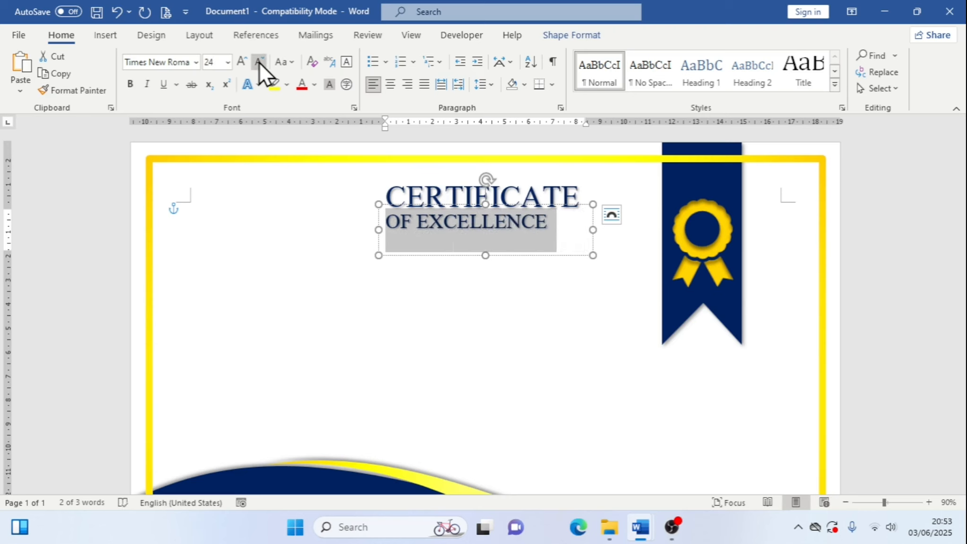
click(259, 62)
click(259, 62)
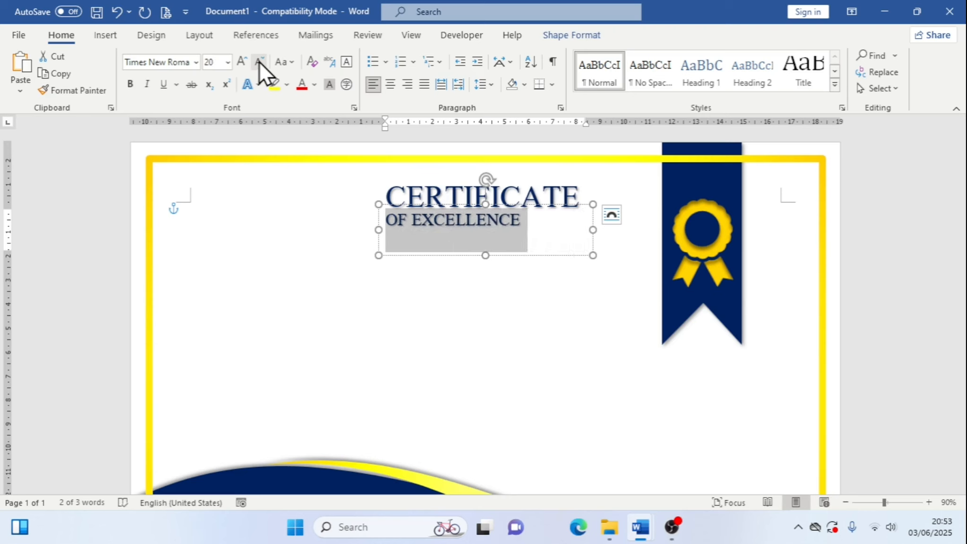
mouse_move(640, 527)
click(569, 459)
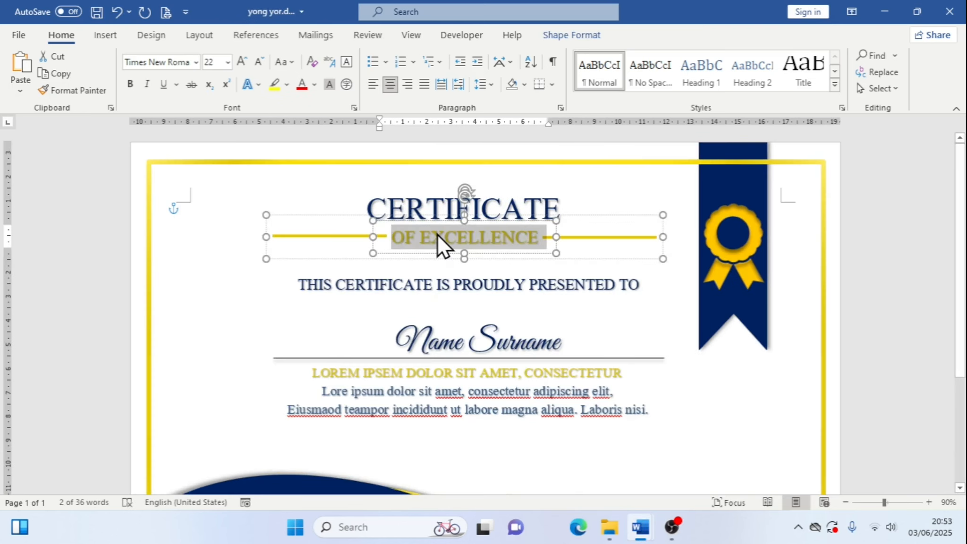
click(736, 461)
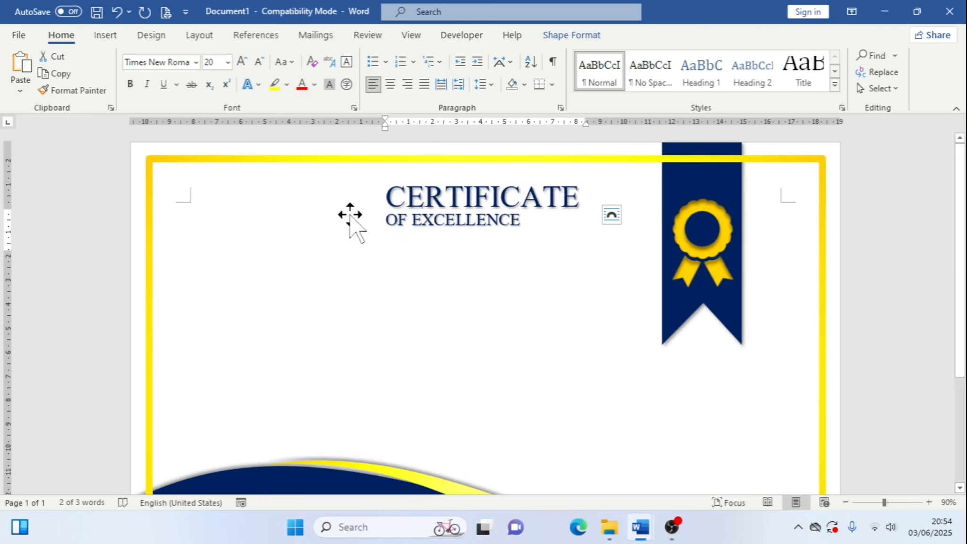
click(242, 62)
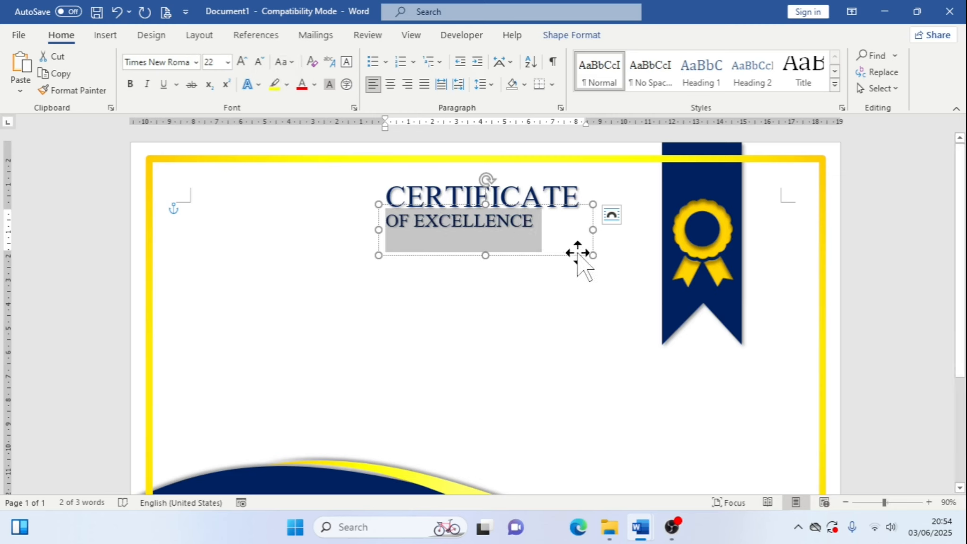
Resize the subtitle text box to fit snugly around the OF EXCELLENCE text
drag(596, 233, 561, 233)
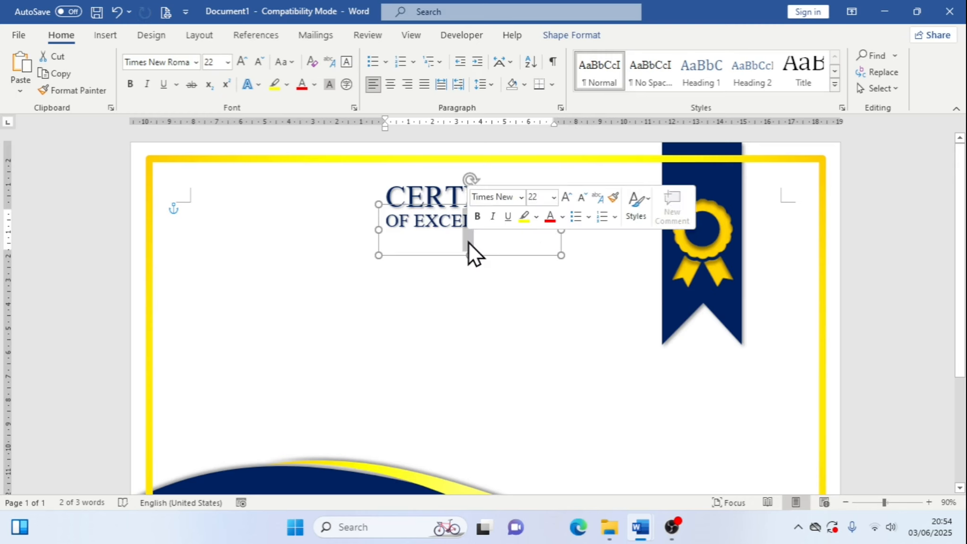
drag(468, 256, 469, 243)
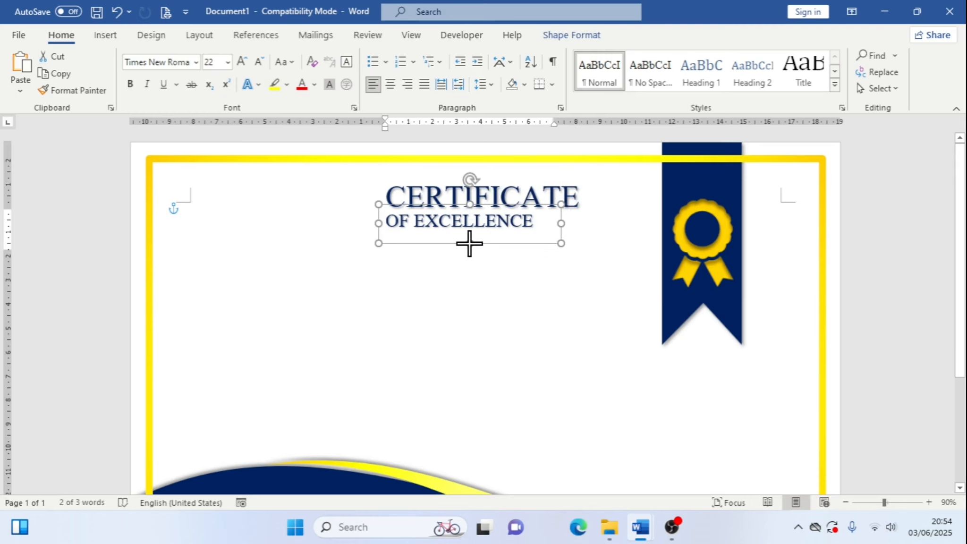
drag(561, 223, 549, 224)
drag(464, 247, 464, 237)
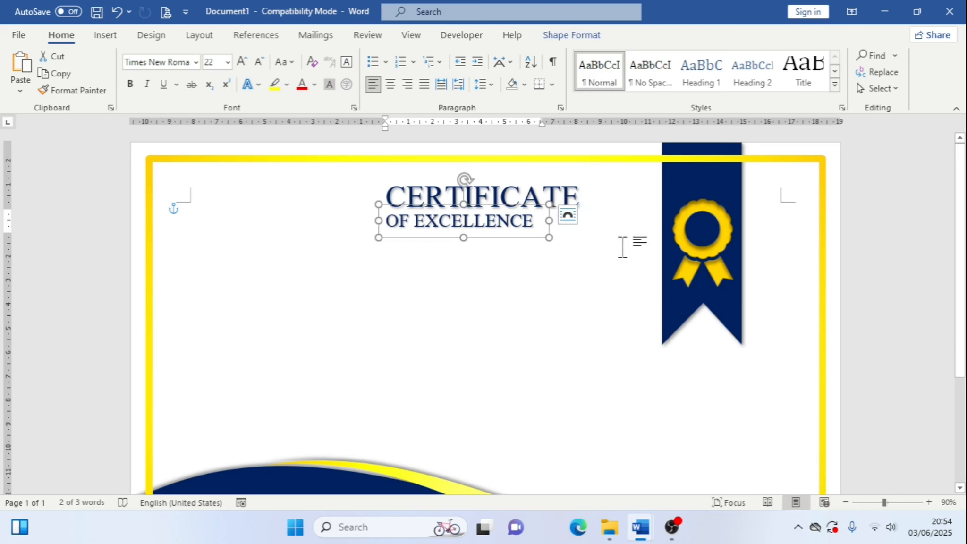
Nudge the subtitle text box right and down so it sits centred under the title
key(Right)
key(Right)
key(Right)
key(Right)
key(Right)
key(Right)
key(Right)
key(Right)
key(Right)
key(Right)
key(Right)
key(Right)
key(Right)
key(Right)
key(Right)
key(Right)
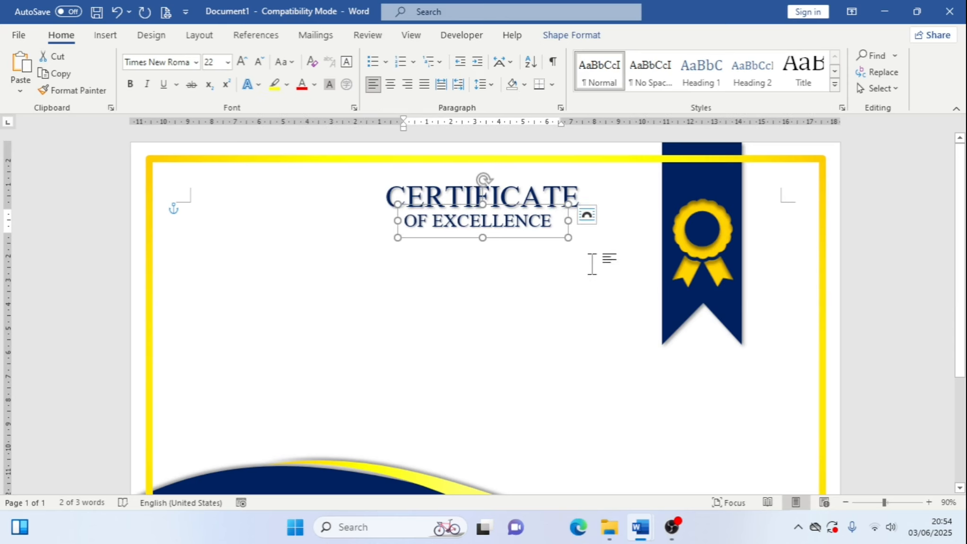
key(Right)
key(Right)
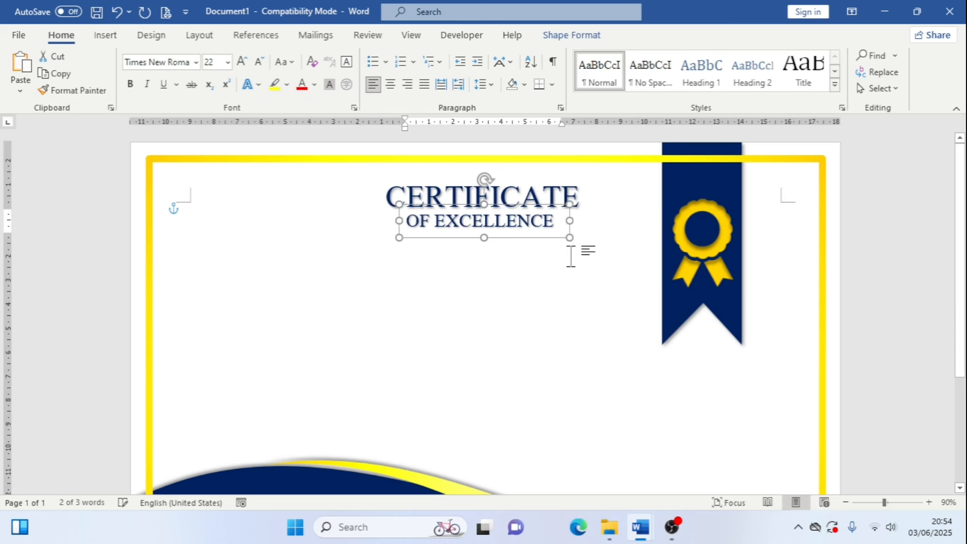
key(Right)
key(Right)
key(Right)
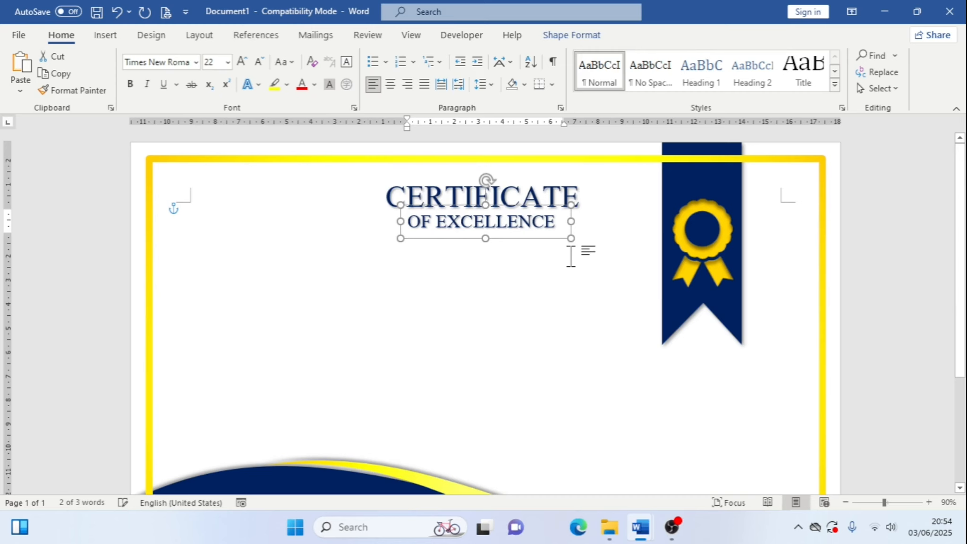
key(Down)
key(Down)
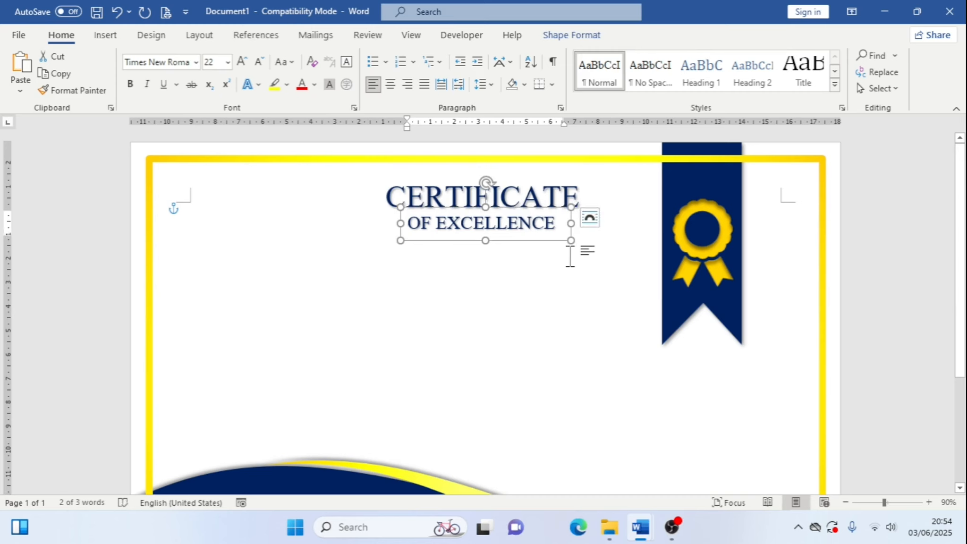
key(Right)
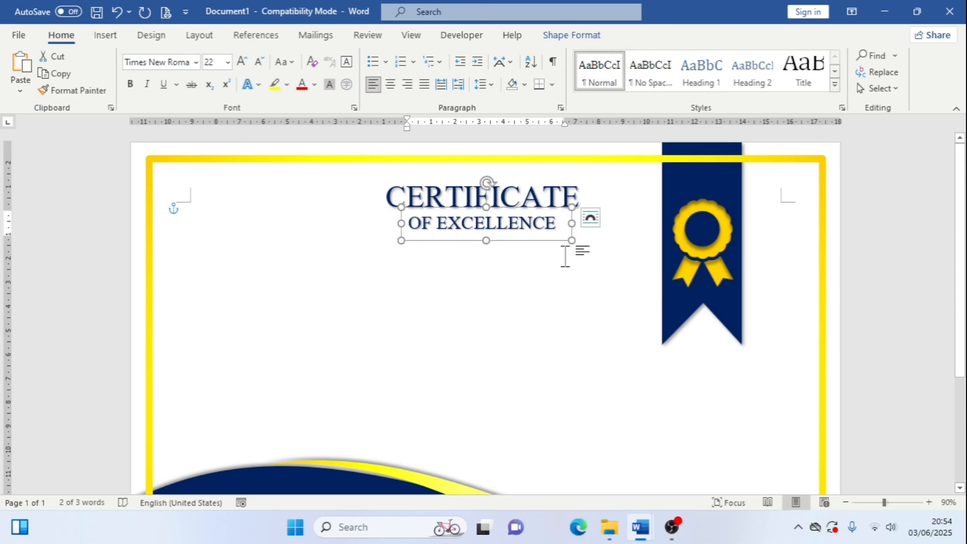
Set the subtitle text box's layout option to Fix position on page
click(592, 218)
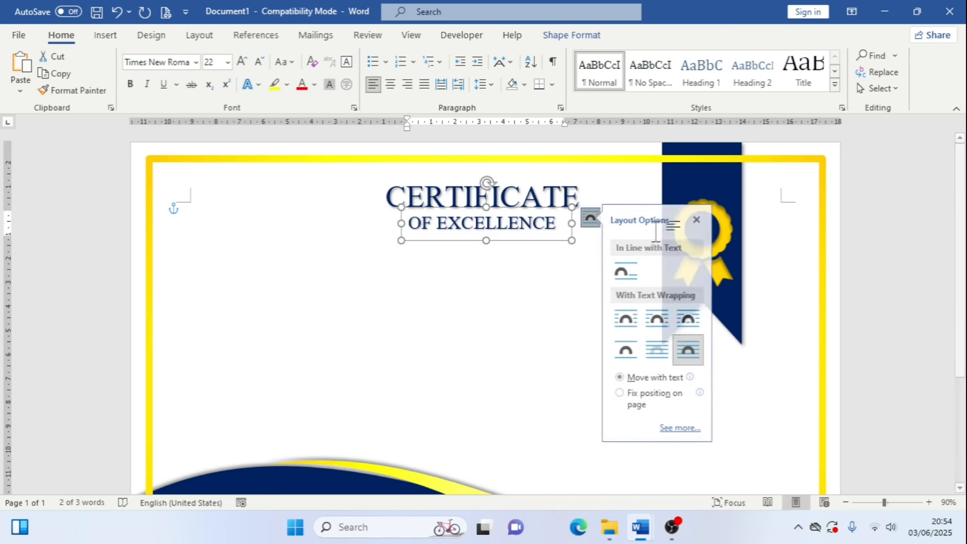
click(627, 392)
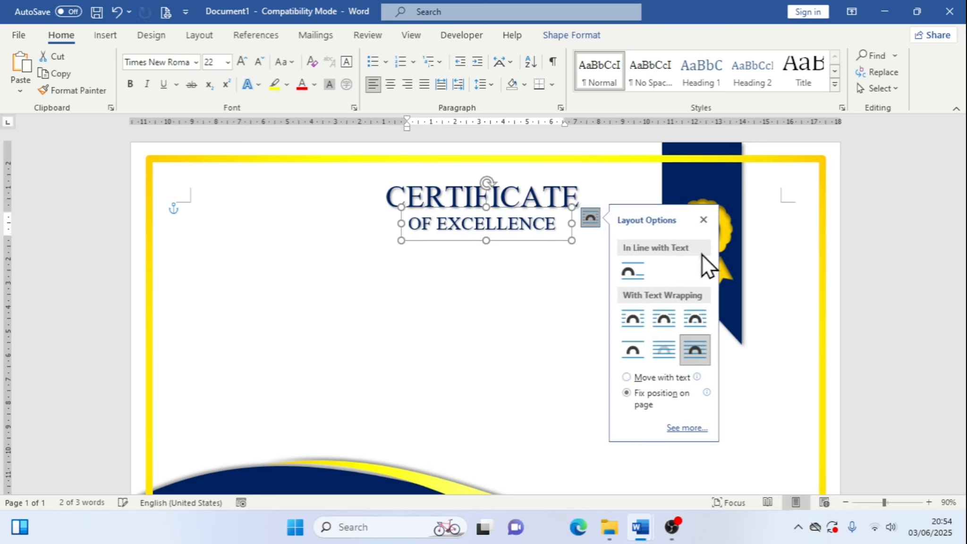
click(704, 220)
Open the CERTIFICATE title text box's layout options and close them again
click(580, 193)
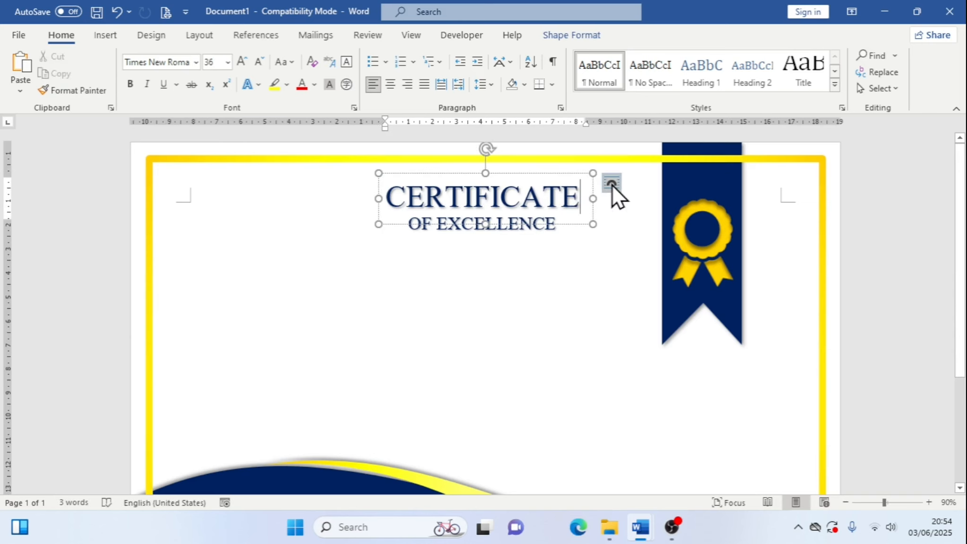
click(612, 184)
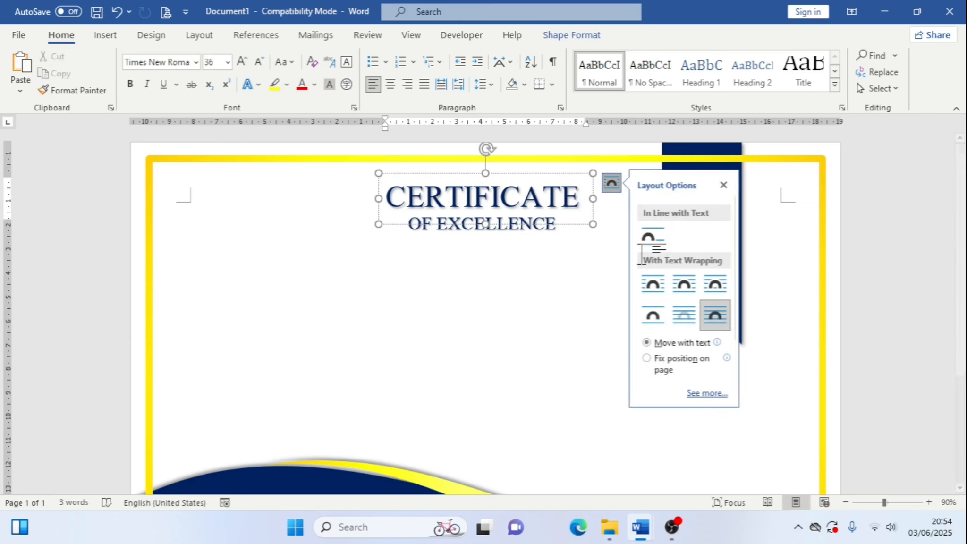
click(725, 185)
Switch to the reference document to compare the subtitle decoration, then return to the working certificate
mouse_move(637, 538)
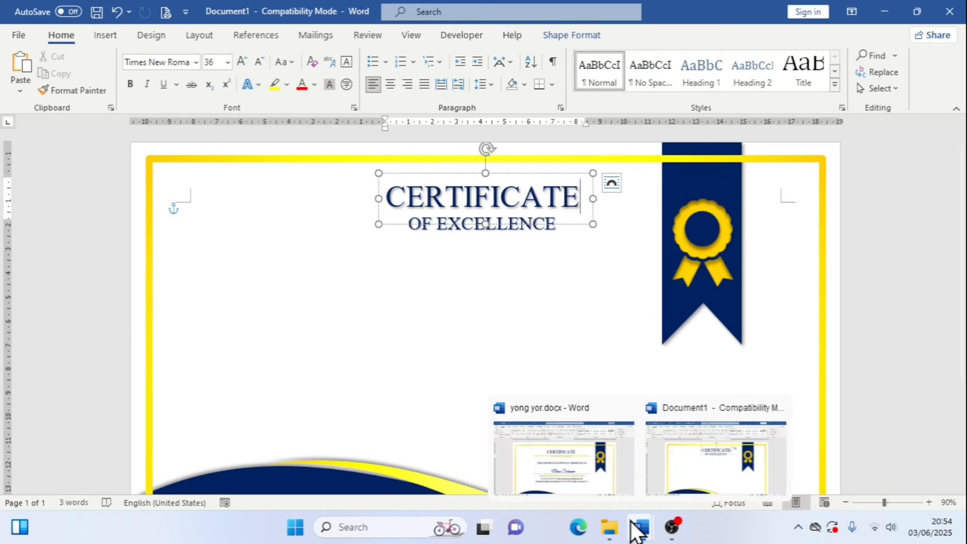
click(587, 471)
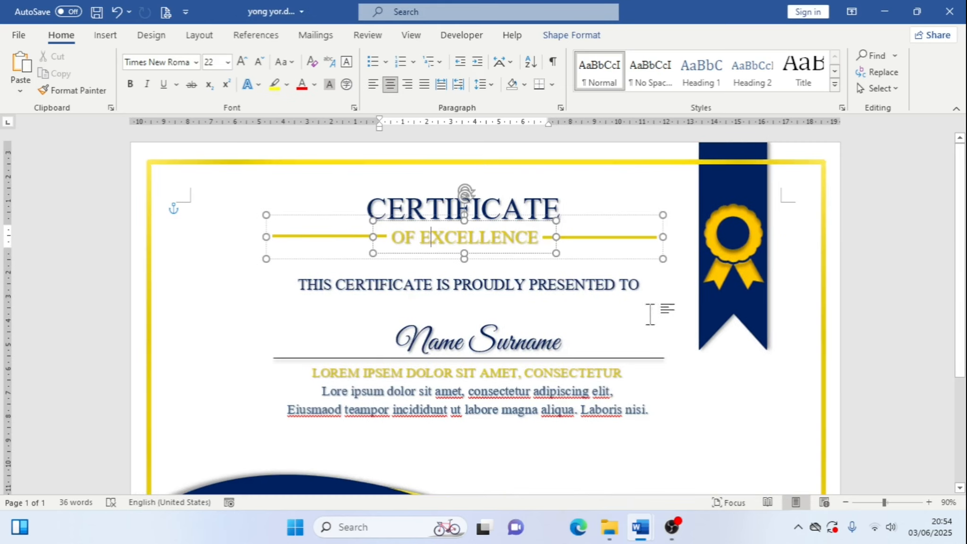
mouse_move(646, 503)
click(696, 461)
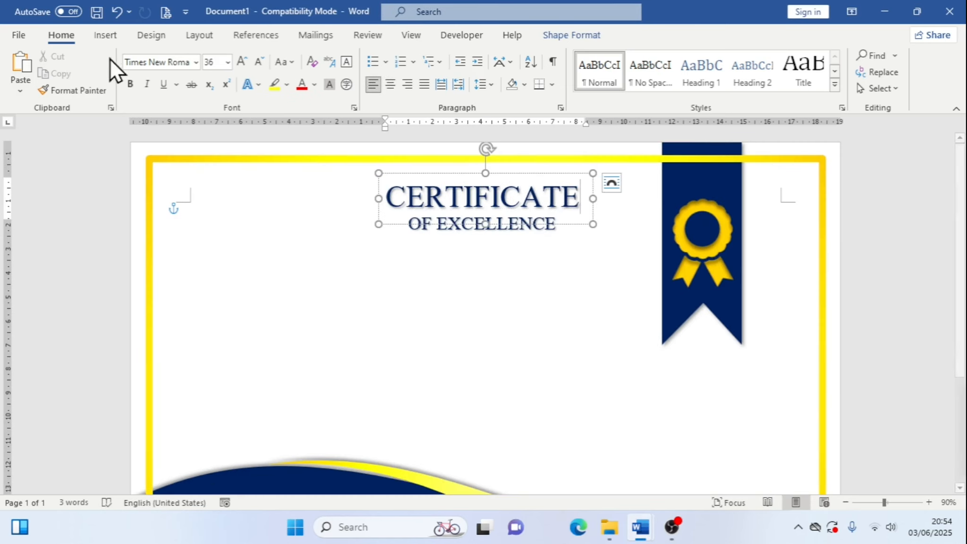
Draw a horizontal line about 4.1 cm long to the left of the OF EXCELLENCE subtitle
click(118, 34)
click(208, 57)
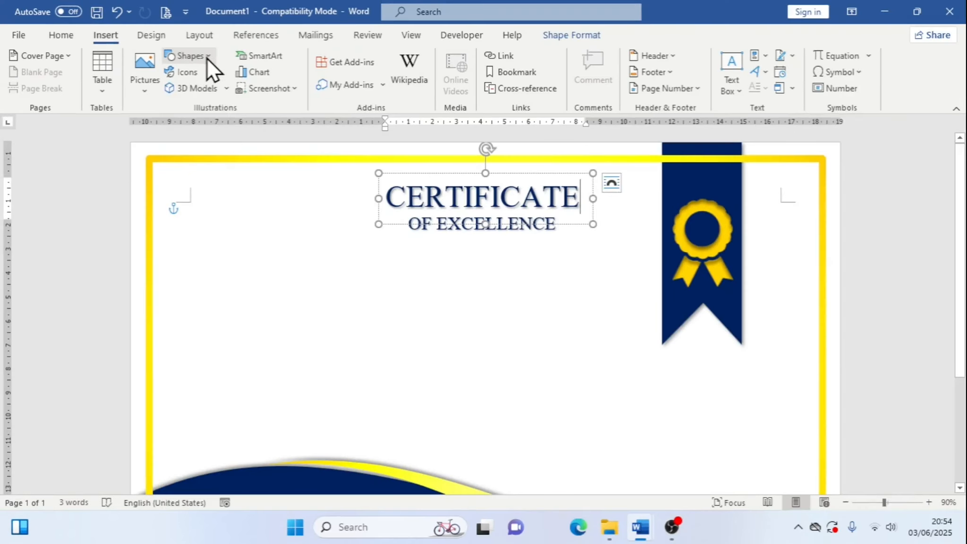
click(207, 57)
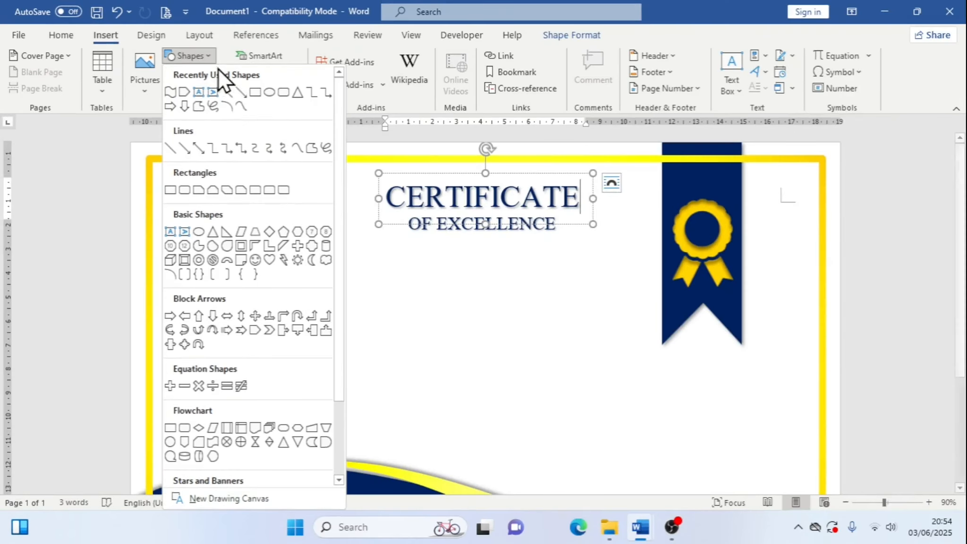
click(228, 95)
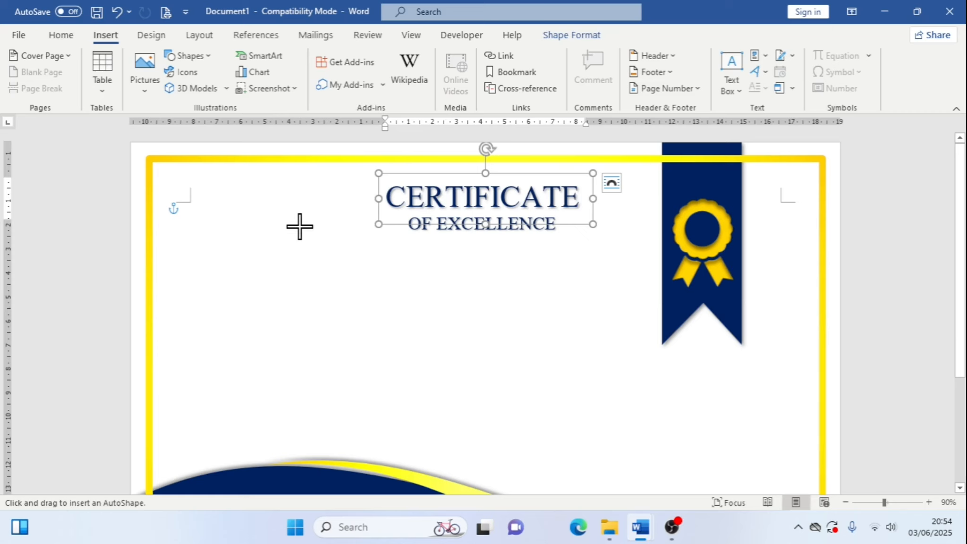
drag(300, 224, 397, 224)
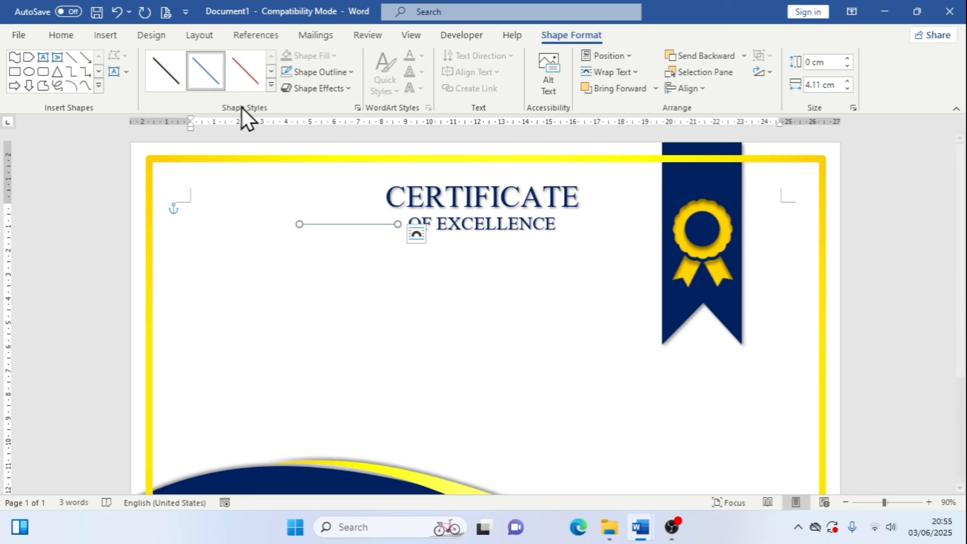
Set the line's outline colour to a custom gold, hex #DFC60B
click(354, 77)
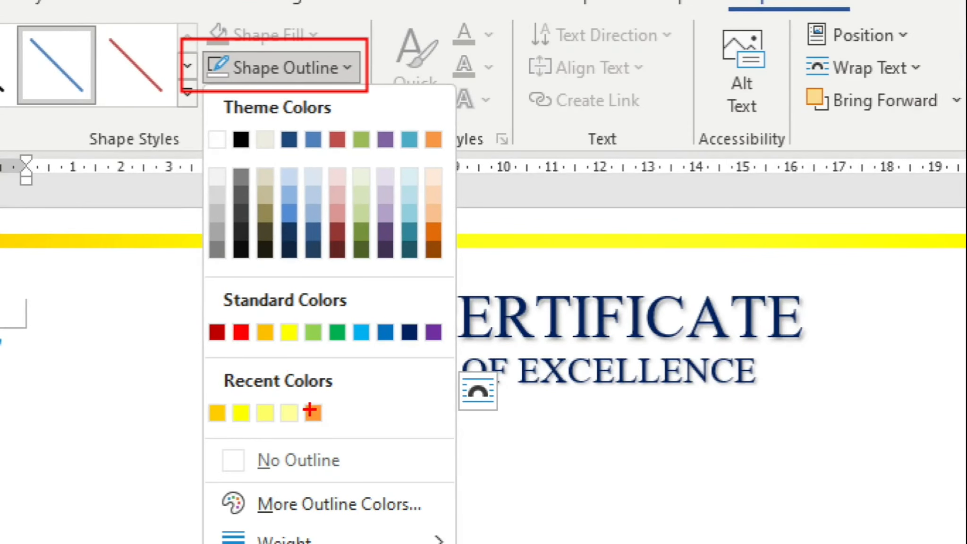
key(Escape)
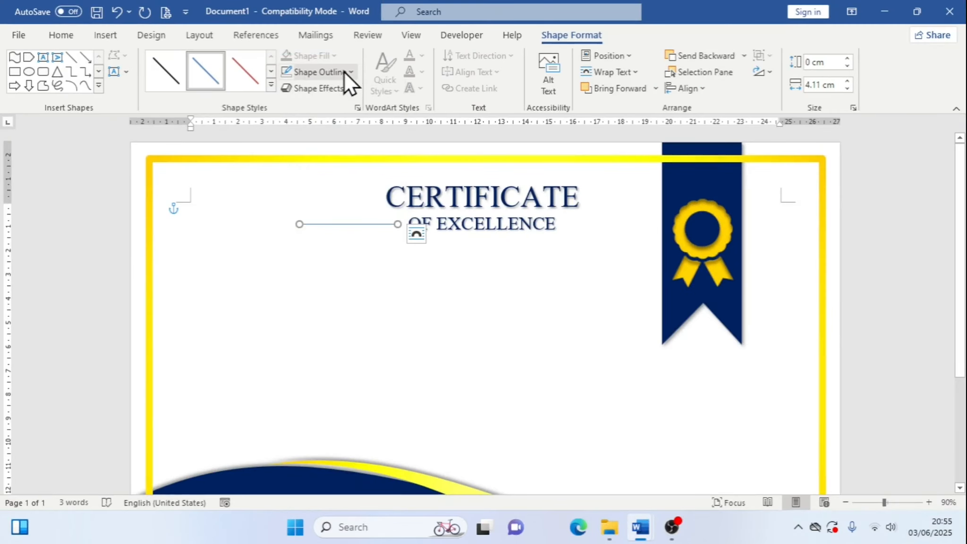
click(350, 72)
click(310, 204)
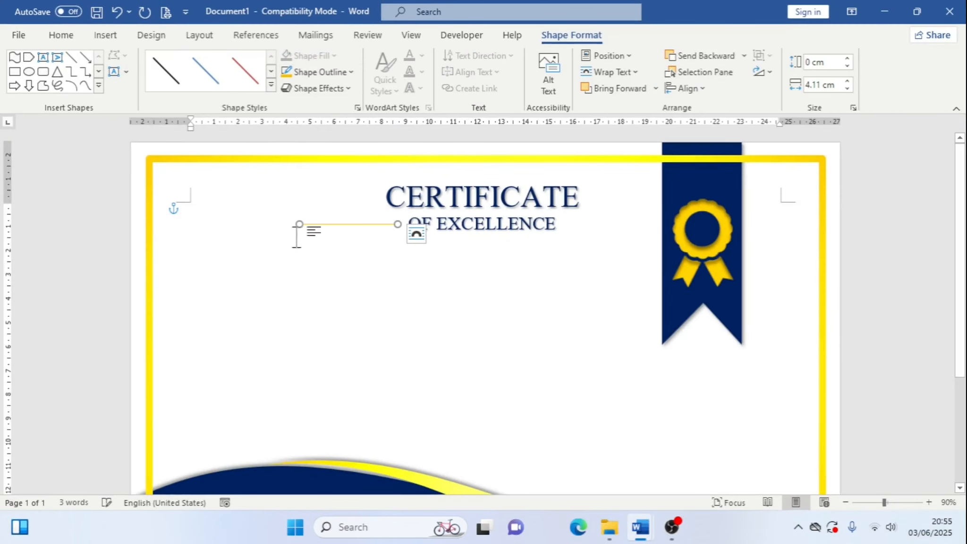
click(336, 71)
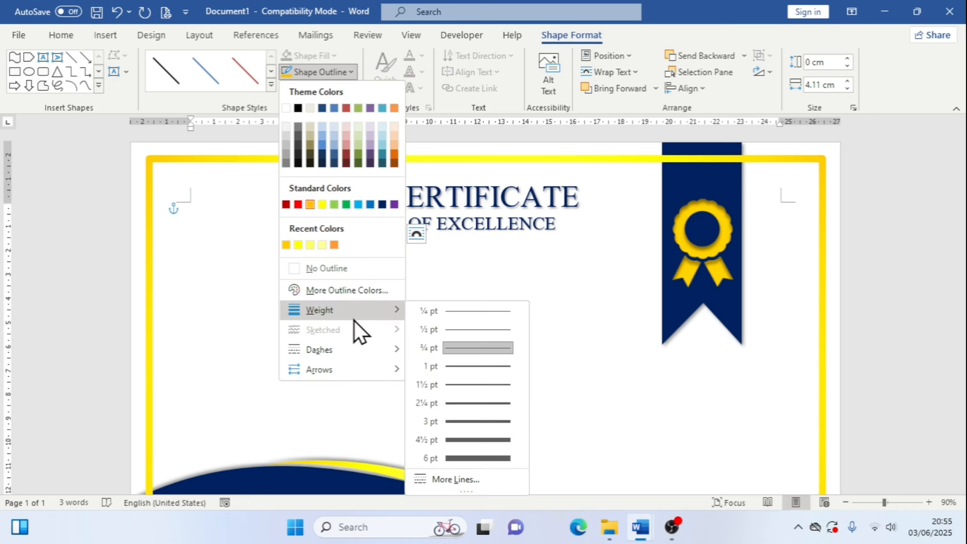
click(349, 290)
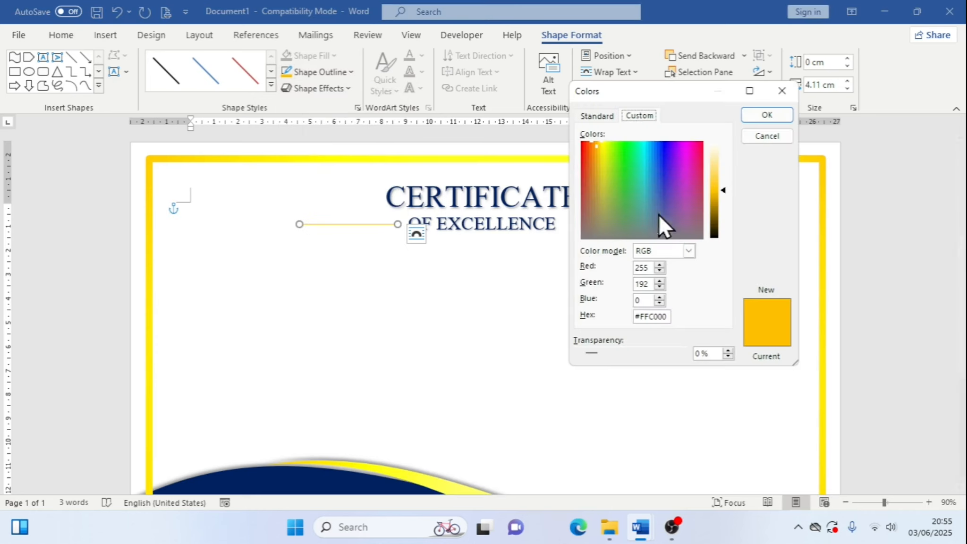
drag(604, 174, 598, 151)
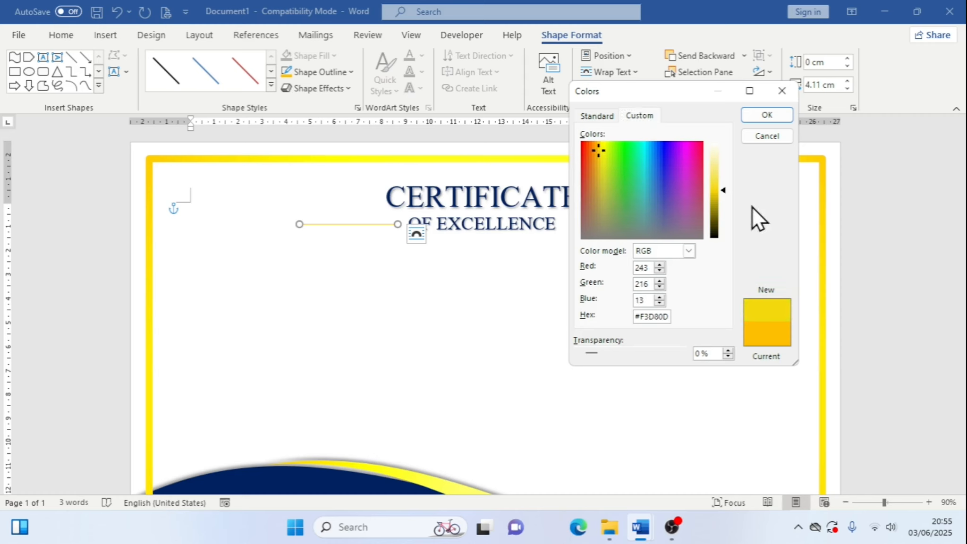
drag(724, 191, 724, 196)
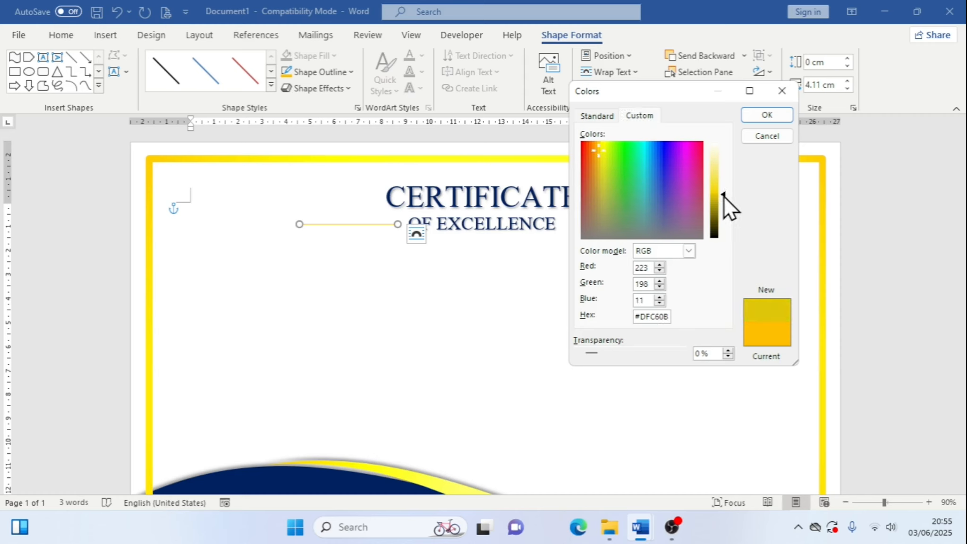
click(775, 120)
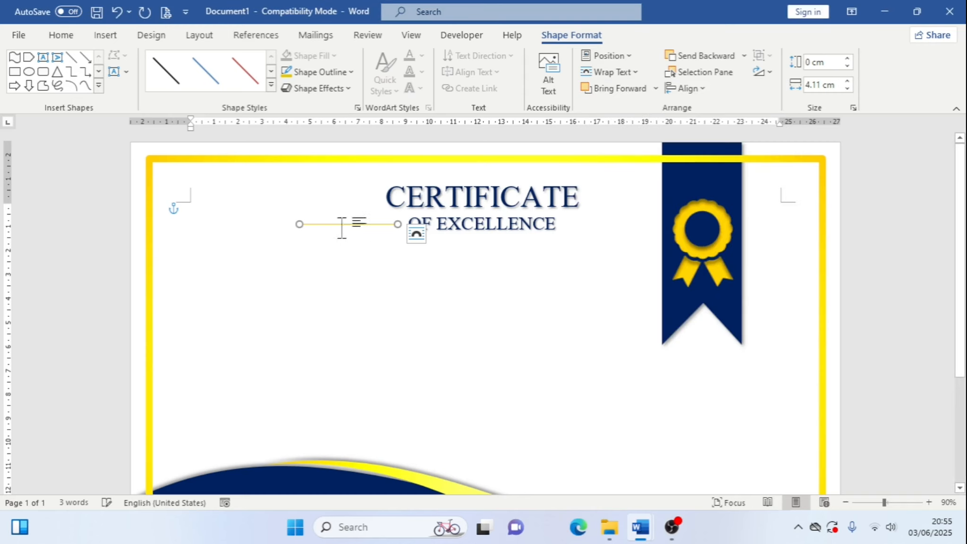
Set the line's outline weight to 3 pt
click(352, 72)
mouse_move(380, 314)
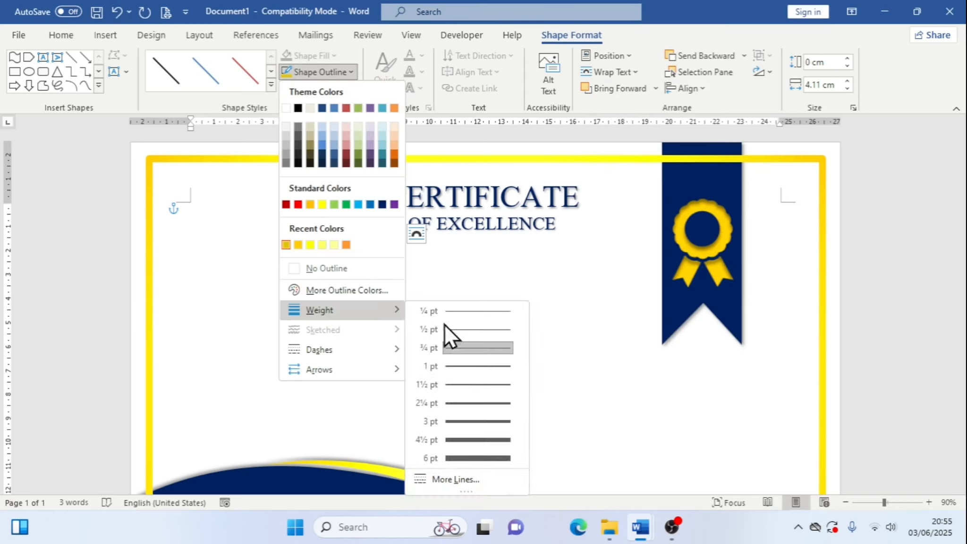
click(482, 423)
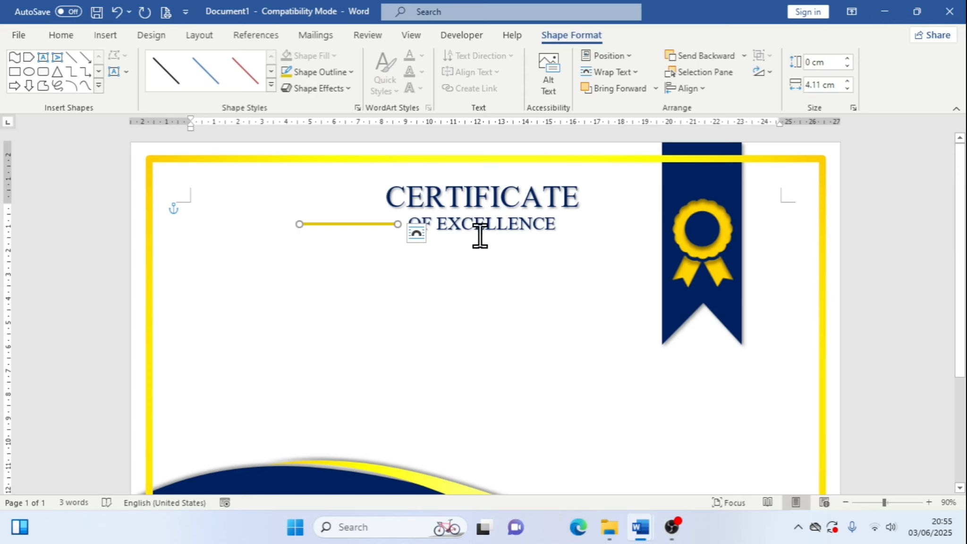
Colour the OF EXCELLENCE subtitle text with the recent gold colour
click(447, 225)
drag(415, 224, 565, 222)
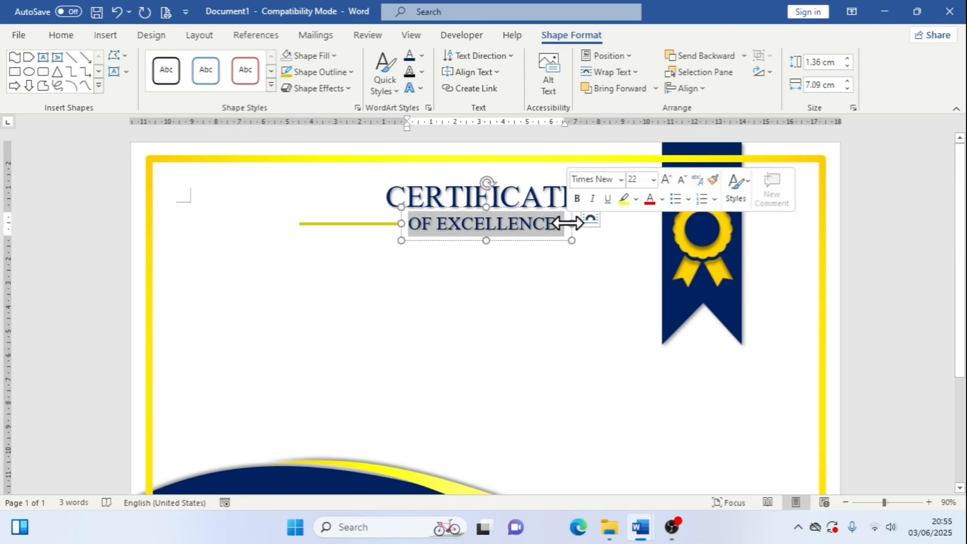
click(422, 60)
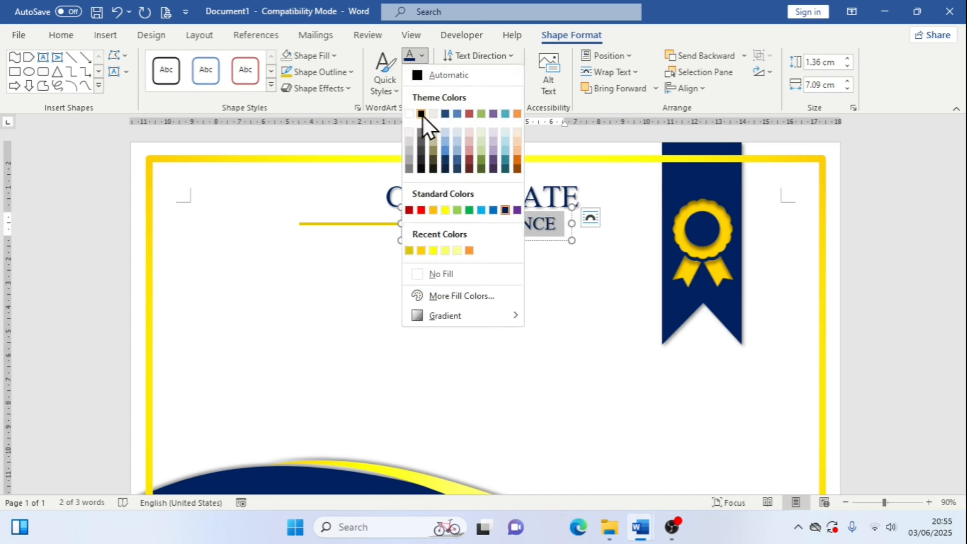
click(409, 252)
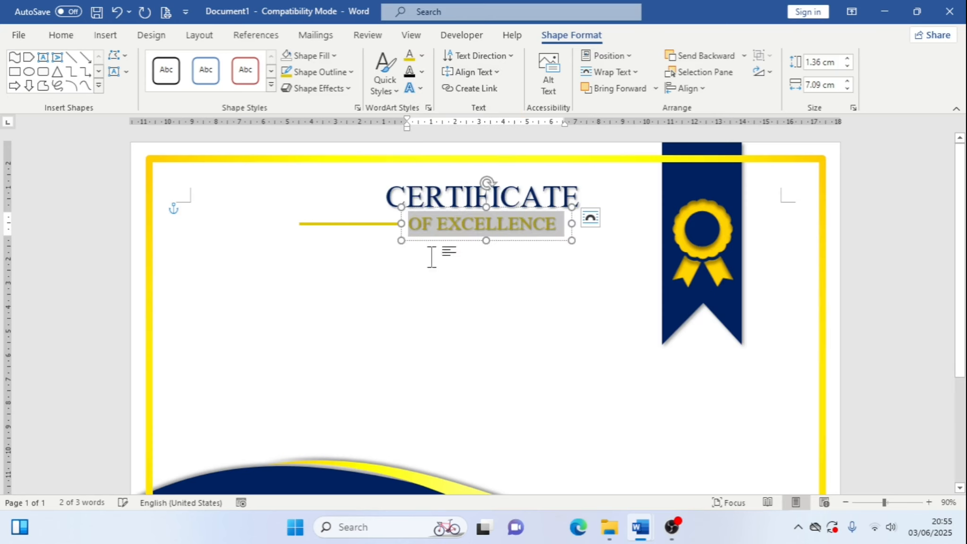
click(497, 257)
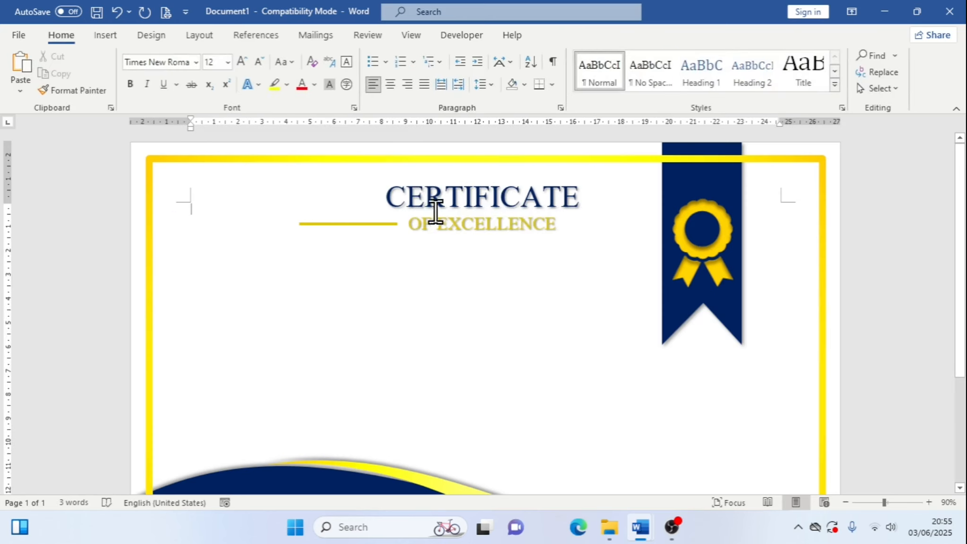
Duplicate the gold line and nudge the copy back up level with the original
click(390, 224)
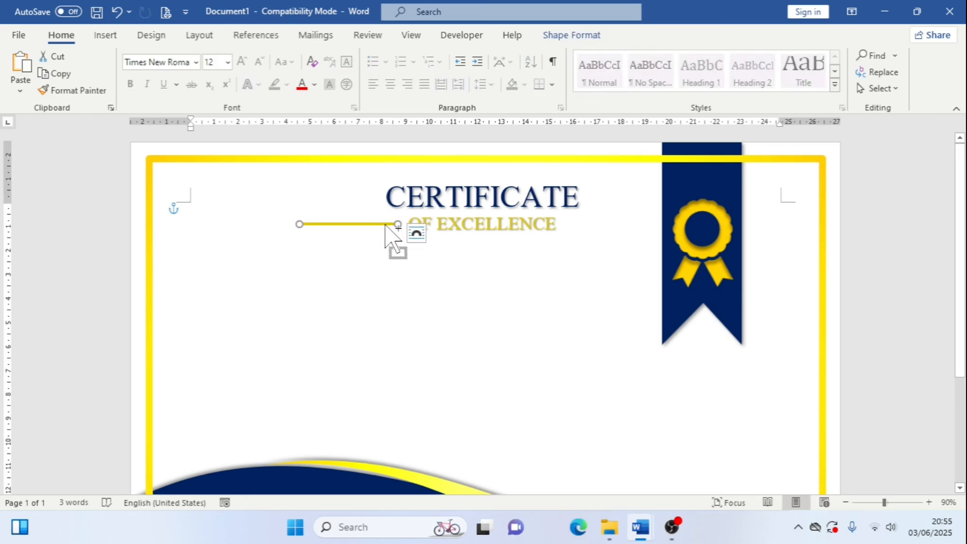
mouse_move(385, 225)
mouse_down()
mouse_move(388, 244)
mouse_move(395, 236)
mouse_up()
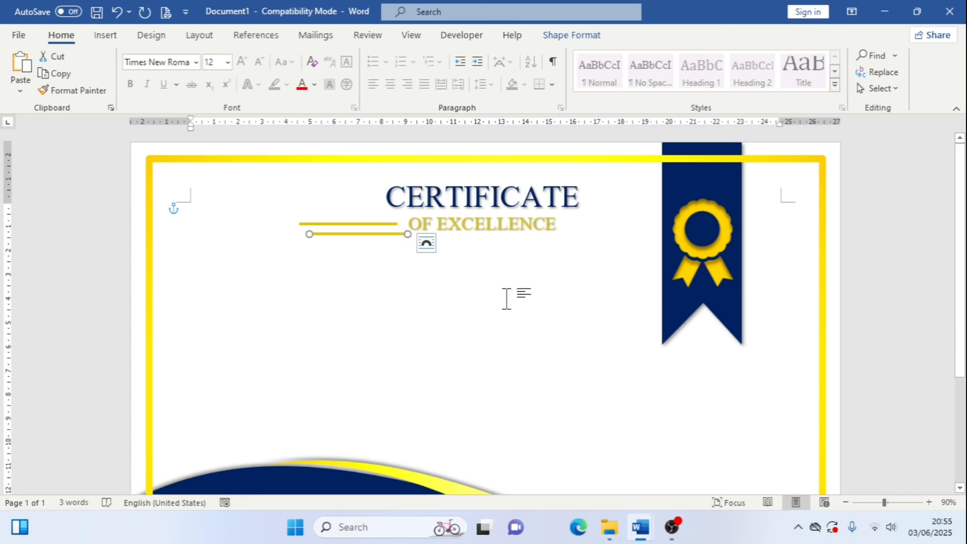
key(Up)
key(Up)
key(Up)
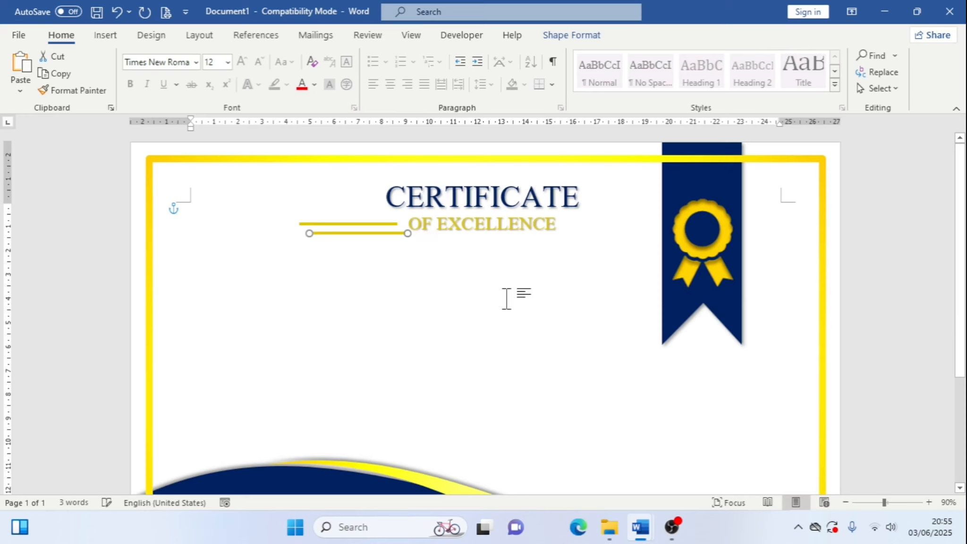
key(Up)
key(Up)
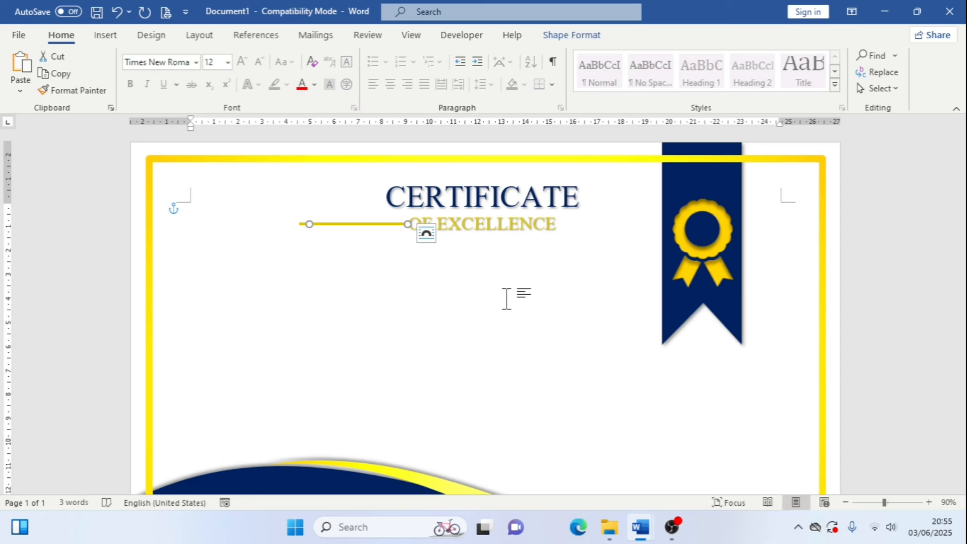
Nudge the duplicate line right so it sits to the right of the subtitle
key(Right)
key(Right)
key(Right)
key(Right)
key(Right)
key(Right)
key(Right)
key(Right)
key(Right)
key(Right)
key(Right)
key(Right)
key(Right)
key(Right)
key(Right)
key(Right)
key(Right)
key(Right)
key(Right)
key(Right)
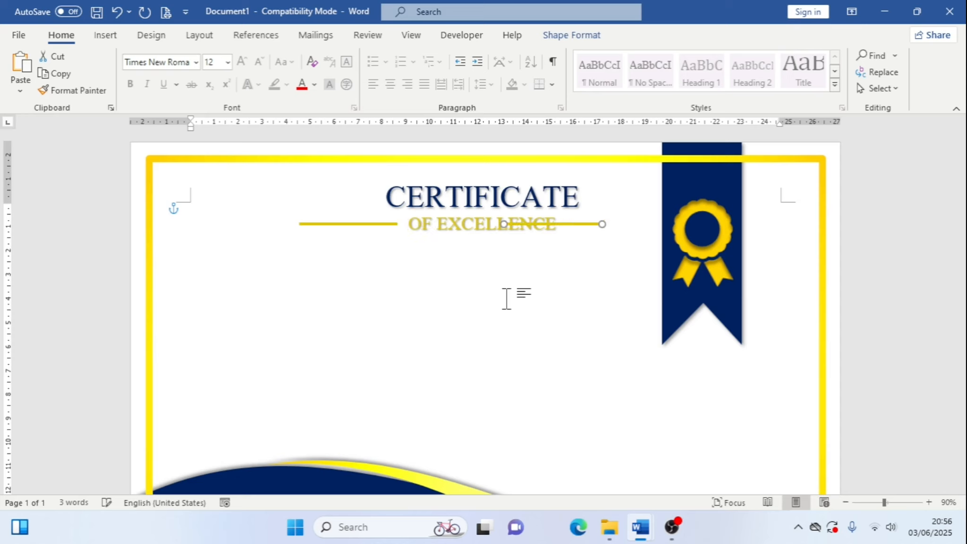
key(Right)
key(Right)
key(Right)
key(Right)
key(Right)
key(Right)
key(Right)
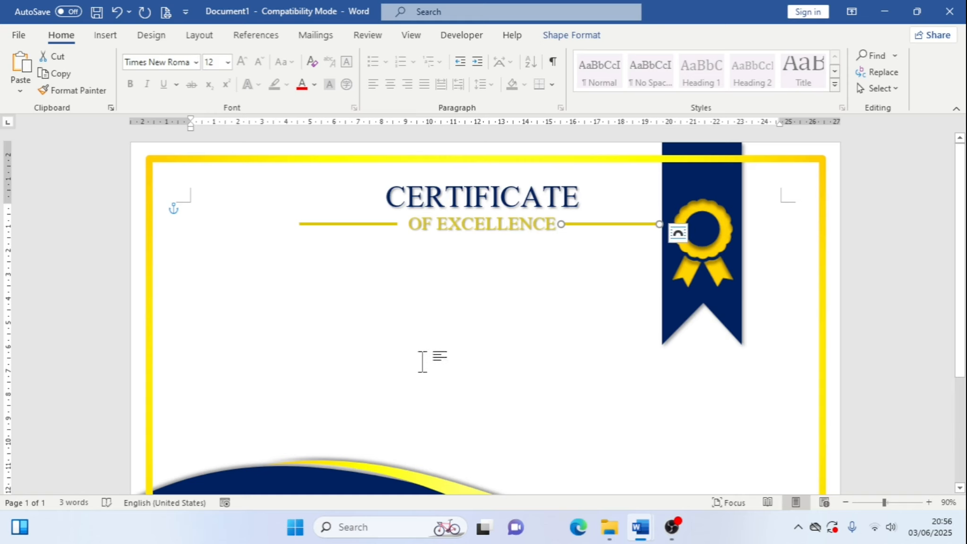
Nudge the dark blue ribbon graphic slightly to the right
click(915, 230)
scroll(718, 288, down, 1)
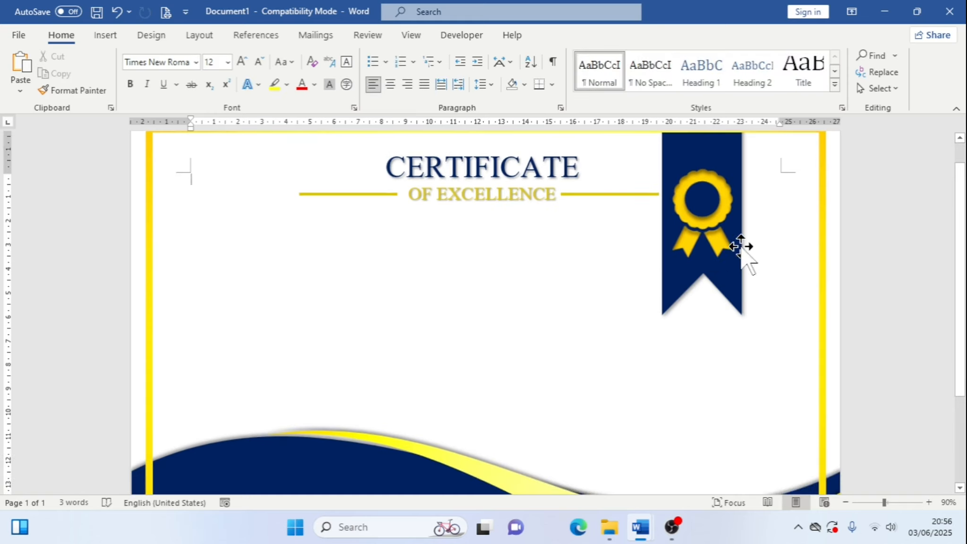
scroll(739, 222, up, 1)
click(734, 147)
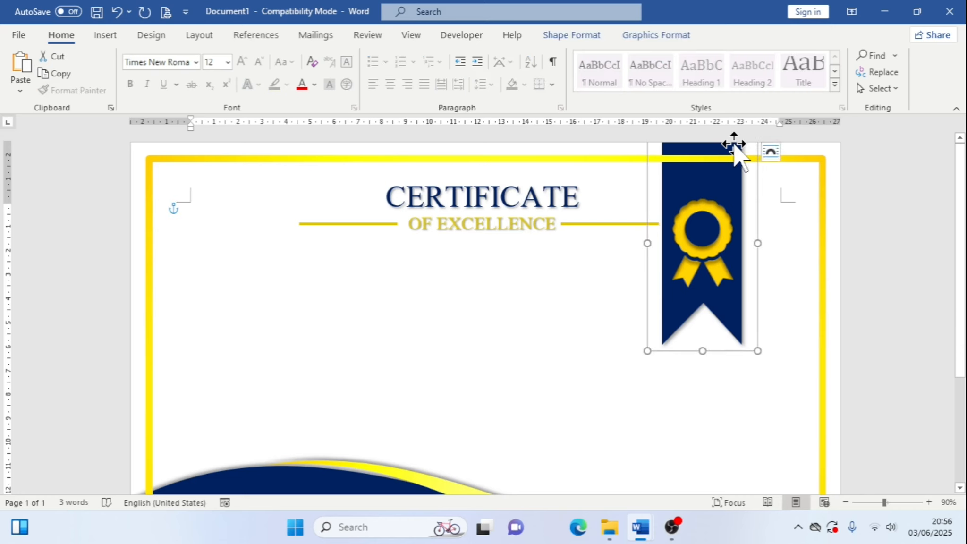
key(ctrl+Right)
key(ctrl+Right)
key(ctrl+Right)
key(ctrl+Right)
key(ctrl+Right)
key(ctrl+Right)
key(ctrl+Right)
key(ctrl+Right)
key(ctrl+Right)
key(ctrl+Right)
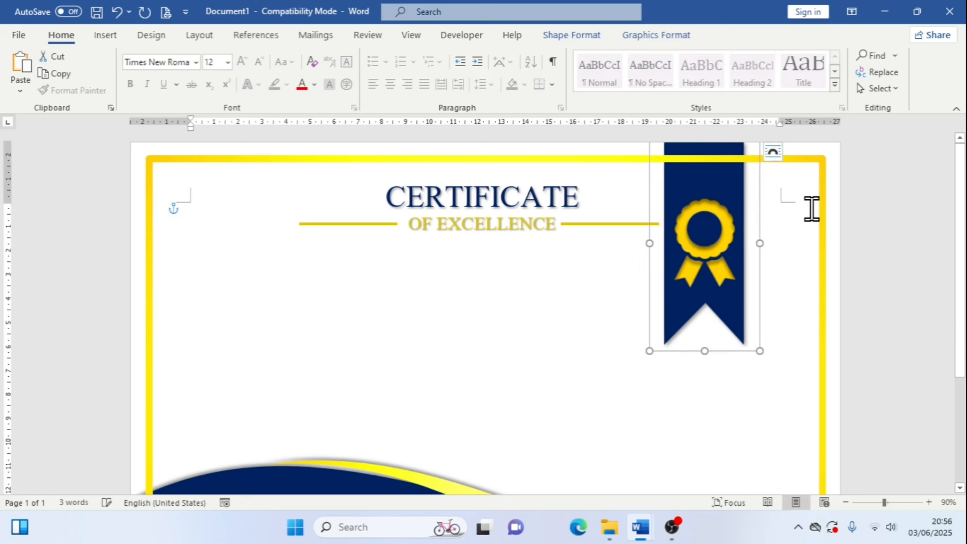
key(ctrl+Right)
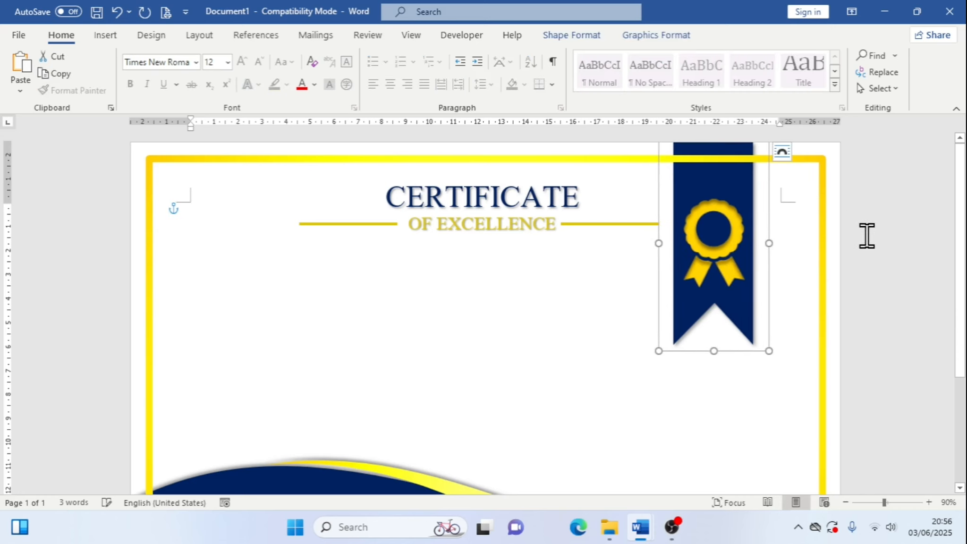
key(Escape)
Group the CERTIFICATE title, OF EXCELLENCE subtitle and both gold lines into one object
scroll(622, 257, down, 2)
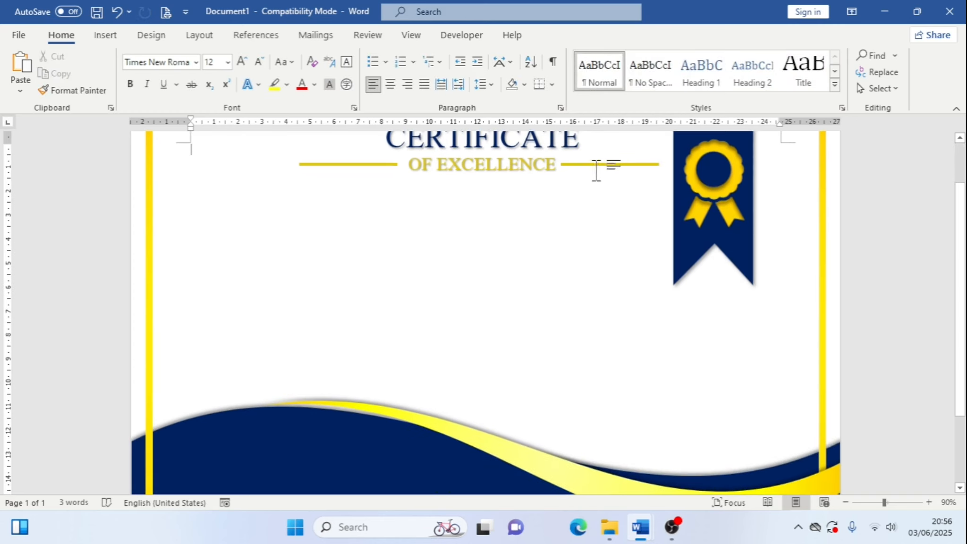
scroll(513, 213, up, 2)
click(501, 209)
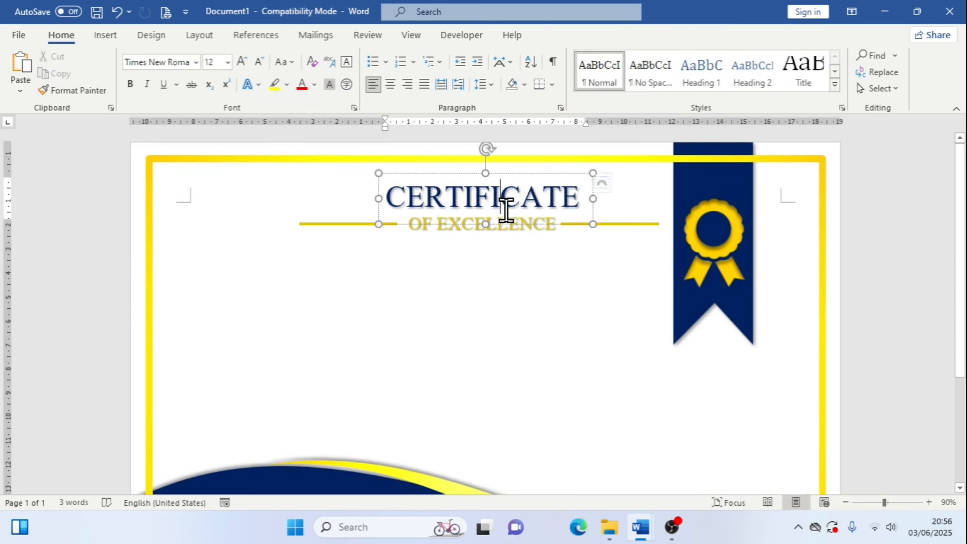
click(590, 199)
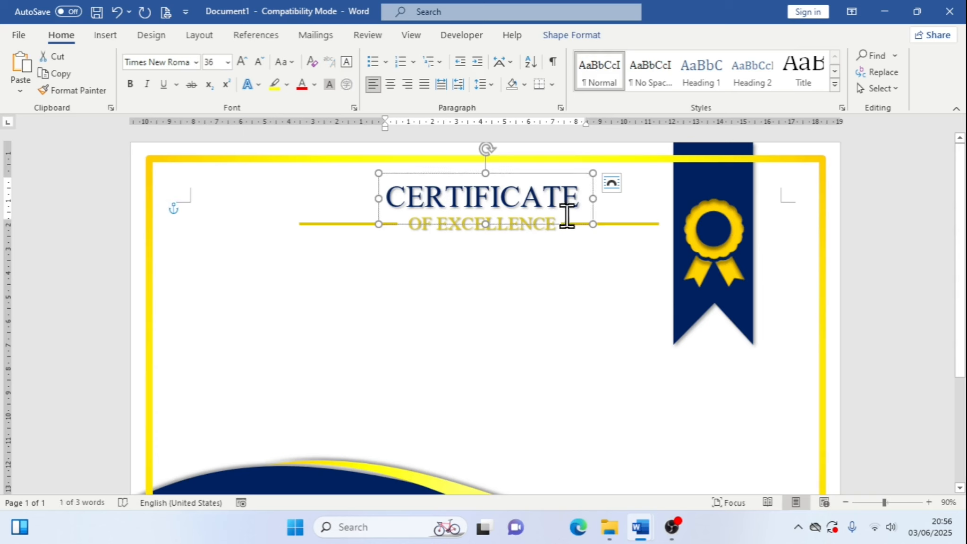
shift+click(320, 223)
shift+click(442, 241)
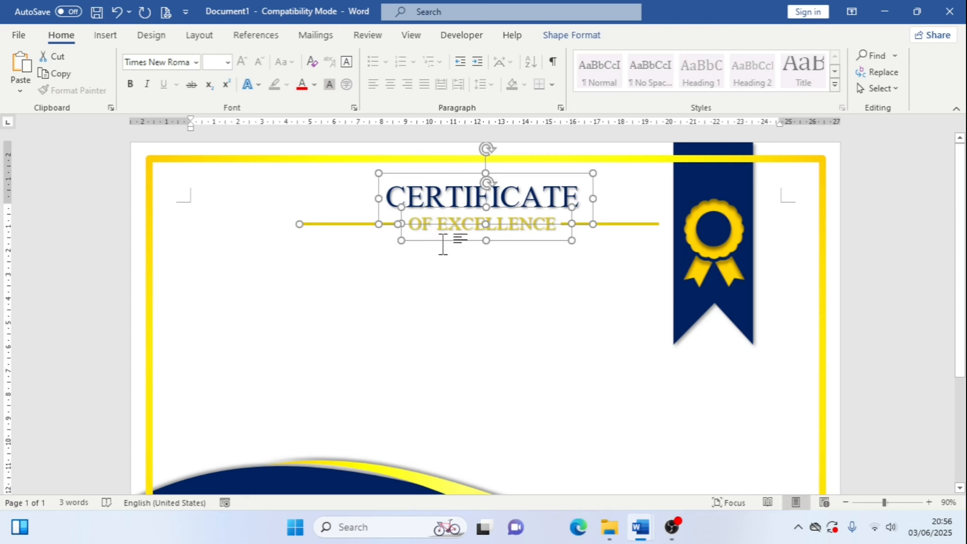
shift+click(623, 223)
right_click(623, 223)
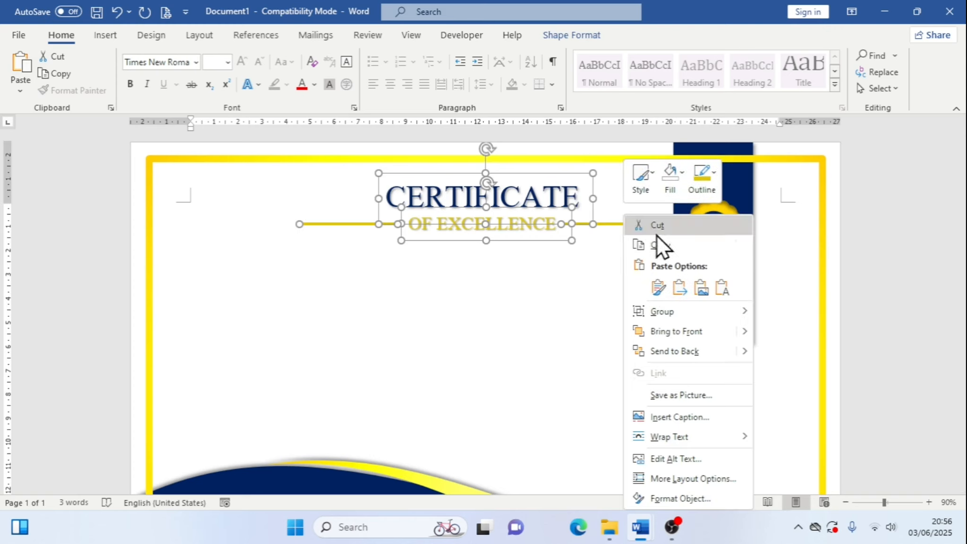
mouse_move(708, 310)
click(781, 313)
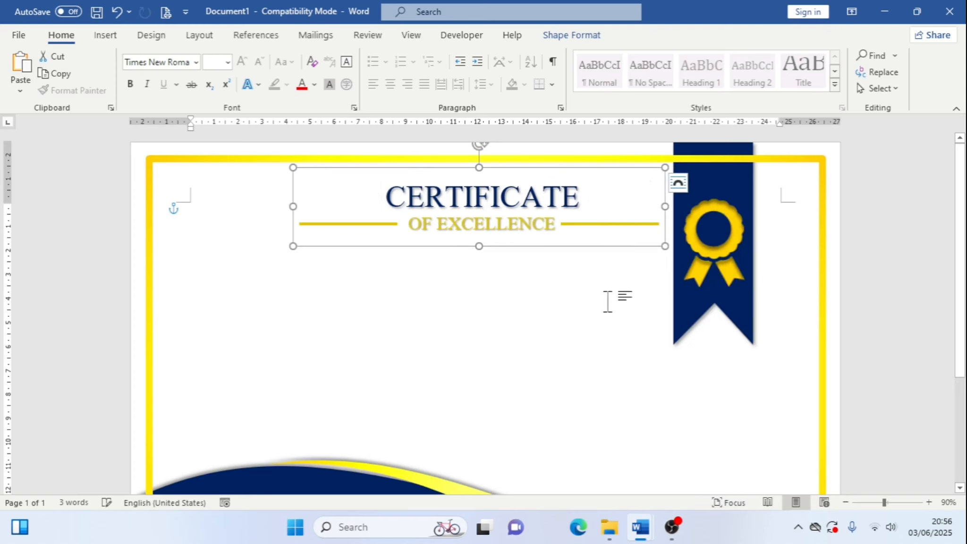
click(495, 309)
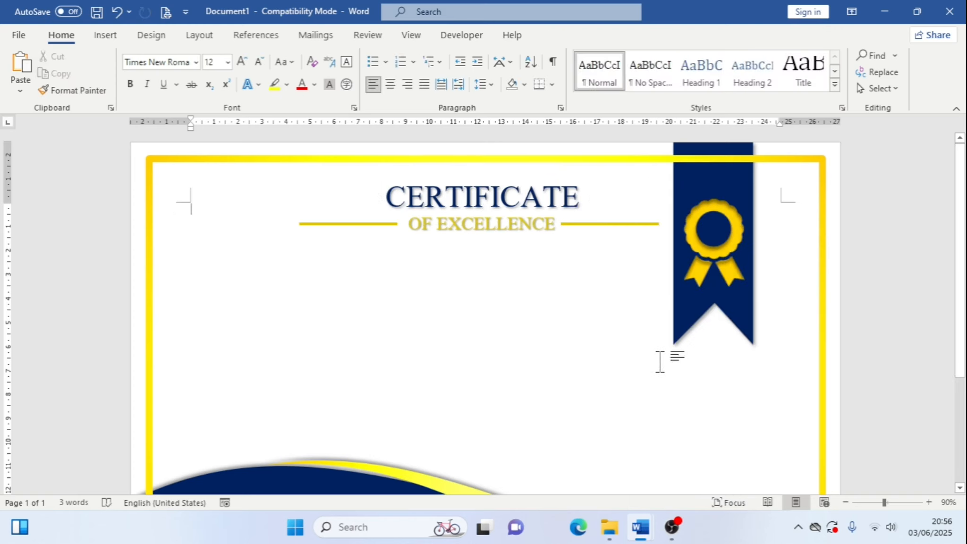
Try to drag the left gold line out of the group down into the certificate body, then undo it
scroll(644, 362, down, 3)
scroll(633, 449, up, 2)
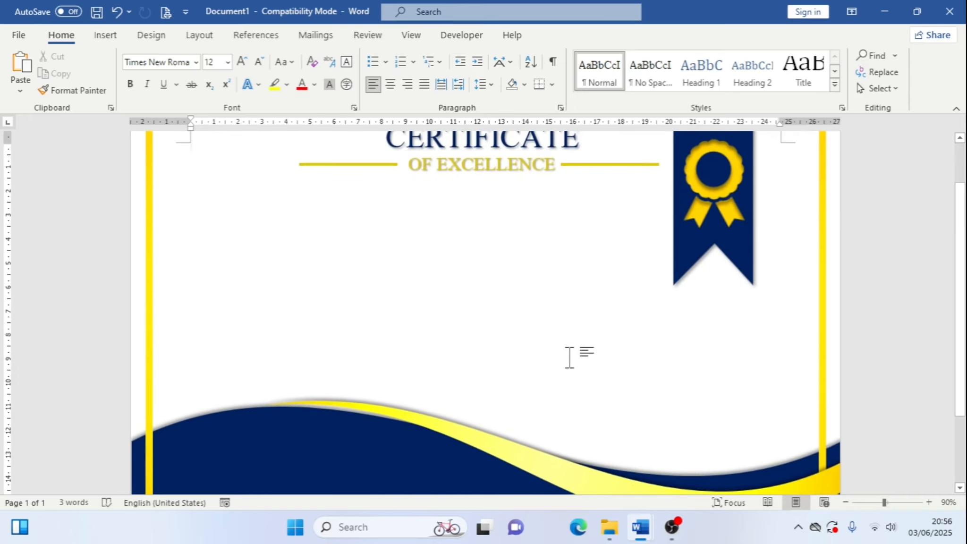
click(376, 166)
scroll(377, 165, up, 2)
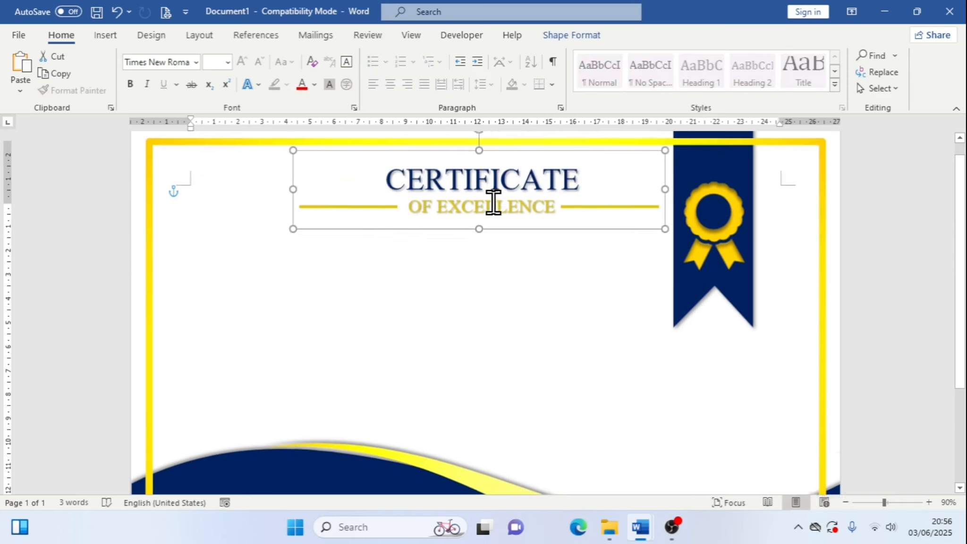
click(368, 224)
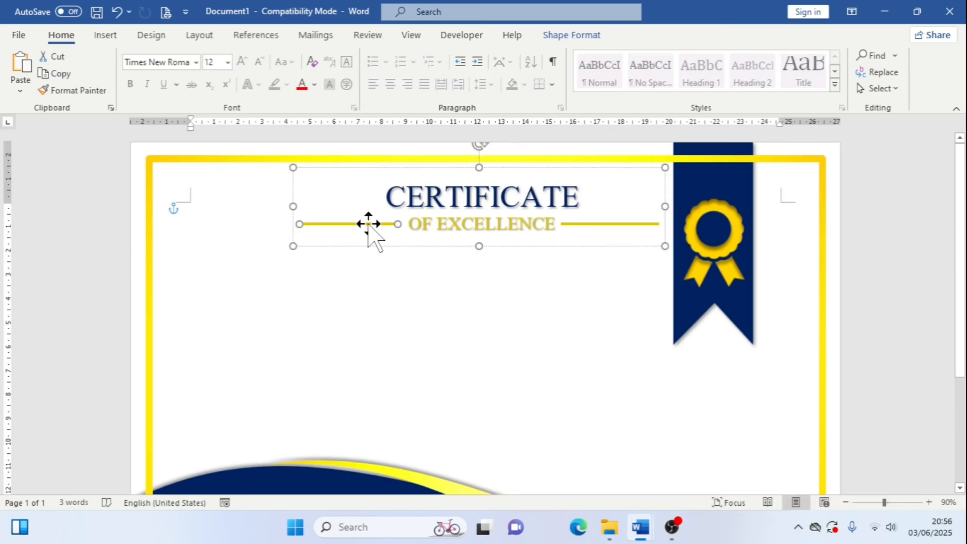
ctrl+drag(368, 224, 372, 318)
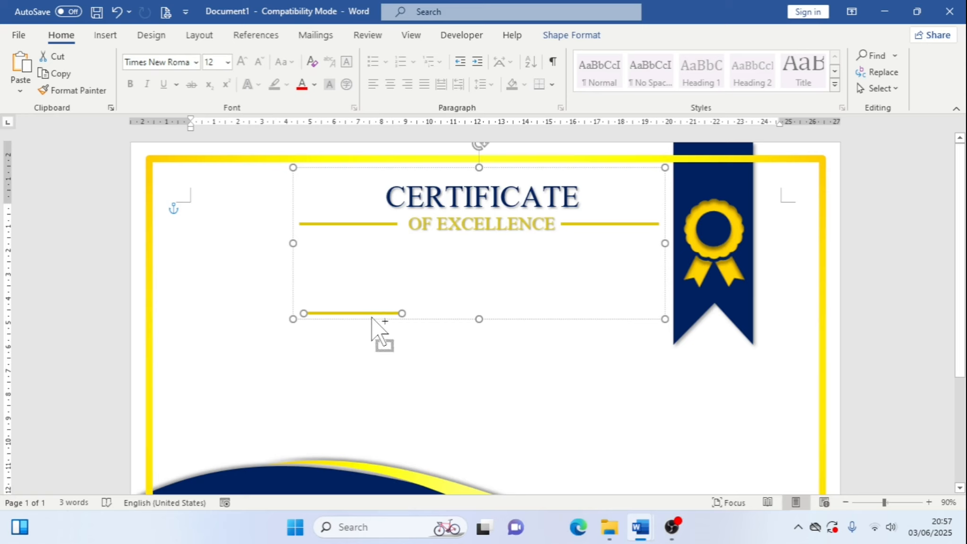
key(ctrl+z)
key(ctrl+z)
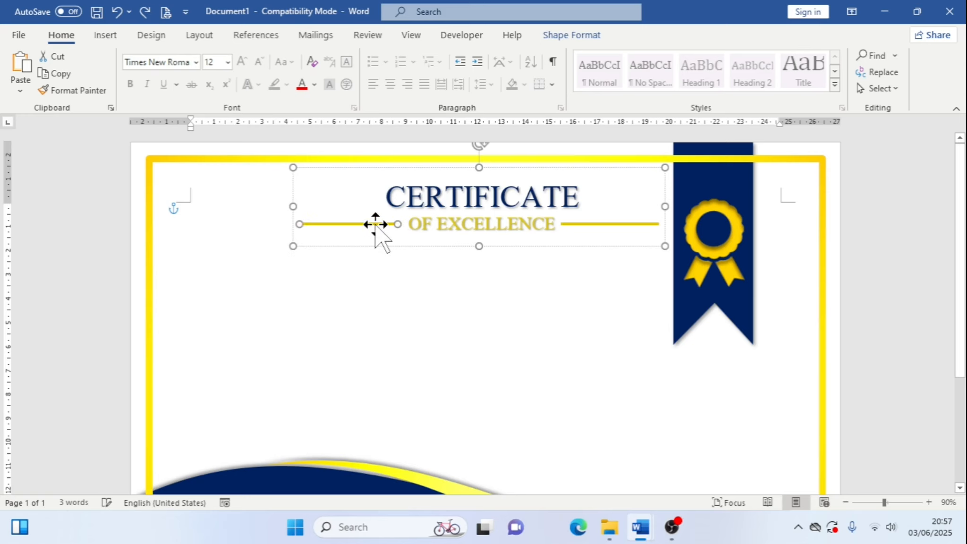
Copy the left gold line, paste a copy into the document and nudge it down into the empty body area
right_click(377, 226)
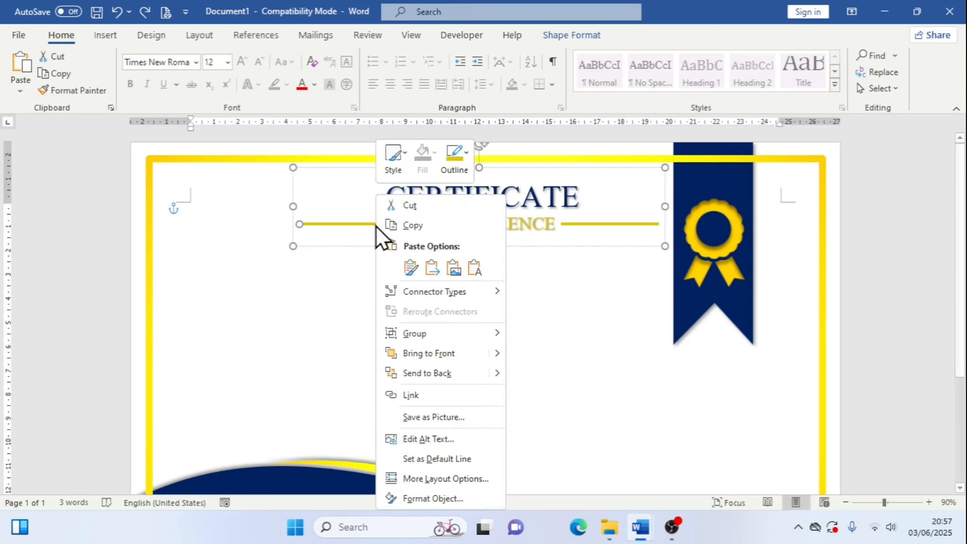
click(414, 224)
click(273, 315)
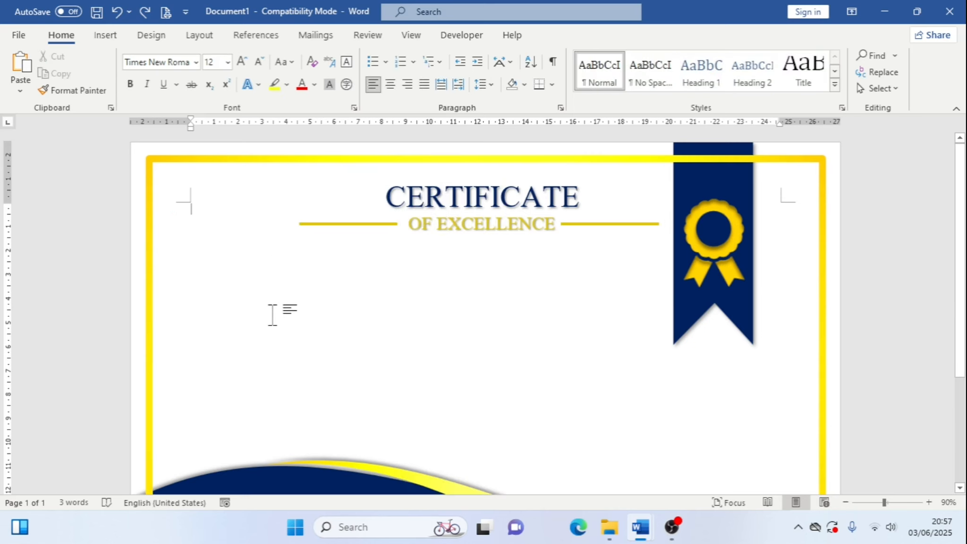
key(ctrl+v)
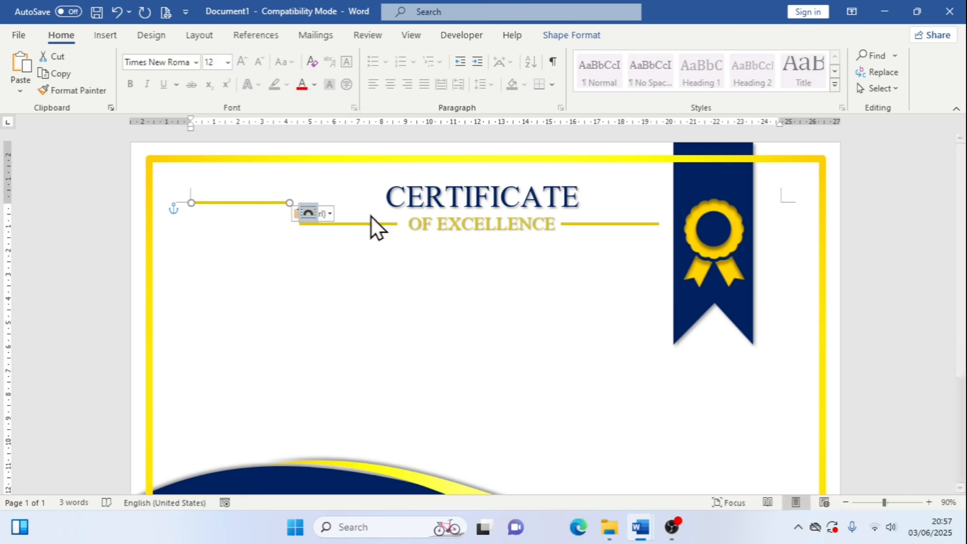
key(Down)
key(Down)
key(Down)
key(Down)
key(Down)
key(Down)
key(Down)
key(Down)
key(Down)
key(Down)
key(Down)
key(Down)
key(Down)
key(Down)
key(Down)
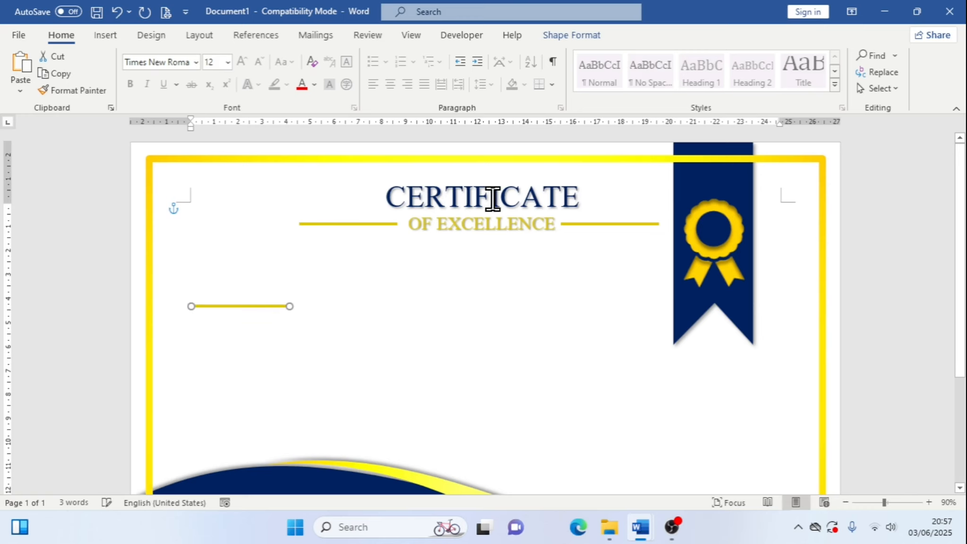
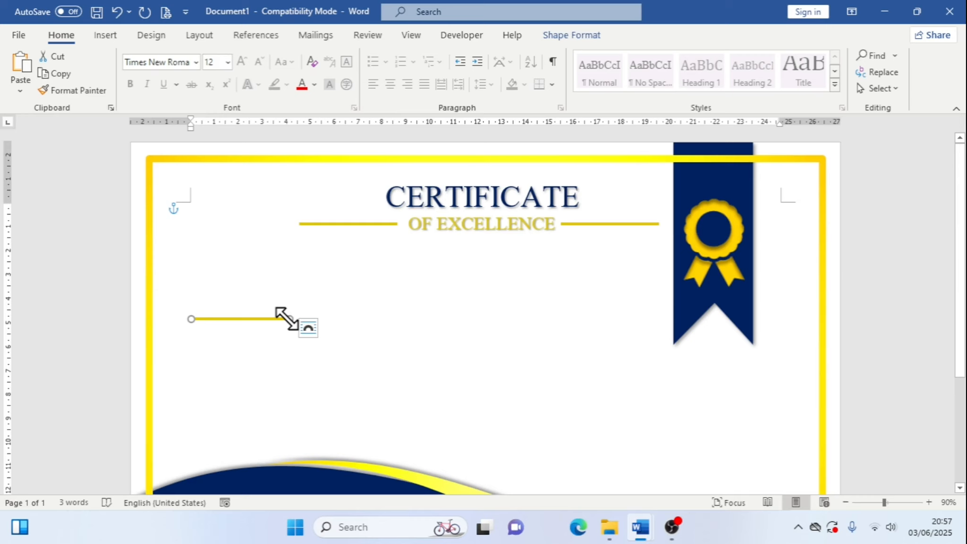
Lengthen the copied line to span the body and set its outline weight to 1 pt
drag(287, 319, 556, 316)
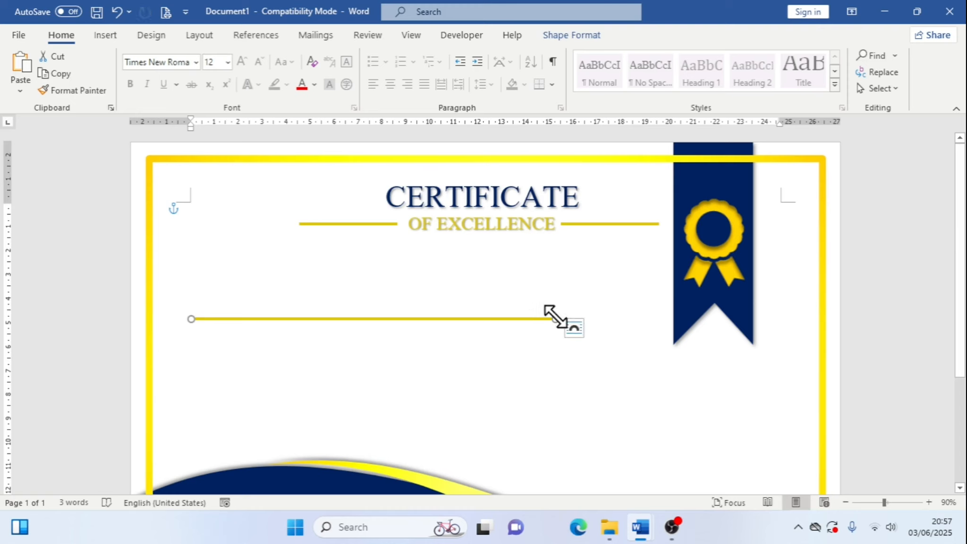
click(567, 36)
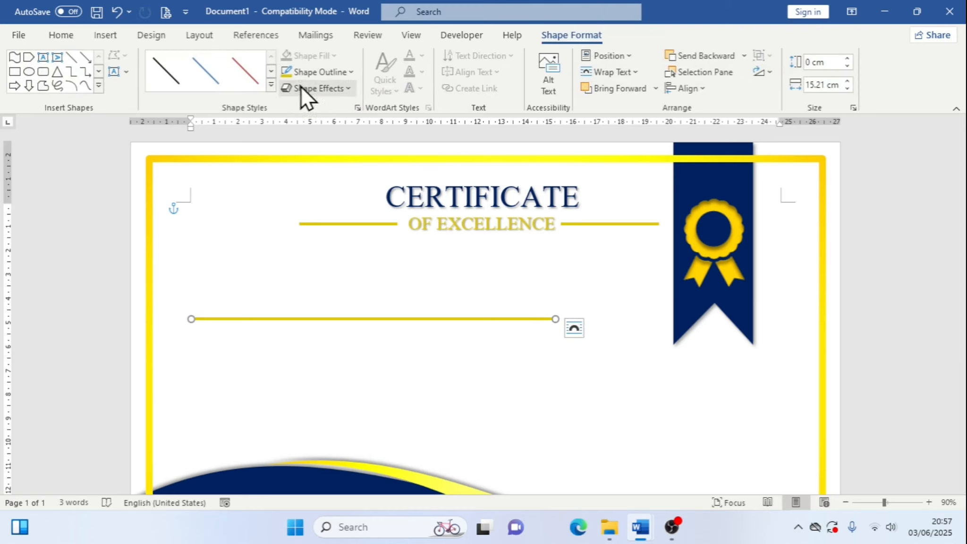
click(352, 72)
mouse_move(398, 315)
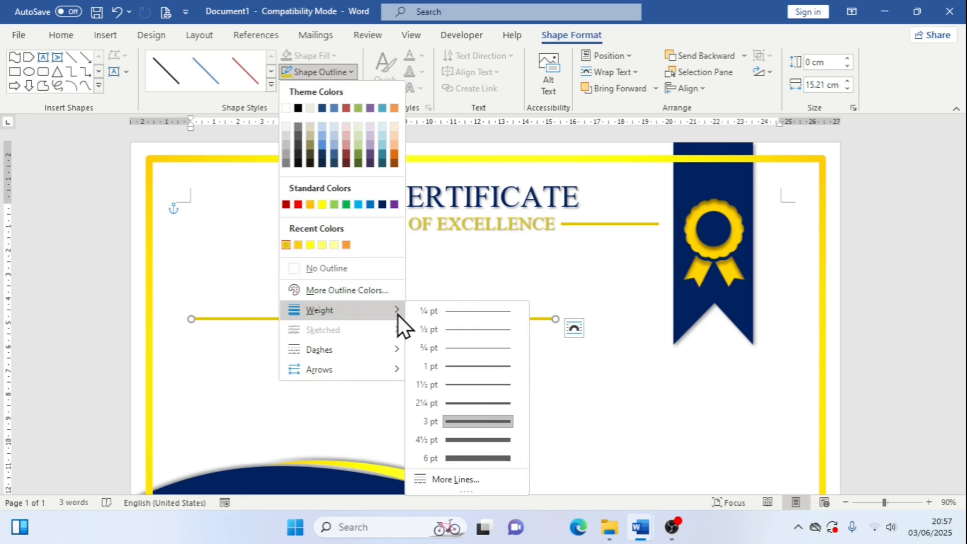
click(484, 366)
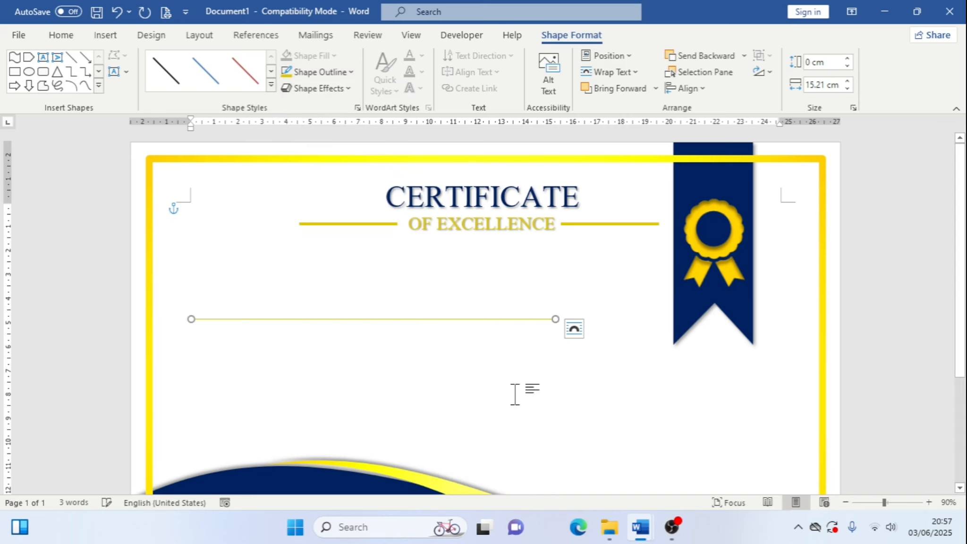
Apply the black line style to the line and nudge it to the right
click(180, 71)
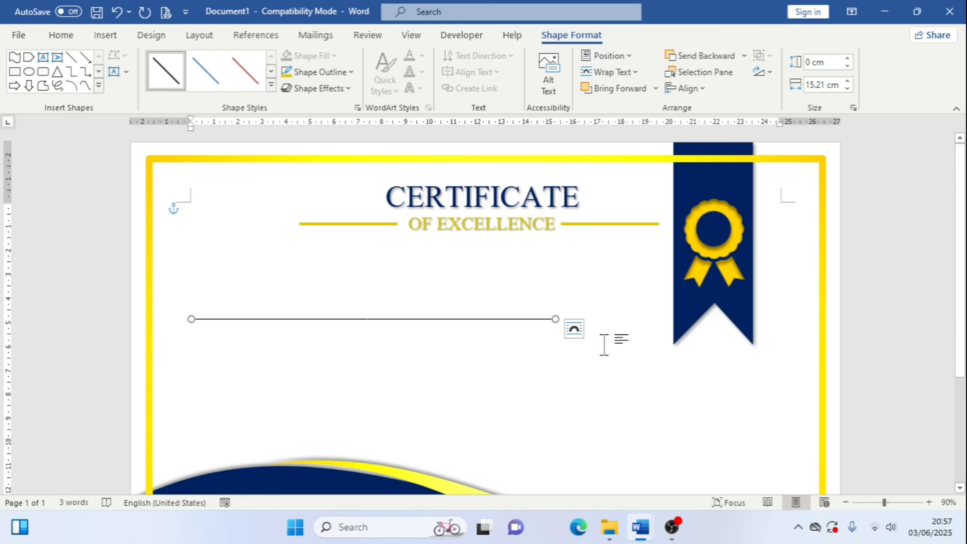
key(Right)
key(Right)
key(Right)
key(Right)
key(Right)
key(Right)
key(Right)
key(Right)
key(Right)
key(Right)
key(Right)
key(Right)
key(Right)
key(Right)
key(Right)
key(Right)
key(Right)
key(Right)
key(Right)
key(Right)
key(Right)
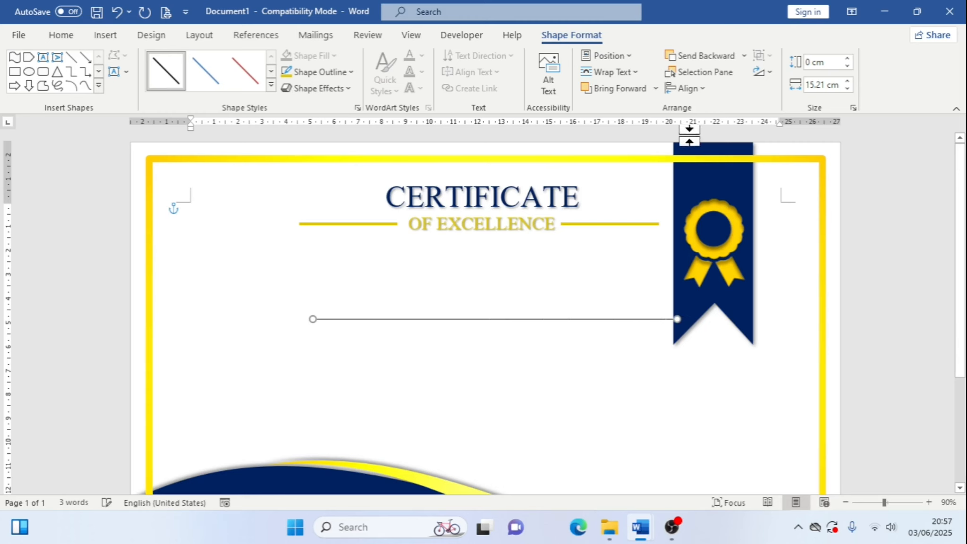
Align the line under the title and nudge it slightly down
click(697, 93)
click(713, 127)
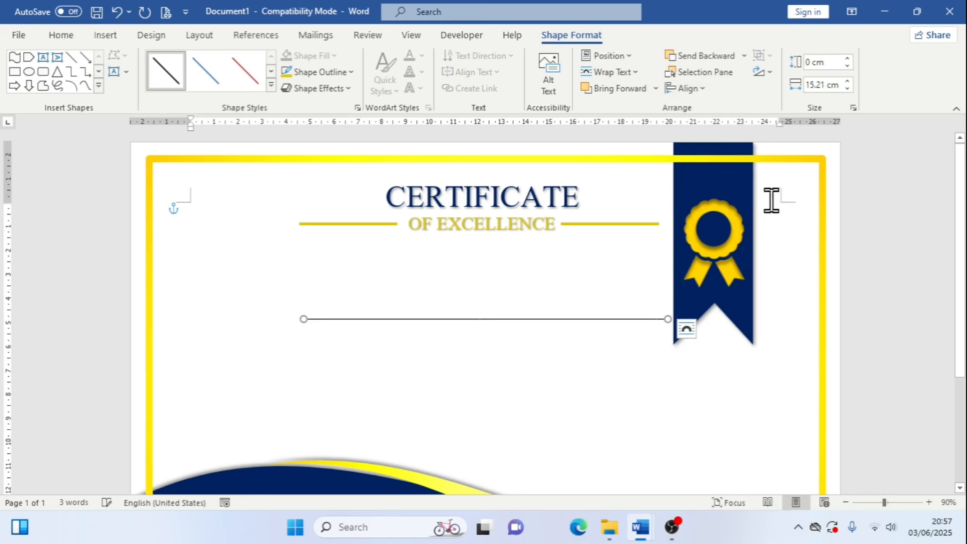
key(Down)
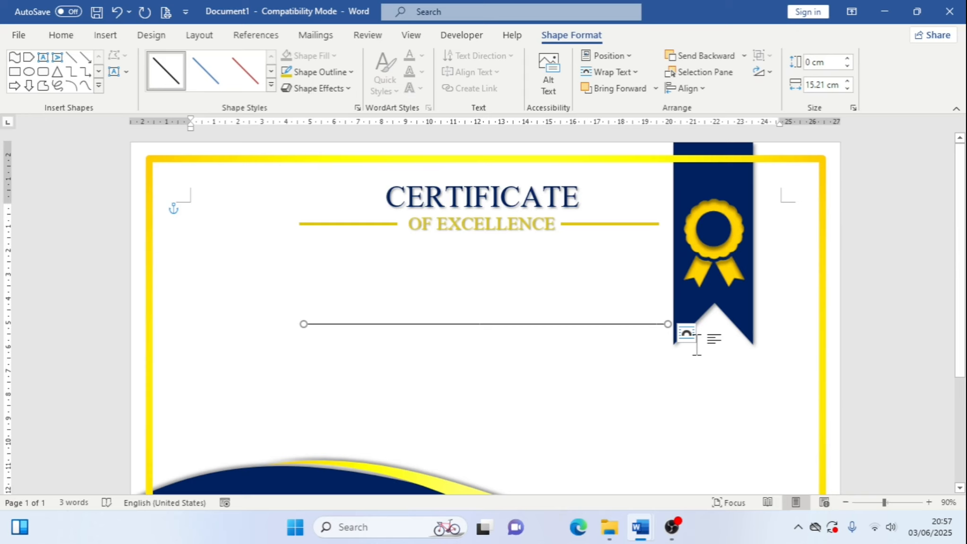
key(ctrl+Down)
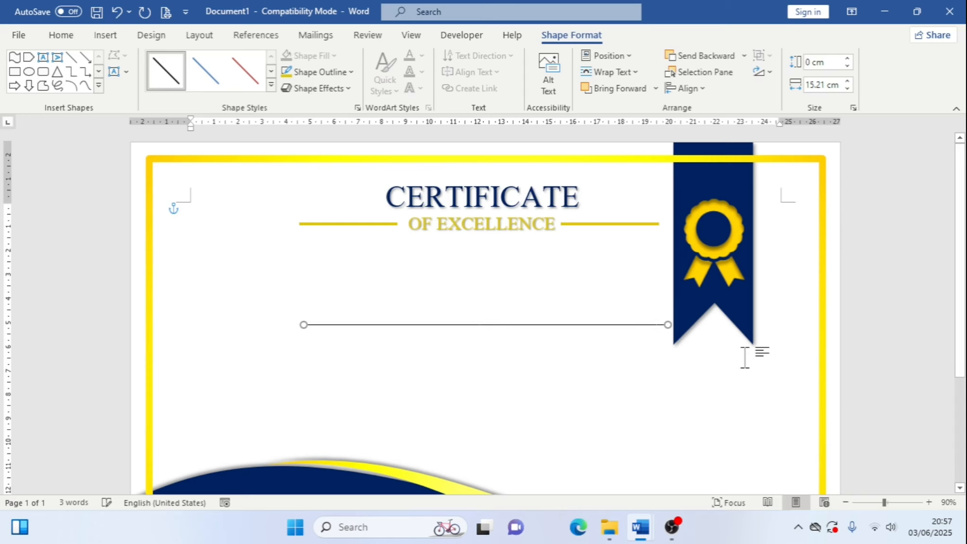
key(ctrl+Down)
key(ctrl+Down)
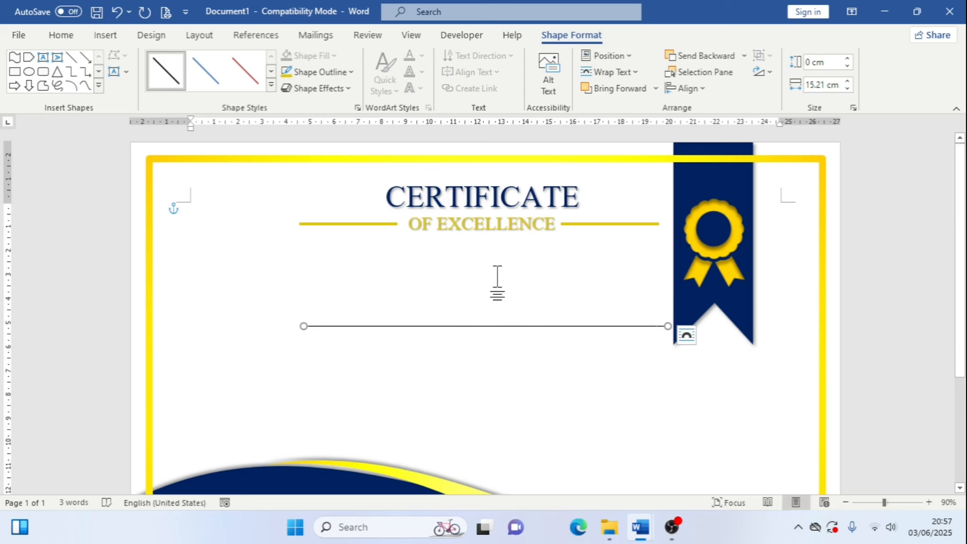
Copy the OF EXCELLENCE text box from the title group and paste a copy into the document
click(510, 219)
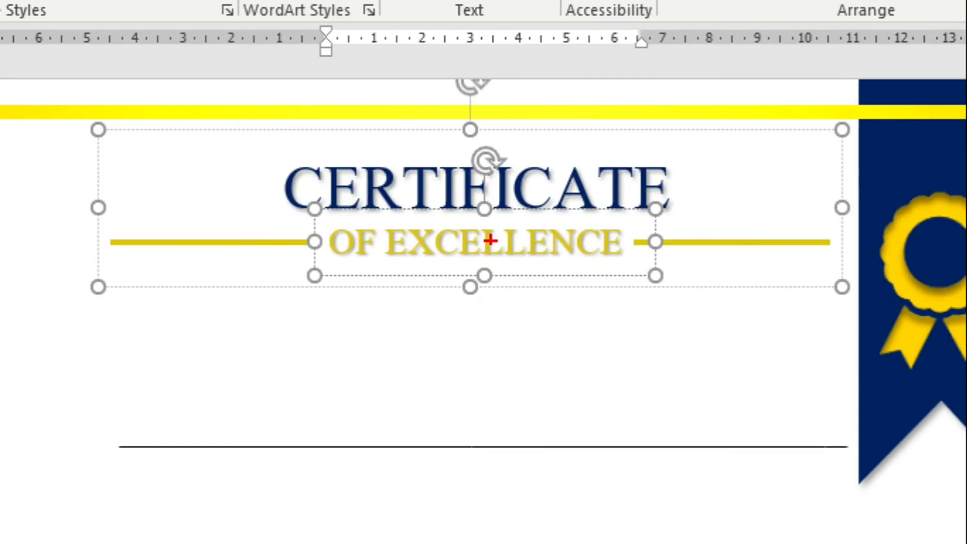
mouse_move(426, 267)
mouse_down()
mouse_move(470, 268)
mouse_move(509, 286)
mouse_up()
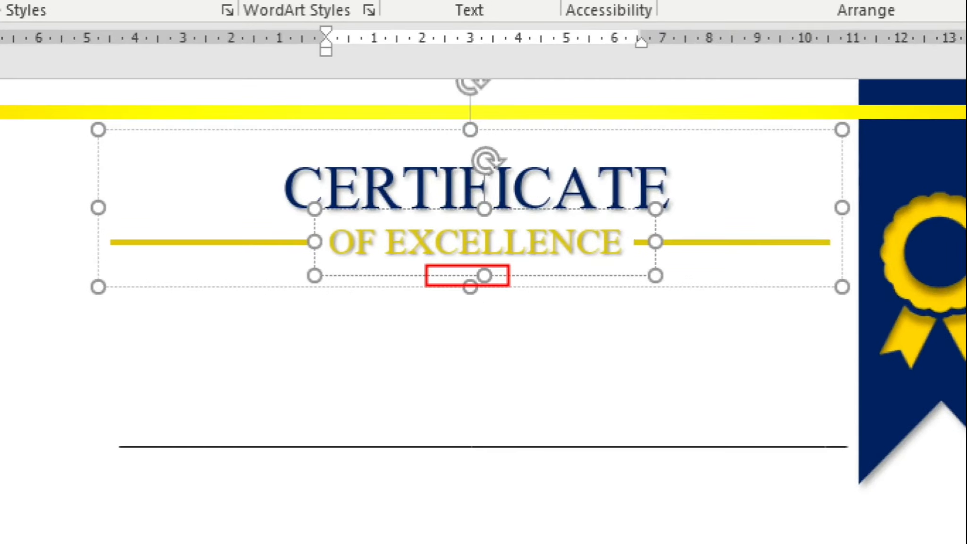
key(Escape)
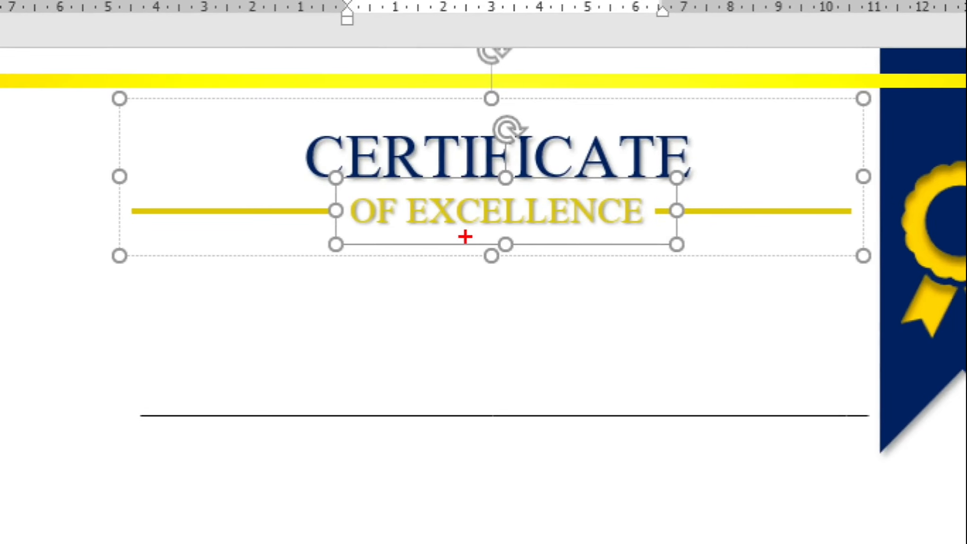
drag(465, 236, 531, 263)
key(Escape)
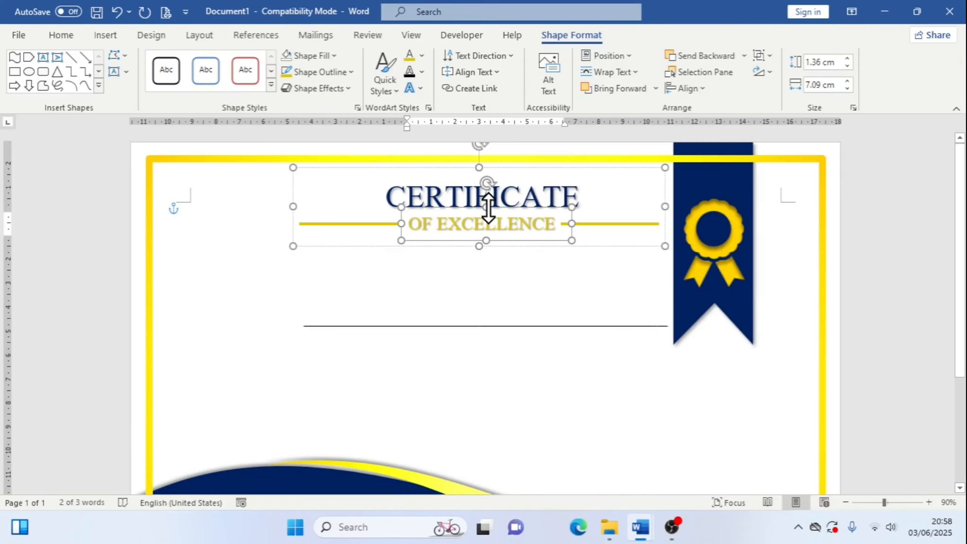
right_click(488, 208)
click(217, 280)
key(ctrl+v)
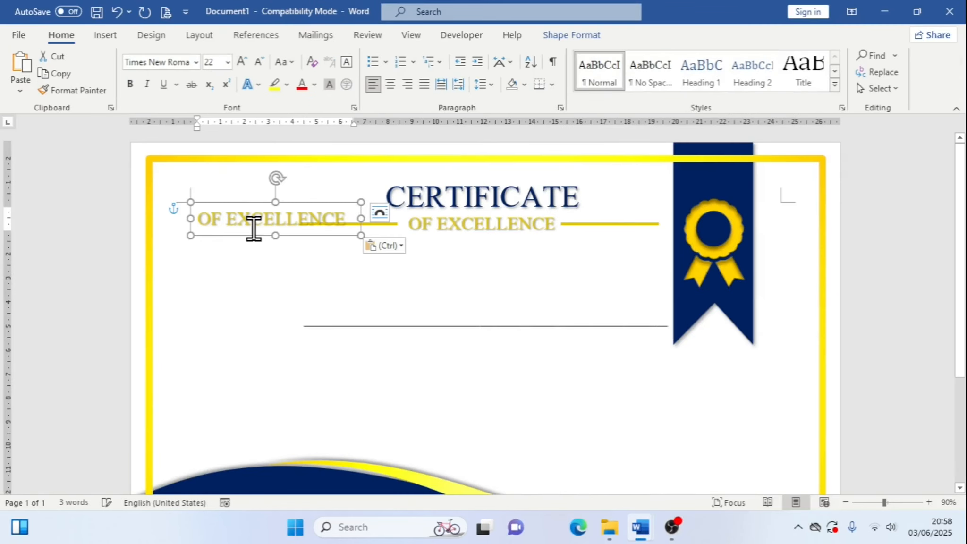
Move the pasted text box above the line and replace its text with Name Surname
drag(266, 237, 472, 313)
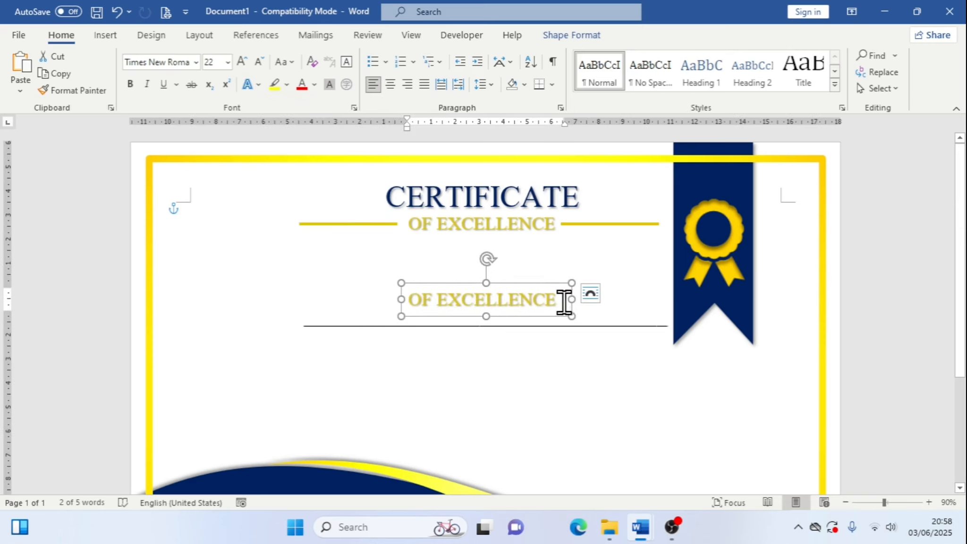
drag(565, 302, 407, 297)
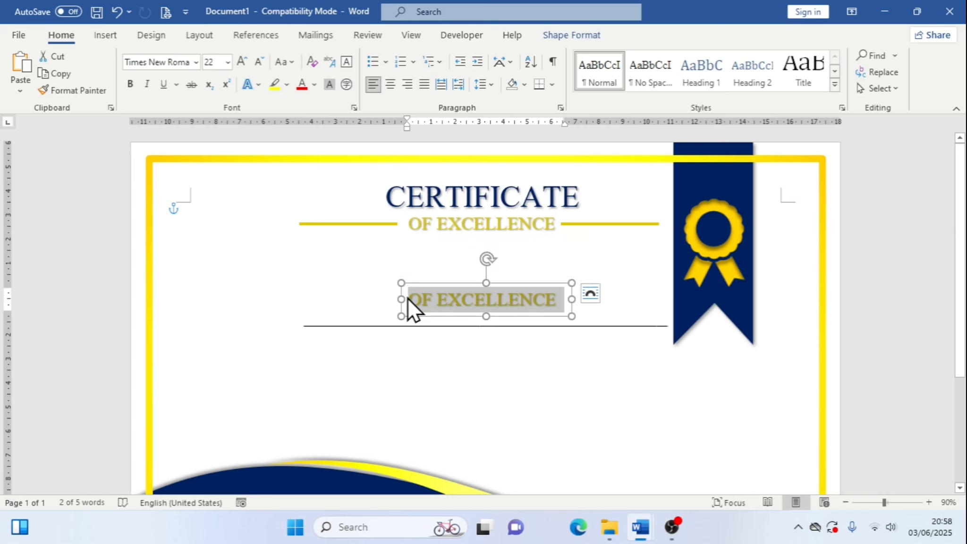
text(Name Surname)
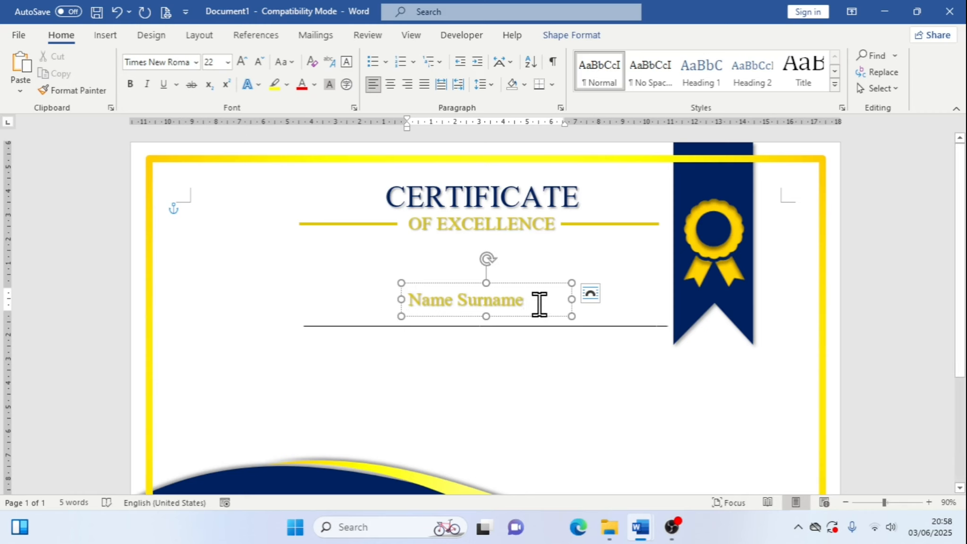
Change the Name Surname text fill to dark blue
drag(538, 304, 389, 302)
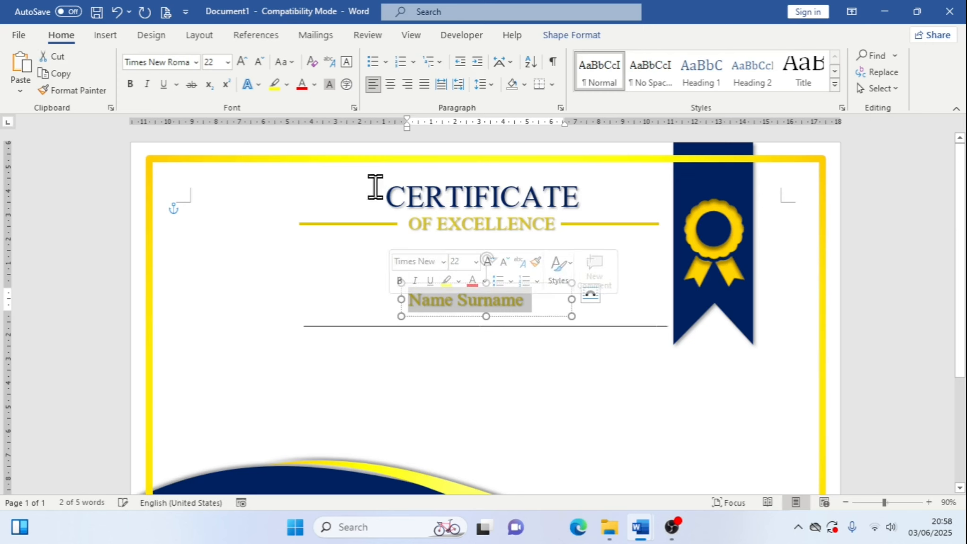
click(571, 39)
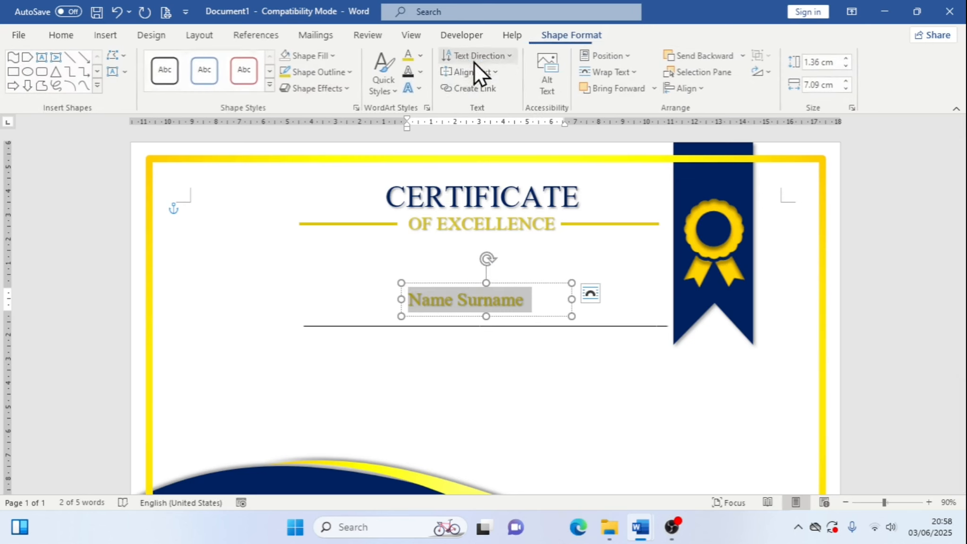
click(422, 59)
click(503, 209)
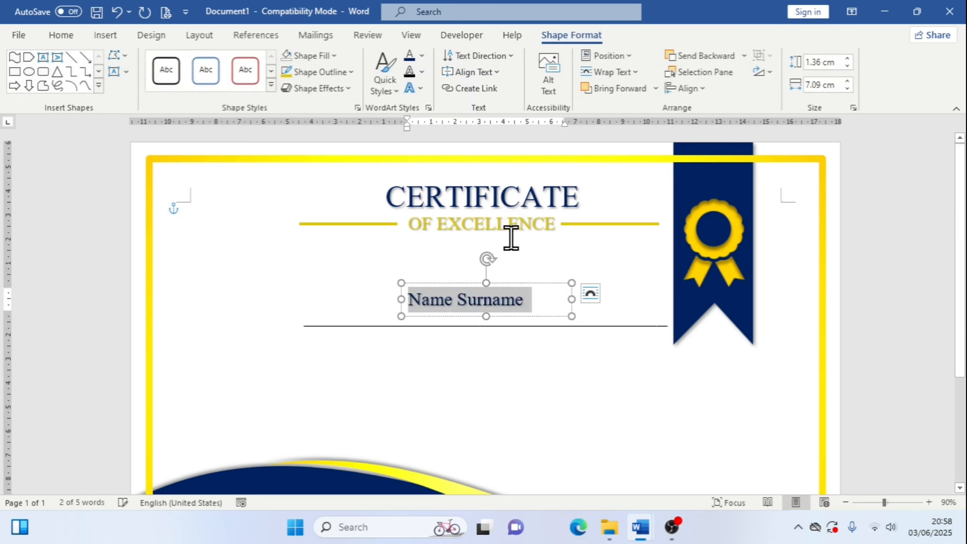
Set the Name Surname font to Great Vibes
click(66, 35)
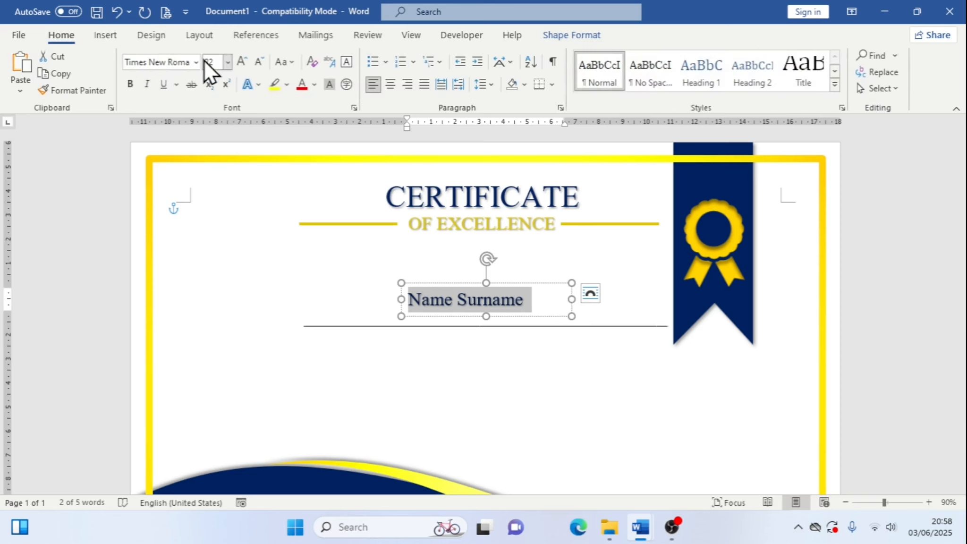
click(196, 63)
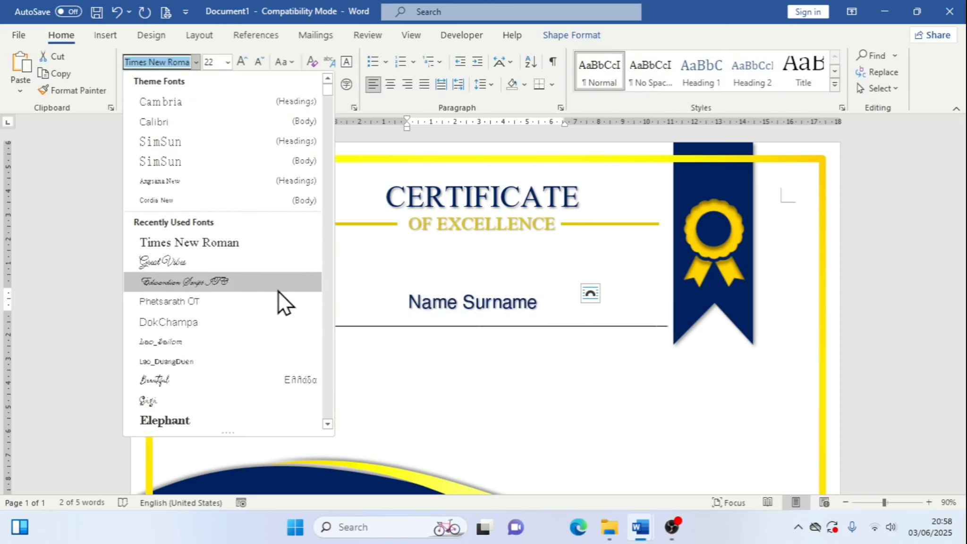
click(205, 264)
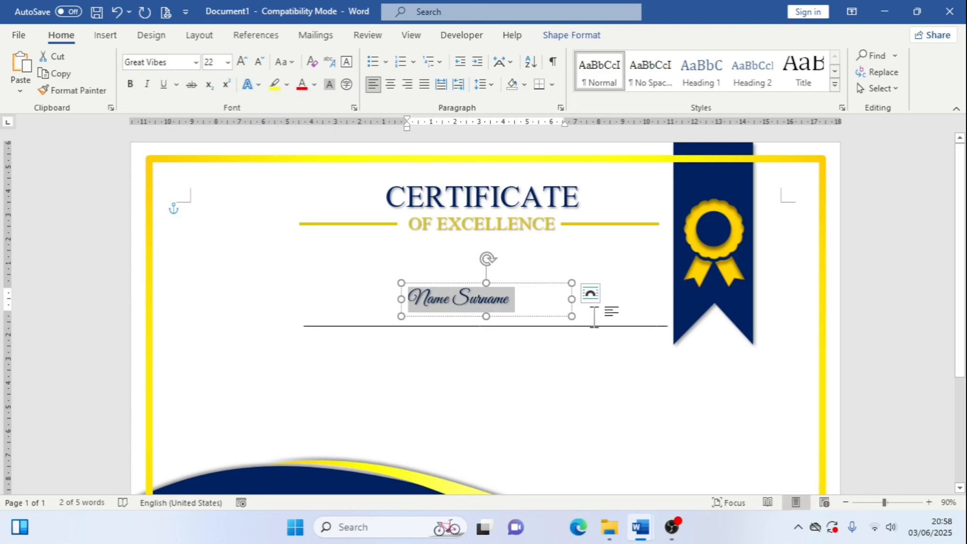
Set the Name Surname font size to 36
click(246, 62)
click(245, 61)
click(246, 62)
click(246, 62)
click(245, 62)
click(245, 62)
click(245, 62)
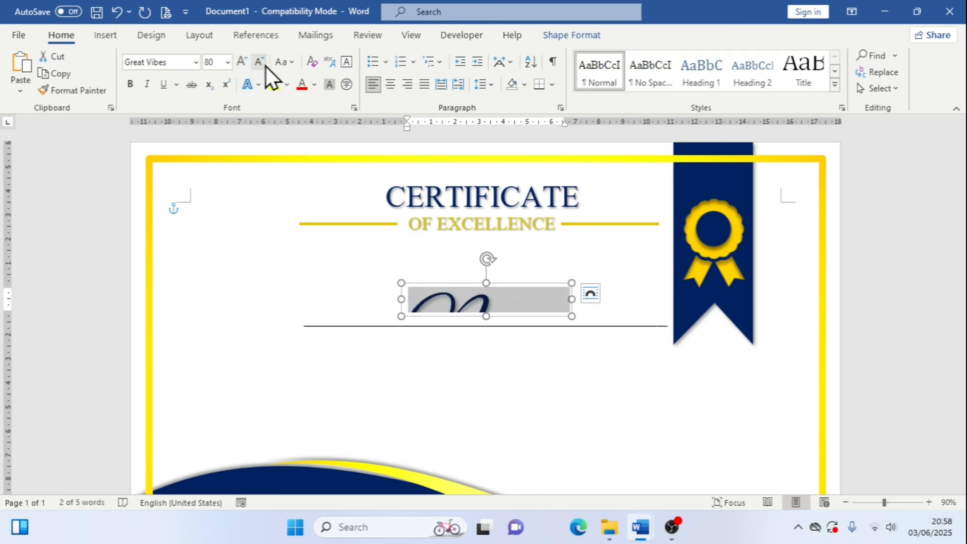
click(266, 65)
click(267, 64)
click(267, 64)
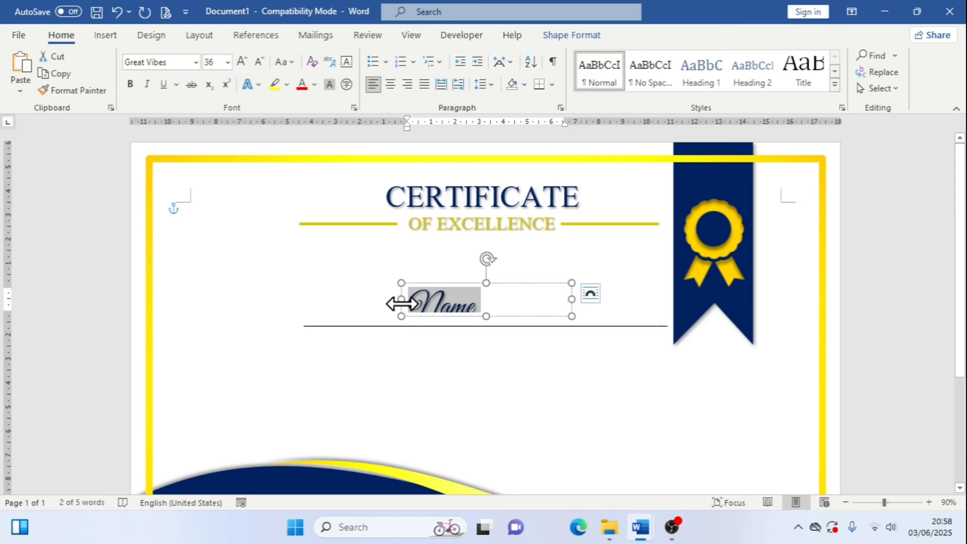
Resize the name text box so the whole Name Surname text fits
drag(395, 302, 370, 299)
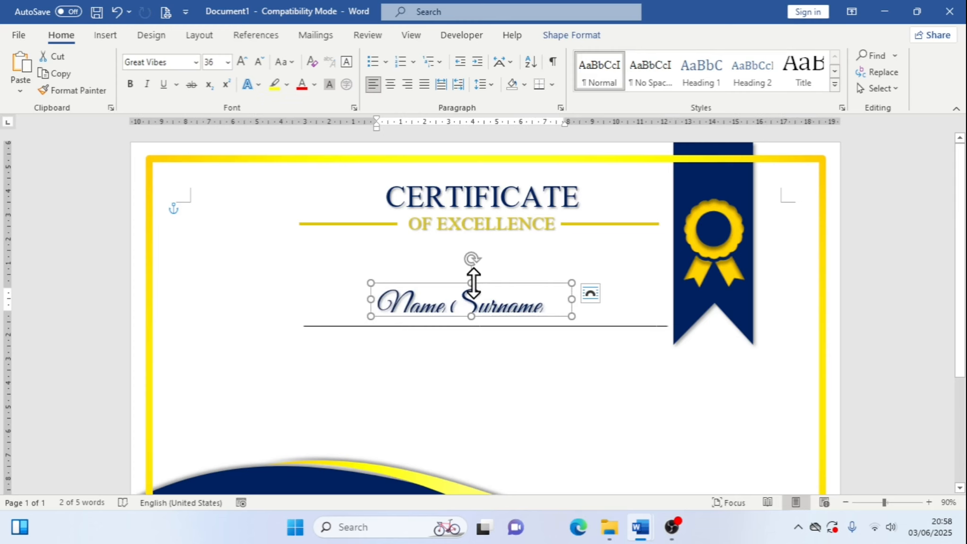
drag(471, 283, 472, 273)
drag(571, 297, 552, 320)
Nudge the name text box into place just above the line and deselect it
key(Down)
key(Down)
key(Down)
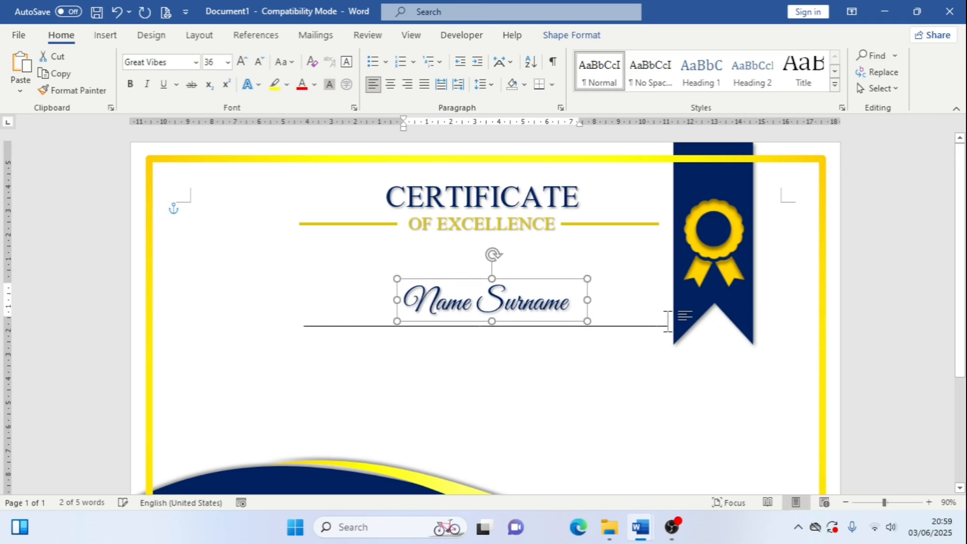
key(Left)
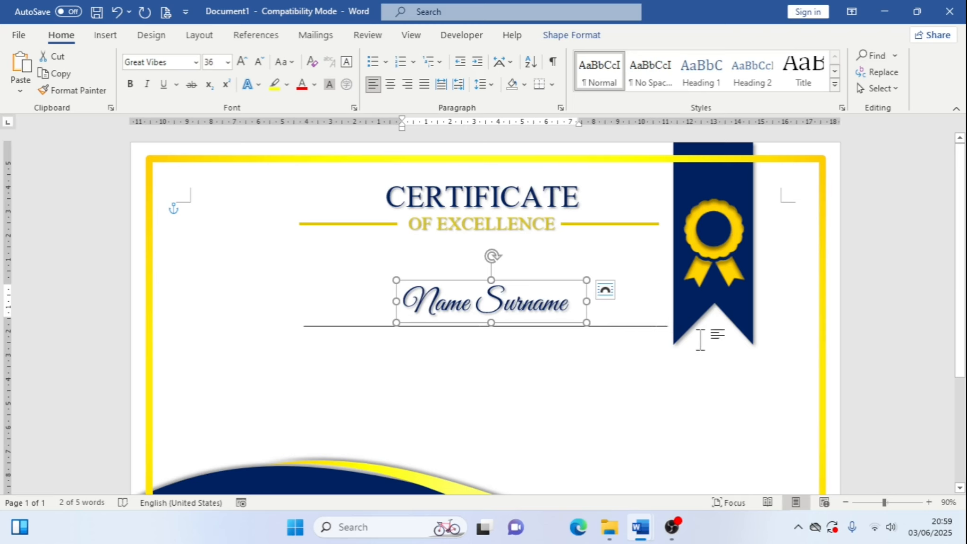
key(Down)
key(Right)
key(Right)
key(Right)
key(Right)
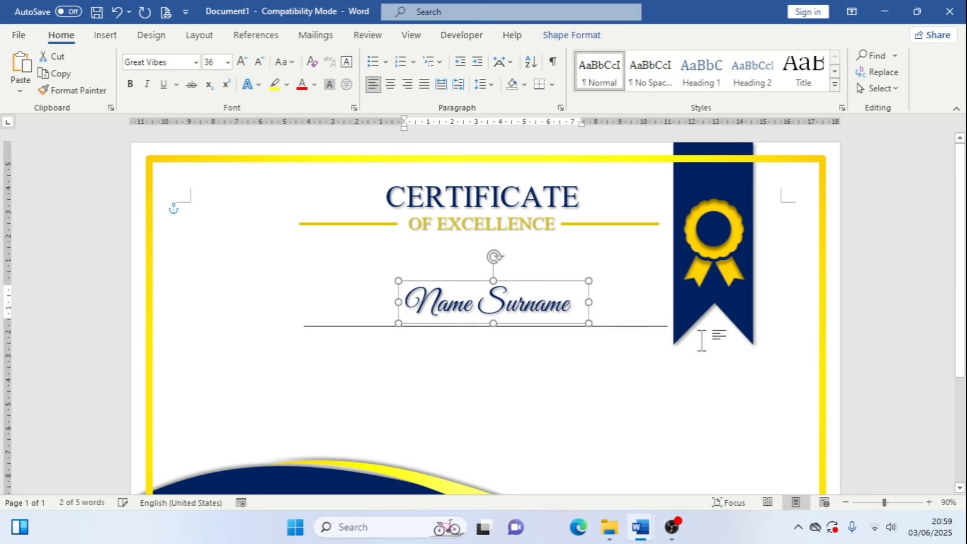
key(Down)
key(Down)
key(Down)
key(Down)
key(Down)
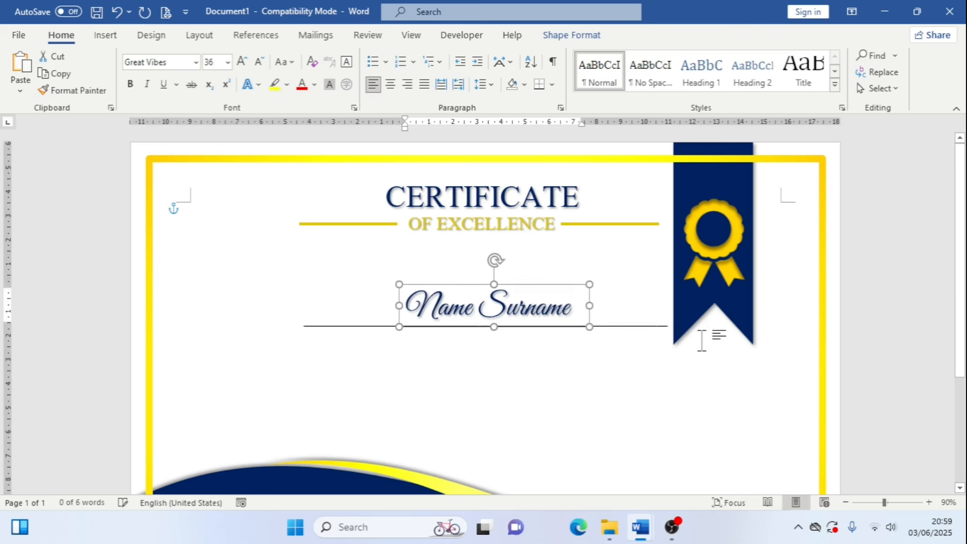
click(685, 380)
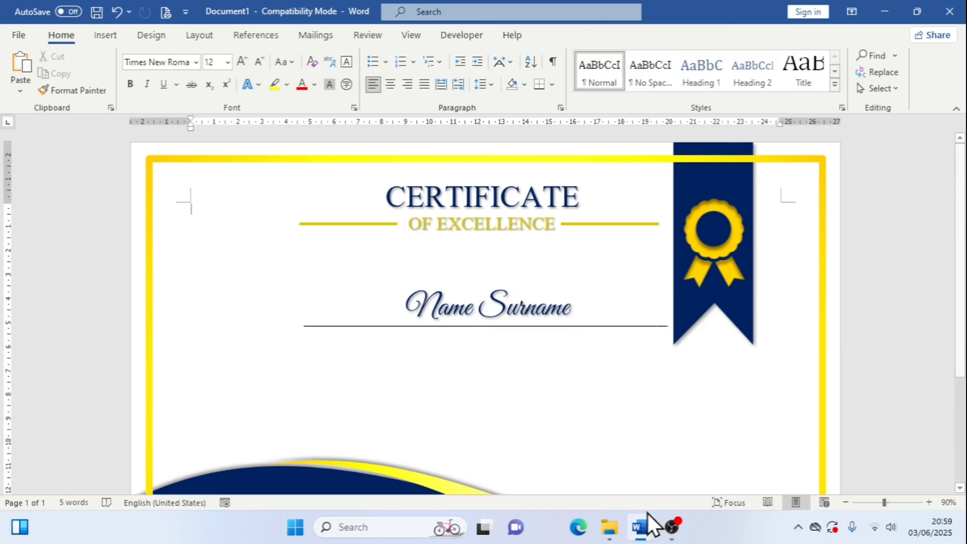
Switch to the reference certificate document to compare the name placement, then return to the working document
mouse_move(647, 512)
click(573, 471)
click(495, 334)
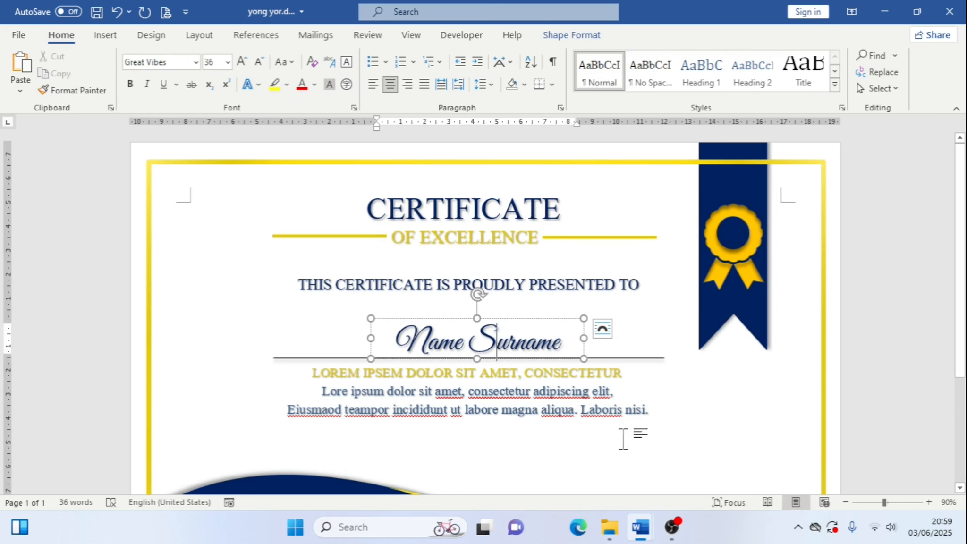
mouse_move(643, 514)
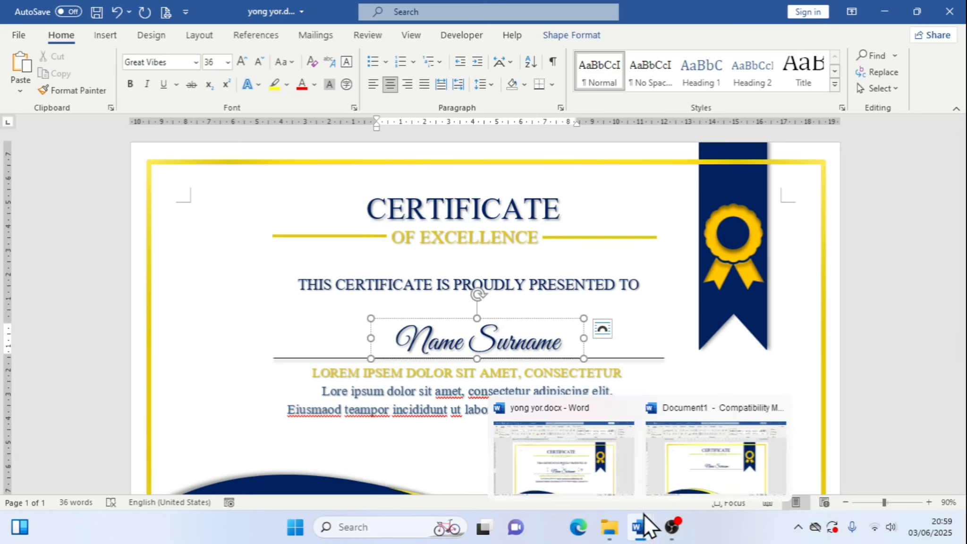
click(683, 473)
click(553, 316)
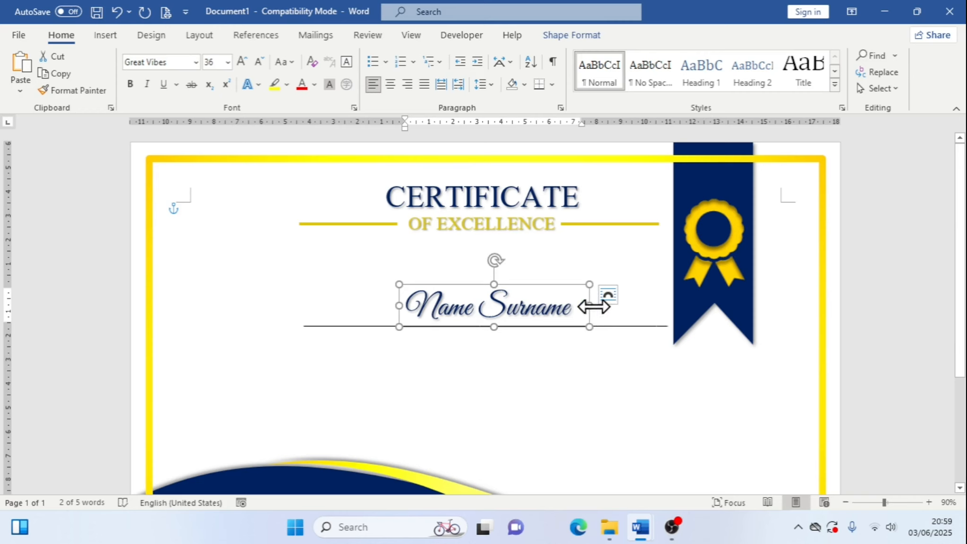
Paste a copy of the OF EXCELLENCE text box and move it just below the name line
click(270, 255)
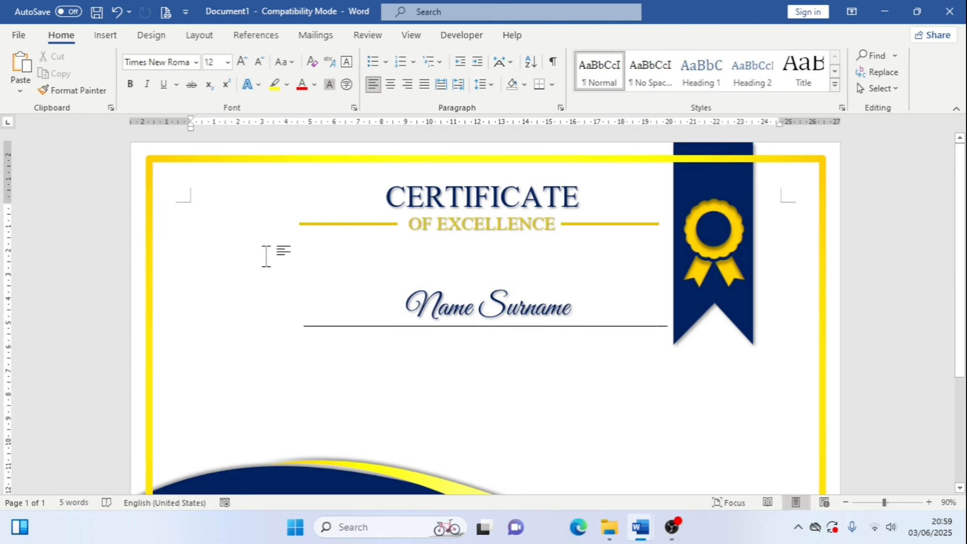
key(ctrl+v)
drag(263, 238, 478, 369)
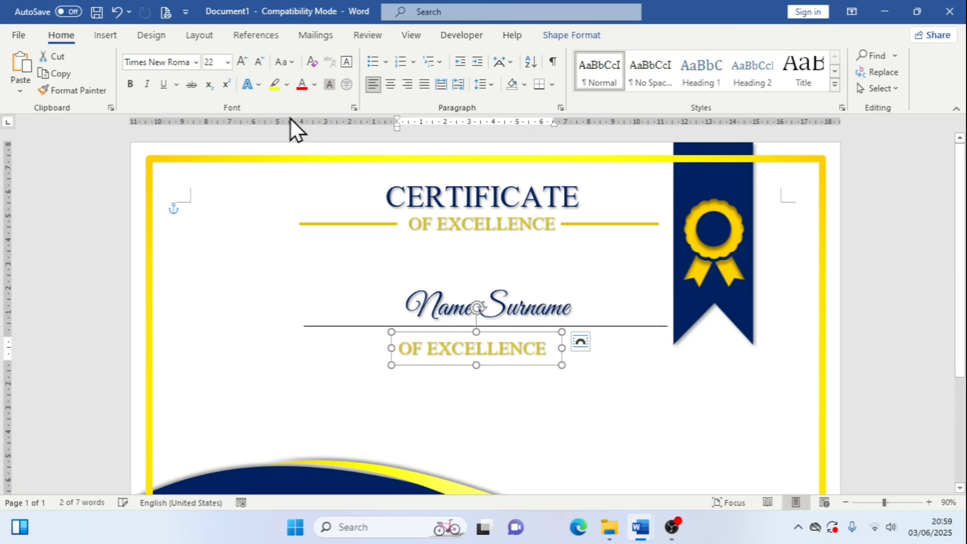
Set the pasted text box's font size to 18
click(259, 63)
click(260, 63)
click(260, 63)
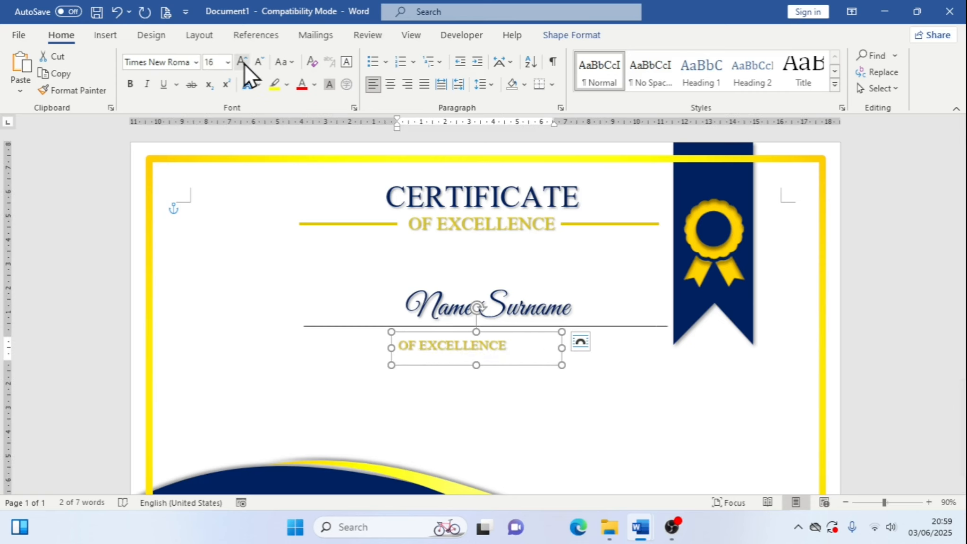
click(243, 62)
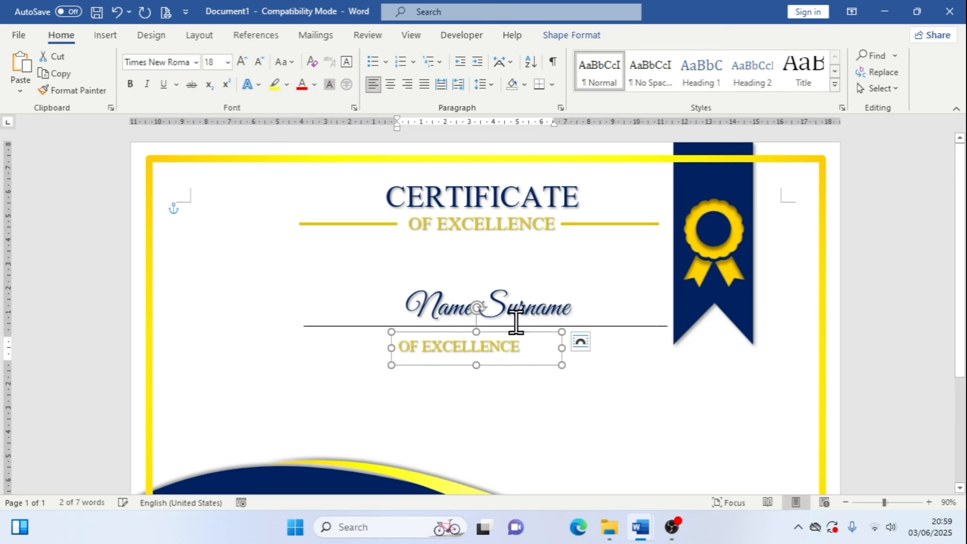
Copy the LOREM IPSEM DOLOR SIT AMET, CONSECTETUR line from the reference certificate
mouse_move(635, 519)
click(613, 493)
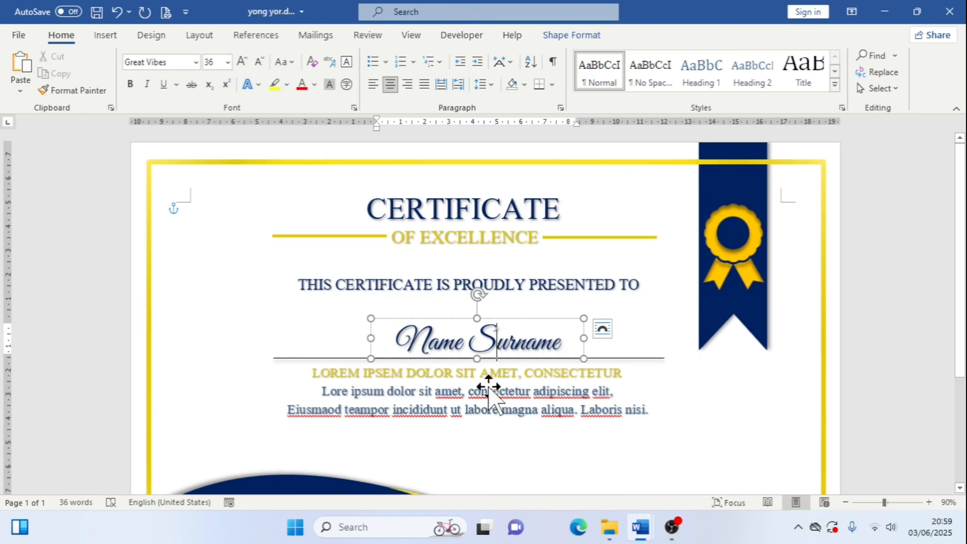
click(489, 395)
click(489, 373)
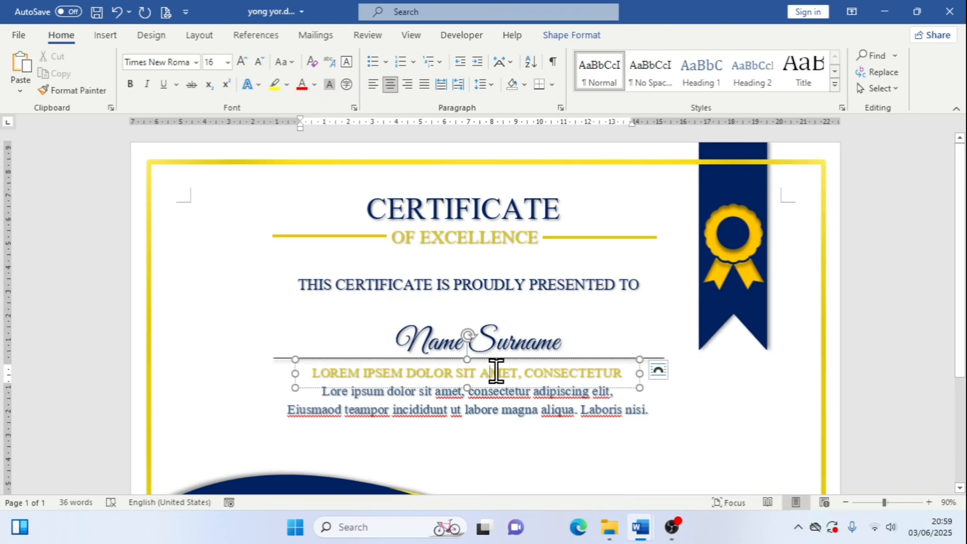
click(506, 413)
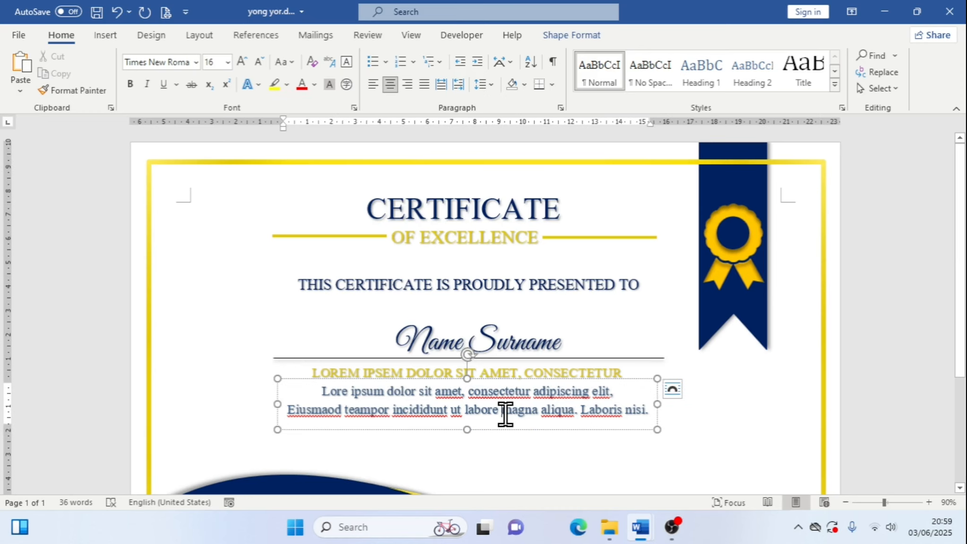
mouse_move(649, 522)
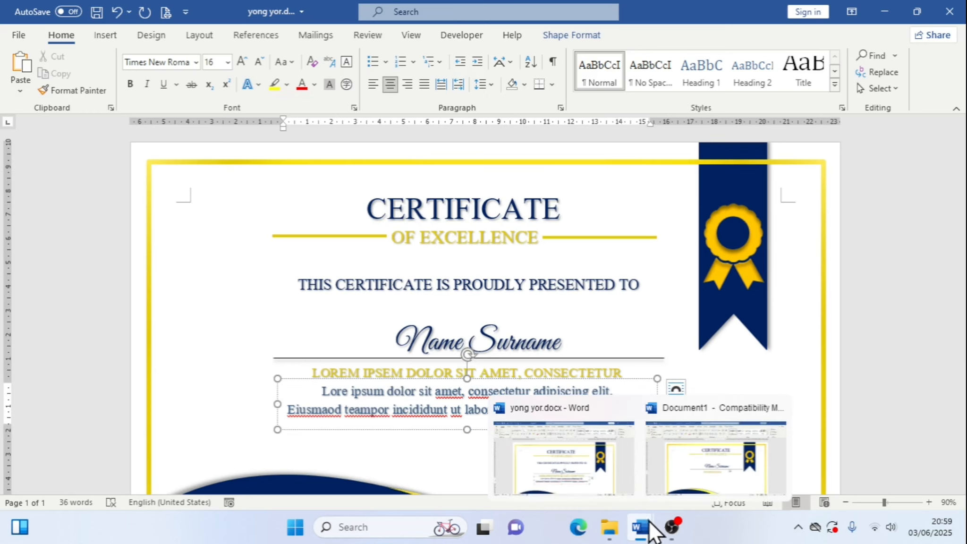
click(679, 475)
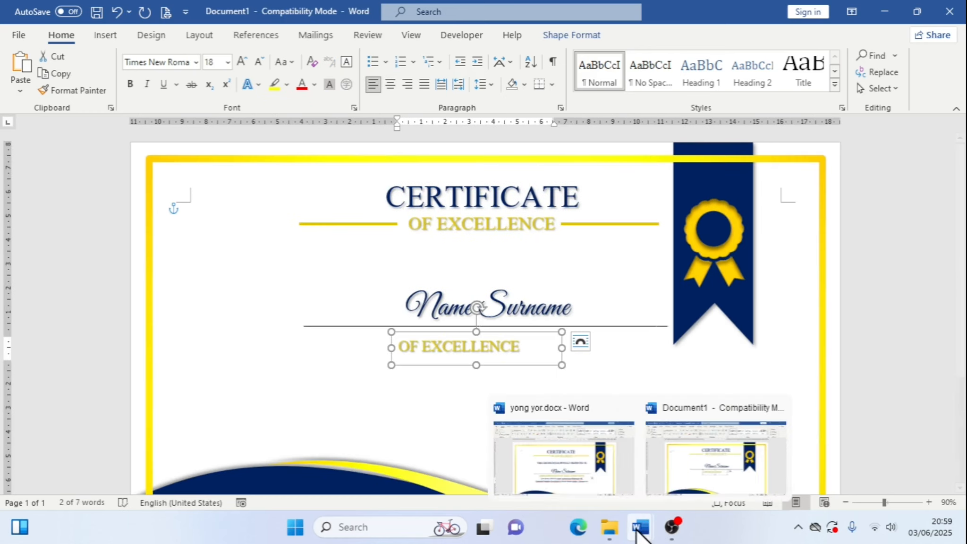
click(595, 475)
click(334, 374)
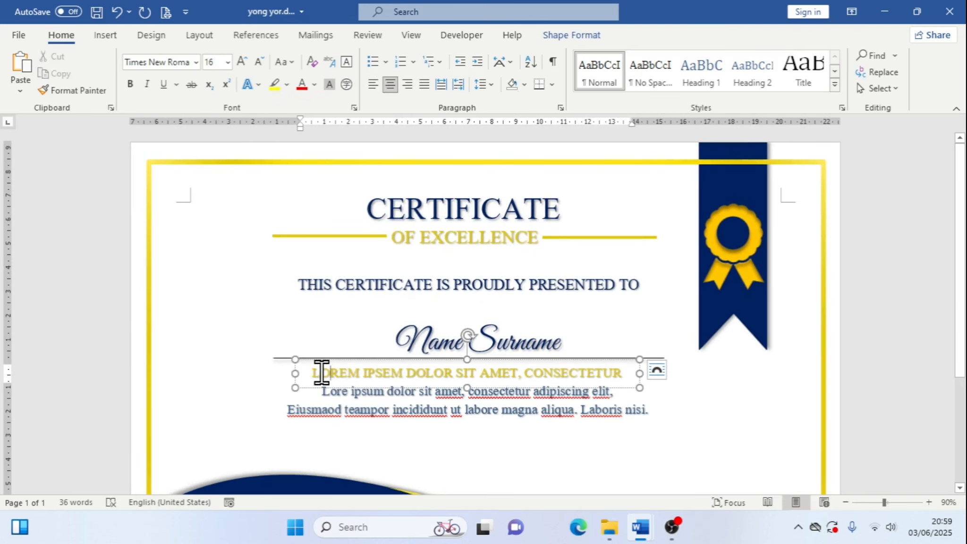
drag(312, 372, 606, 374)
right_click(605, 375)
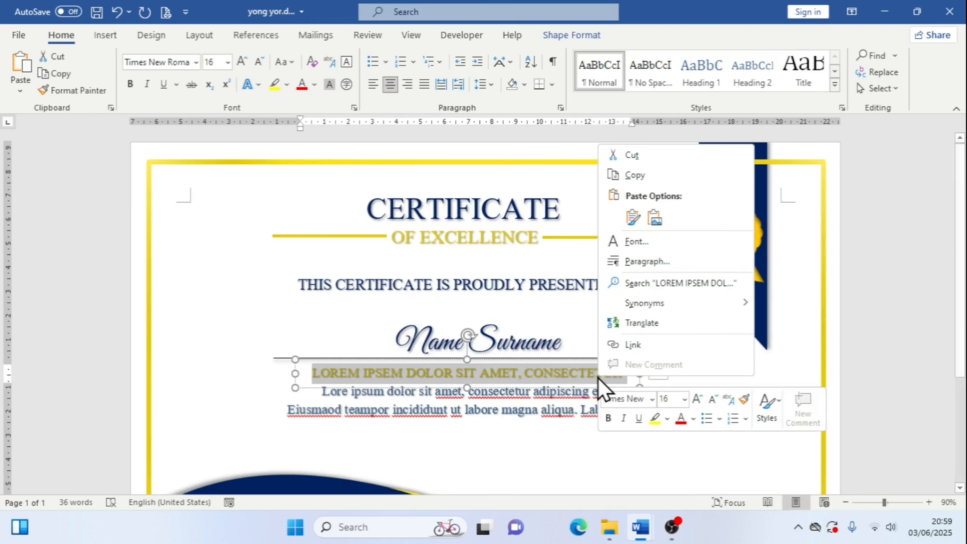
click(642, 174)
Replace the OF EXCELLENCE text in the new box with the copied LOREM IPSEM line
mouse_move(638, 520)
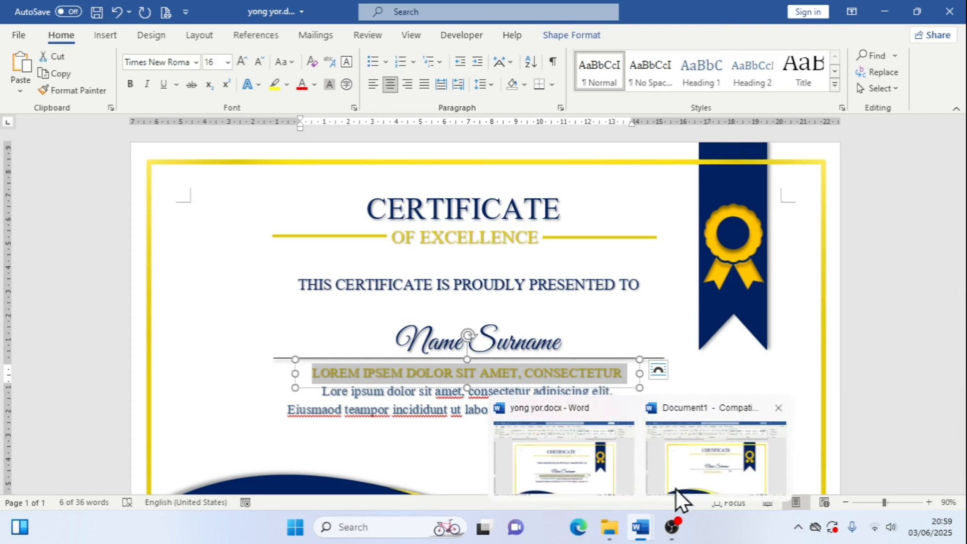
click(680, 488)
drag(397, 341, 517, 345)
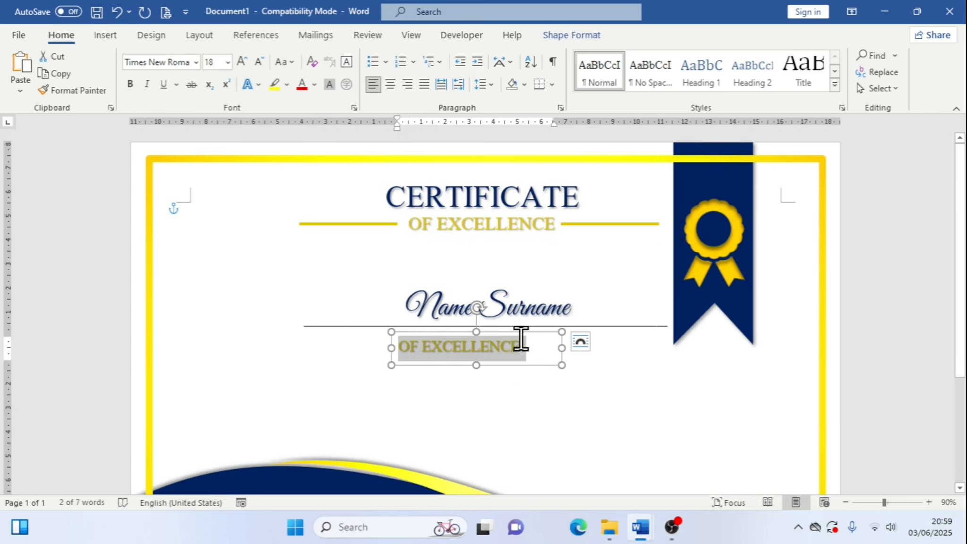
right_click(512, 346)
click(617, 188)
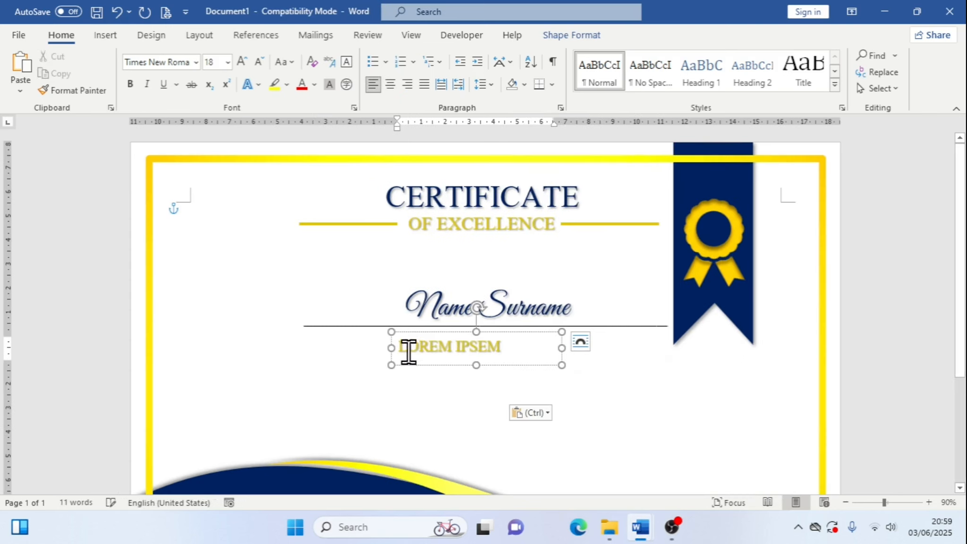
Widen the text box so the whole line fits and set its font size to 16
drag(390, 348, 340, 345)
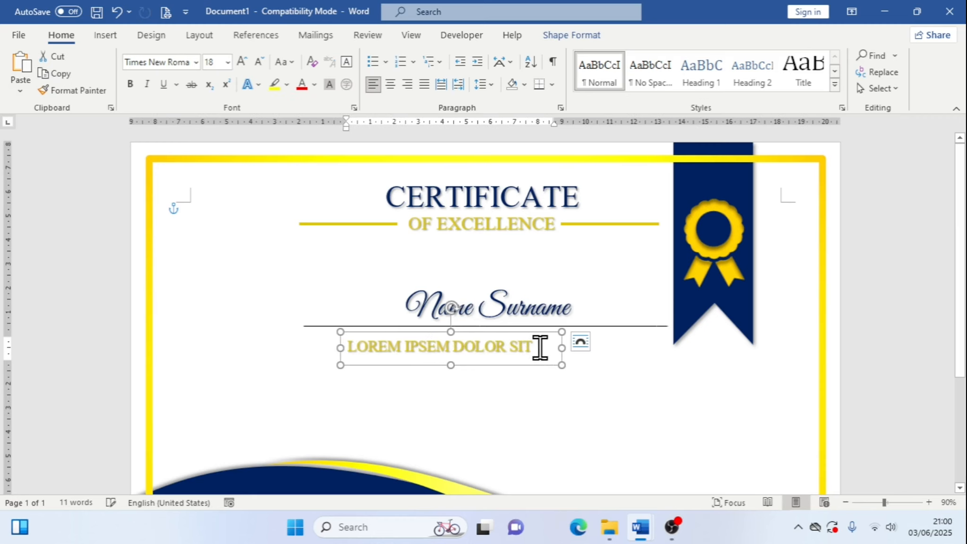
drag(562, 347, 636, 350)
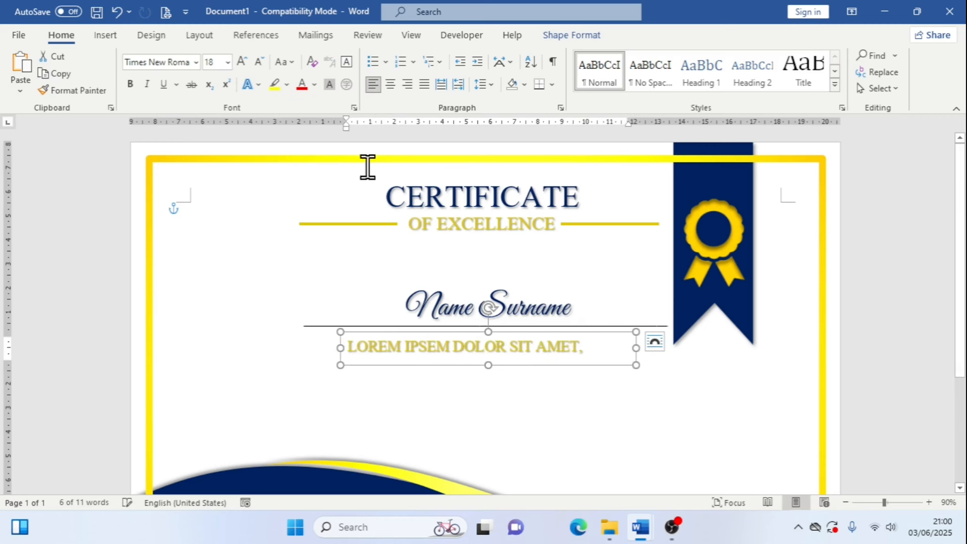
click(258, 65)
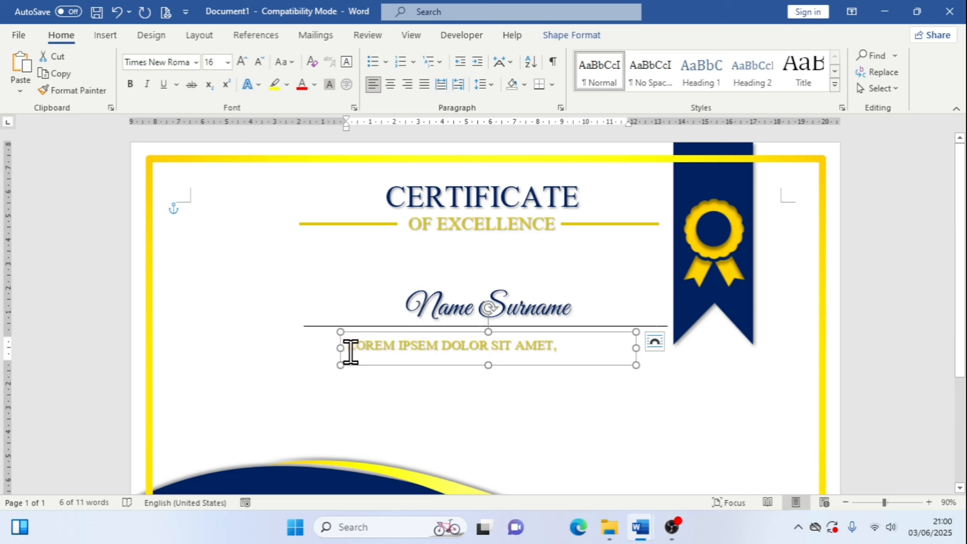
drag(340, 348, 313, 339)
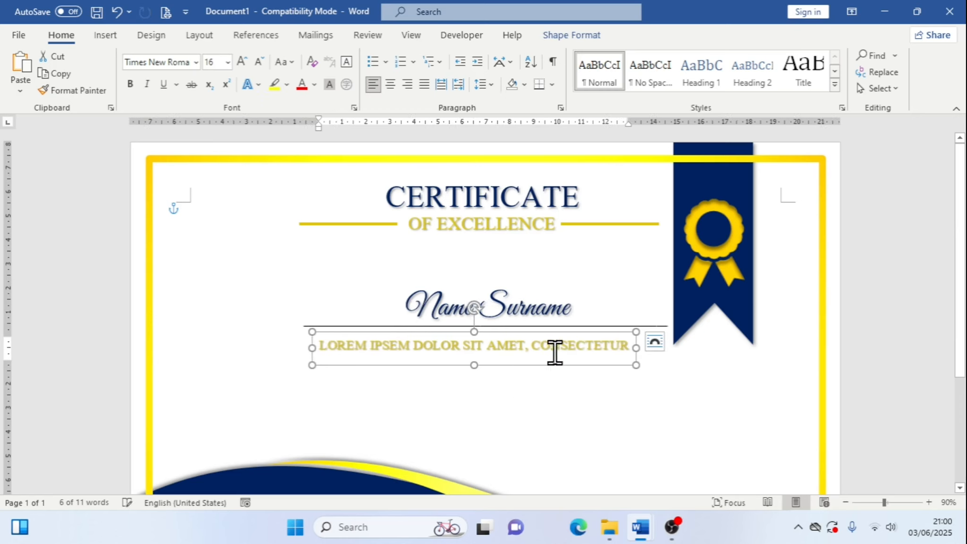
Undo the last resize and nudge the text box up beneath the name line, trimming its height
key(ctrl+z)
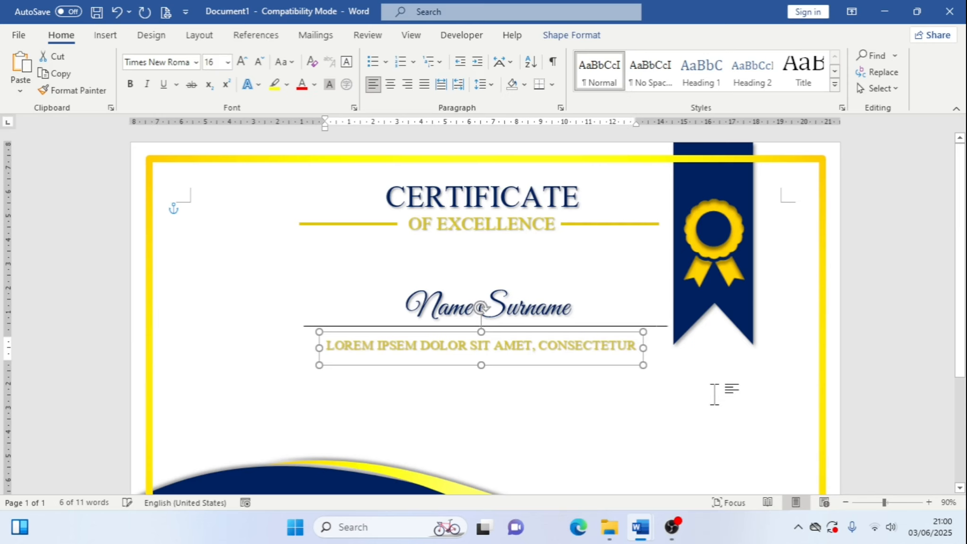
key(Right)
key(Right)
key(Up)
key(Up)
key(Up)
key(Up)
key(Up)
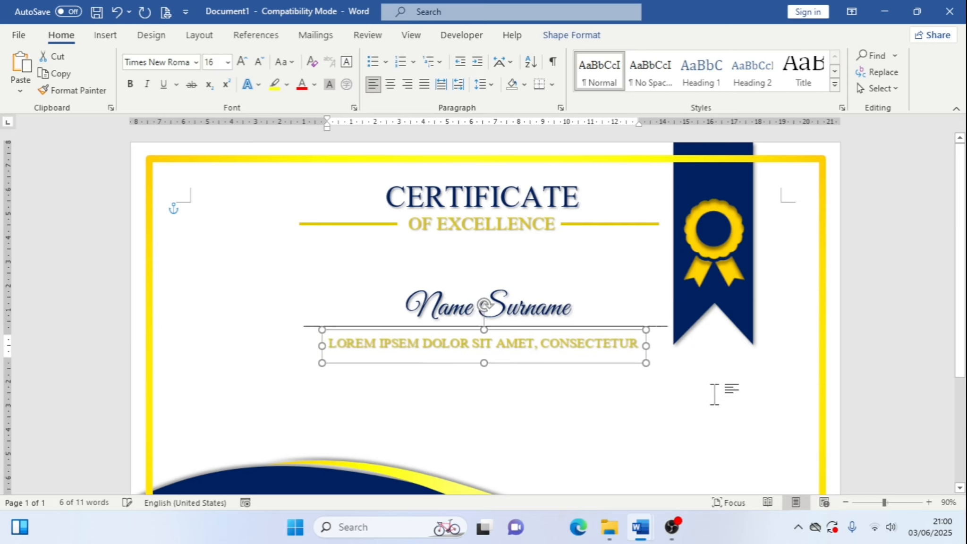
key(Up)
key(Right)
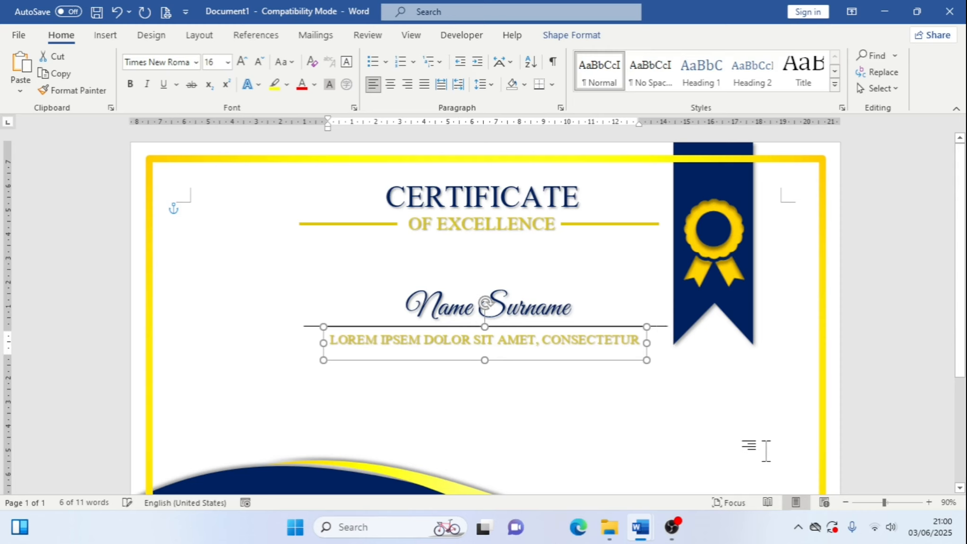
key(Right)
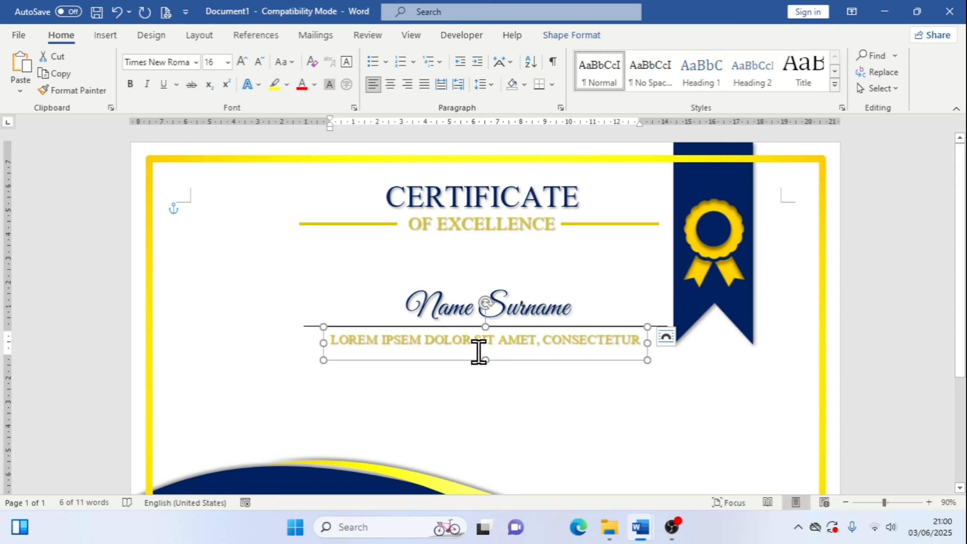
drag(485, 360, 485, 354)
Copy the two-line Lore ipsum body text from the reference certificate and return to the working document
mouse_move(644, 541)
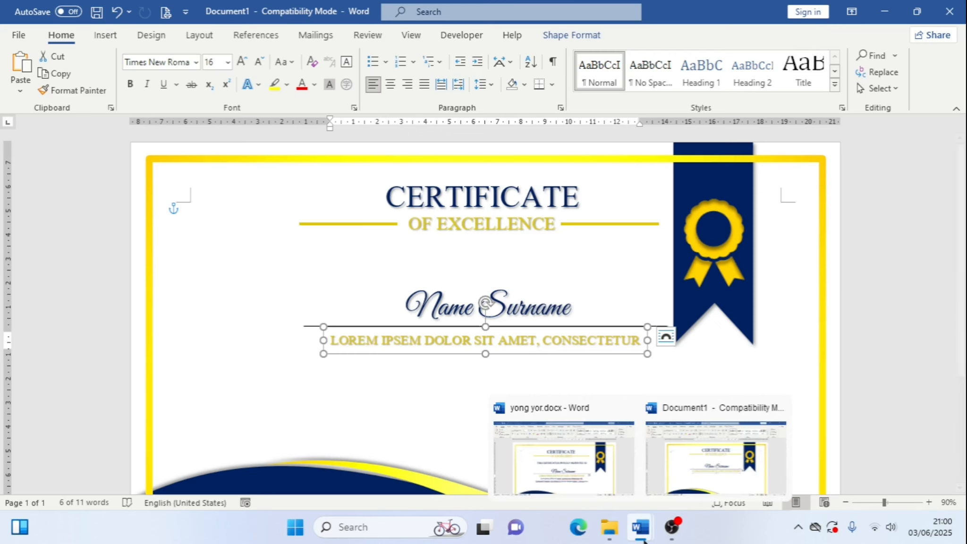
click(635, 467)
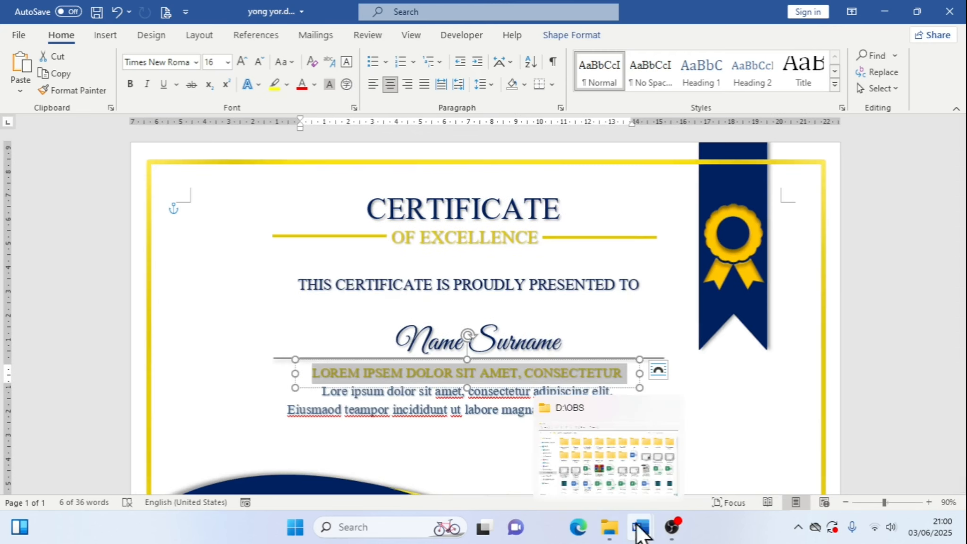
mouse_move(640, 525)
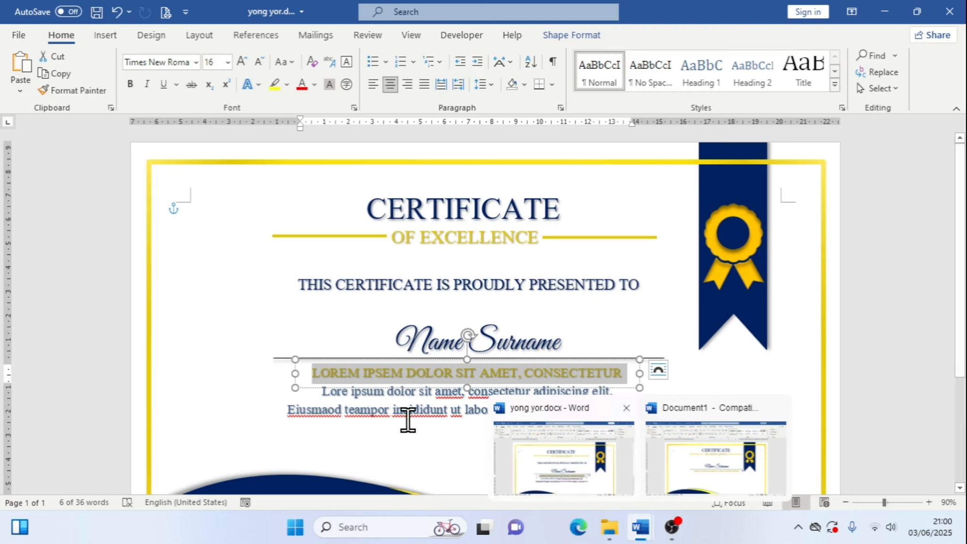
click(326, 391)
drag(320, 392, 648, 410)
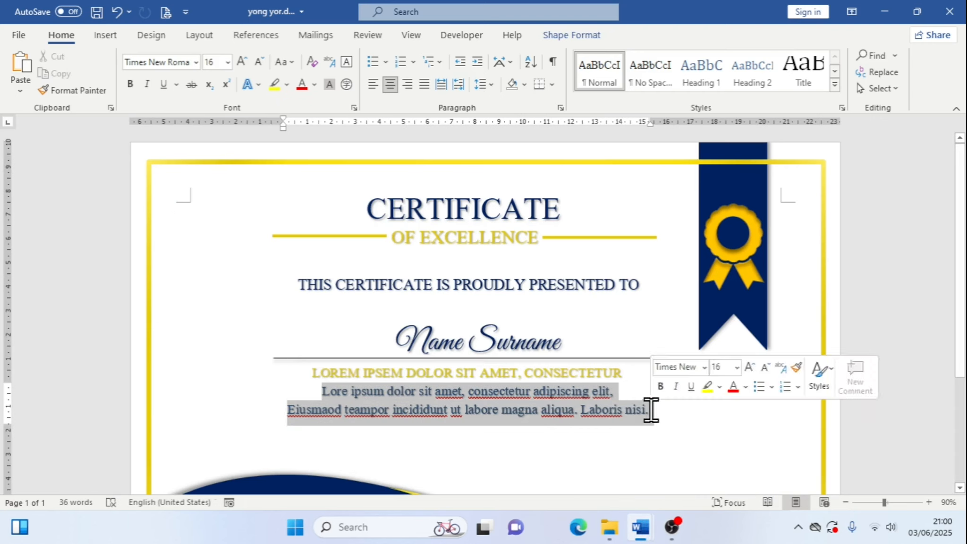
right_click(619, 411)
click(661, 212)
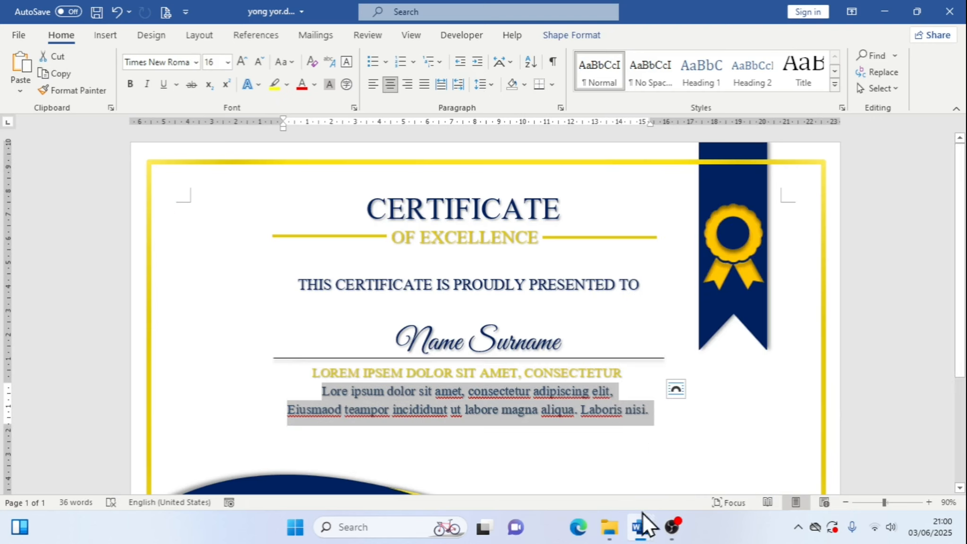
mouse_move(640, 528)
click(698, 469)
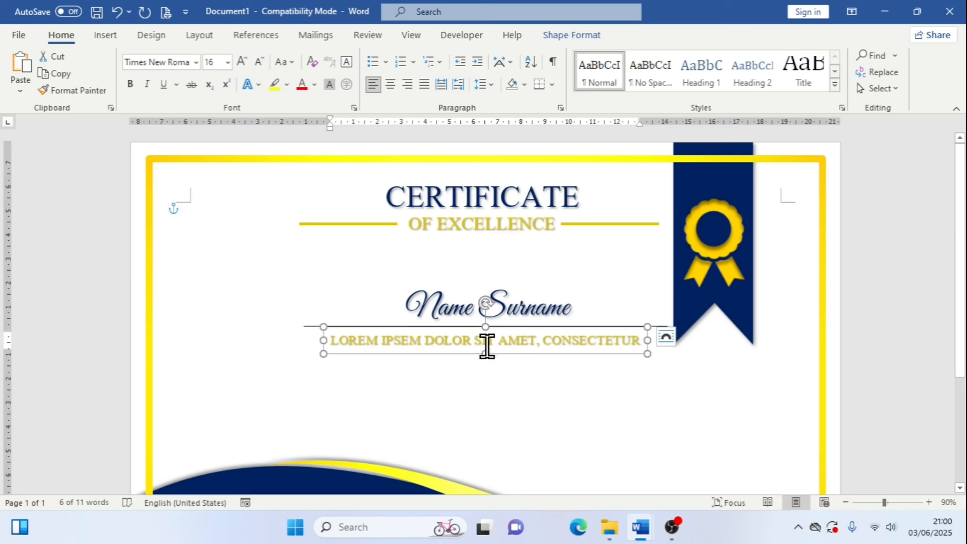
Duplicate the LOREM IPSEM text box just below the original
key(ctrl)
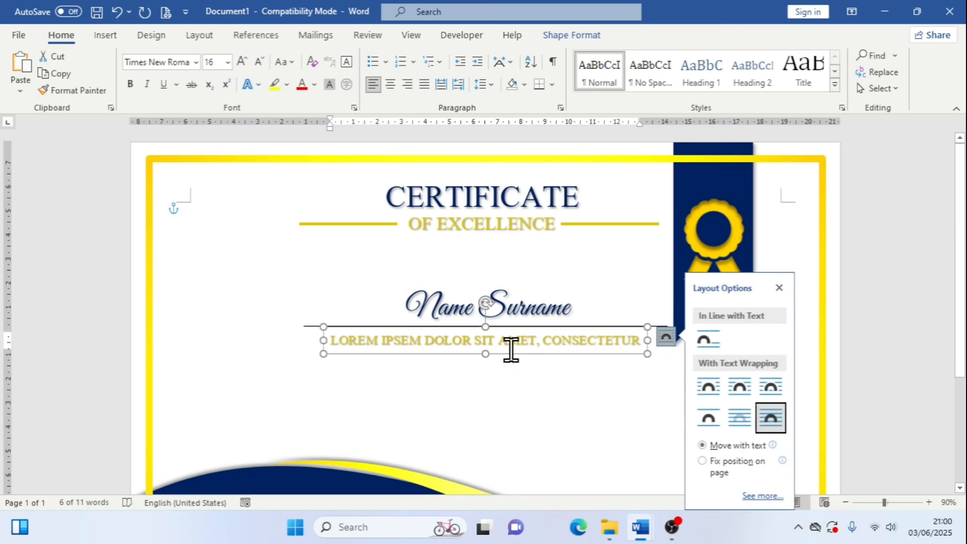
click(778, 287)
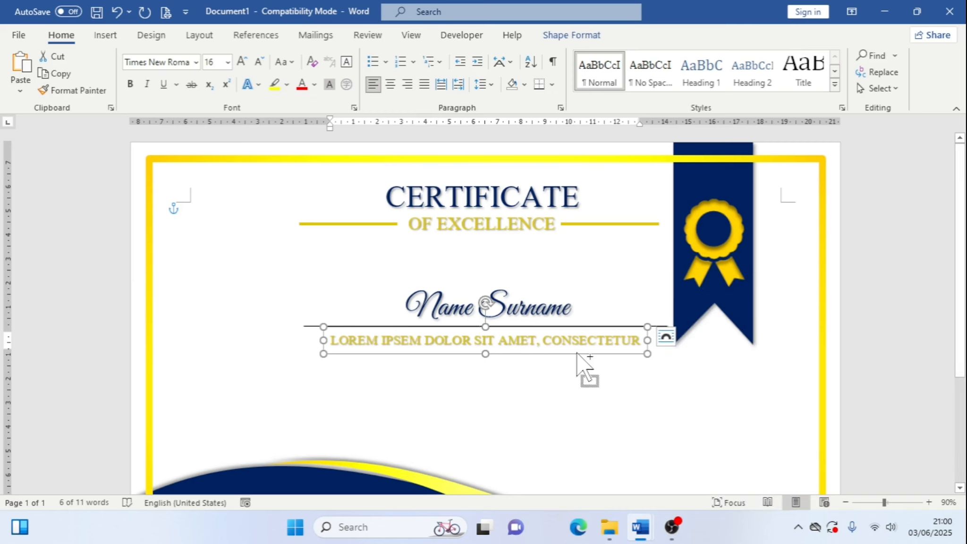
drag(576, 353, 575, 372)
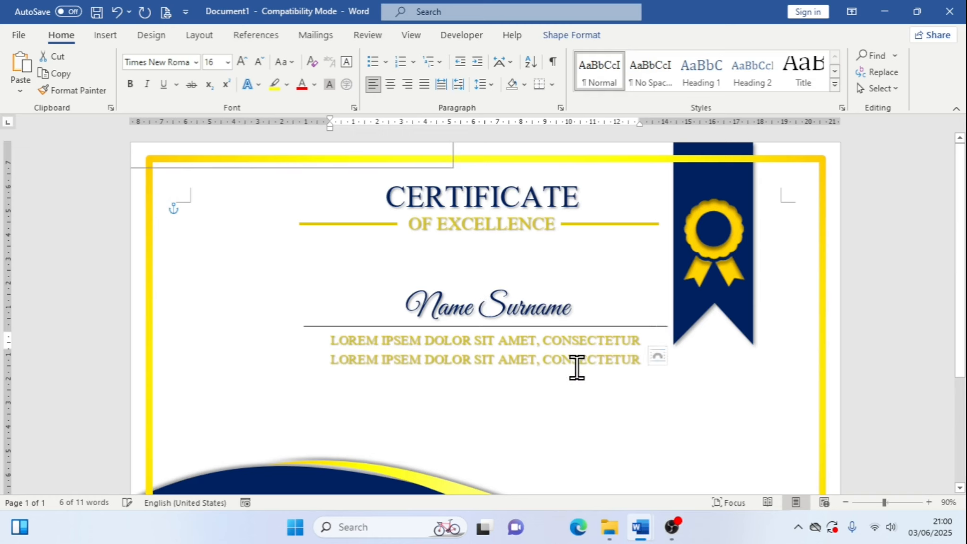
Try to paste the copied body text as plain text into the duplicated text box
drag(640, 360, 311, 362)
right_click(424, 361)
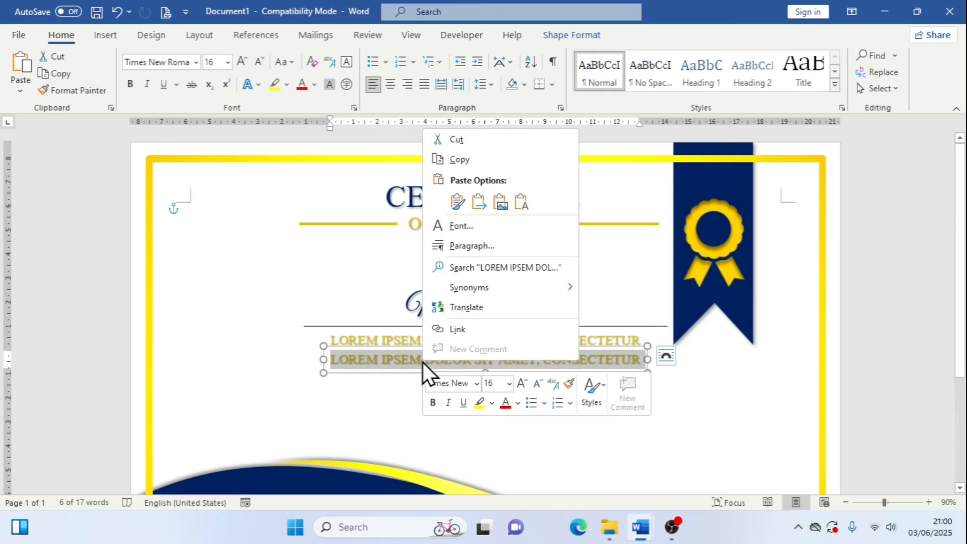
click(515, 206)
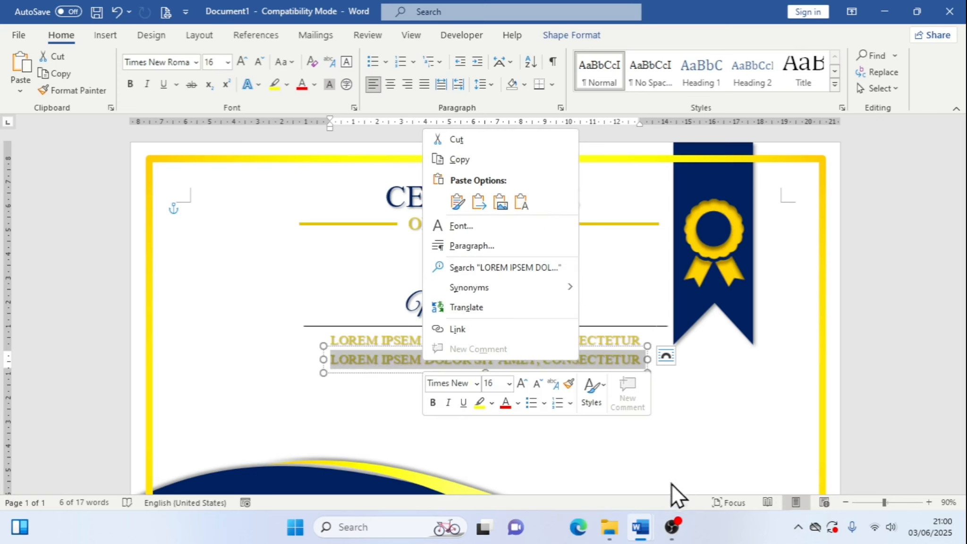
Copy the Lore ipsum body text from the reference certificate again
mouse_move(648, 520)
click(593, 490)
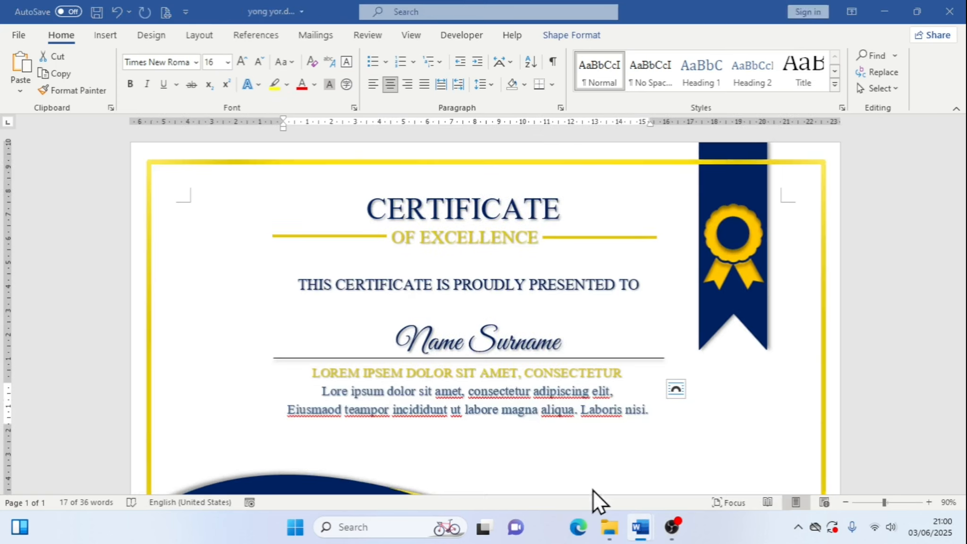
right_click(418, 407)
click(493, 209)
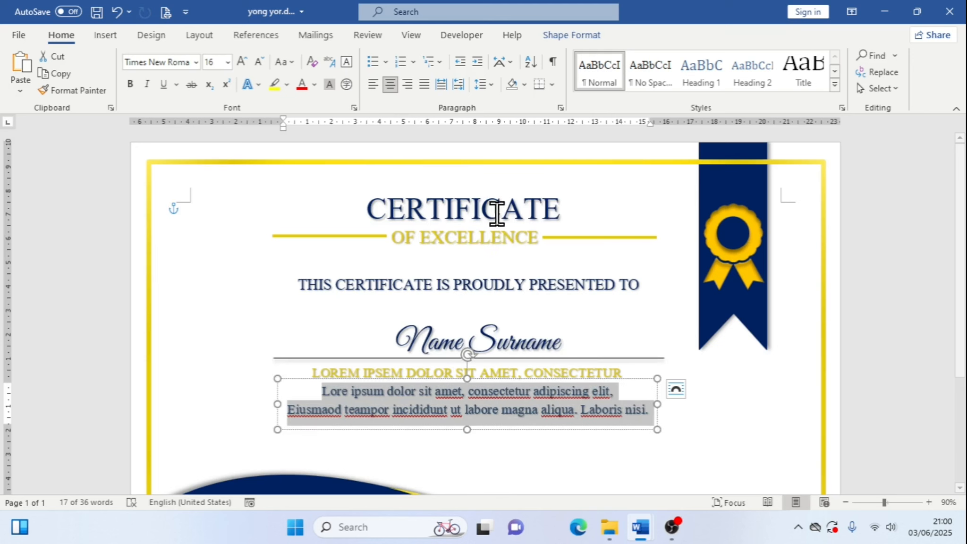
Return to the working document and paste the copied body text over the duplicated box's text
mouse_move(639, 520)
click(675, 474)
triple_click(357, 358)
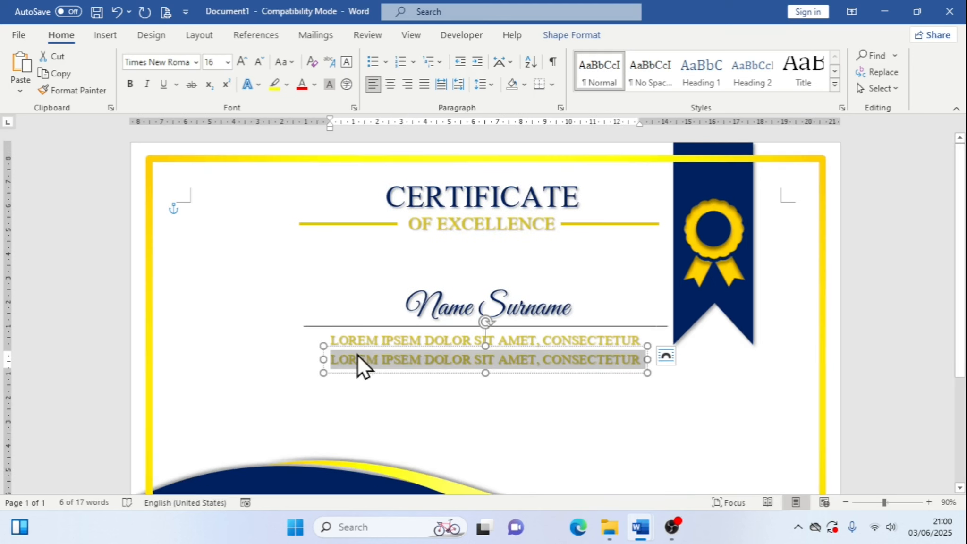
right_click(344, 360)
click(442, 194)
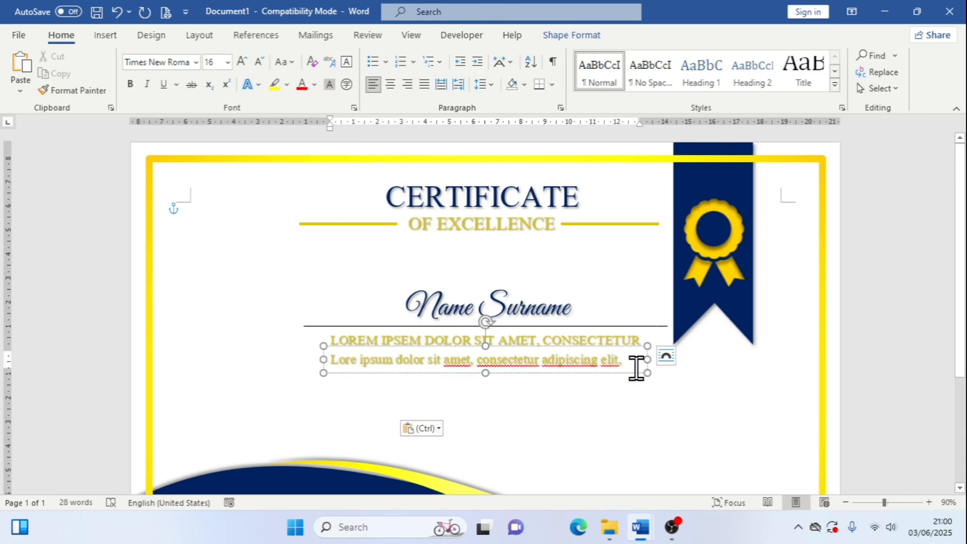
Select the pasted body text and set its text fill to dark navy
key(ctrl)
click(331, 358)
click(321, 359)
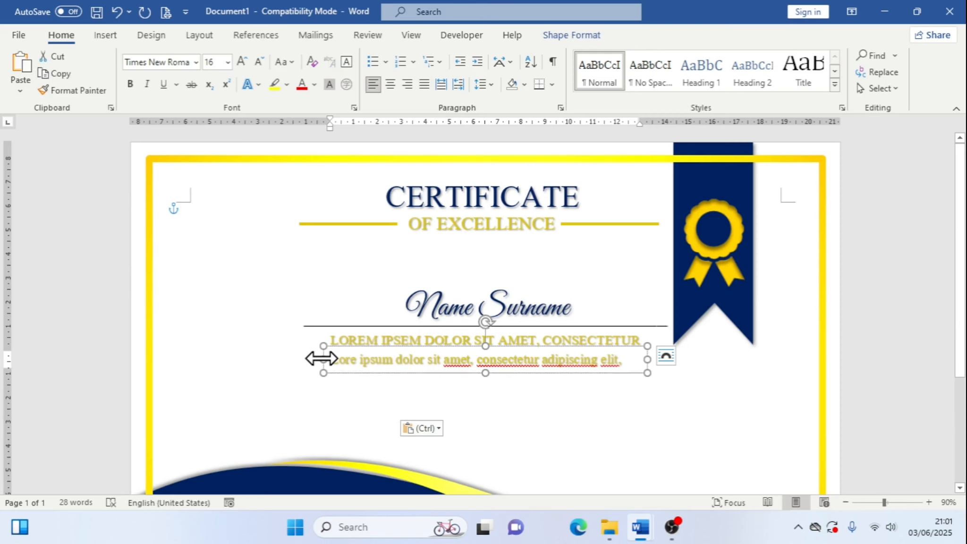
click(569, 34)
click(420, 58)
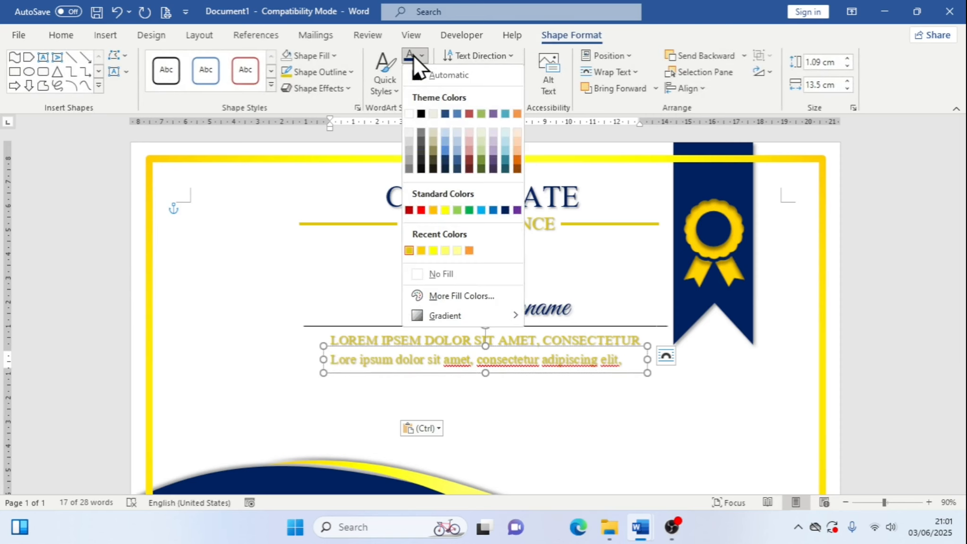
click(413, 55)
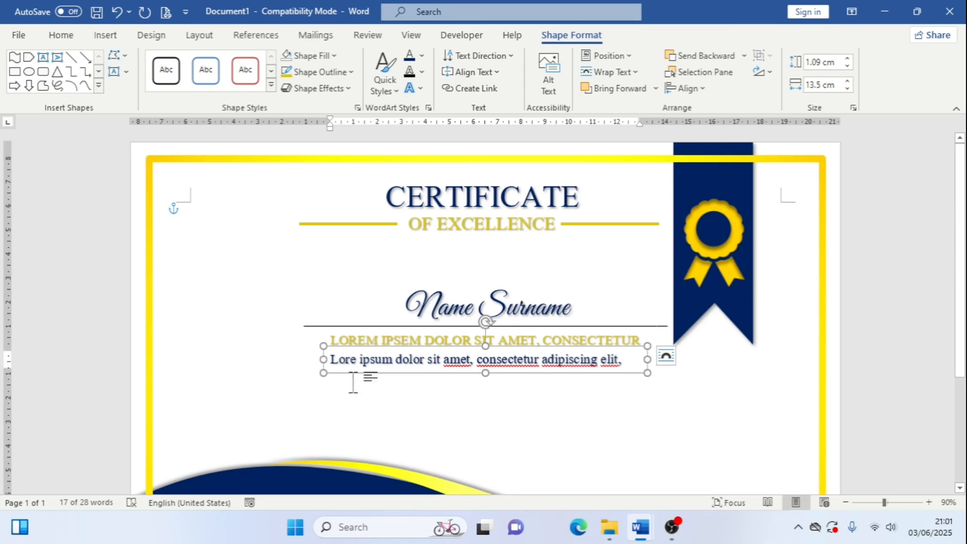
Center-align the body text in its text box
click(66, 32)
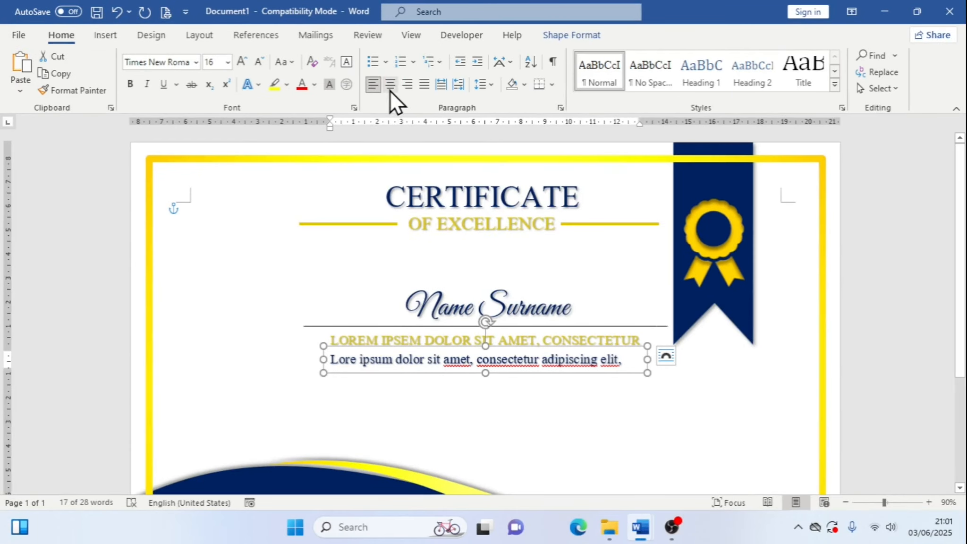
click(389, 85)
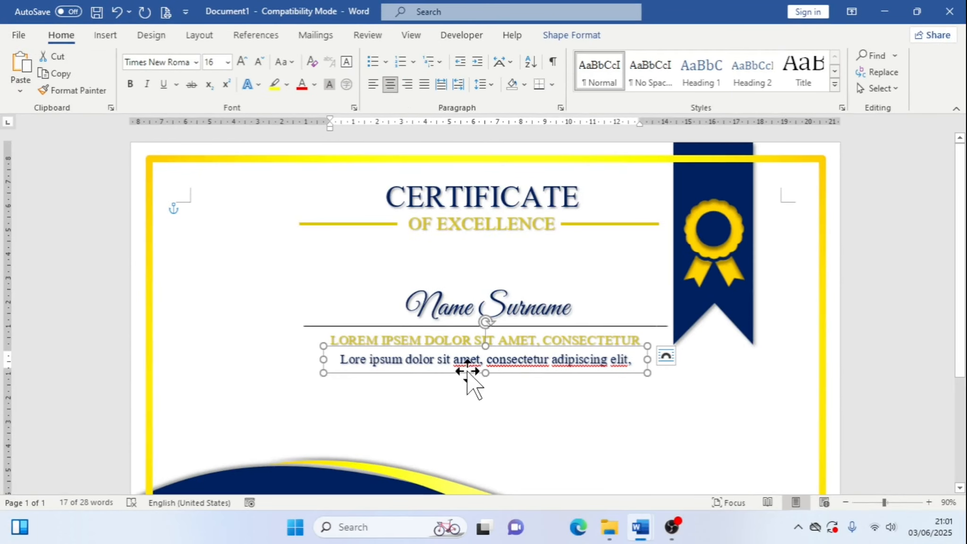
Resize and reposition the body text box so each sentence fits on one line under the subtitle
drag(486, 373, 495, 476)
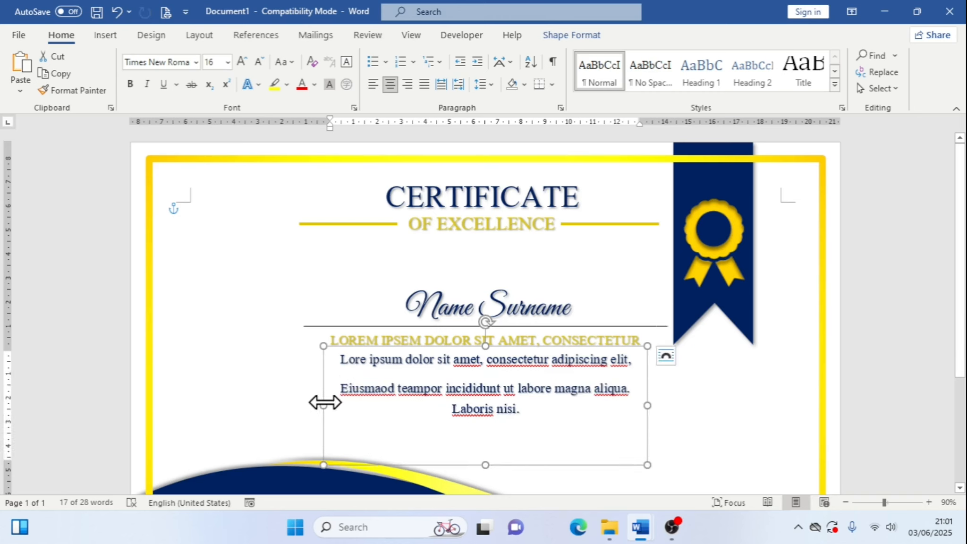
drag(323, 405, 285, 404)
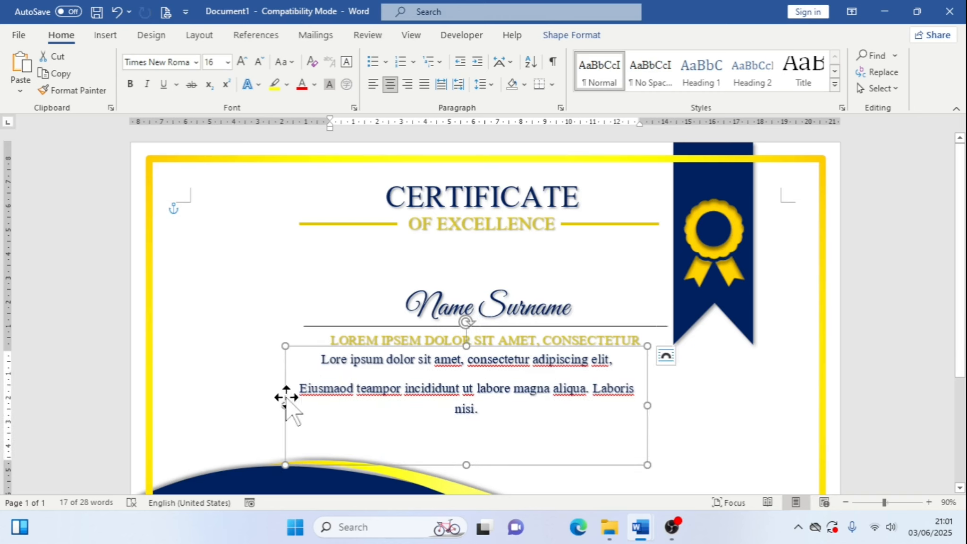
drag(648, 407, 673, 406)
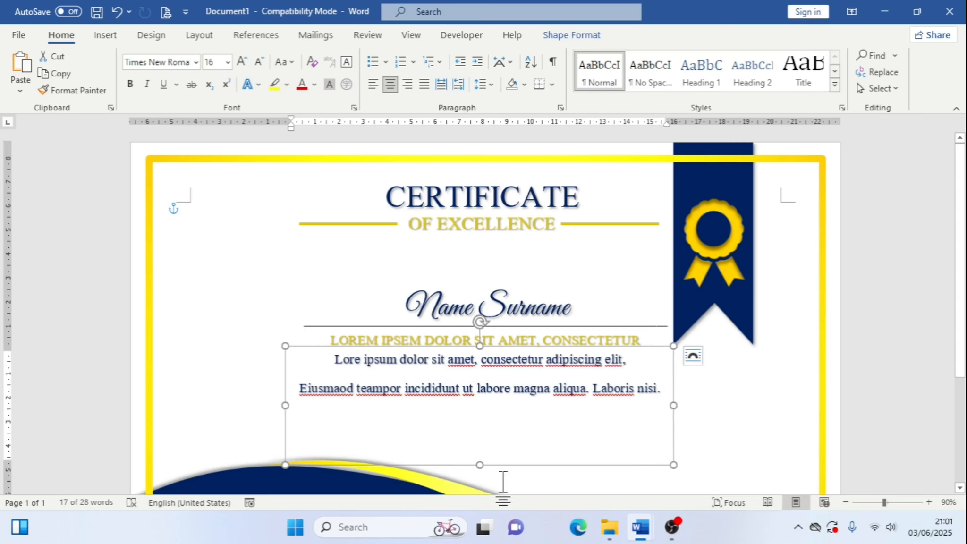
key(ctrl+z)
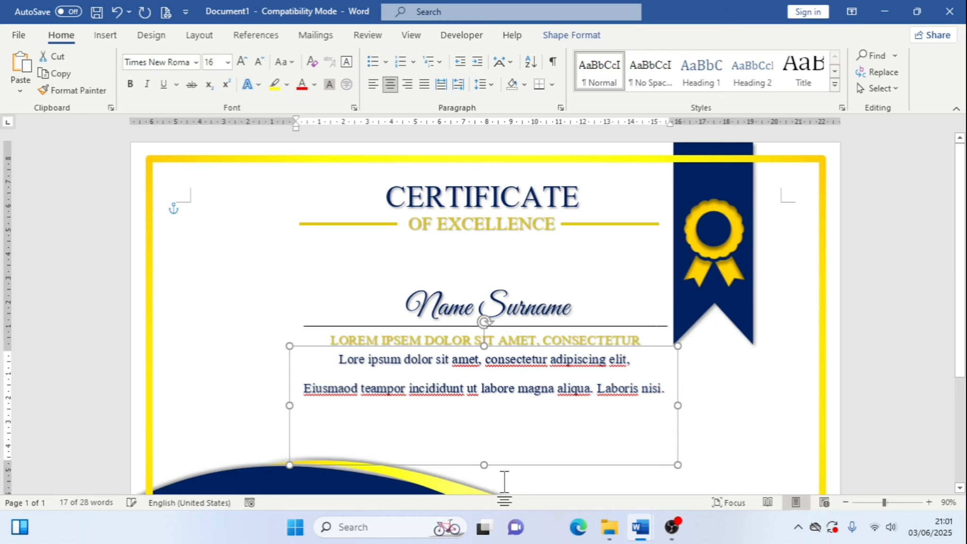
key(Right)
key(Right)
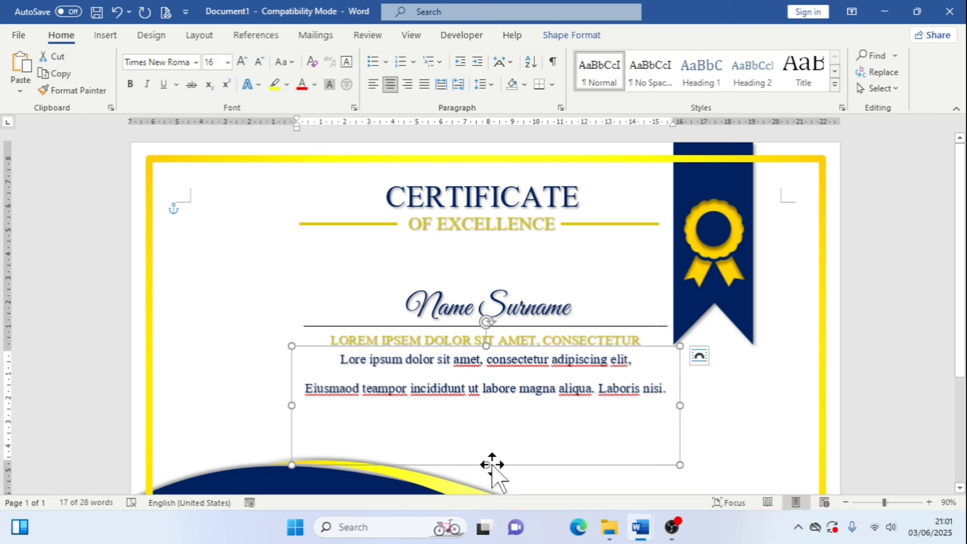
drag(487, 465, 492, 407)
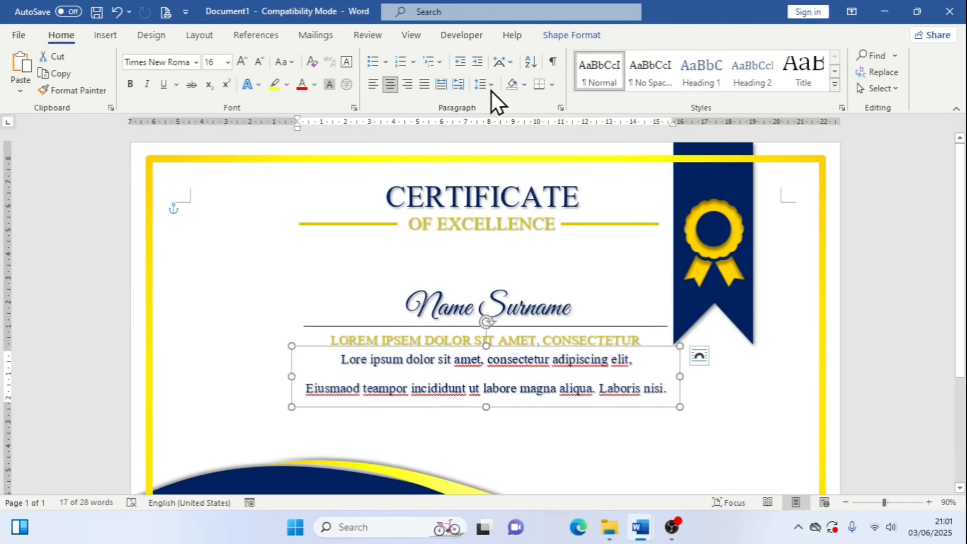
Set the body text line spacing to 1.0 and remove the space after the paragraph
click(485, 88)
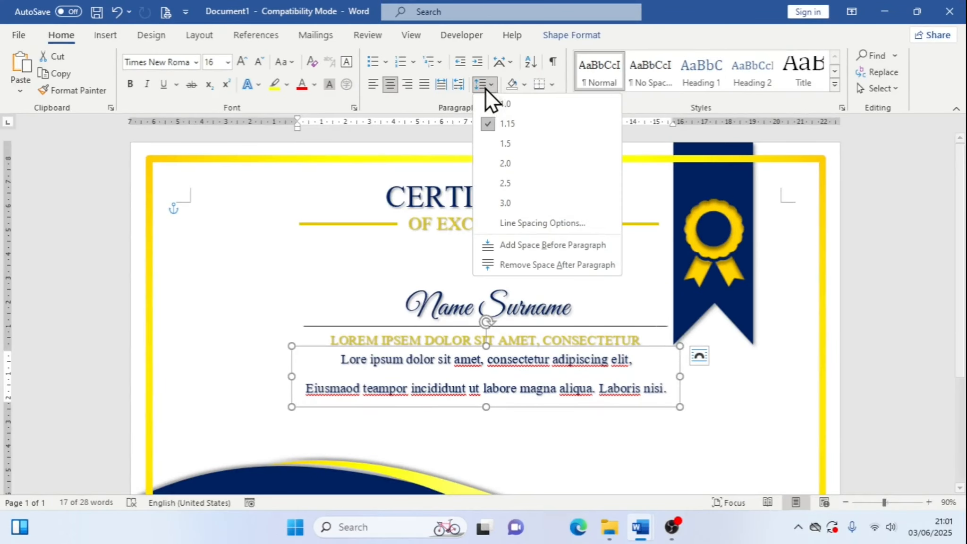
click(513, 104)
click(493, 85)
click(501, 265)
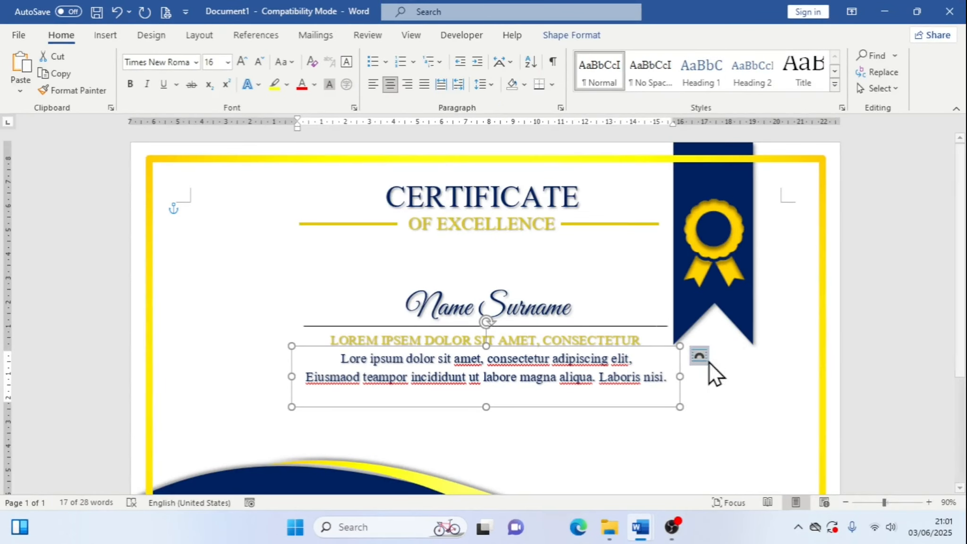
Draw a small text box above the lower wave, right of centre
click(749, 346)
scroll(755, 339, down, 4)
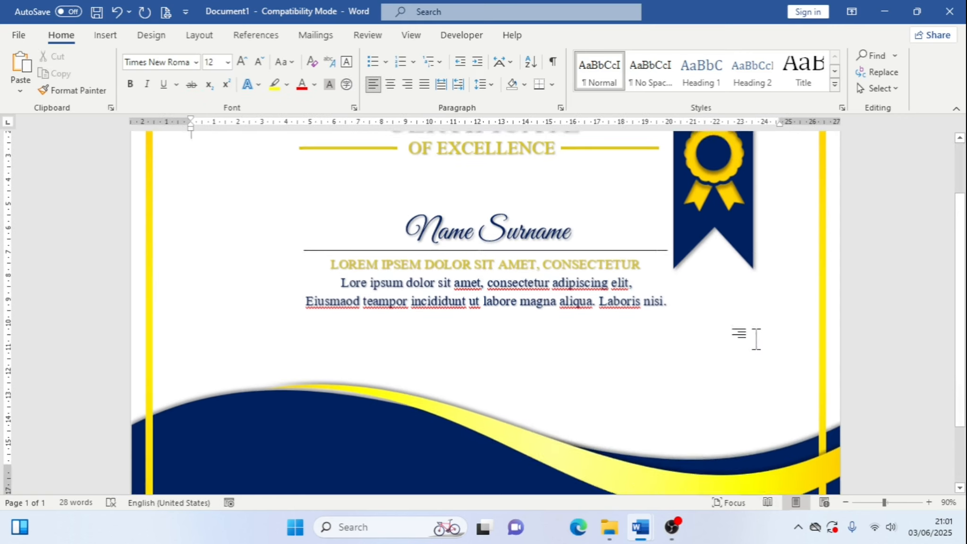
scroll(661, 370, up, 2)
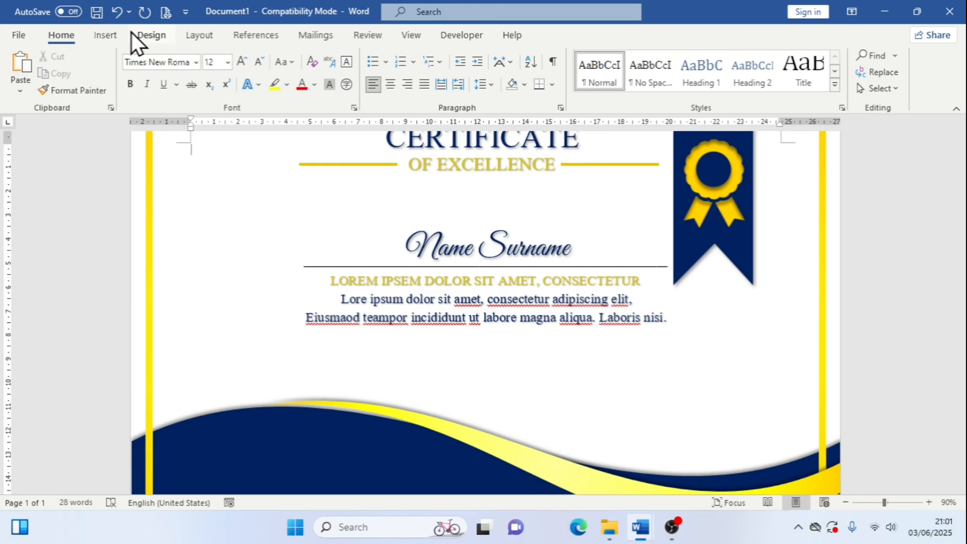
click(112, 34)
click(210, 58)
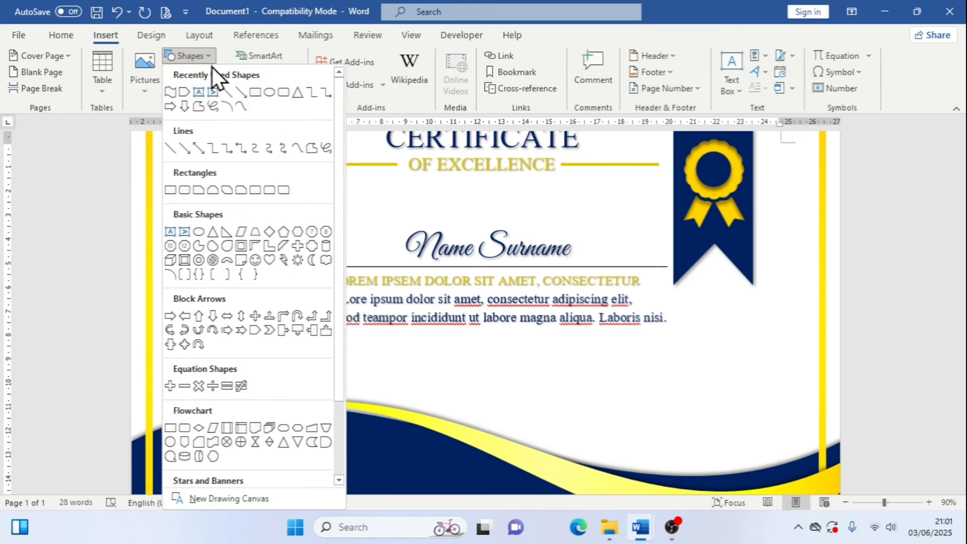
click(193, 90)
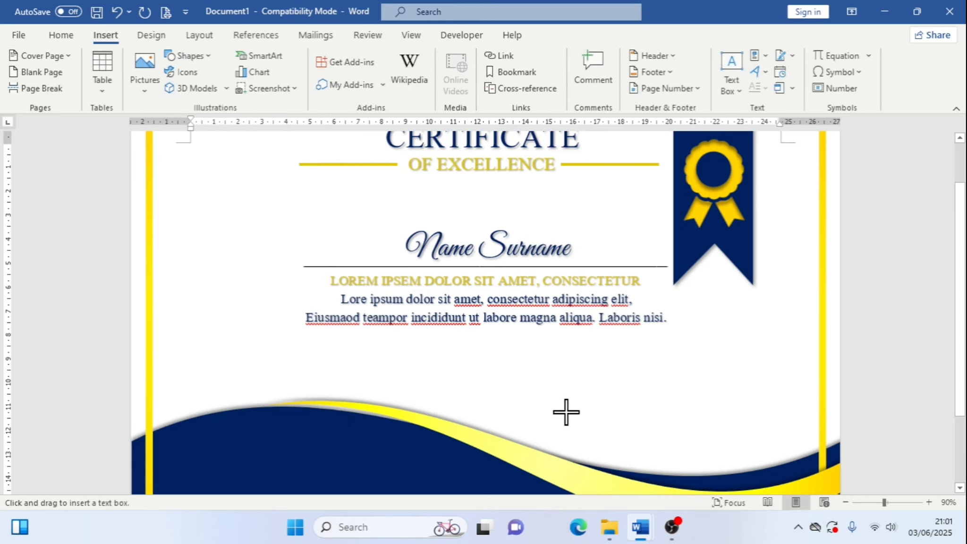
drag(566, 411, 631, 440)
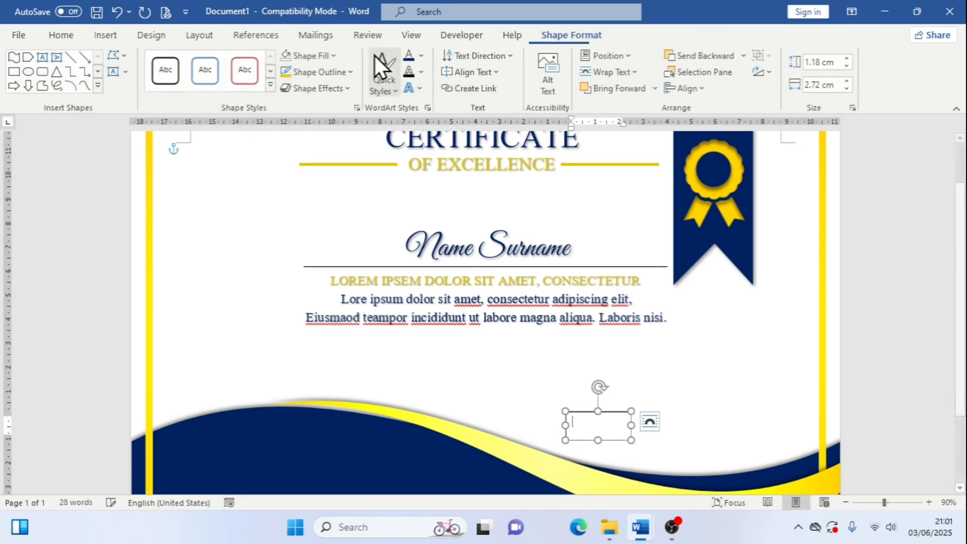
Set the new text box to no fill and no outline
click(336, 58)
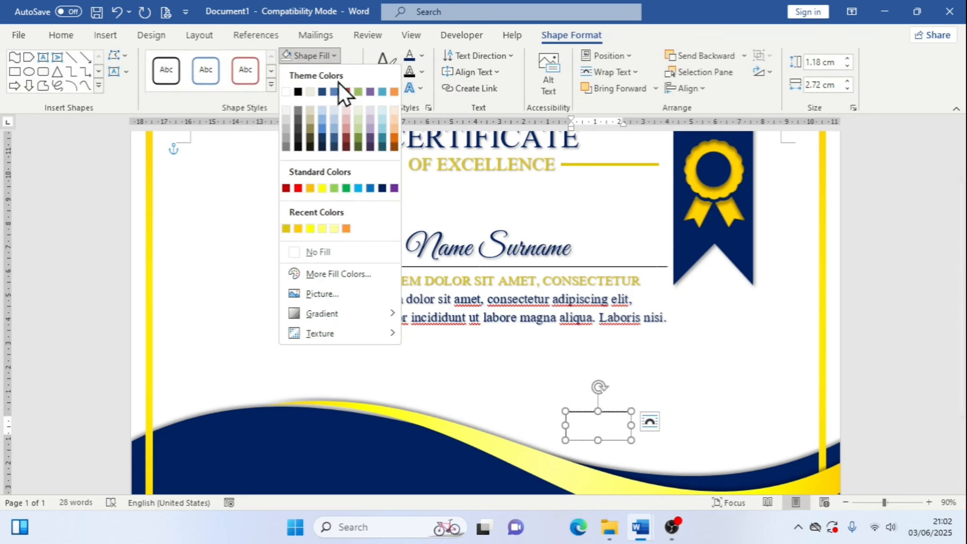
click(328, 252)
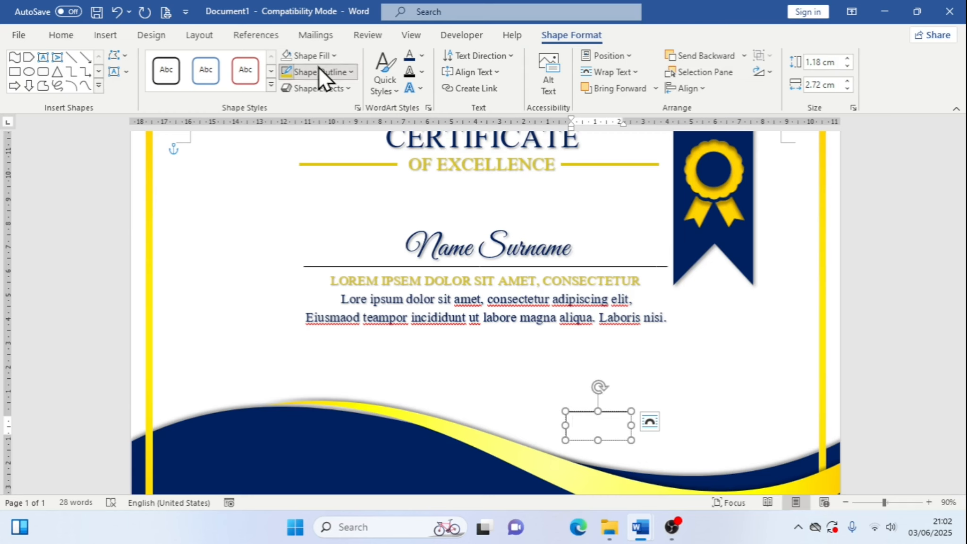
click(319, 68)
click(353, 266)
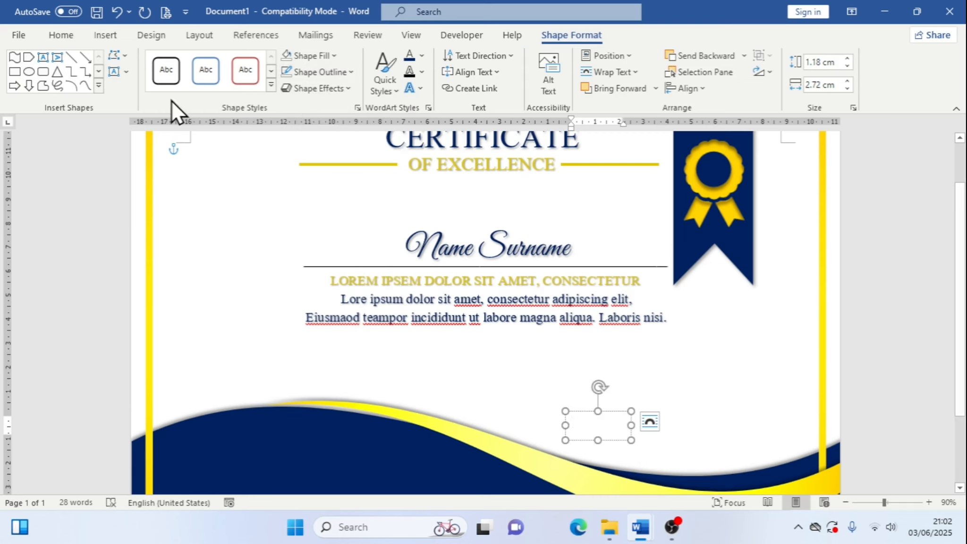
Type Date in the text box and narrow the box to fit the word
text(D)
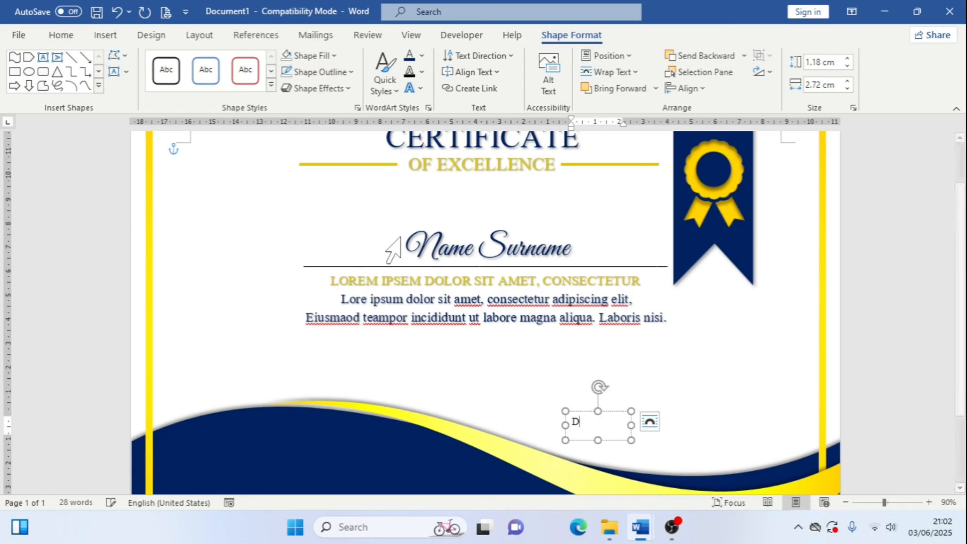
text(ate)
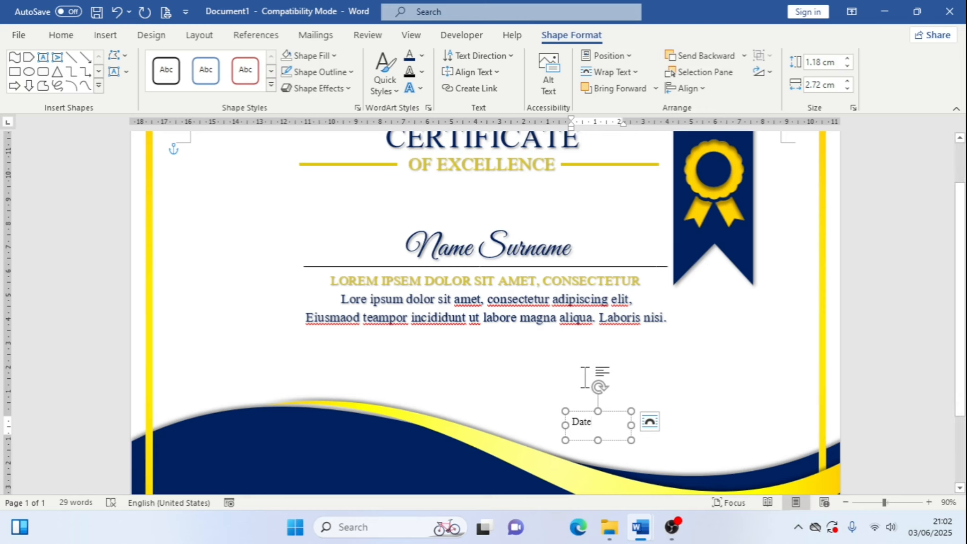
click(629, 428)
drag(631, 425, 585, 432)
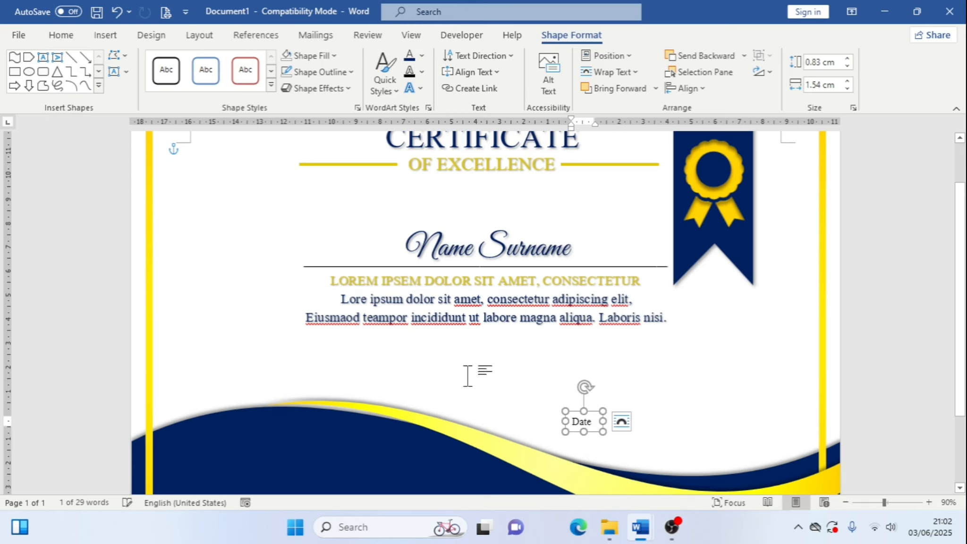
Increase the Date text size to 14 pt
click(57, 39)
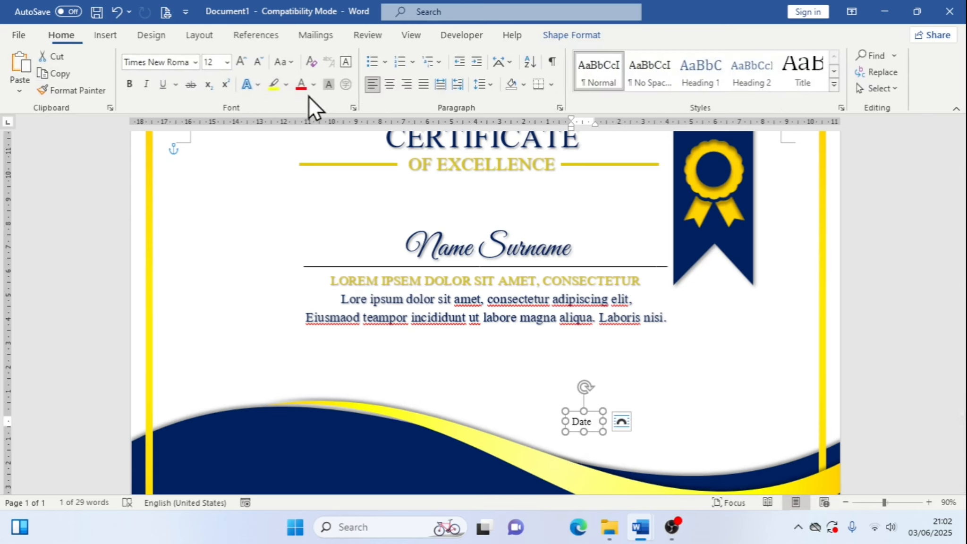
click(241, 59)
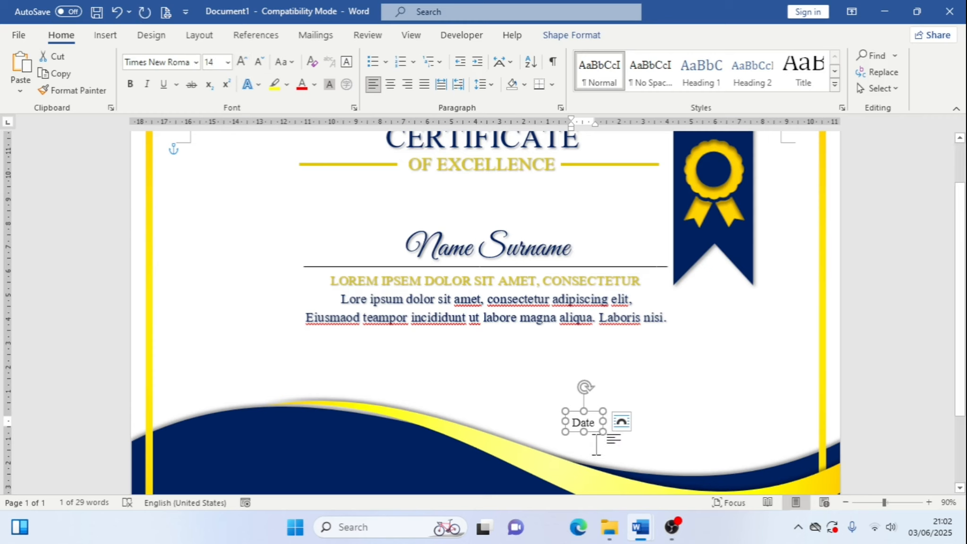
Apply a shadow text effect to the Date text
click(552, 41)
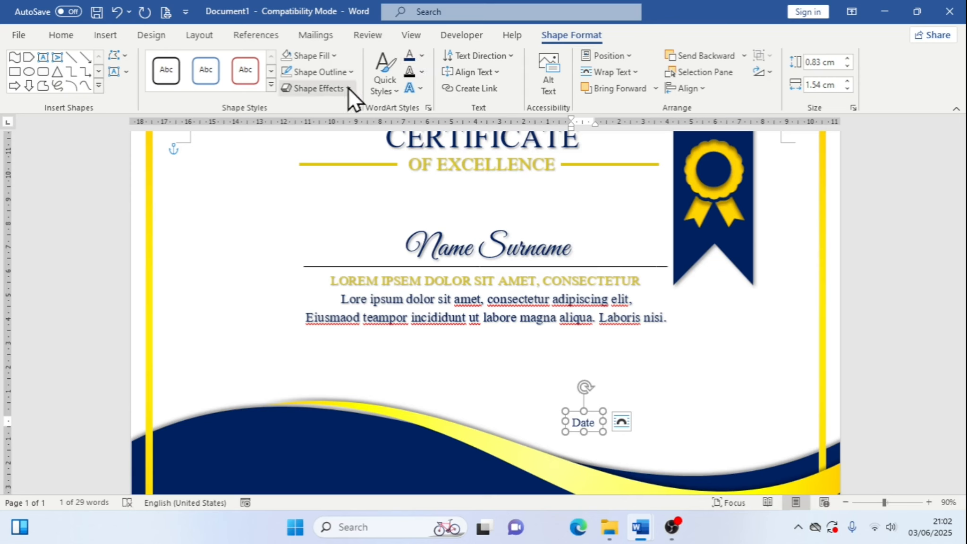
click(422, 89)
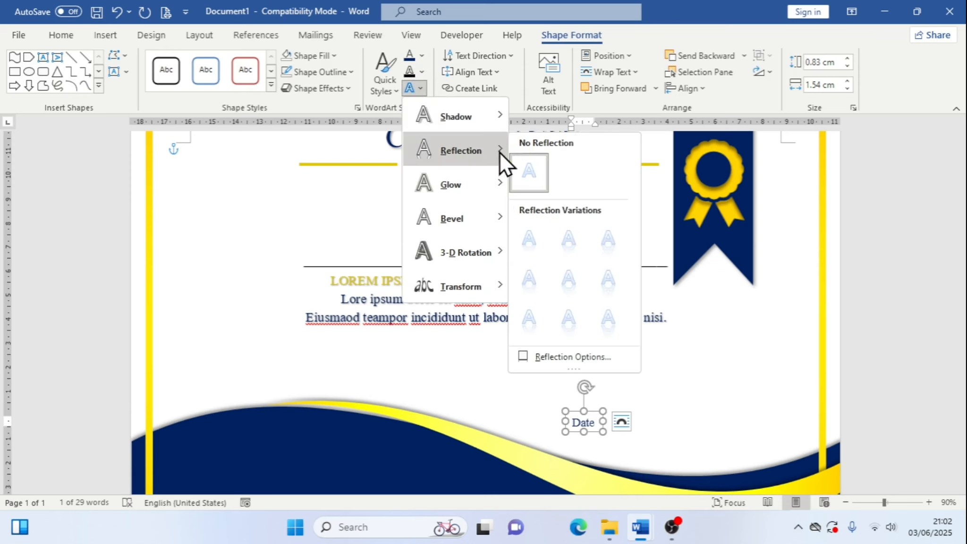
mouse_move(484, 118)
click(535, 164)
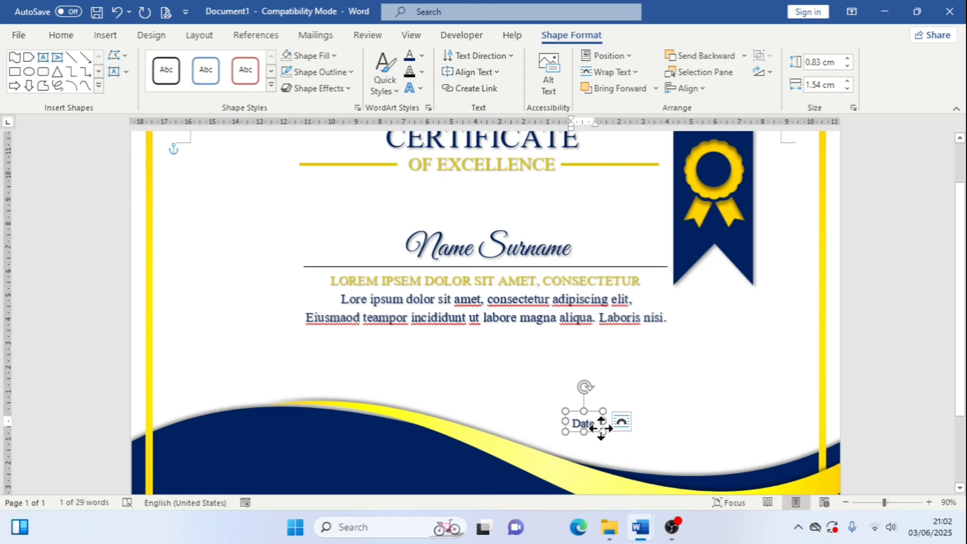
Move the Date text box slightly lower toward the wave
drag(600, 428, 585, 442)
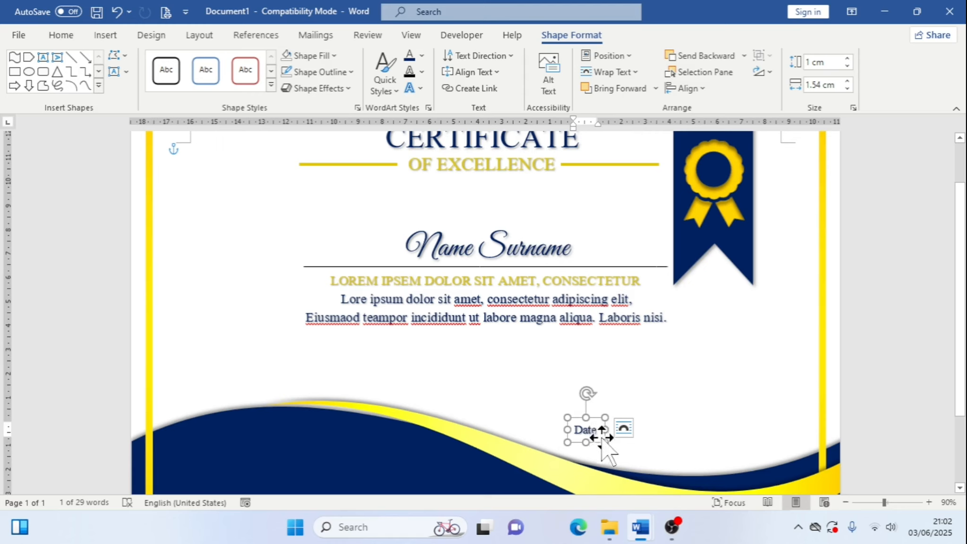
drag(597, 443, 596, 449)
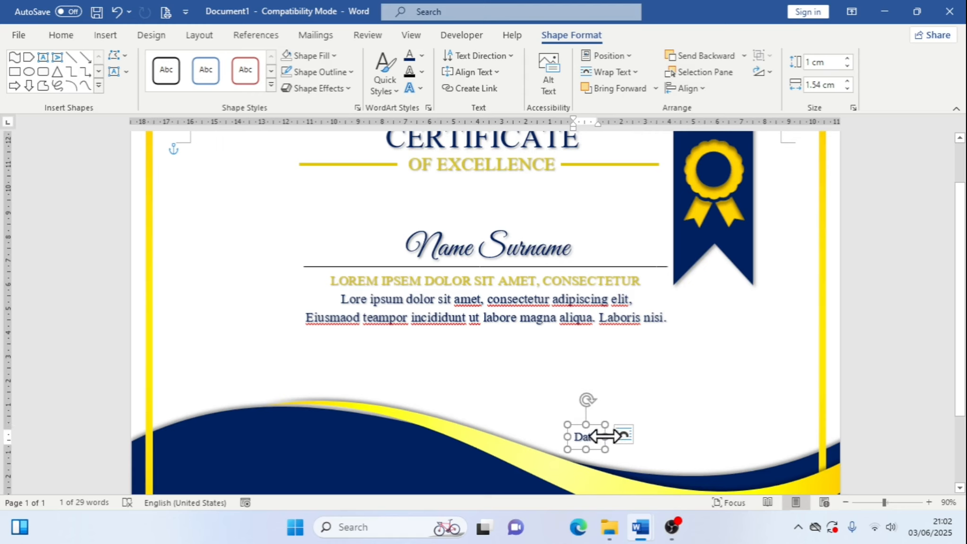
Duplicate the Date text box and nudge the copy to the right of the original along the wave
drag(606, 454, 616, 464)
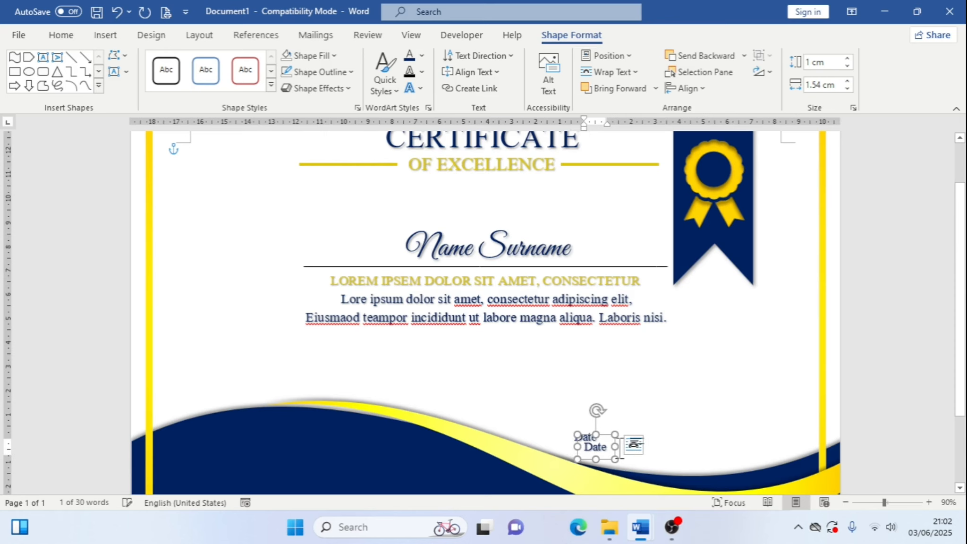
key(Up)
key(Up)
key(Up)
key(Up)
key(Up)
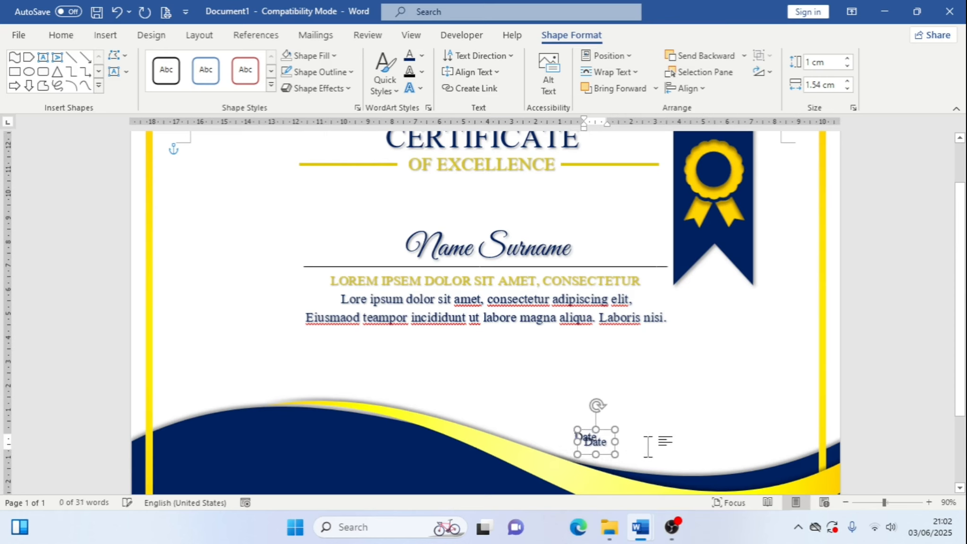
key(Up)
key(Up)
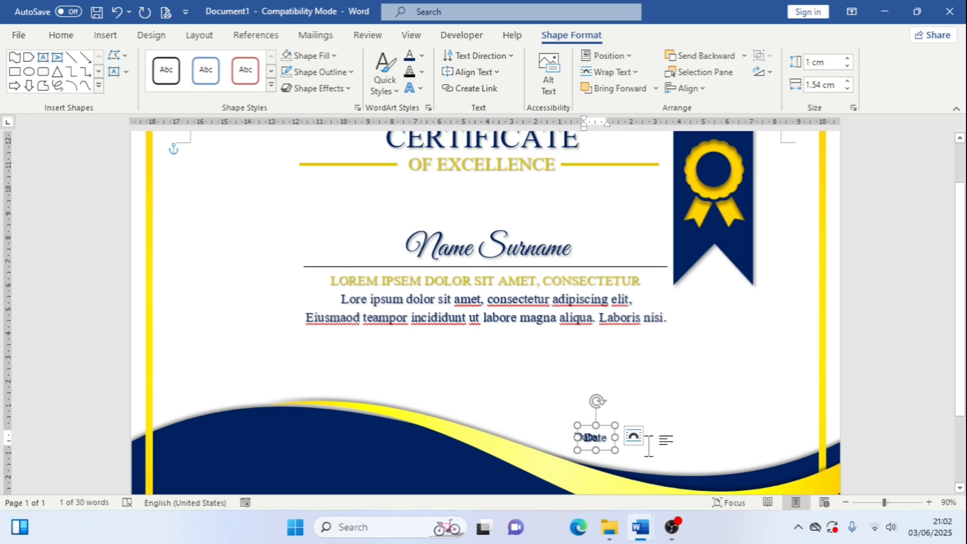
key(Right)
key(Right)
key(Right)
key(Right)
key(Right)
key(Right)
key(Right)
key(Right)
key(Right)
key(Right)
key(Right)
key(Right)
key(Right)
key(Right)
key(Right)
key(Right)
key(Right)
key(Right)
key(Right)
key(Right)
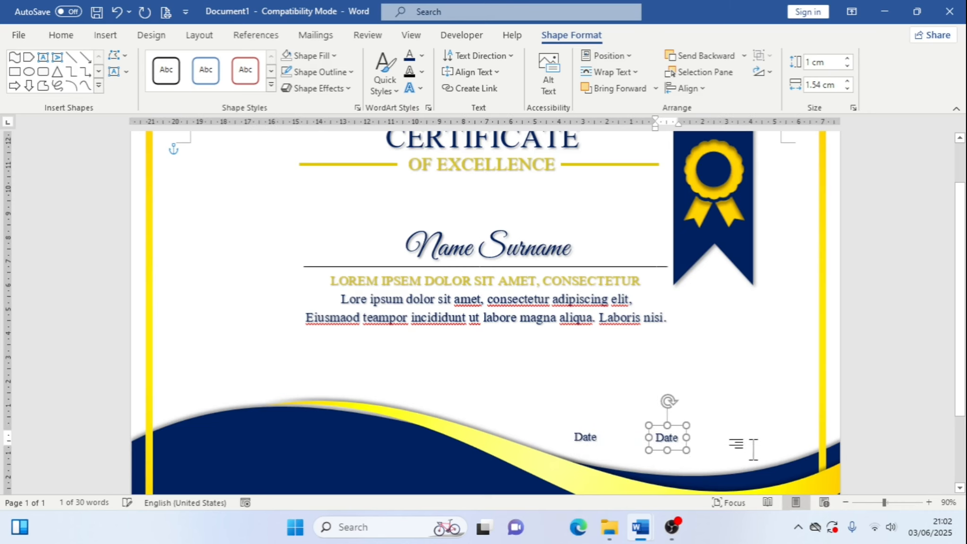
key(Right)
key(Right)
key(Right)
key(Right)
key(Right)
key(Right)
key(Right)
key(Right)
key(Right)
key(Right)
key(Right)
key(Right)
key(Right)
key(Right)
key(Right)
key(Right)
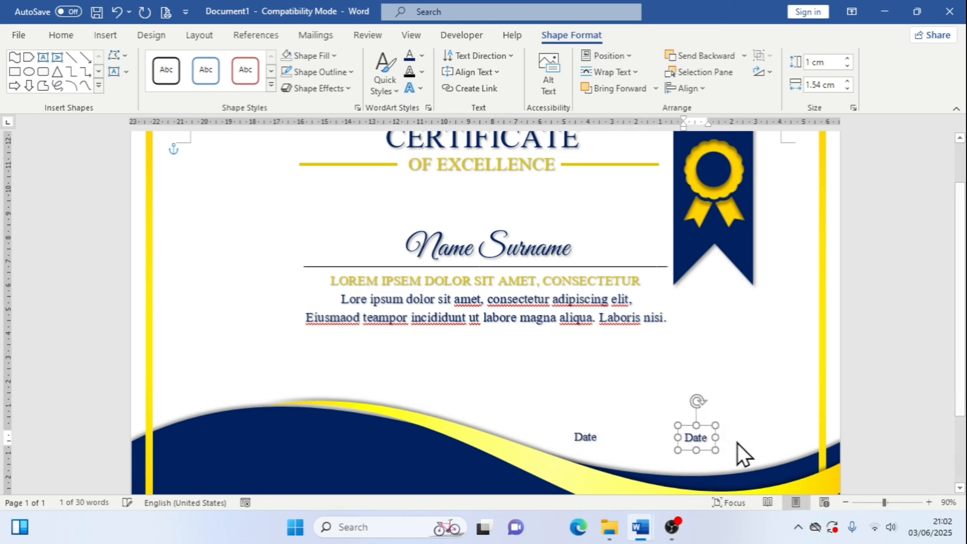
key(Right)
key(Right)
key(Right)
key(Right)
key(Right)
key(Right)
key(Right)
key(Right)
key(Right)
key(Right)
key(Right)
key(Right)
key(Right)
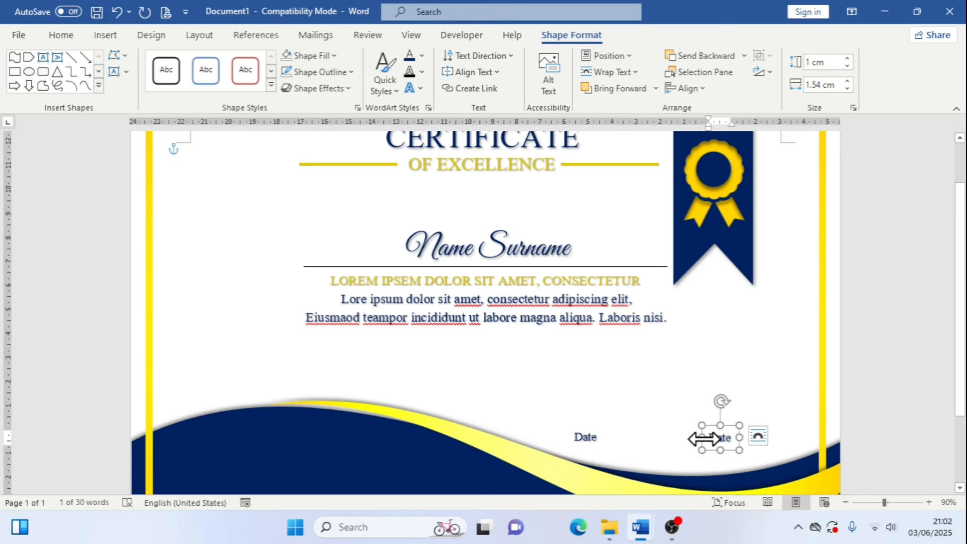
Widen the copied text box and change its text to Signature
drag(702, 438, 673, 438)
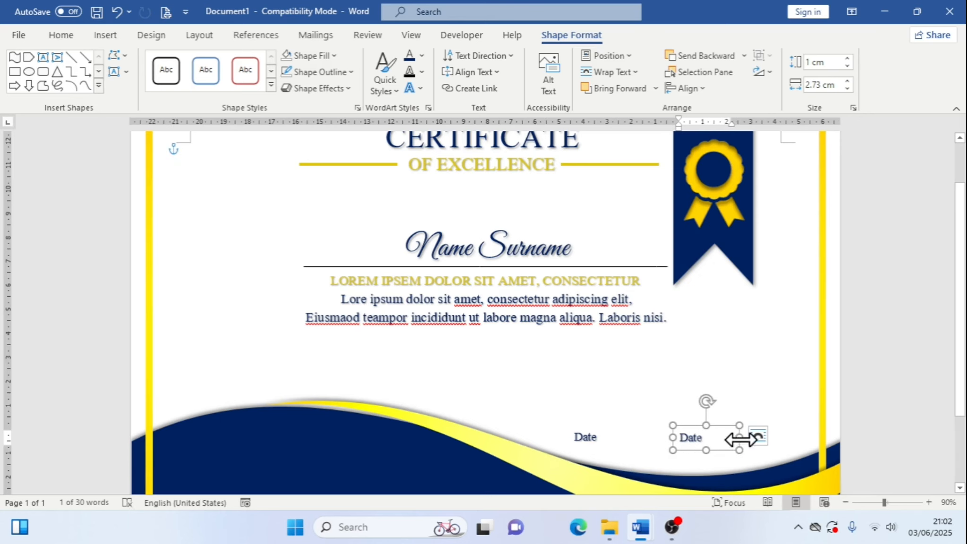
drag(739, 439, 753, 439)
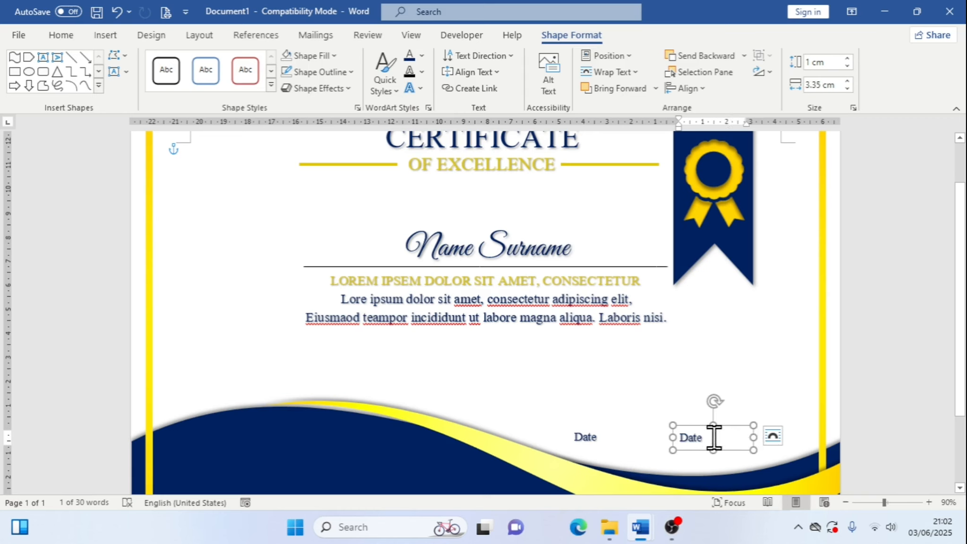
text(Signatur)
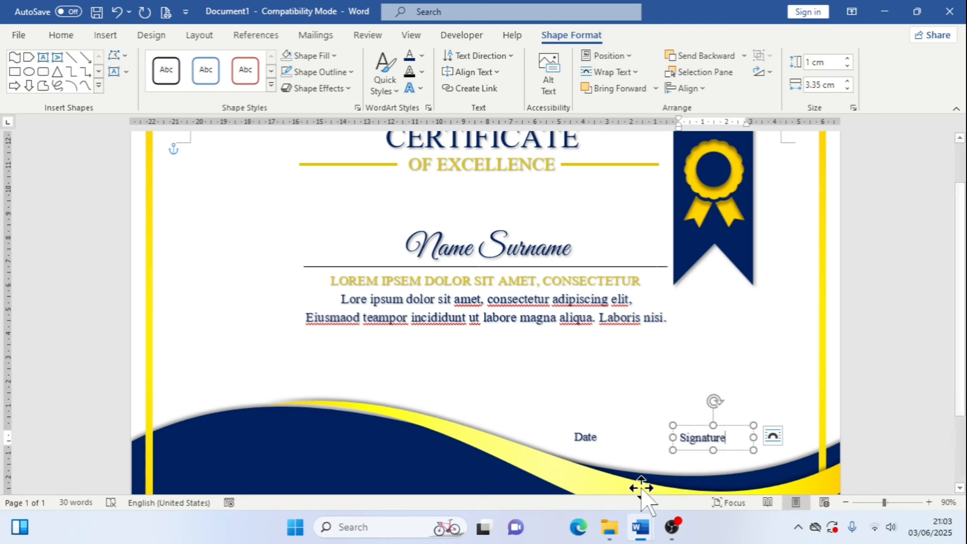
Switch to the reference certificate to view its Date and Signature lines, then return to the design
mouse_move(640, 526)
click(607, 484)
scroll(659, 427, down, 3)
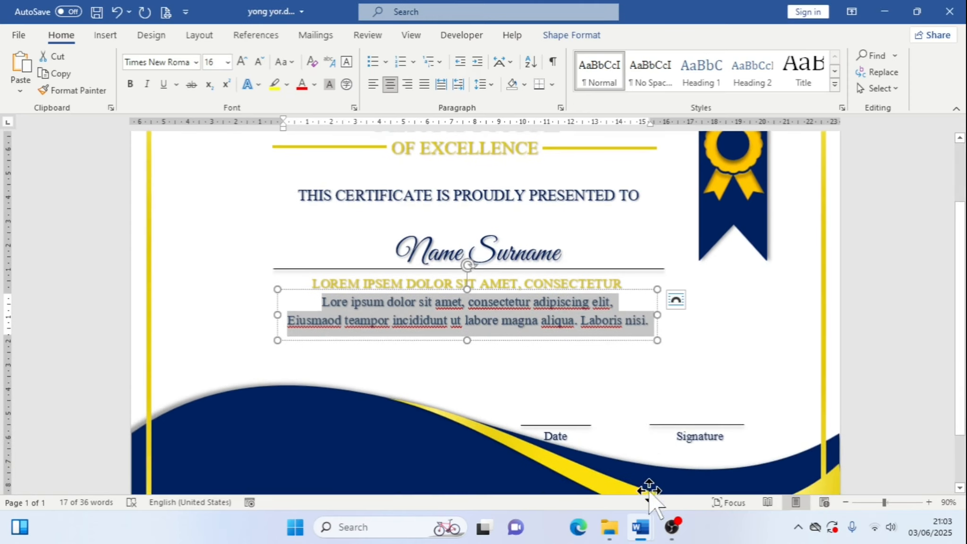
mouse_move(641, 526)
click(721, 452)
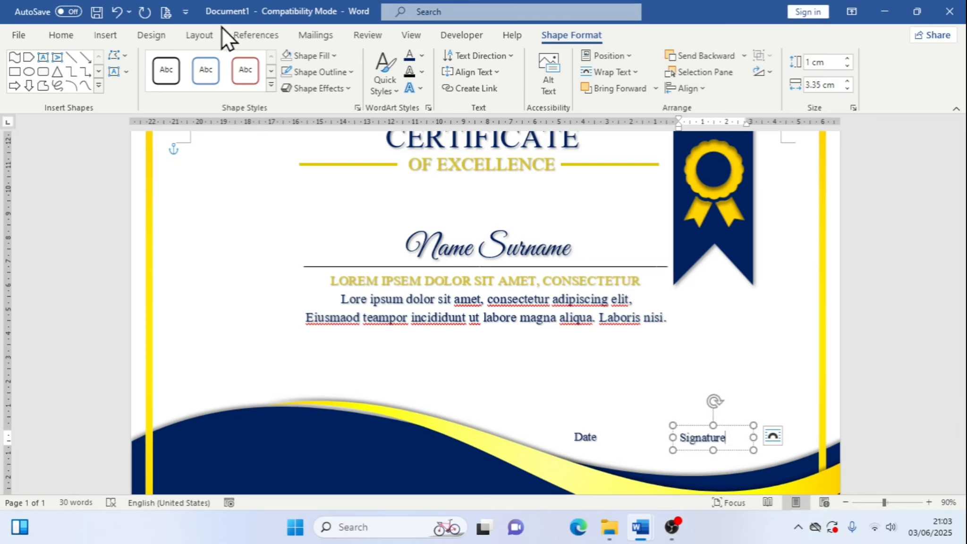
Center-align the Signature text within its box
click(63, 34)
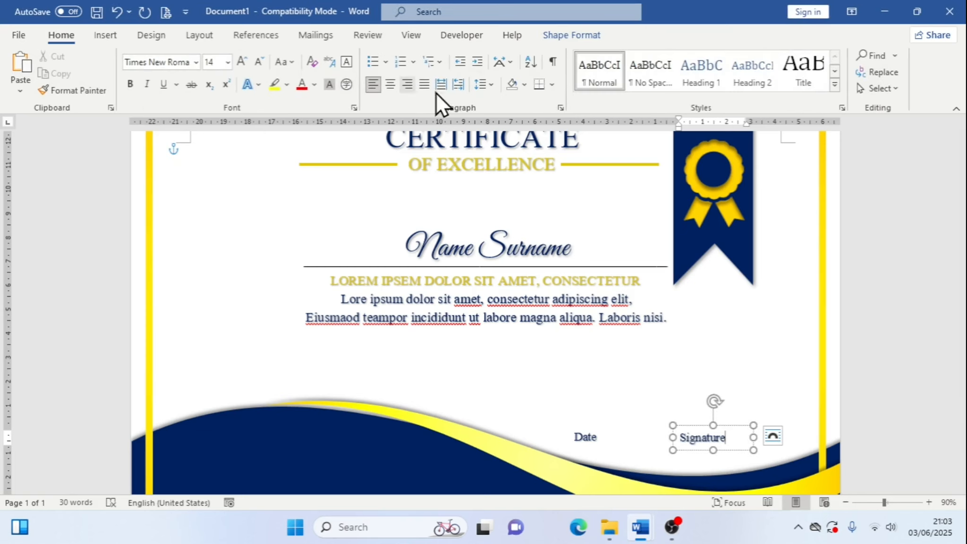
click(394, 87)
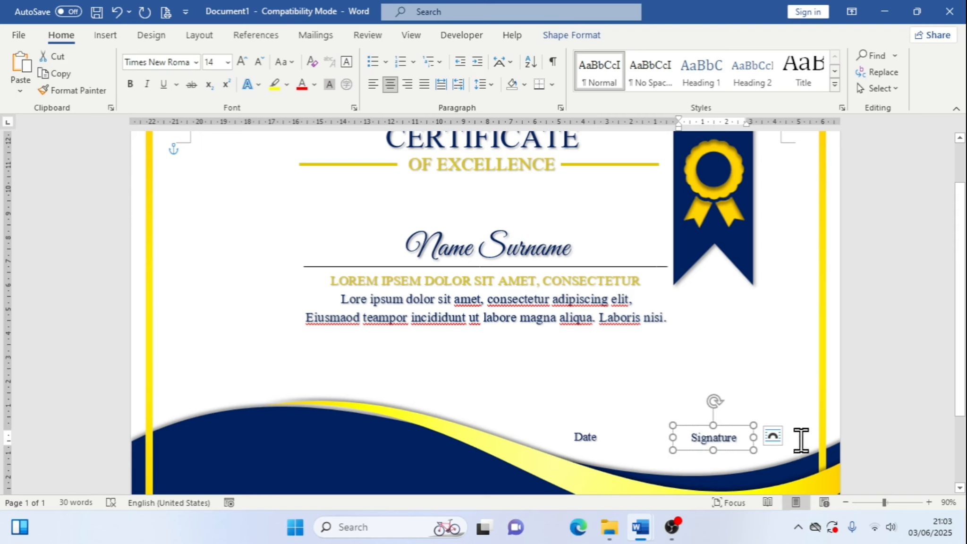
click(777, 438)
click(734, 440)
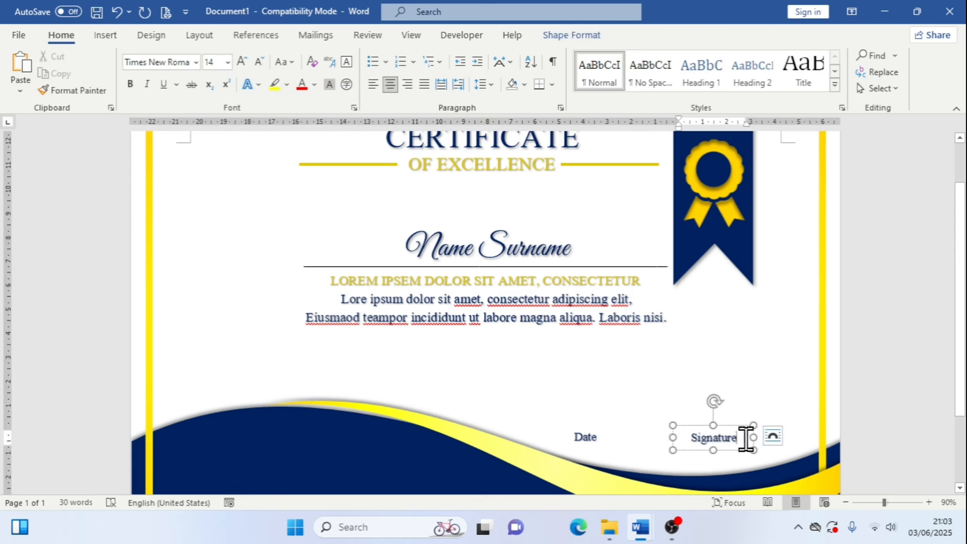
Examine the layout options of the Signature and Date text boxes
click(771, 434)
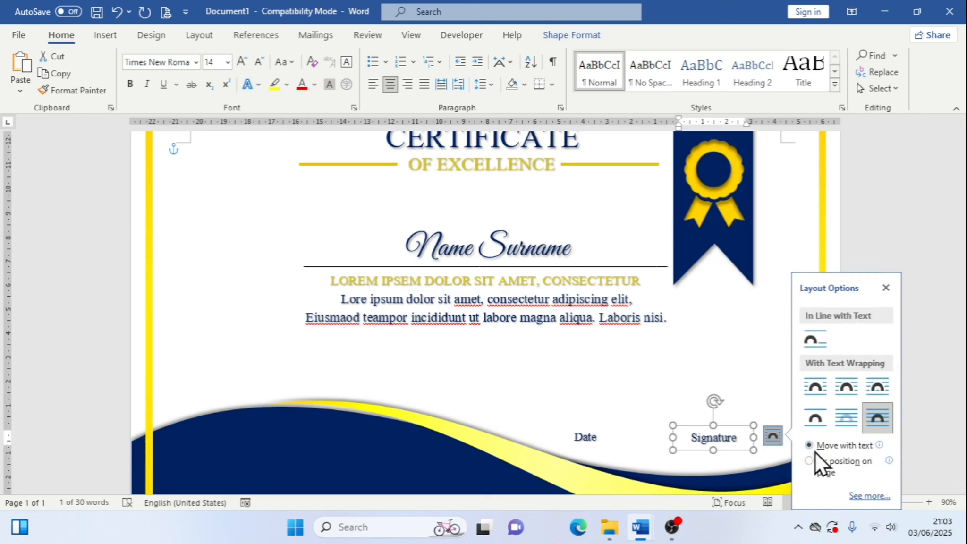
click(885, 298)
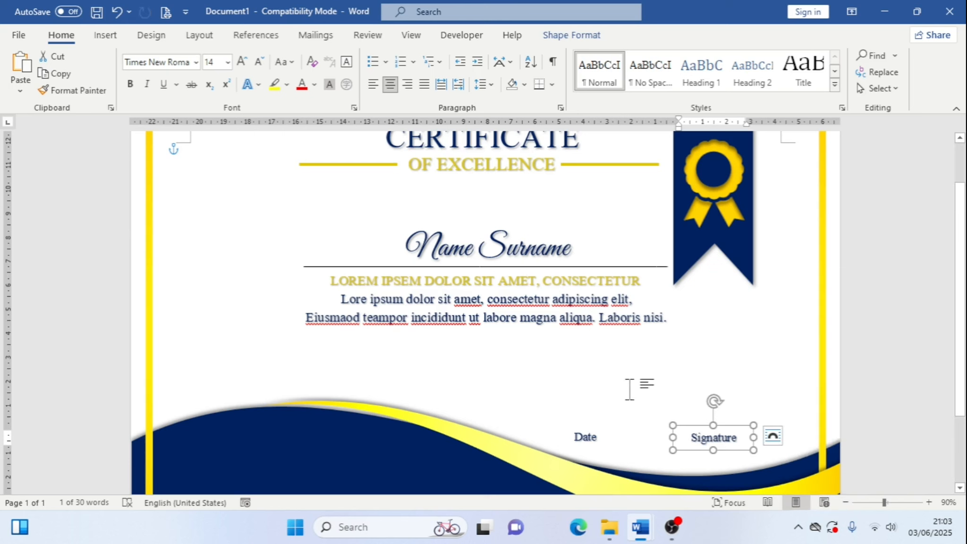
click(589, 439)
click(625, 434)
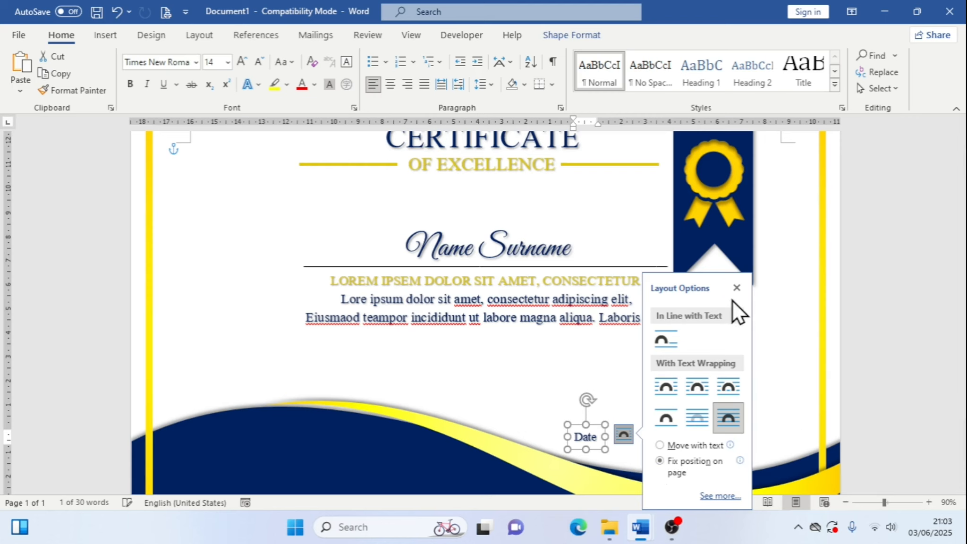
click(737, 288)
click(826, 360)
scroll(606, 328, down, 1)
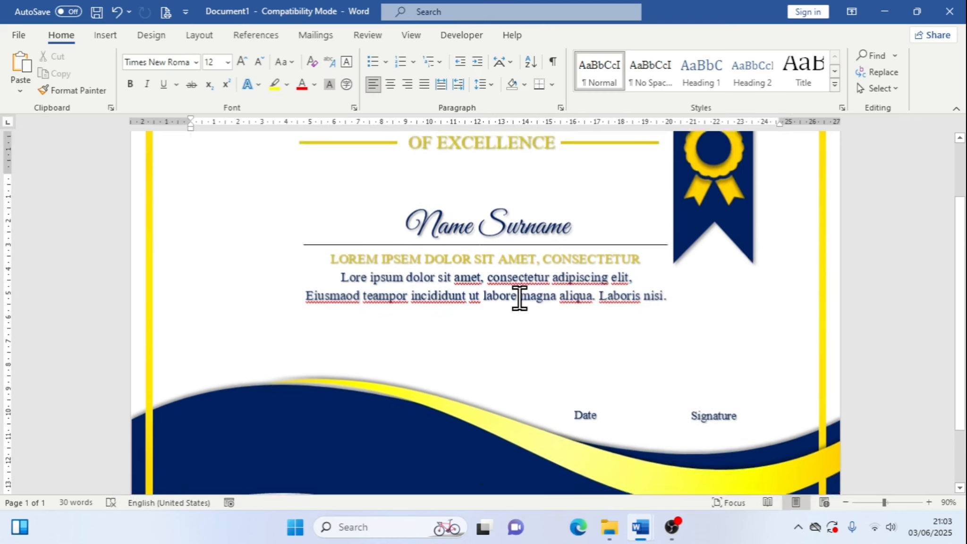
scroll(377, 307, up, 2)
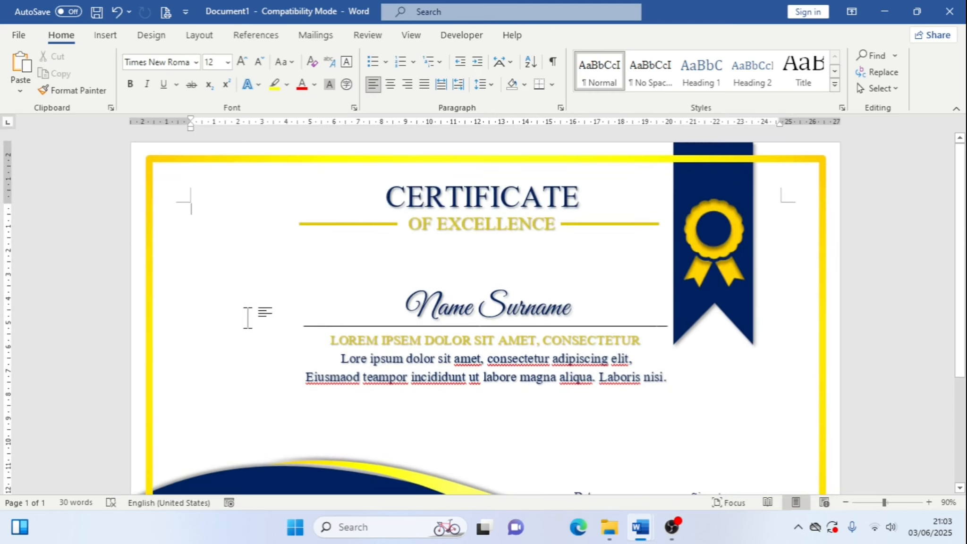
Copy the line under the name and move the copy down just above the Date and Signature labels
click(366, 325)
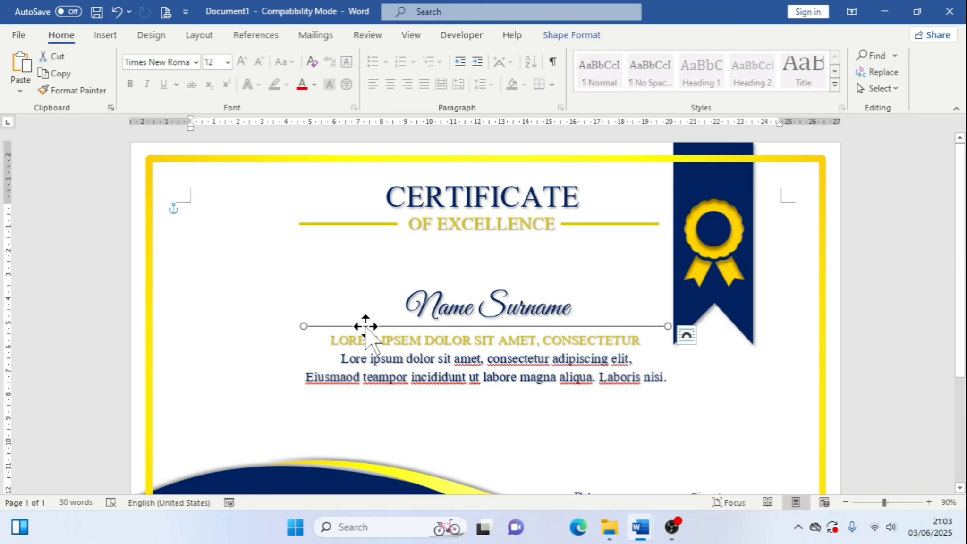
key(ctrl+c)
key(ctrl+v)
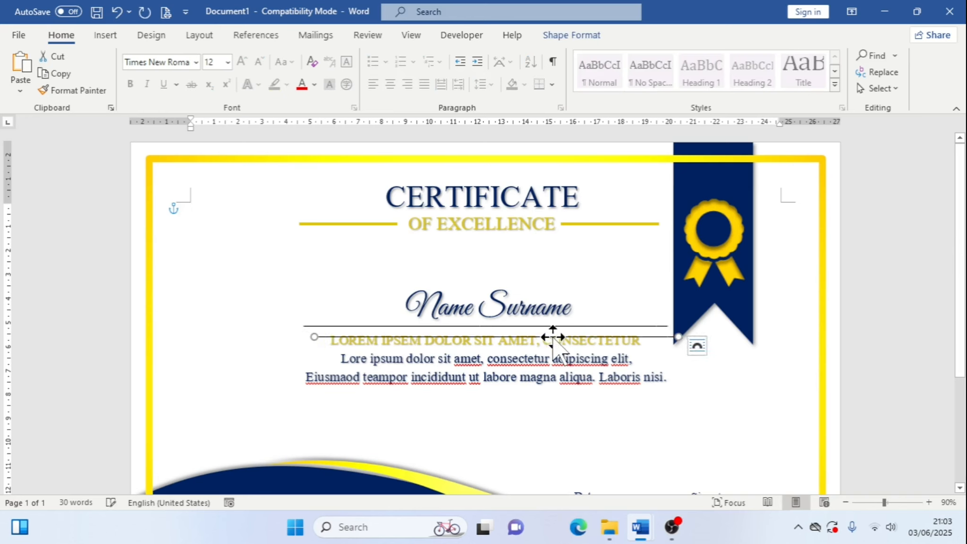
key(Down)
key(Down)
key(Down)
key(Down)
key(Down)
key(Down)
key(Down)
key(Down)
key(Down)
key(Down)
key(Down)
key(Down)
key(Down)
key(Down)
key(Down)
key(Down)
key(Down)
key(Down)
key(Down)
key(Down)
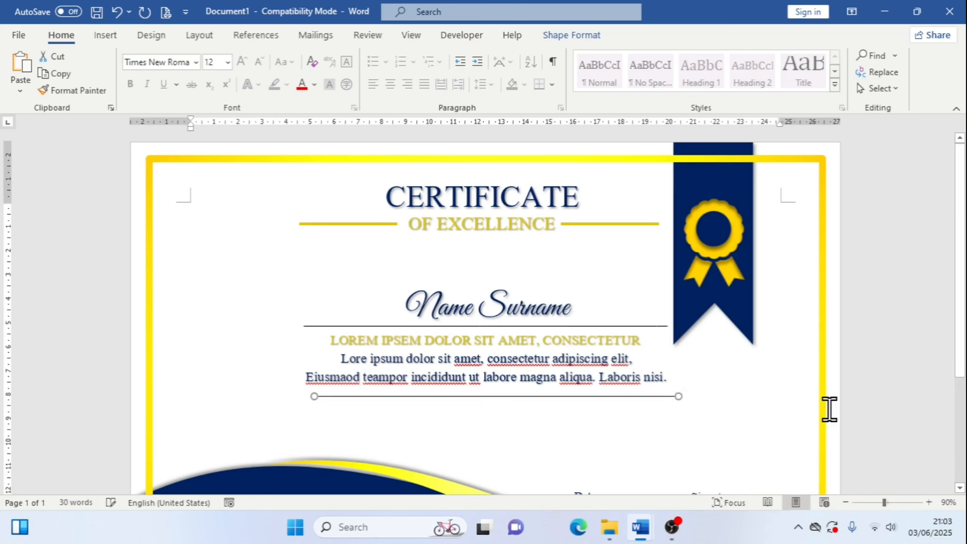
scroll(829, 409, down, 1)
key(Up)
key(Up)
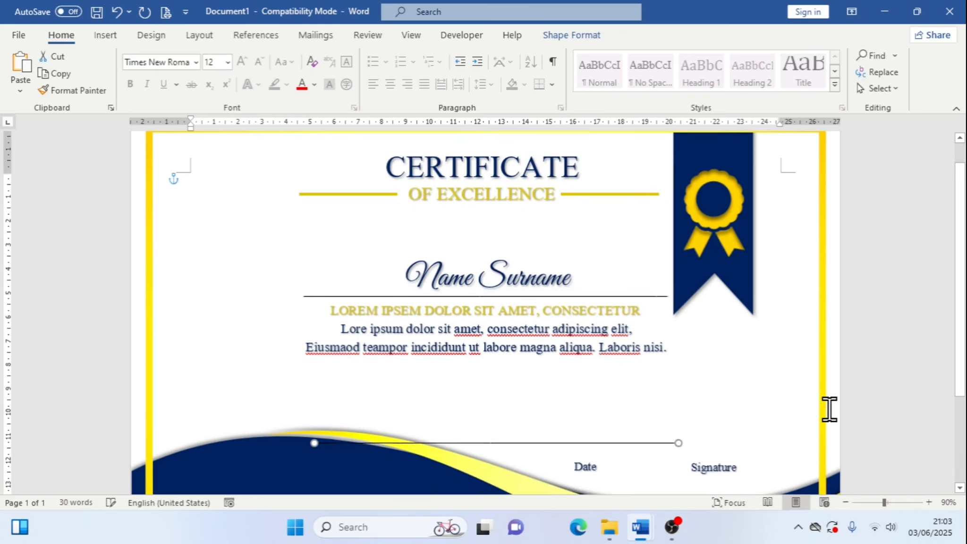